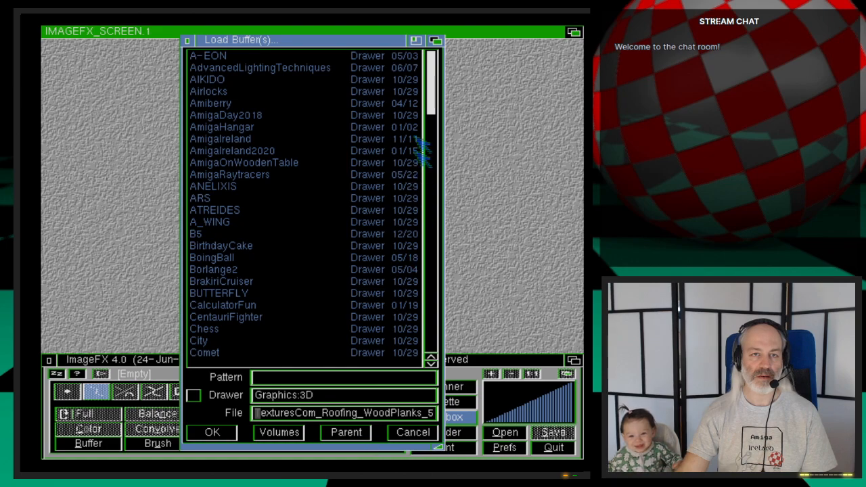
- Load the reference image Mugtree-example.jpg from the Ep.47 drawer in Graphics:3D/Webcast
left_click_drag(437, 101, 433, 339)
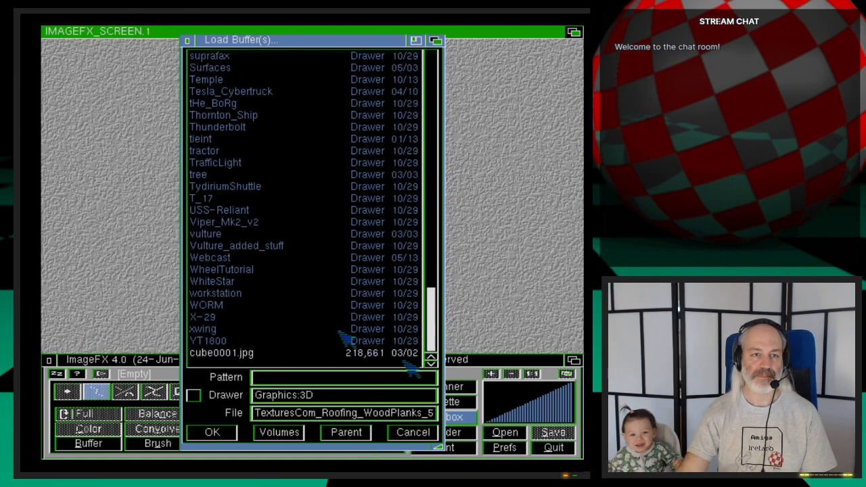
left_click(233, 258)
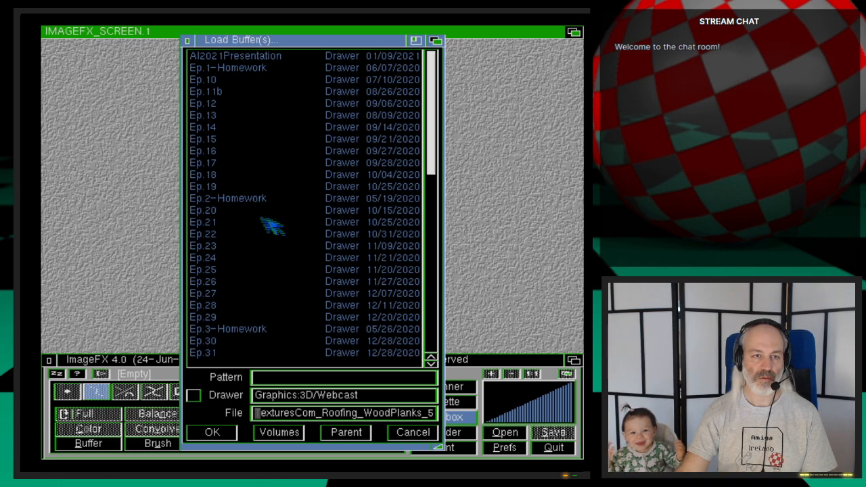
scroll(271, 318, "down", 5)
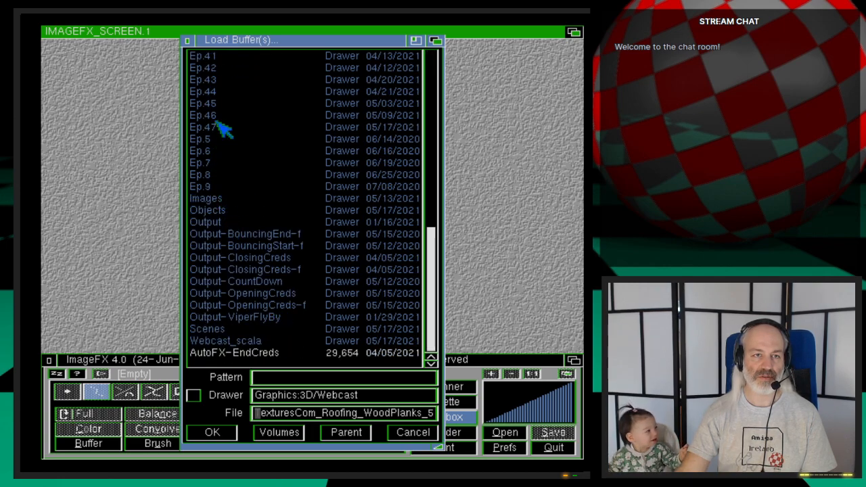
left_click(223, 131)
left_click(235, 58)
double_click(236, 58)
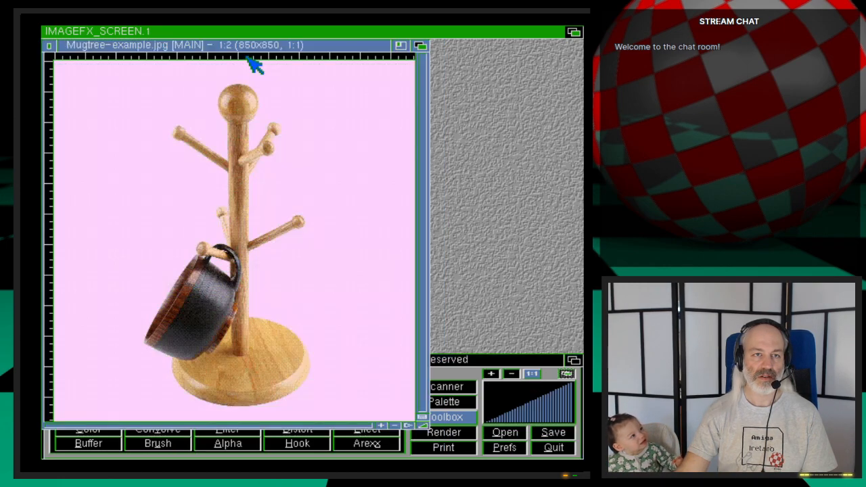
- Render the loaded mug tree picture full screen to examine its shape, and return to the editing screen
left_click(444, 433)
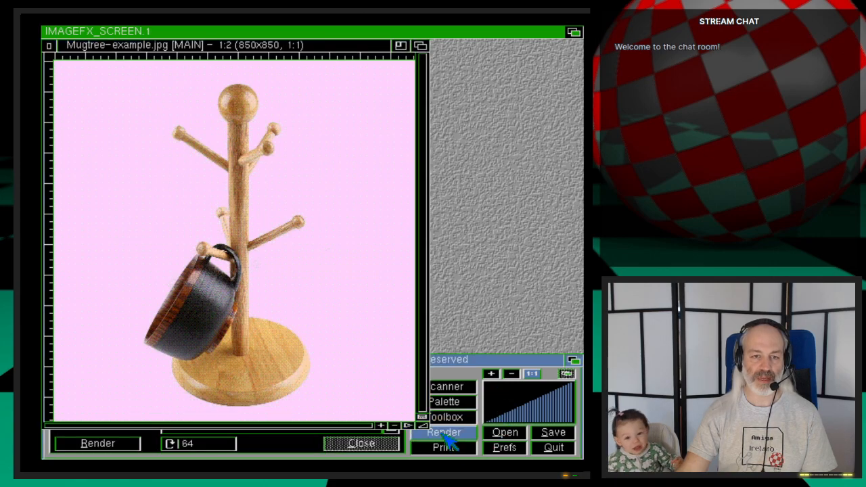
left_click(129, 447)
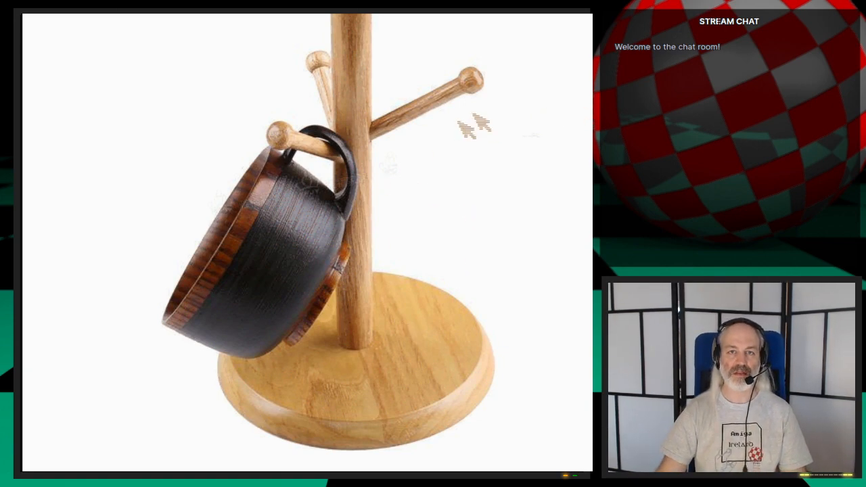
left_click(384, 206)
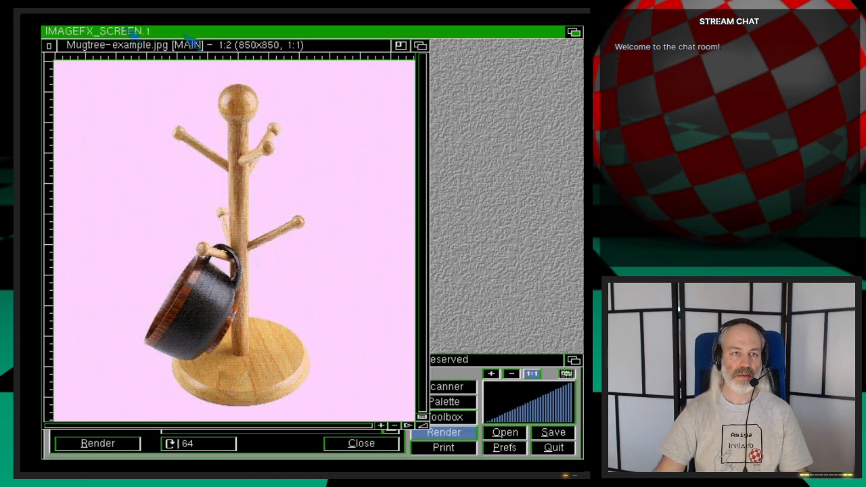
- Quit ImageFX and switch from LightWave Layout to Modeler
left_click(553, 448)
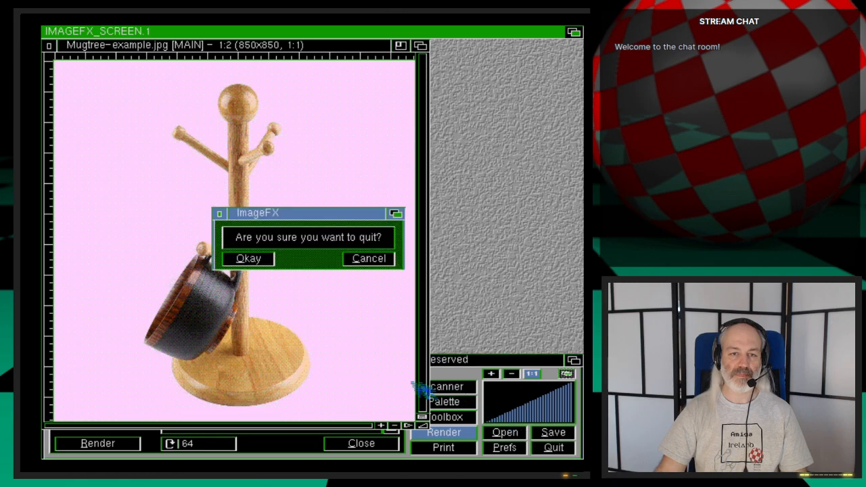
left_click(263, 259)
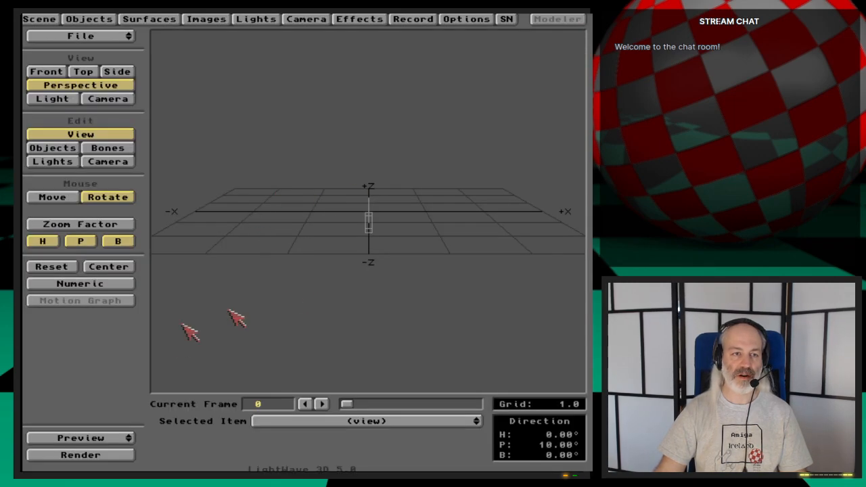
left_click_drag(359, 245, 368, 203)
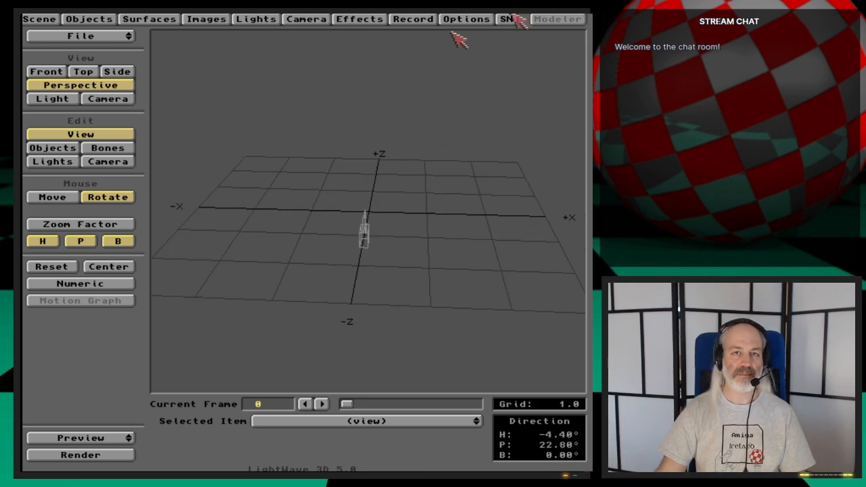
left_click(558, 18)
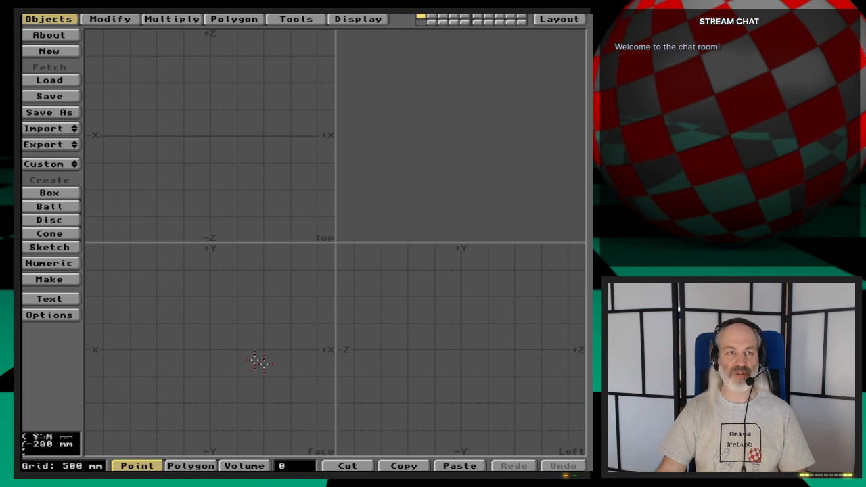
left_click(182, 19)
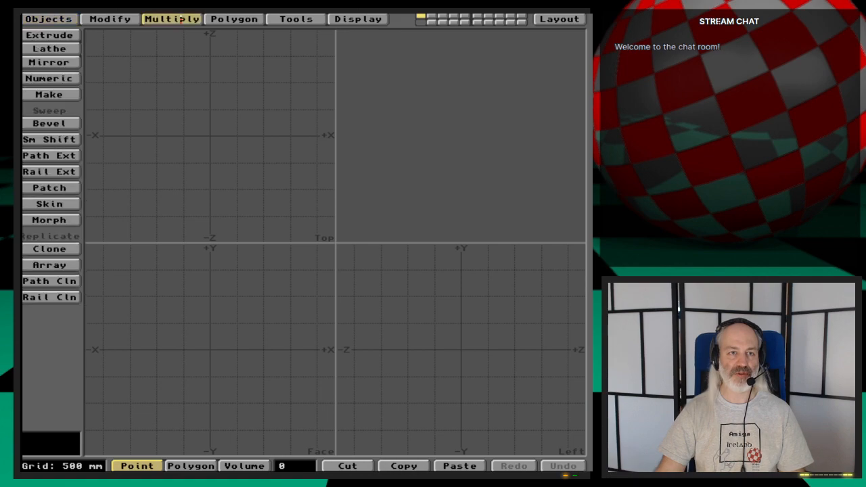
left_click(57, 48)
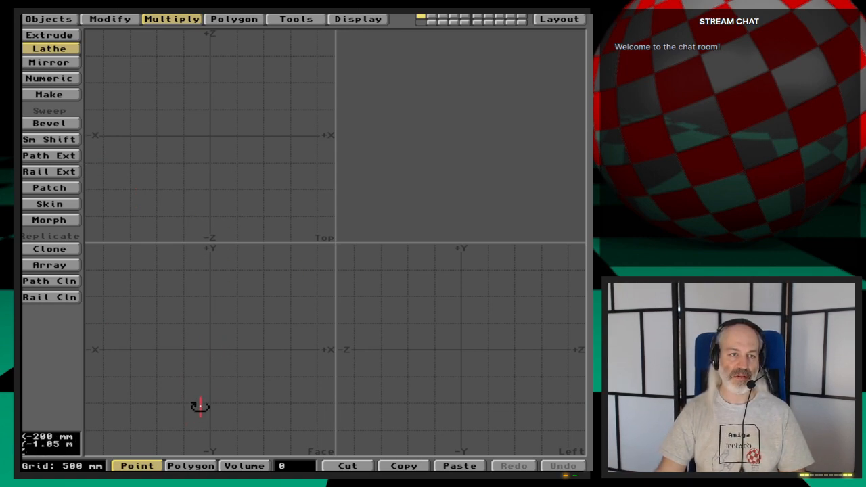
key("space")
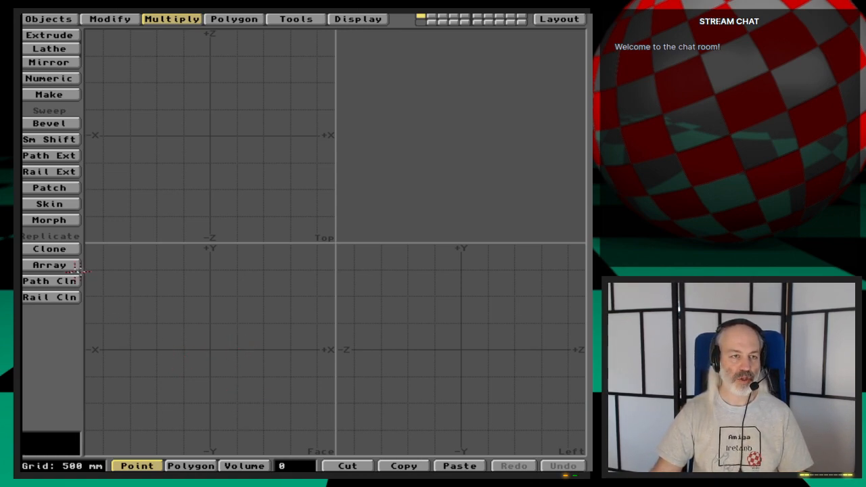
left_click(49, 18)
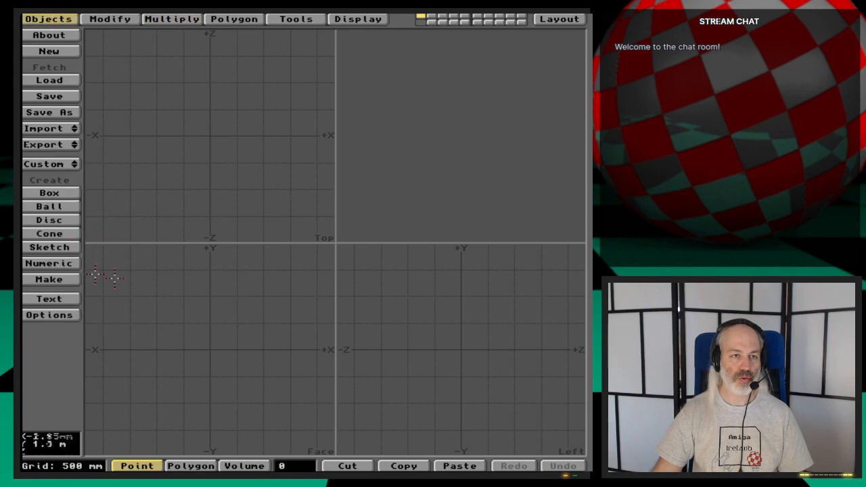
- Create the first base profile point at X -150 mm, Y 0 m in the Face view, using a 100 mm grid
left_click(232, 19)
left_click(50, 48)
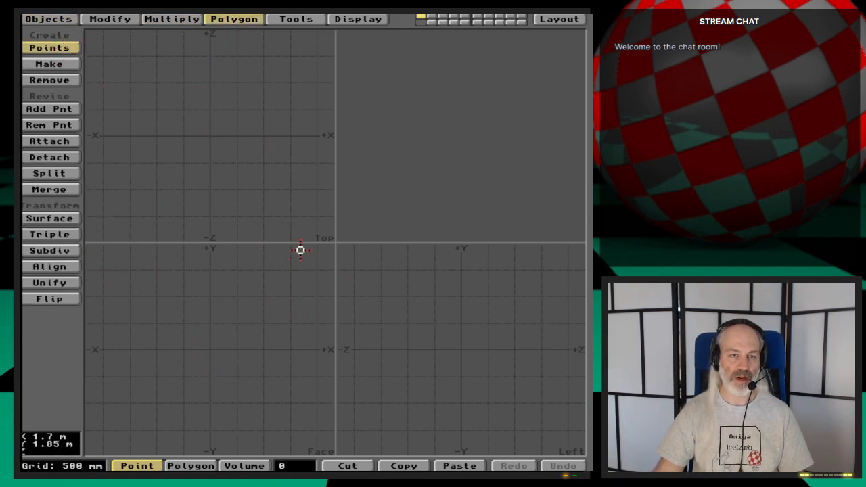
left_click_drag(337, 242, 360, 243)
key("period")
key("period")
key("period")
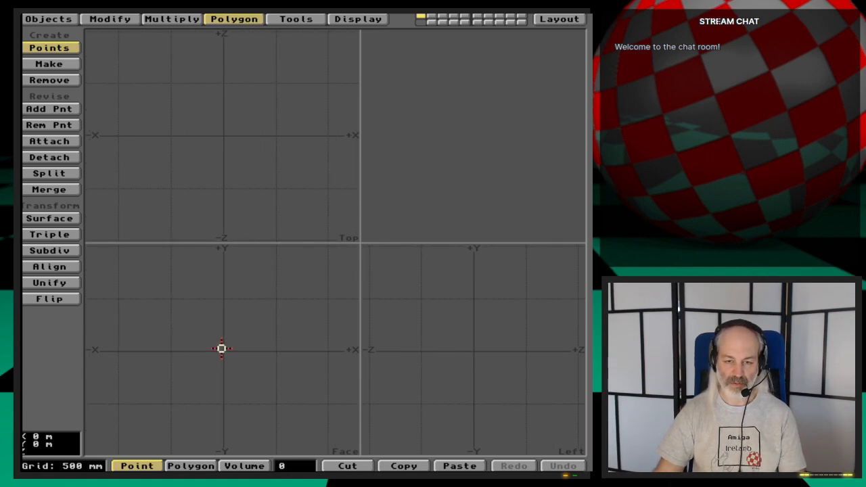
key("period")
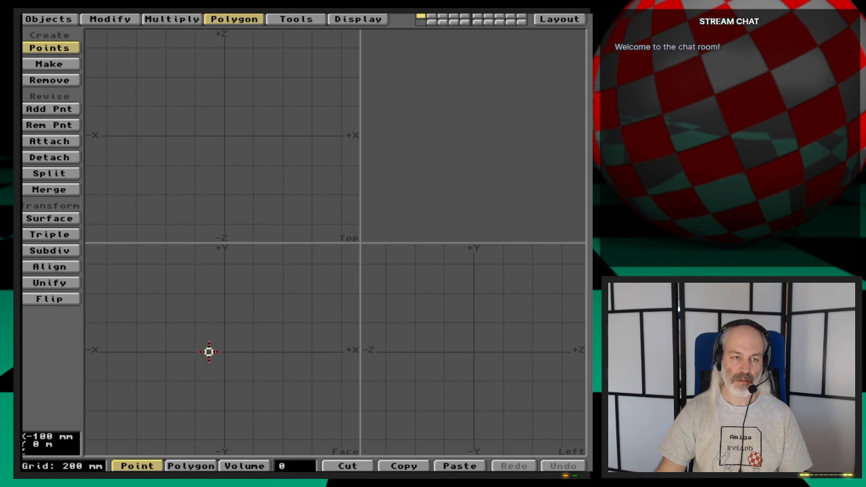
key(".")
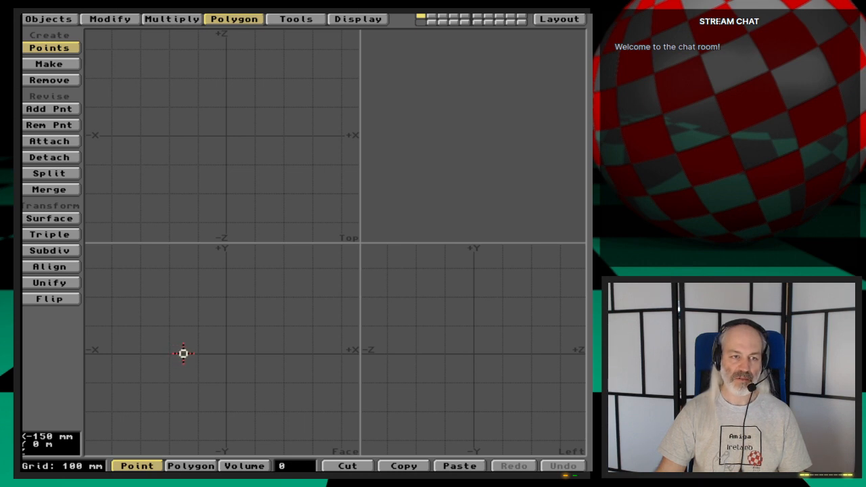
left_click(183, 353)
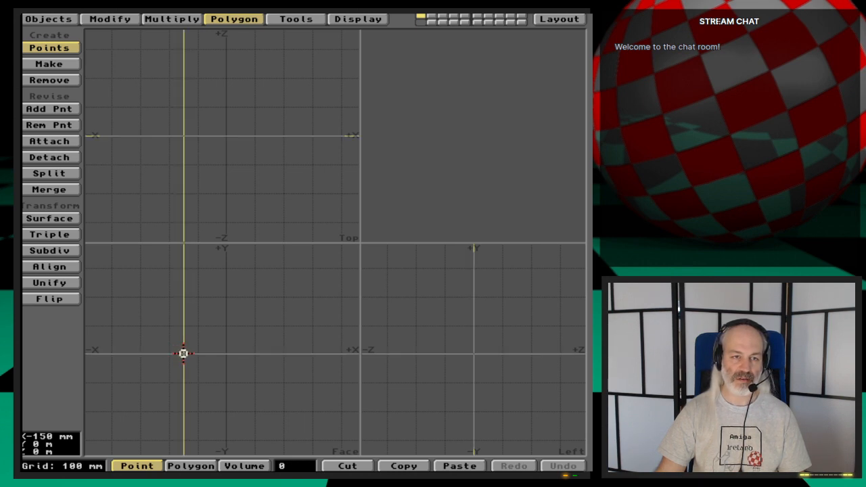
key("Return")
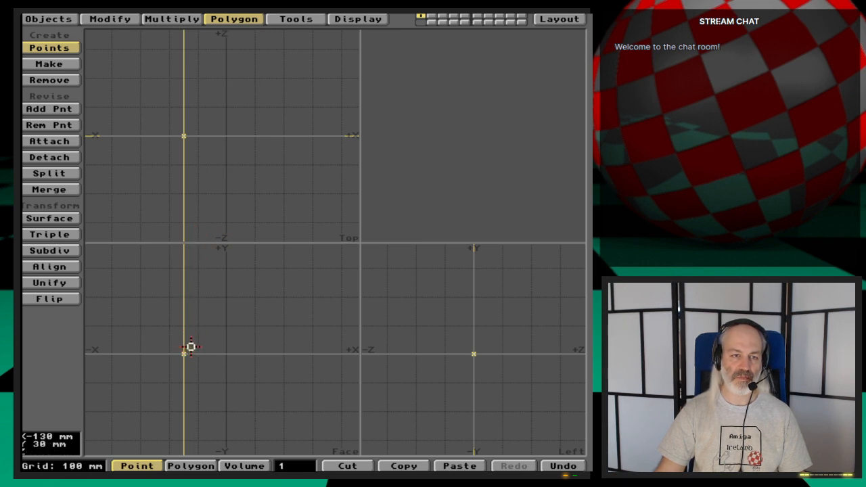
- Add profile points in the Face view at X -130 mm, Y 30 mm, at X 0, Y 30 mm, and at the origin
left_click(190, 347)
right_click(191, 347)
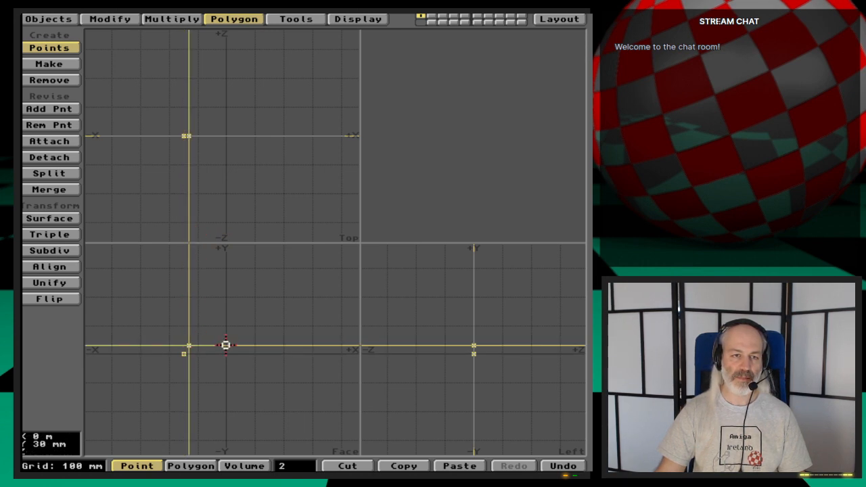
left_click(226, 345)
right_click(226, 346)
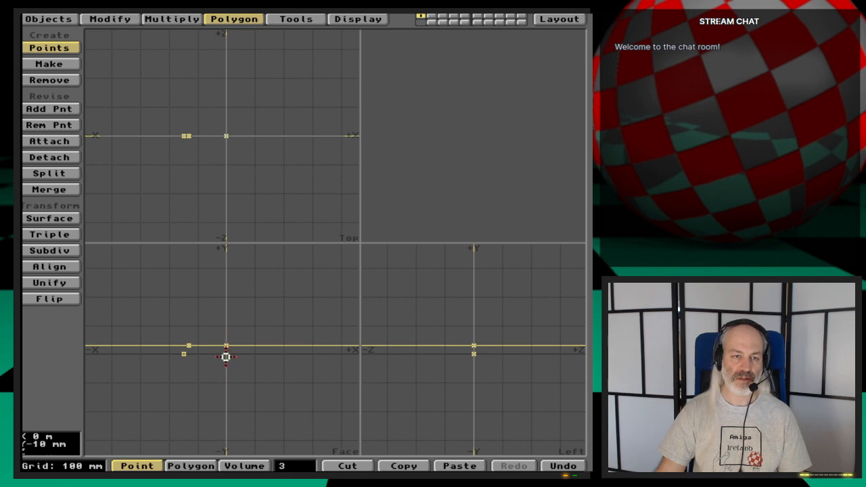
left_click(227, 355)
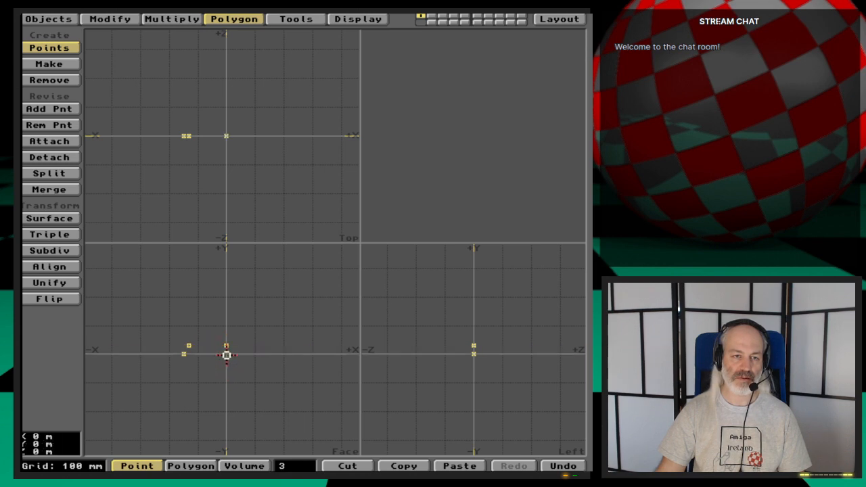
right_click(227, 356)
key("space")
- Make a straight-edged polygon from the four profile points, undoing the closed curve tried first
key("period")
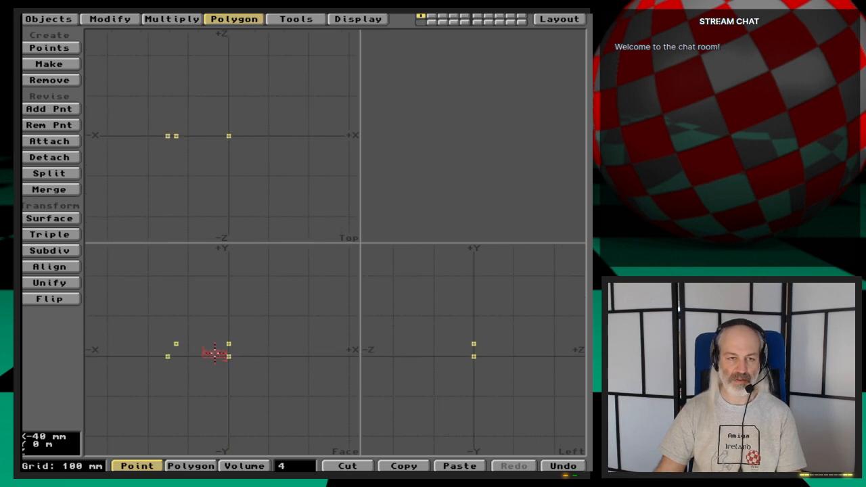
key("period")
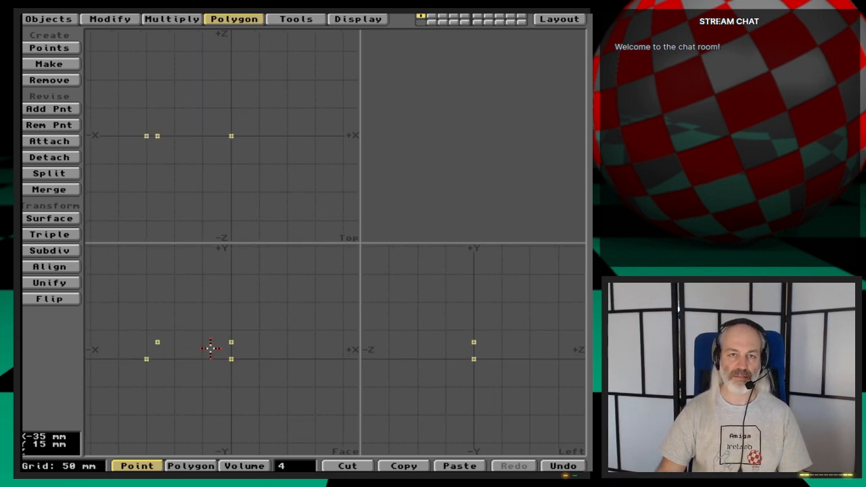
left_click(292, 467)
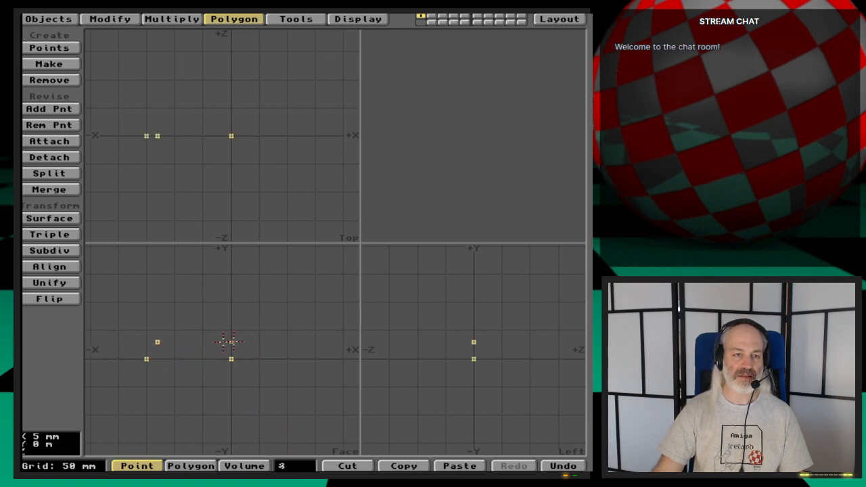
left_click(231, 342)
key("ctrl+p")
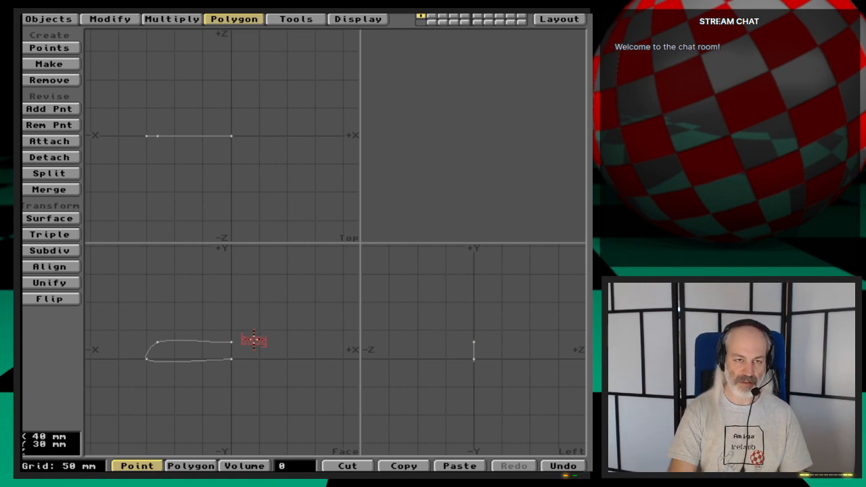
key("u")
key("p")
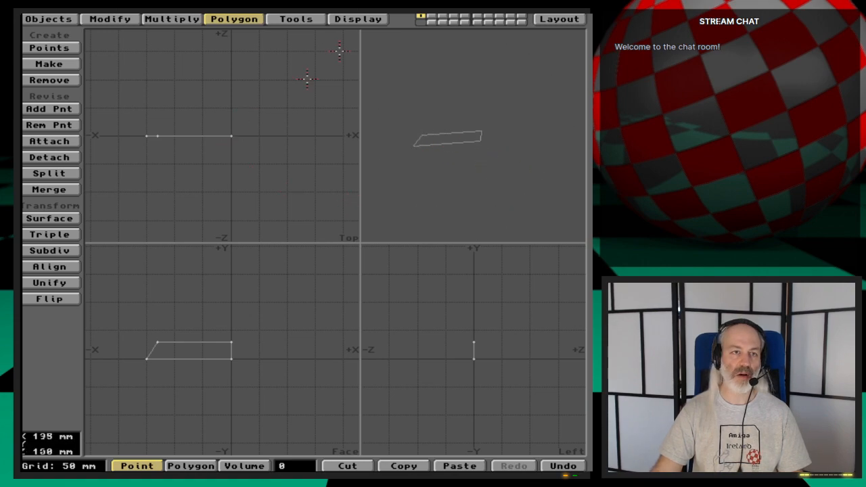
- Lathe the profile from 0 to 360 degrees around the Y axis at the origin with 32 sides to form the round base
left_click(172, 18)
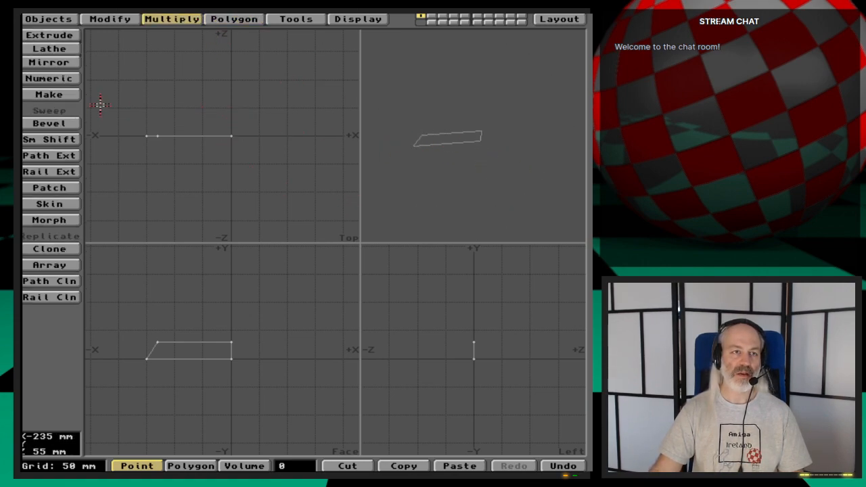
left_click(60, 49)
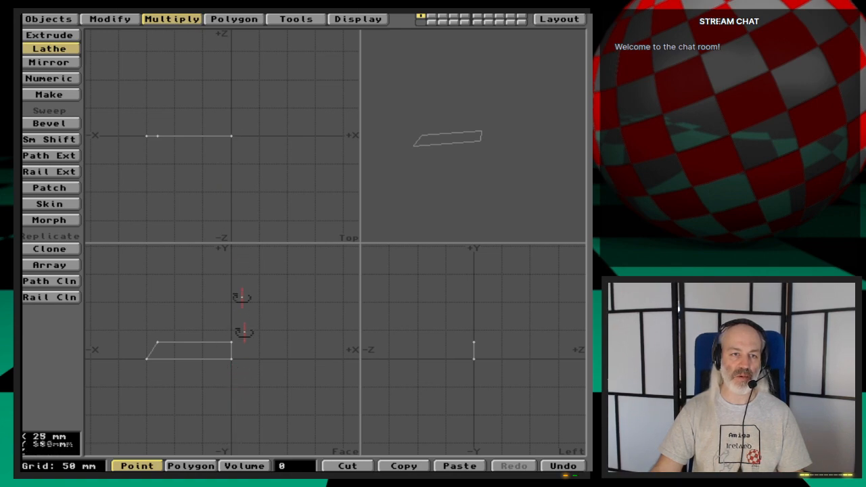
left_click(231, 136)
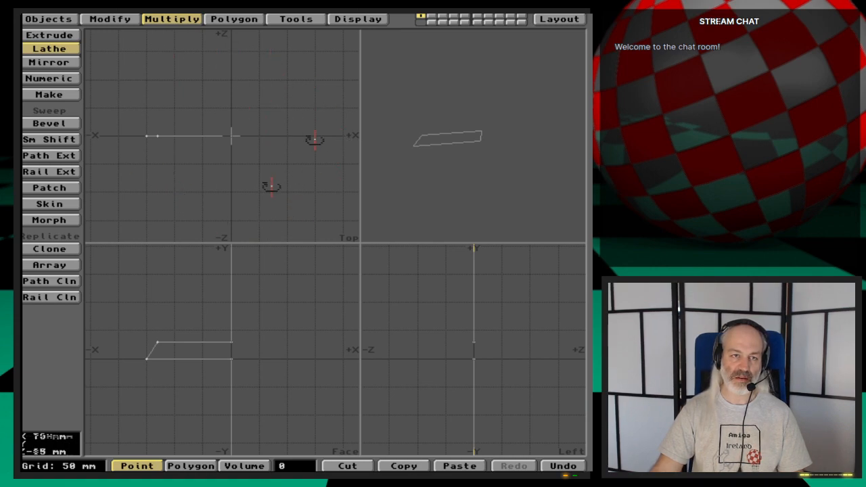
key("n")
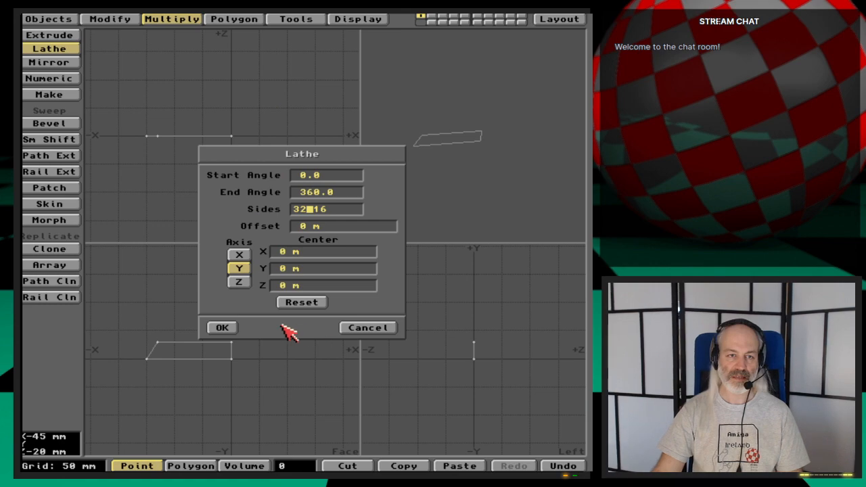
left_click(228, 329)
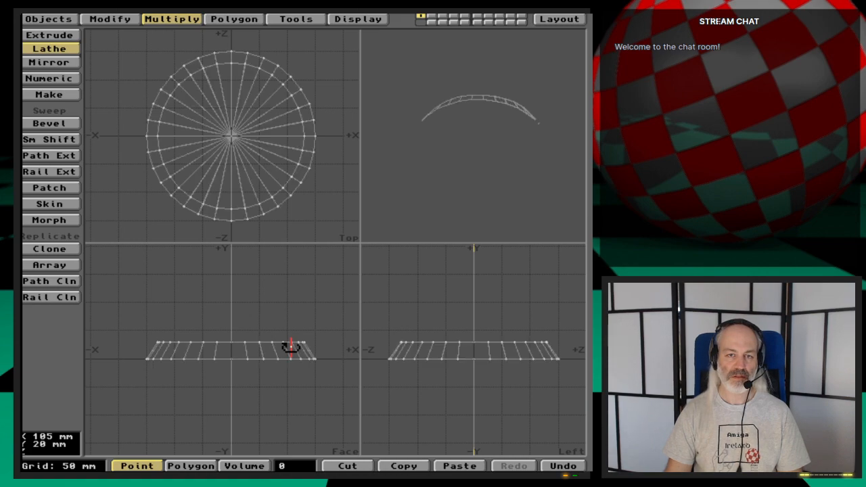
left_click_drag(481, 142, 492, 199)
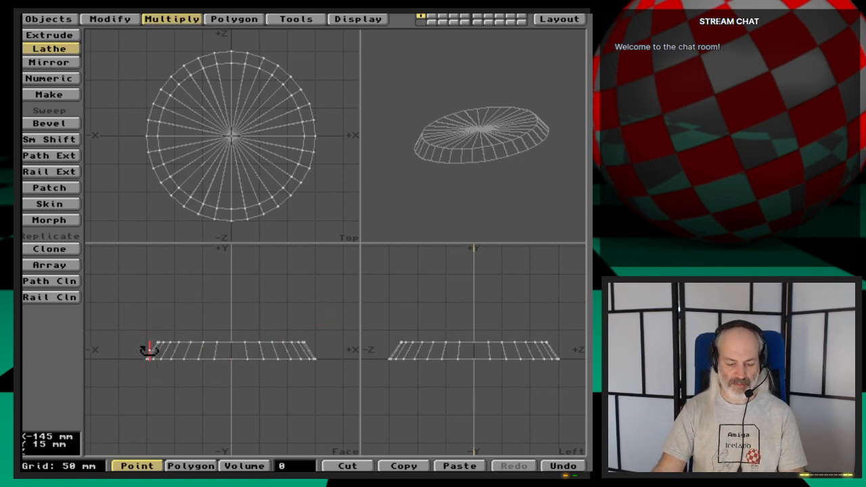
- Undo the lathe and delete the straight-edged profile polygon, leaving only its corner points in place
key("u")
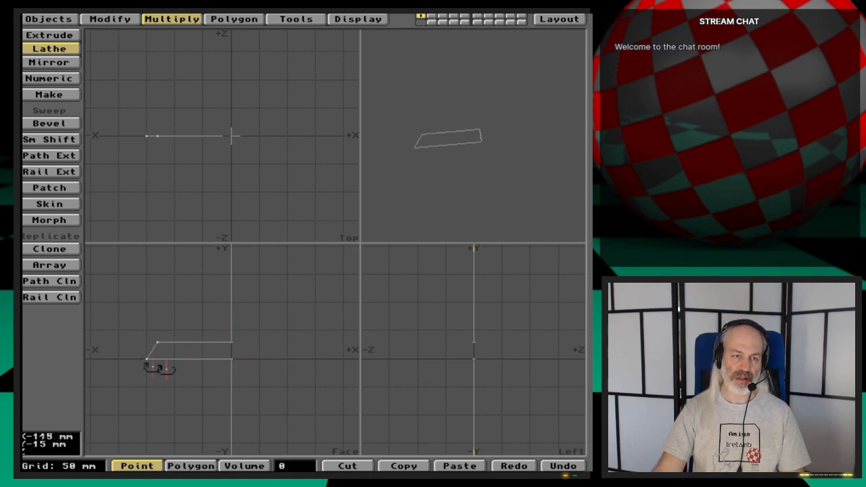
key("space")
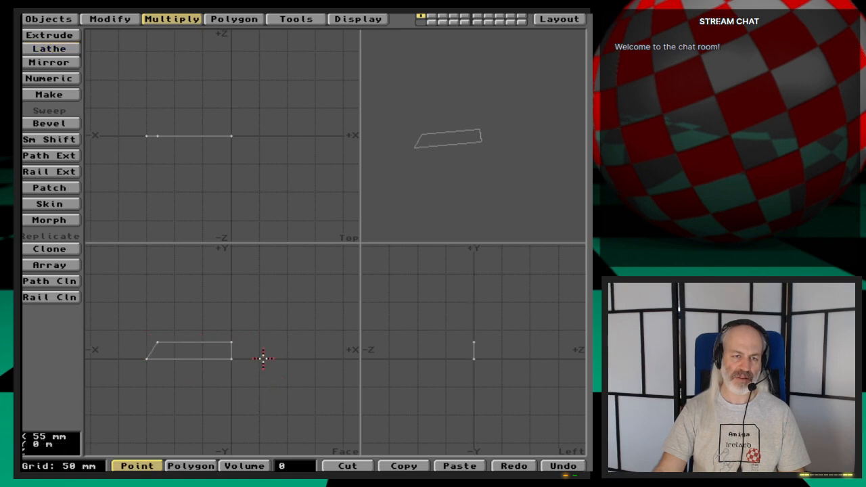
key("space")
left_click(208, 359)
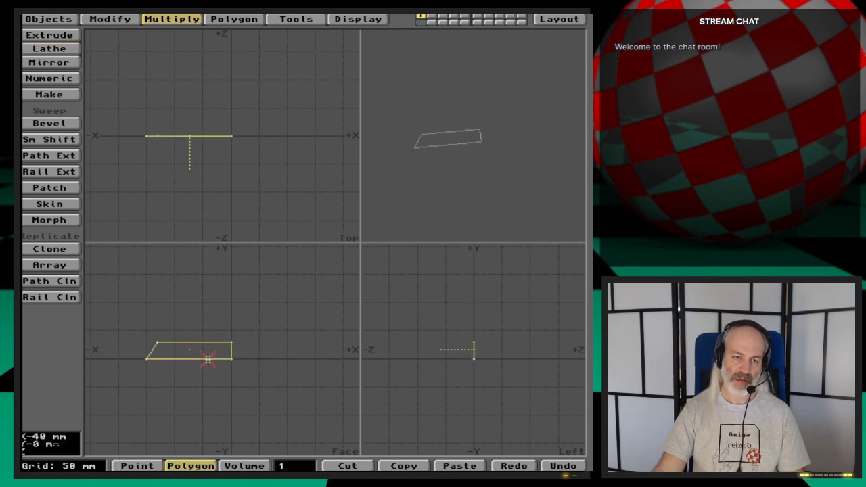
left_click(207, 359)
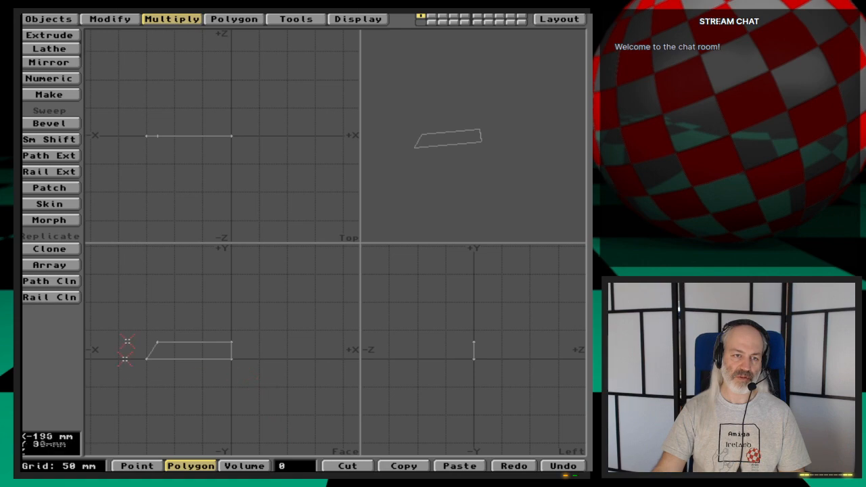
left_click(207, 359)
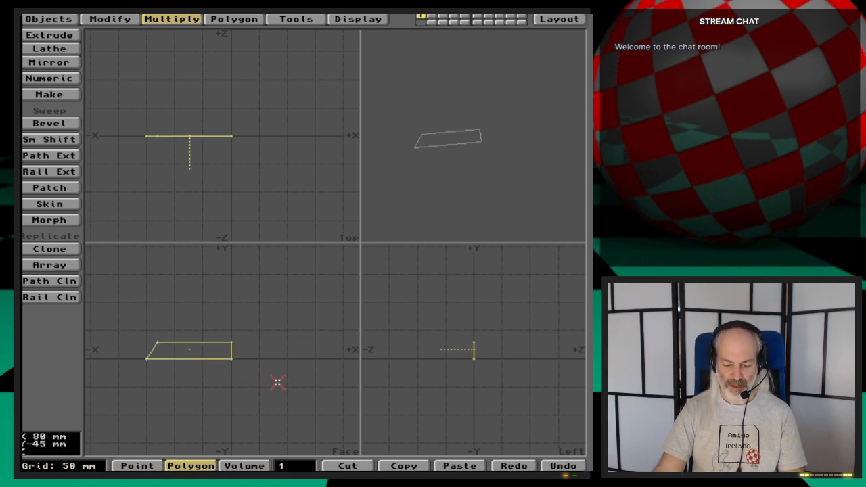
key("Delete")
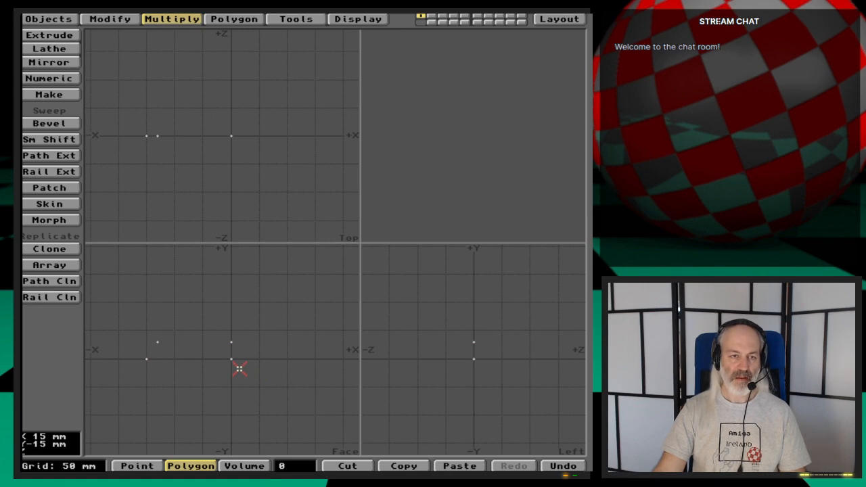
- Create an extra profile point in the Face view at X -140 mm, Y 24 mm, using a 20 mm grid, and deselect it
key("space")
key("space")
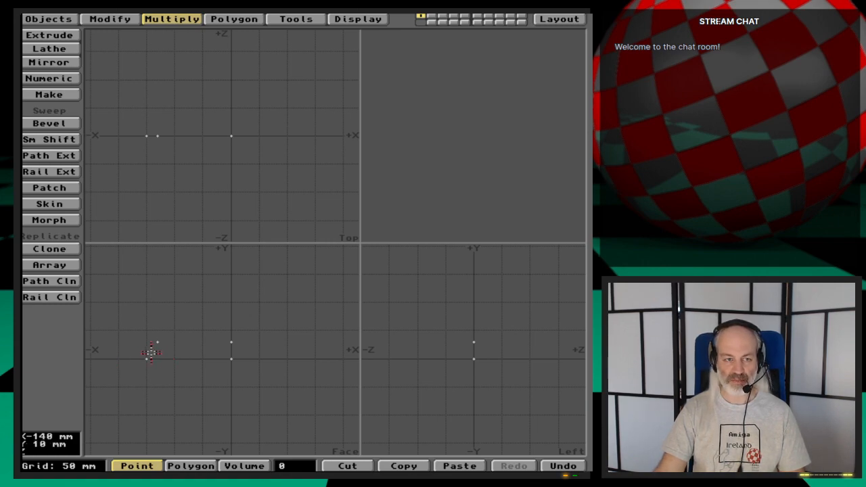
key("g")
key("period")
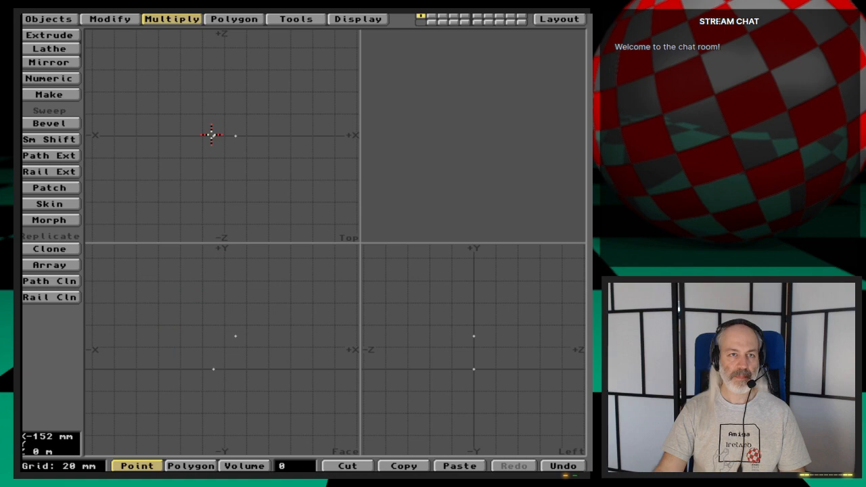
left_click(232, 20)
left_click(48, 47)
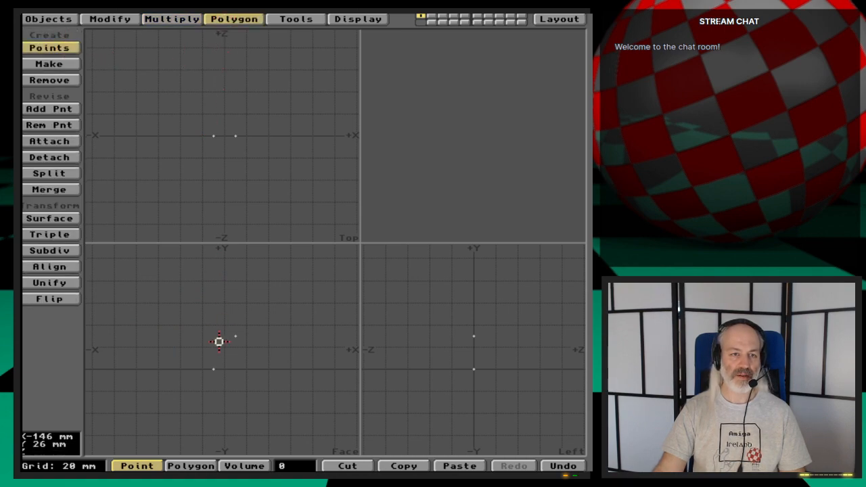
left_click(223, 343)
left_click_drag(223, 344, 225, 344)
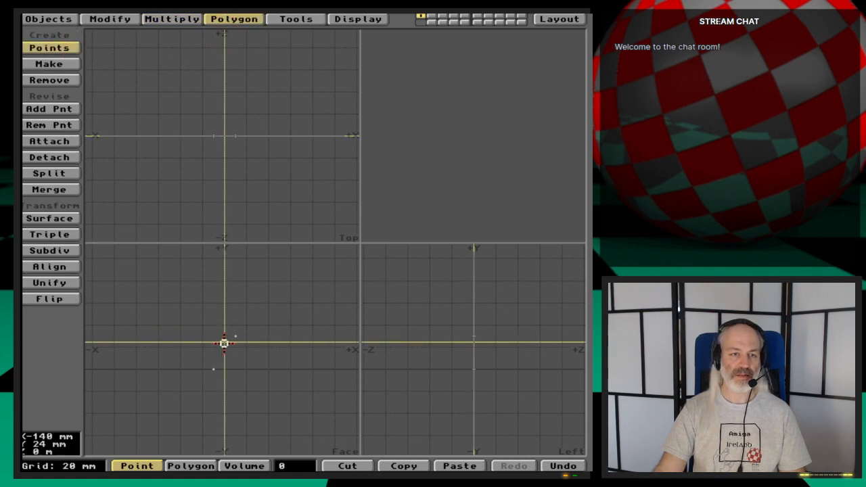
right_click(224, 343)
key("space")
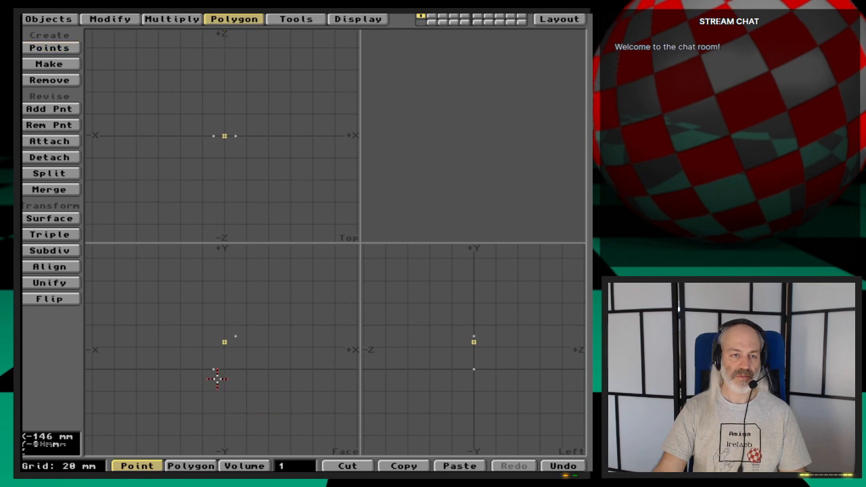
left_click(225, 342)
- Make two separate two-point polygons, one joining the two bottom profile points and one joining the upper corner to the top axis point
key("a")
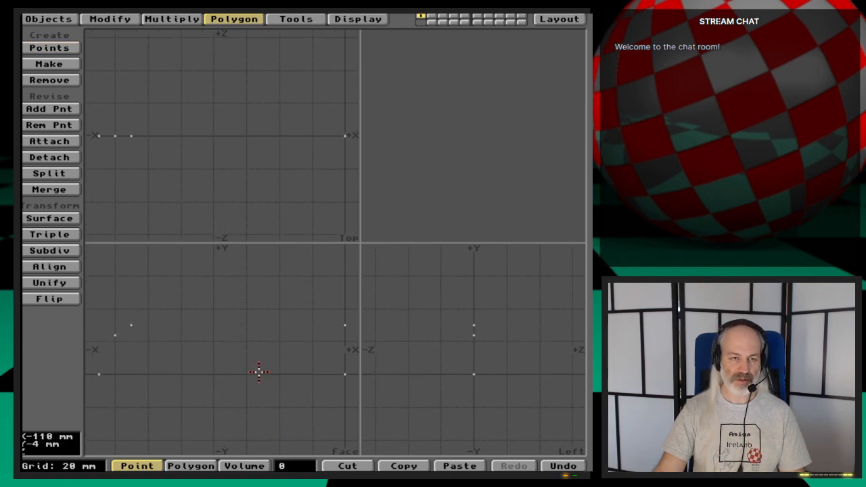
left_click(344, 373)
left_click(99, 374)
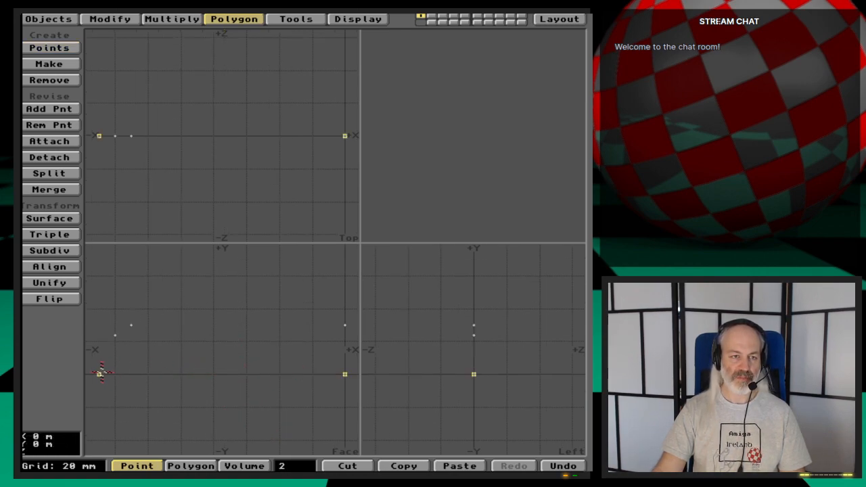
key("p")
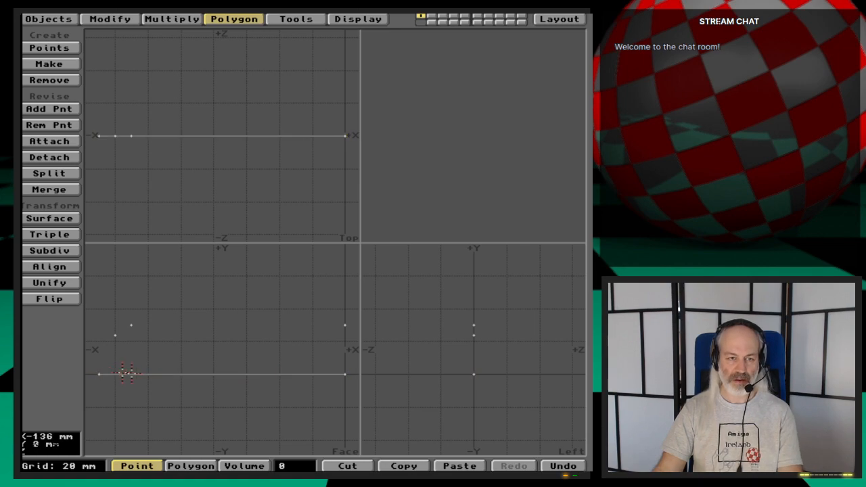
left_click(134, 325)
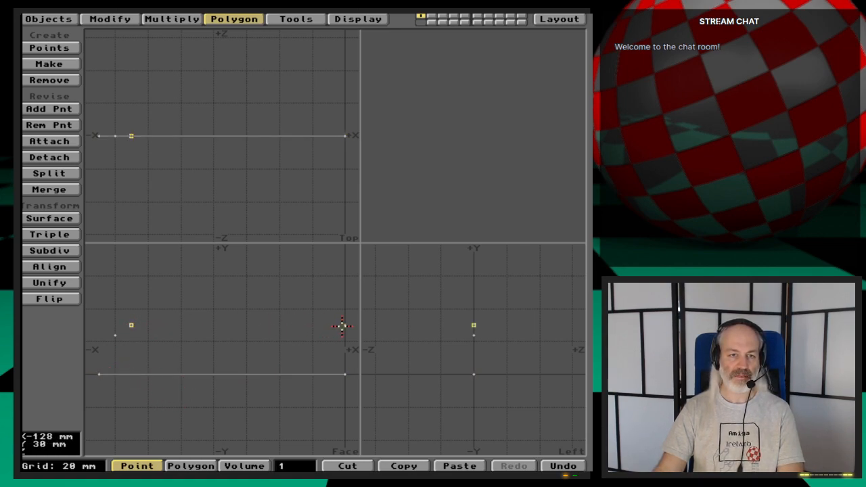
left_click(344, 326)
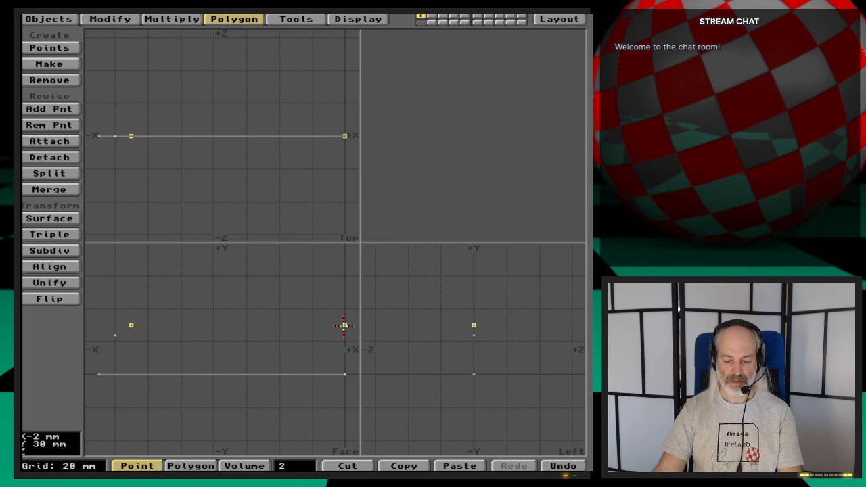
key("p")
- Make an open curve from the bottom outer point through the new middle point to the upper corner point
left_click(99, 374)
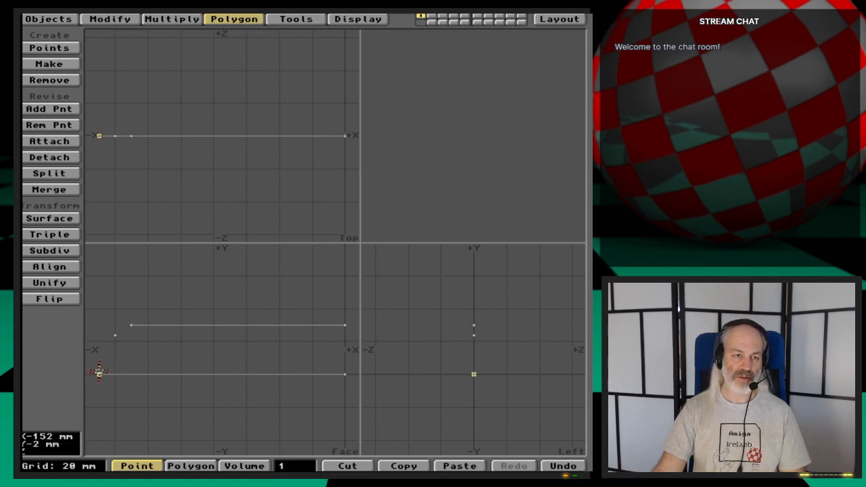
left_click(115, 335)
left_click(131, 325)
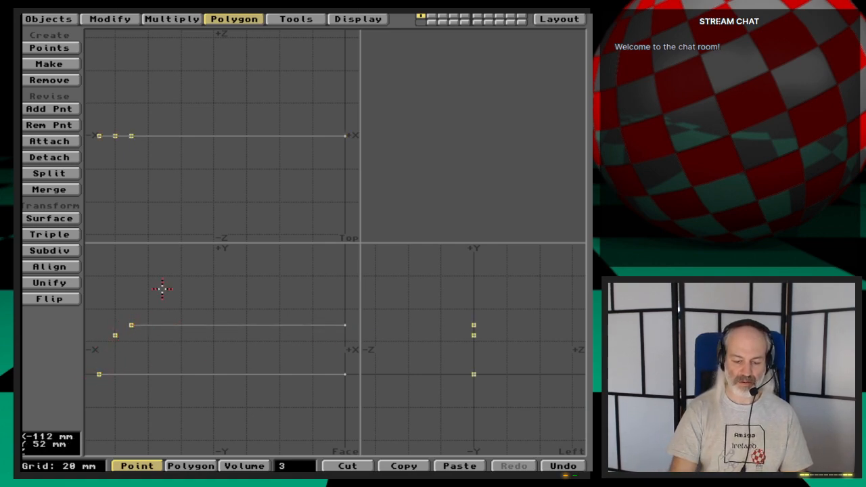
key("ctrl+p")
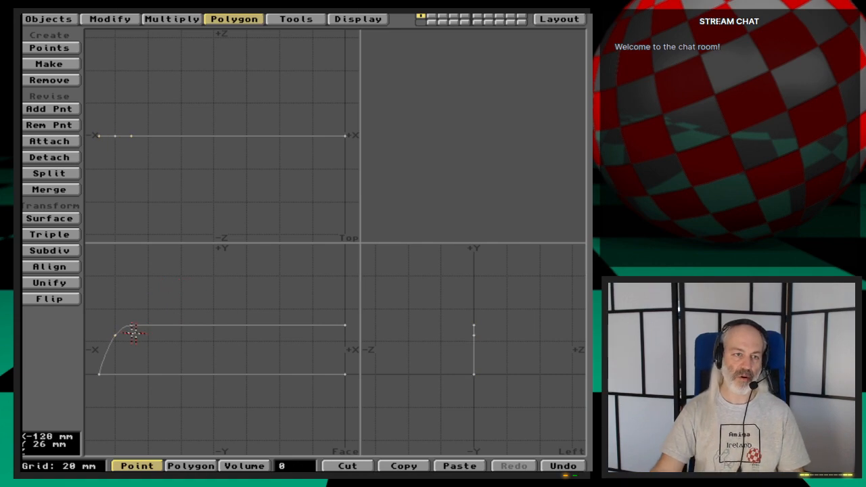
- Reshape the edge curve by moving its middle point slightly outward to give the base a rounded shoulder
key("ctrl+t")
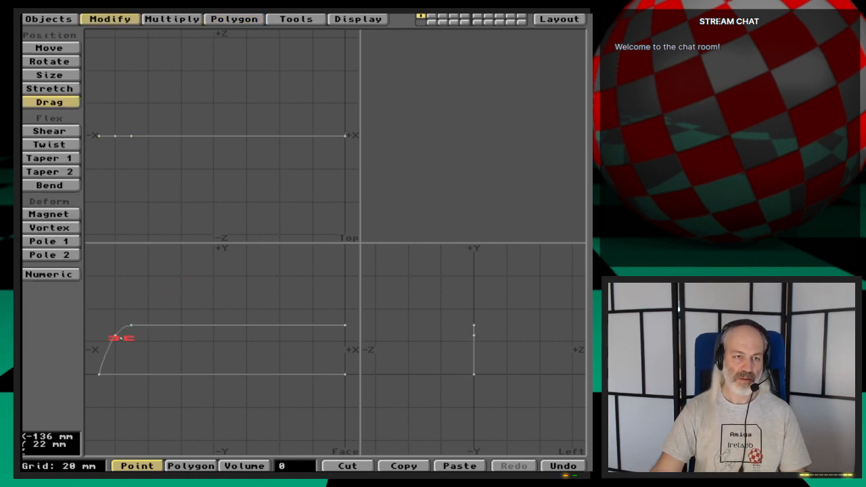
left_click_drag(117, 337, 96, 322)
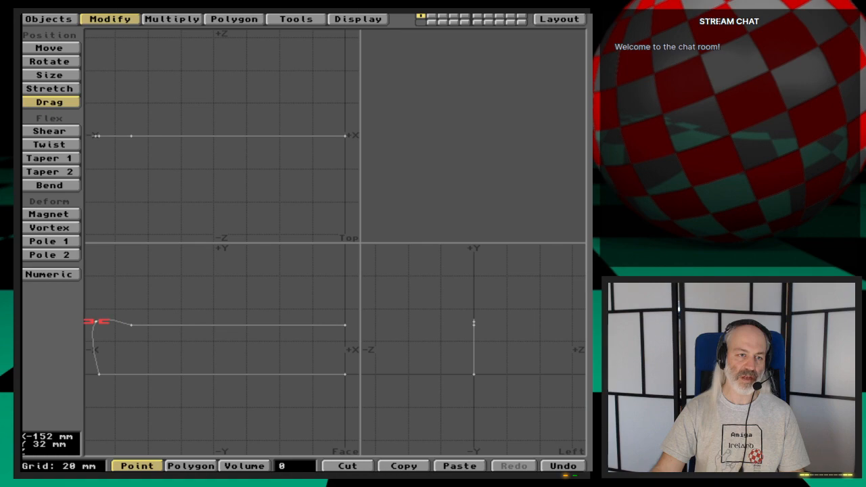
left_click_drag(95, 327, 102, 337)
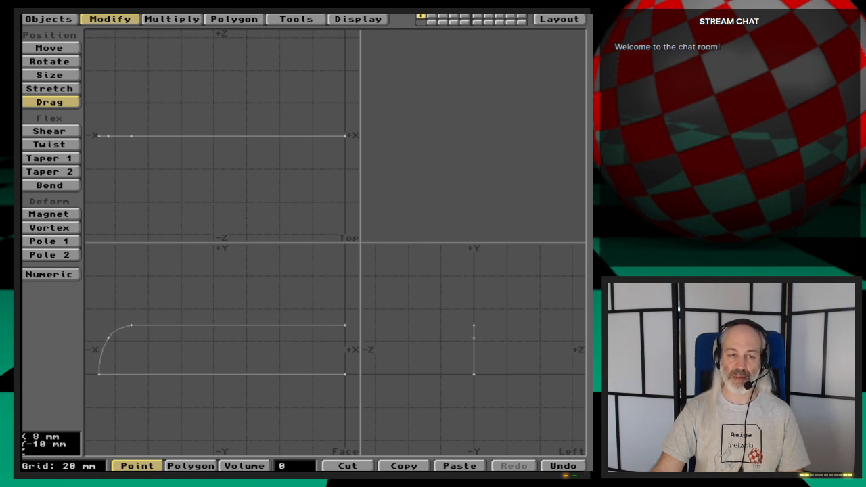
left_click_drag(108, 337, 108, 337)
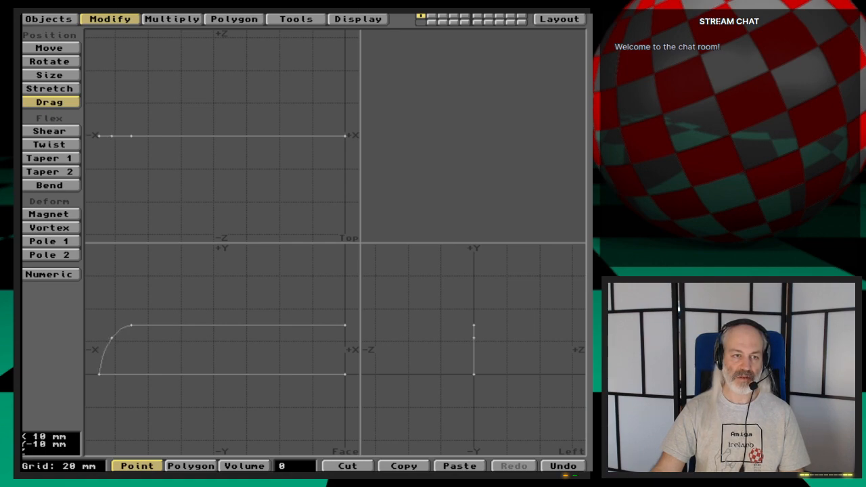
key("space")
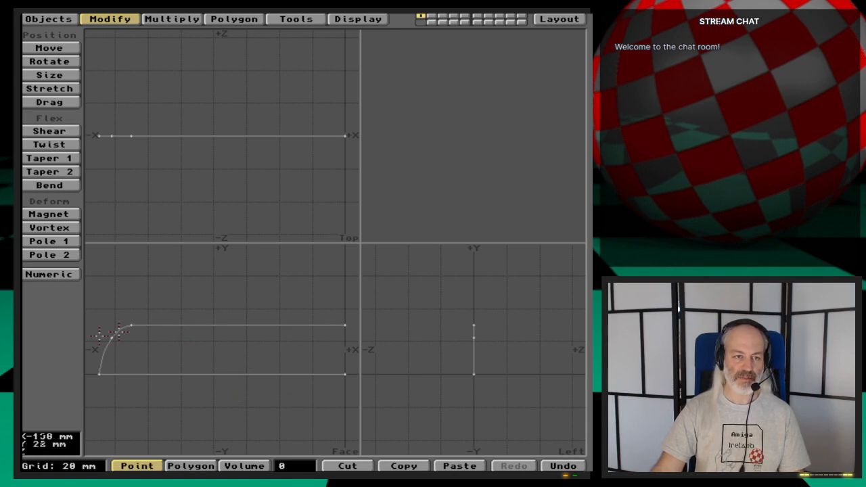
- Check the profile's separate pieces in polygon selection mode by selecting the edge curve alone, and clear the selection
key("space")
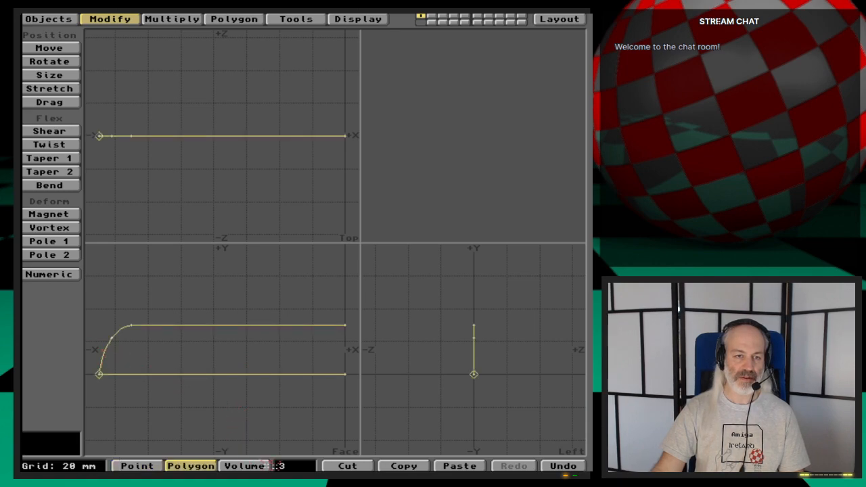
left_click(298, 467)
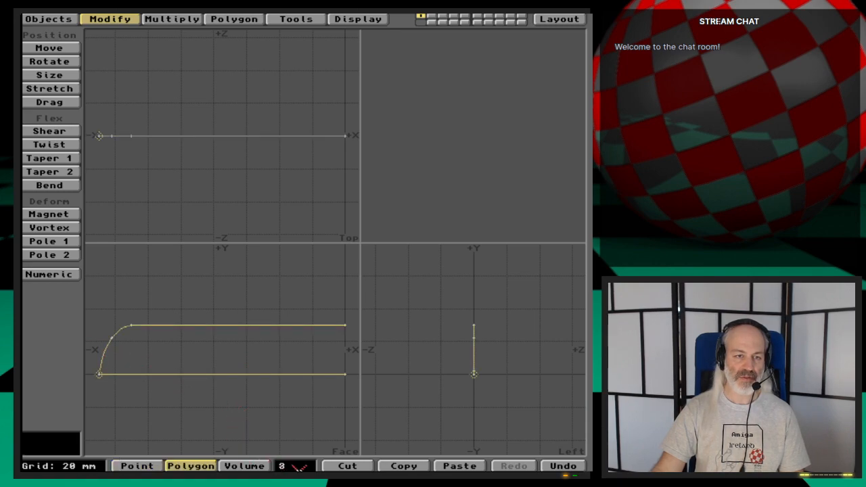
left_click(108, 347)
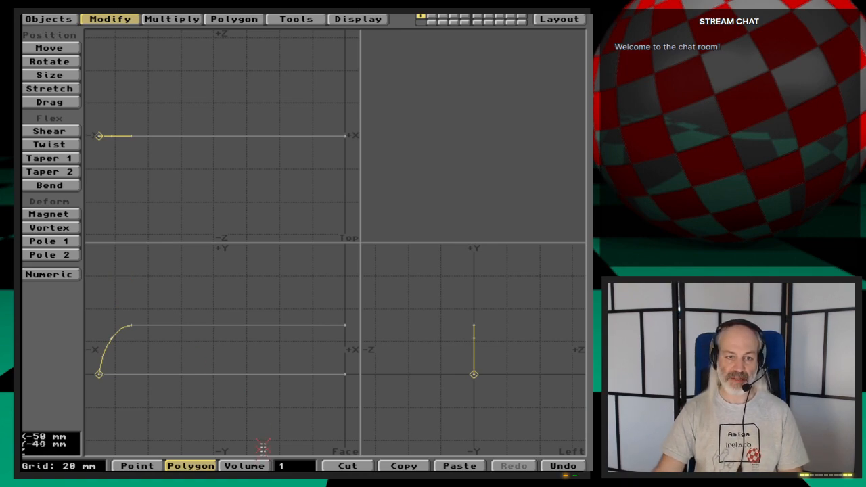
left_click(287, 466)
- Lathe the rounded profile around the Y axis at the origin to form the round base
left_click(170, 21)
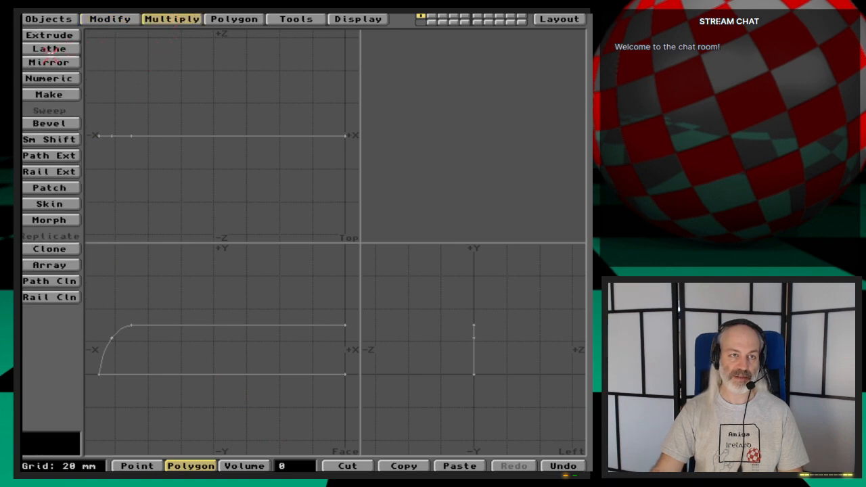
left_click(49, 48)
left_click(345, 135)
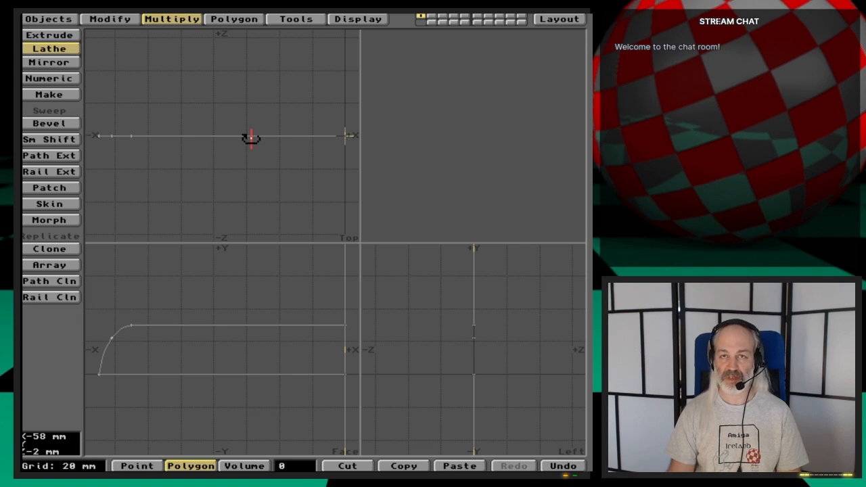
key("Return")
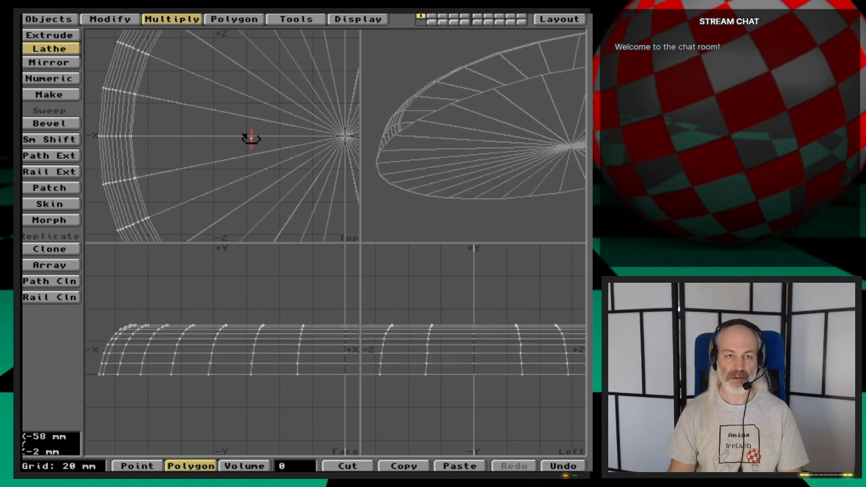
key("space")
- Inspect the lathed base in the preview and flip all its polygons so they face outward
key("a")
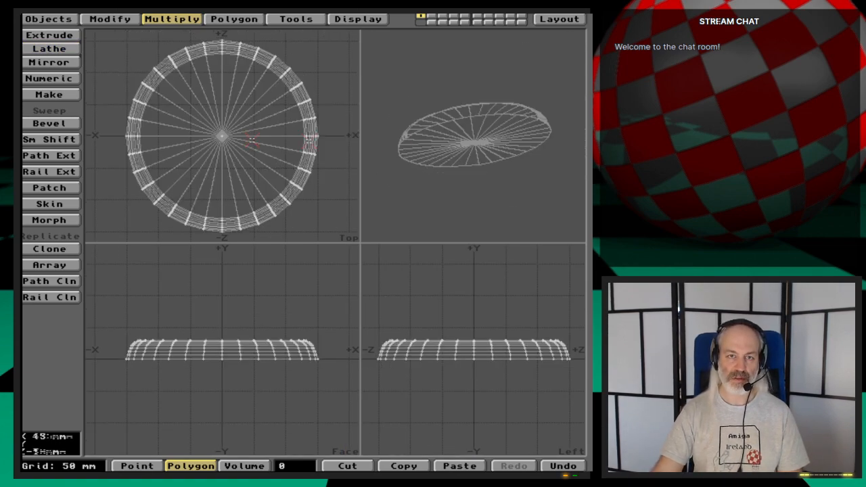
left_click_drag(495, 116, 465, 171)
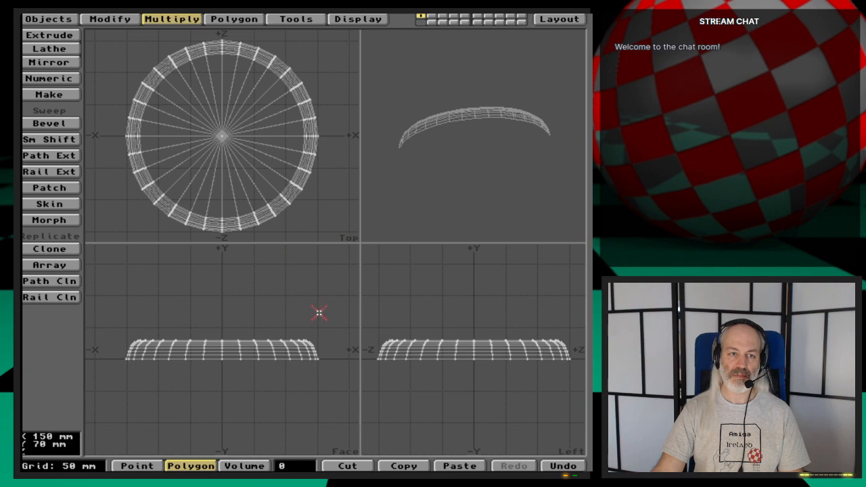
key("f")
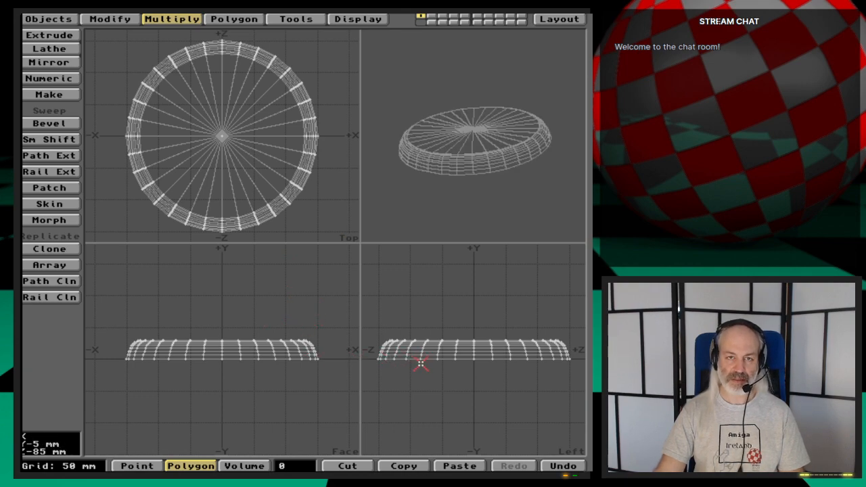
mouse_move(482, 178)
left_mouse_down()
mouse_move(482, 170)
mouse_move(485, 185)
left_mouse_up()
key("space")
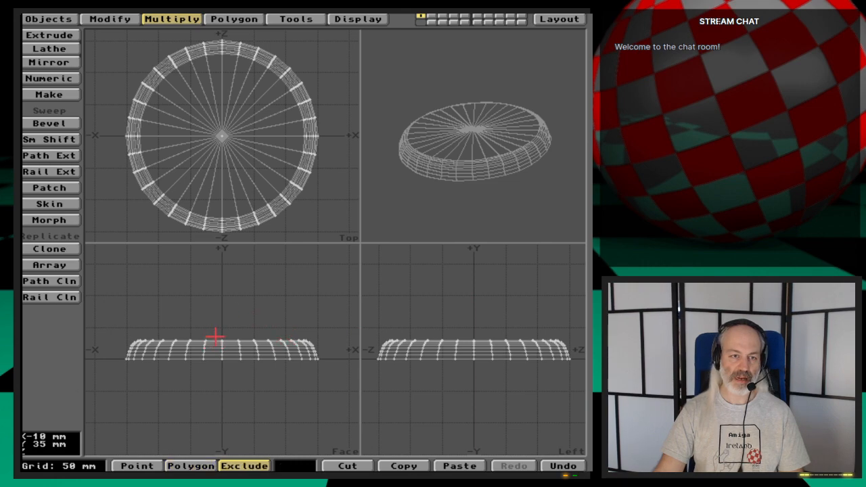
key("space")
key("space")
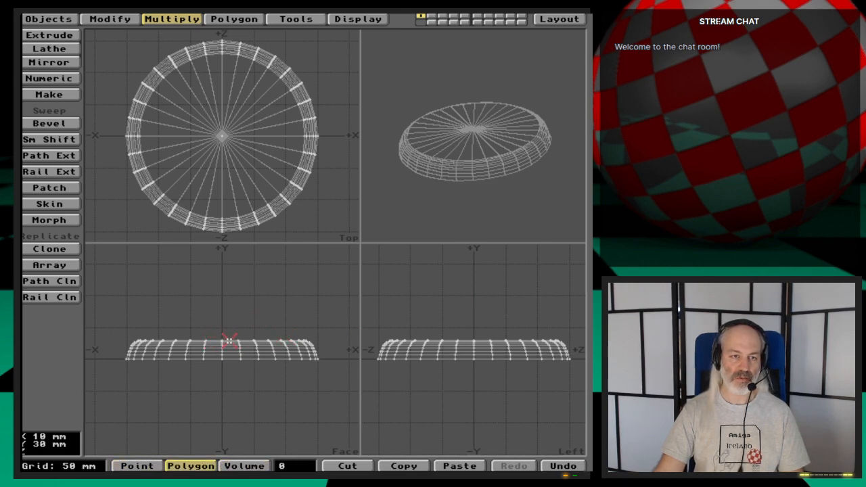
- Examine the polygons on the base's rounded edge up close by selecting them in the Face view, and clear the selection
left_click(316, 345)
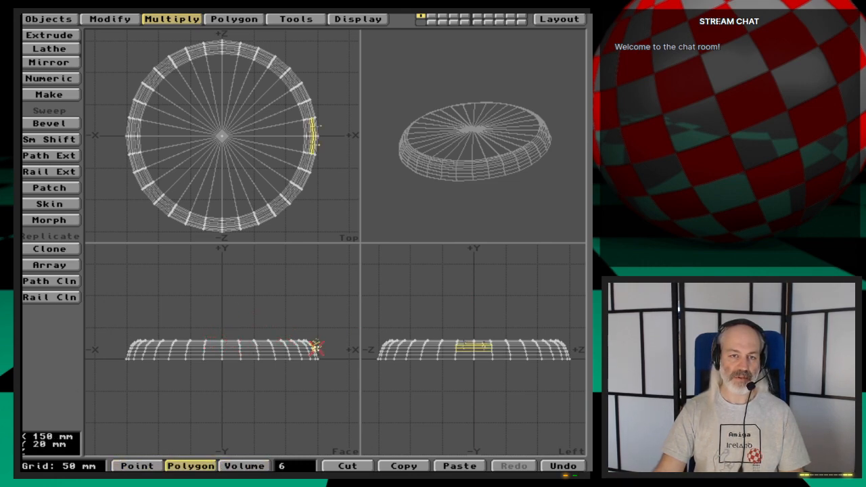
key("shift+a")
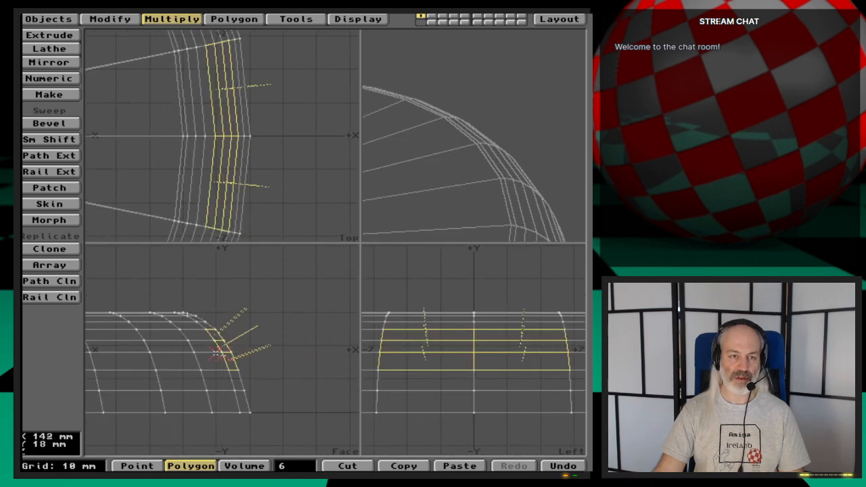
key("comma")
key("comma")
key("comma")
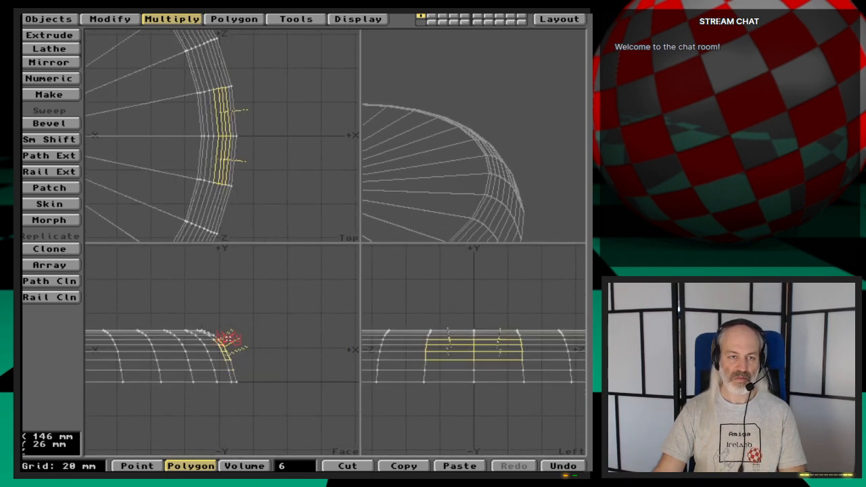
left_click(300, 467)
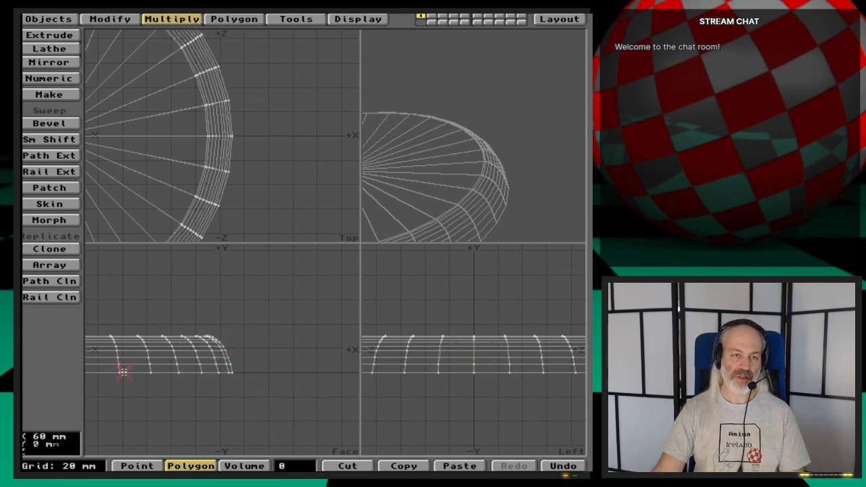
left_click_drag(222, 346, 228, 344)
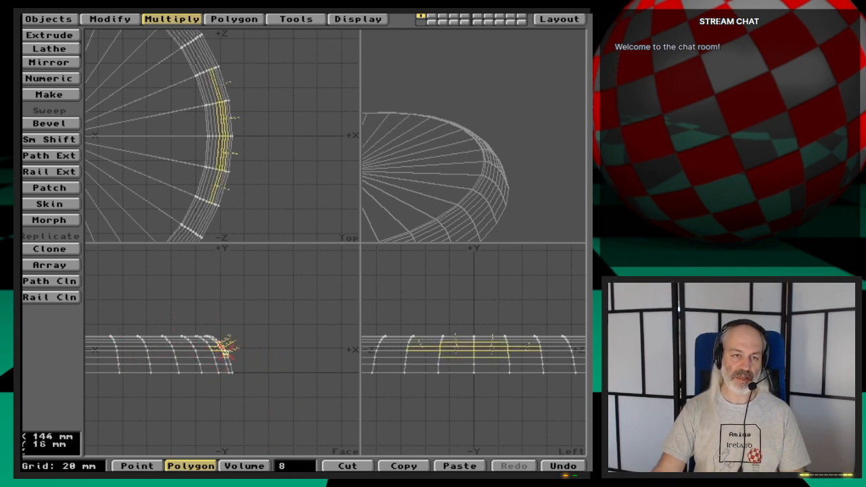
left_click(291, 466)
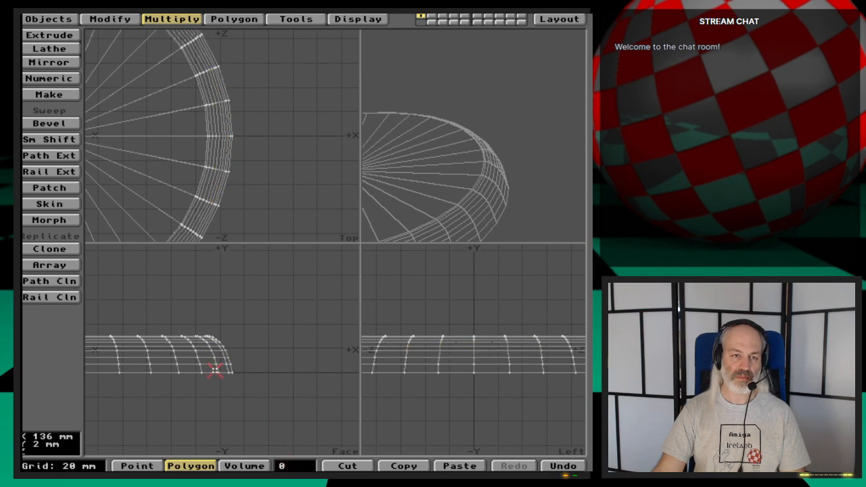
- Select only the polygons that form the flat underside of the base, leaving the top and edge polygons unselected
left_click(193, 372)
left_click_drag(203, 368, 194, 364)
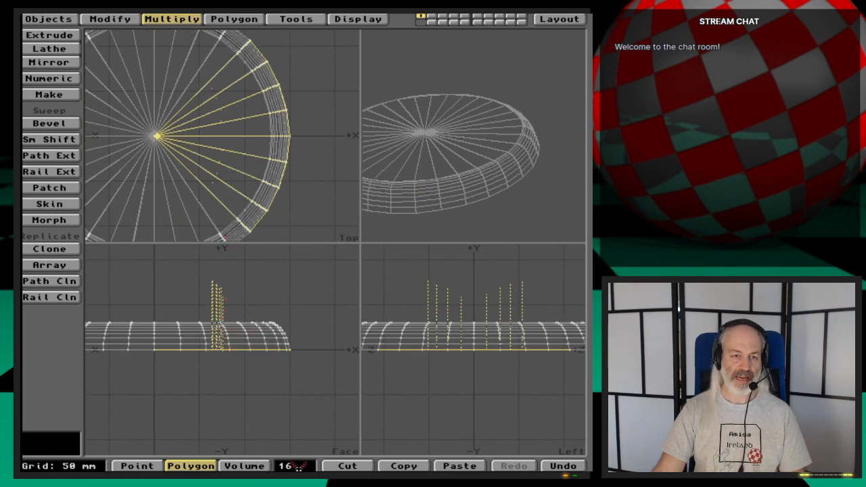
left_click(222, 237)
mouse_move(228, 188)
left_mouse_down()
mouse_move(201, 161)
mouse_move(155, 138)
mouse_move(182, 127)
left_mouse_up()
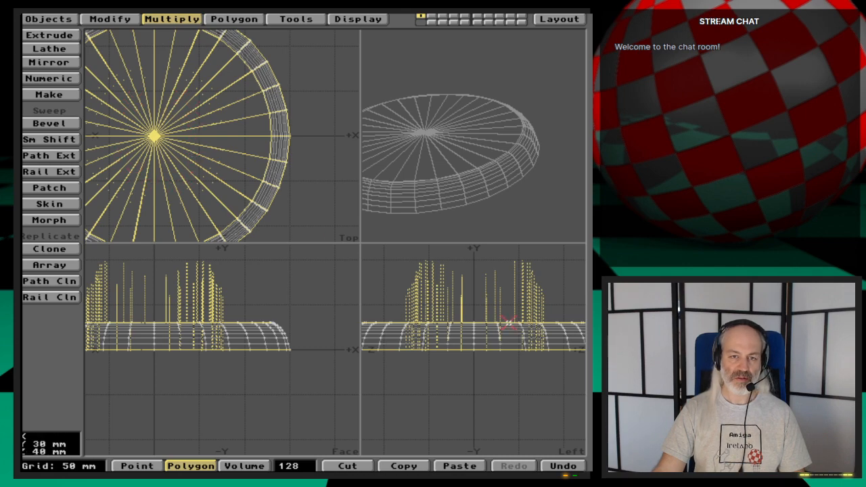
left_click_drag(562, 326, 460, 322)
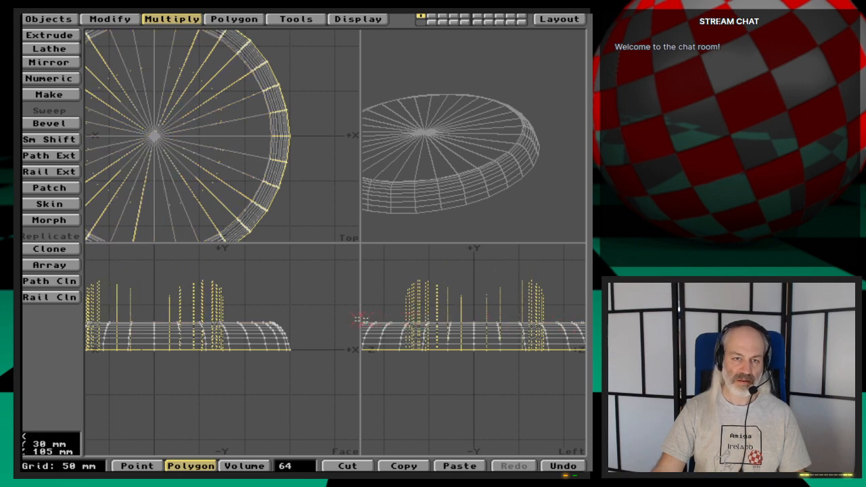
key("a")
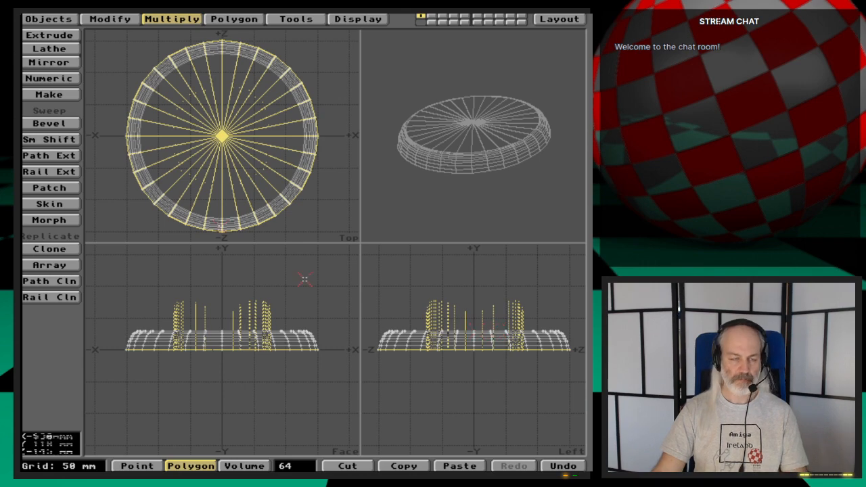
- Check the number of sides in the Lathe tool's numeric settings without performing another lathe
left_click(48, 49)
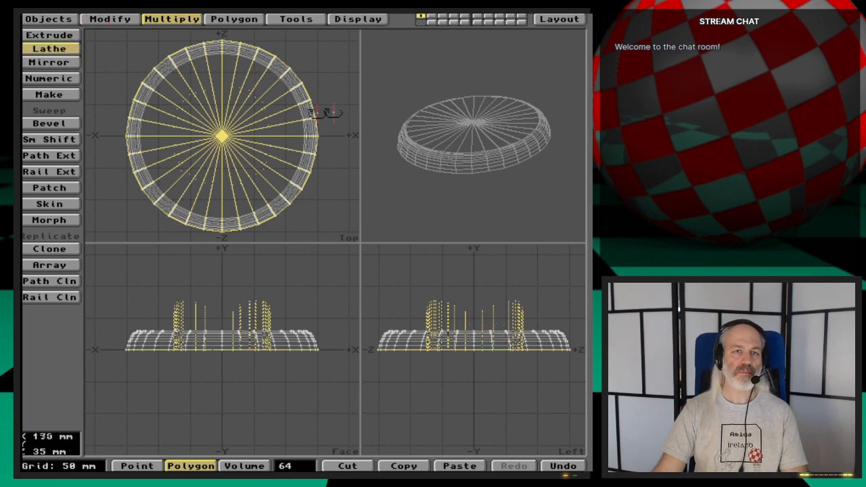
left_click(337, 90)
key("n")
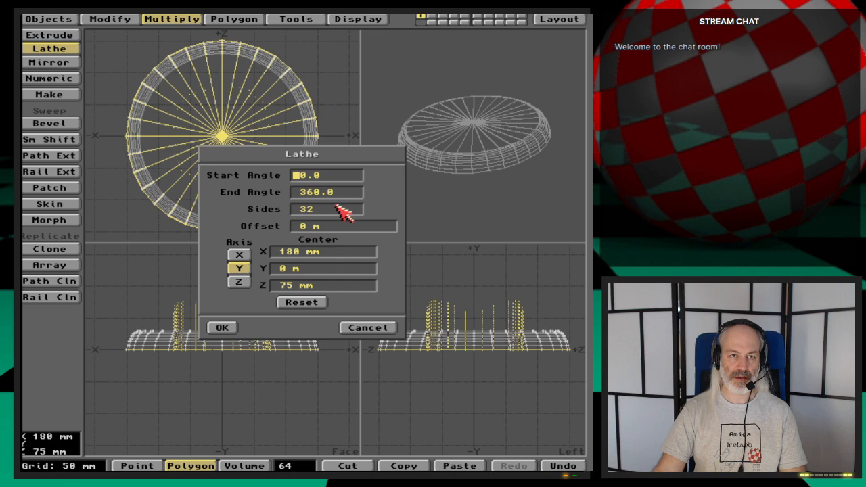
left_click(369, 329)
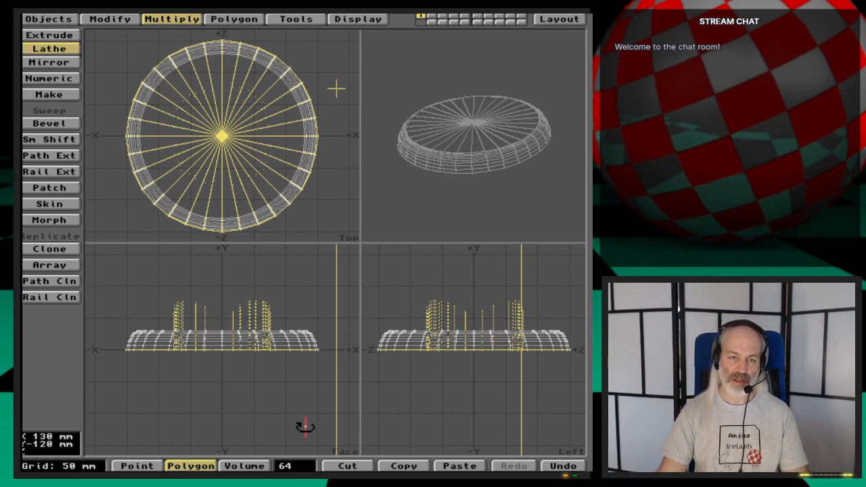
key("space")
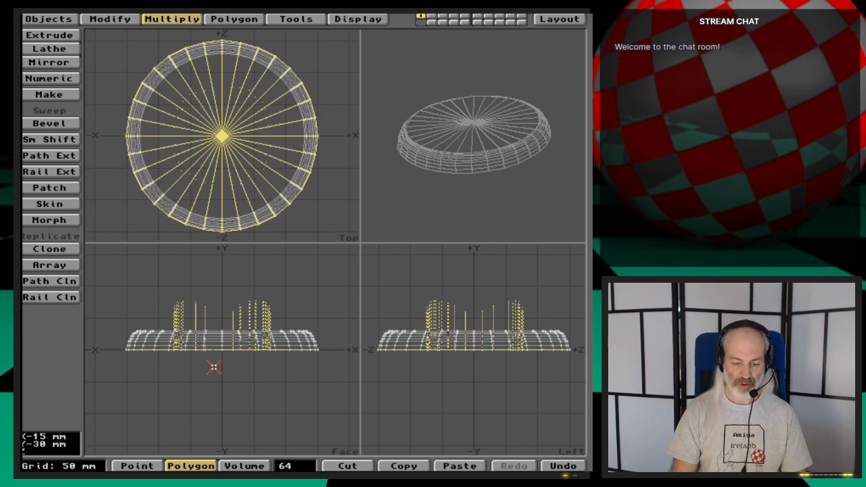
- Unify the duplicate polygons on the base's underside, flip the remaining ones to face downward, and clear the selection
left_click(243, 19)
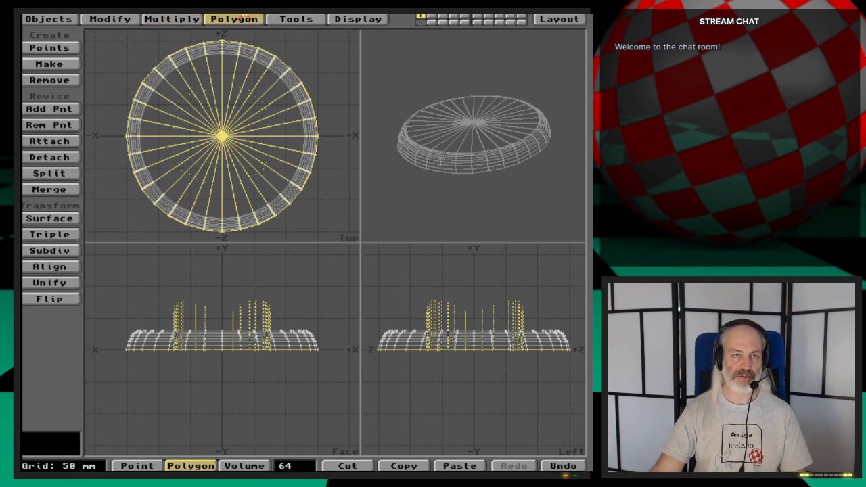
left_click(63, 283)
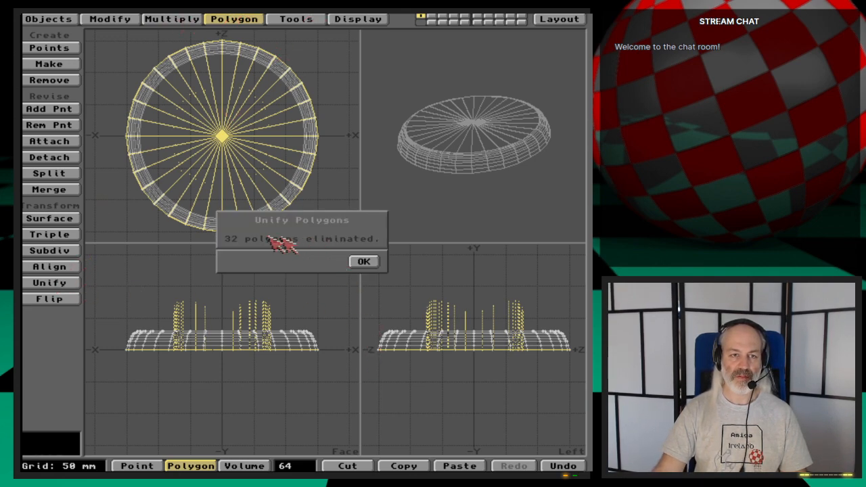
left_click(364, 262)
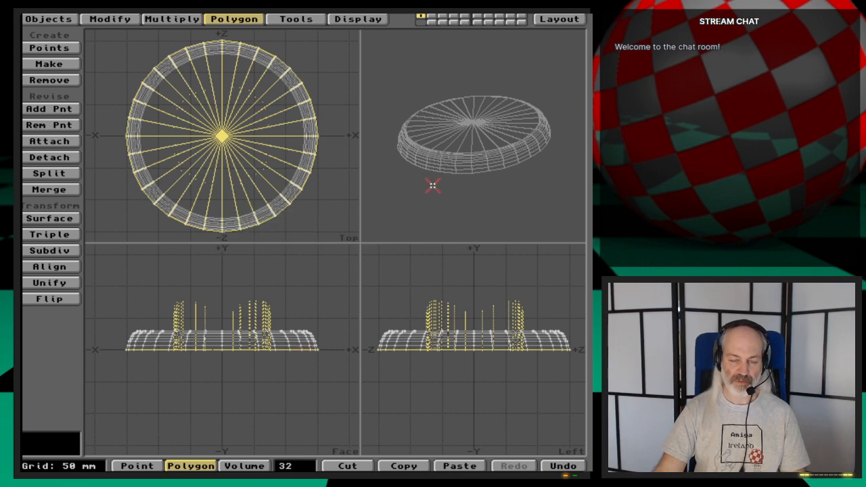
key("f")
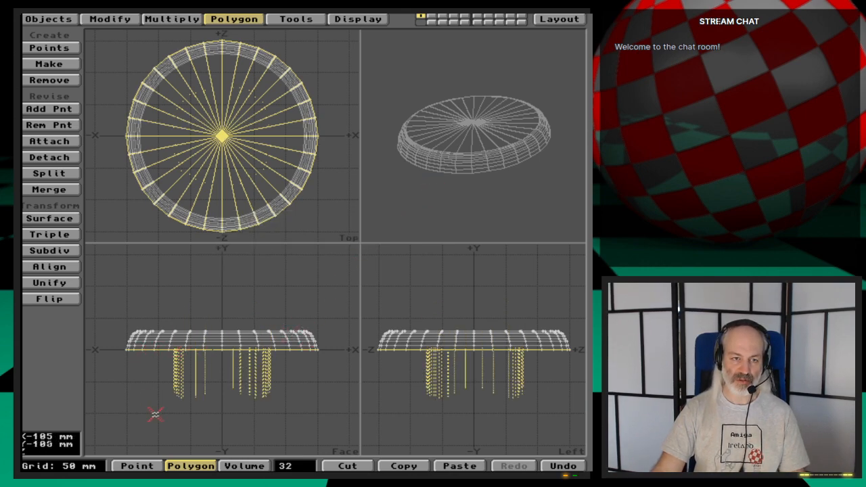
left_click_drag(446, 187, 462, 132)
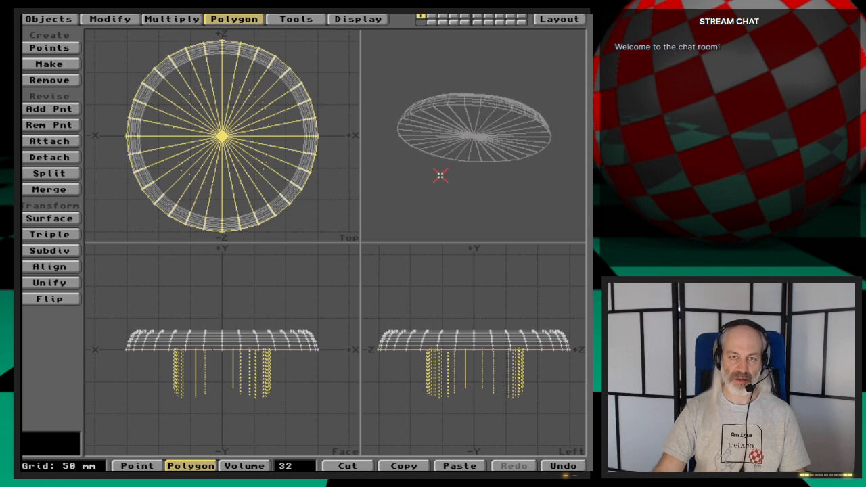
left_click_drag(440, 176, 480, 195)
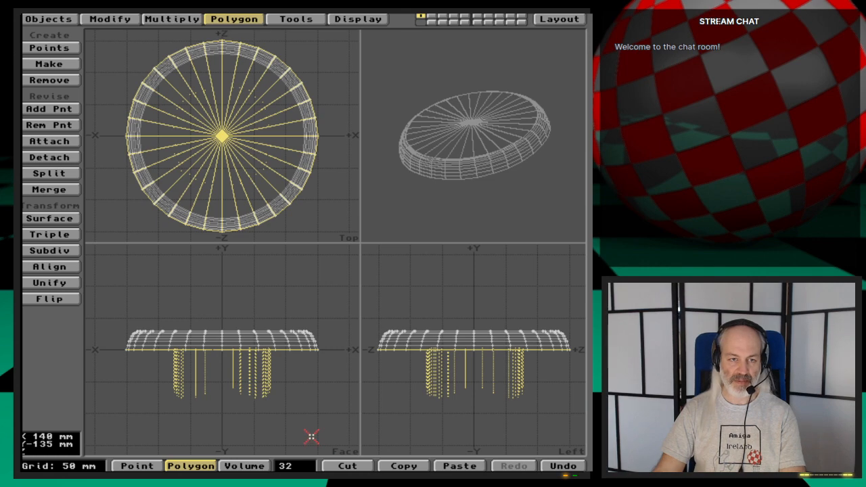
key("Delete")
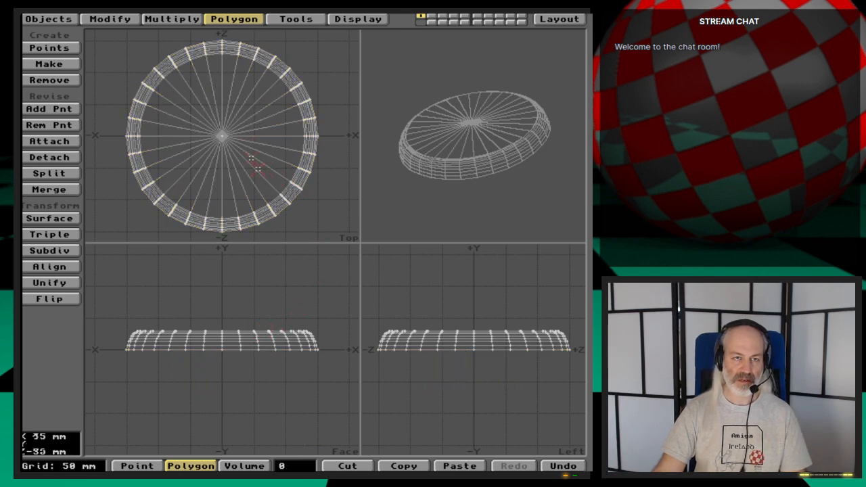
- Select all the polygons of the base's flat top and unify them to remove the duplicates
mouse_move(251, 157)
left_mouse_down()
mouse_move(215, 166)
mouse_move(199, 115)
mouse_move(249, 134)
left_mouse_up()
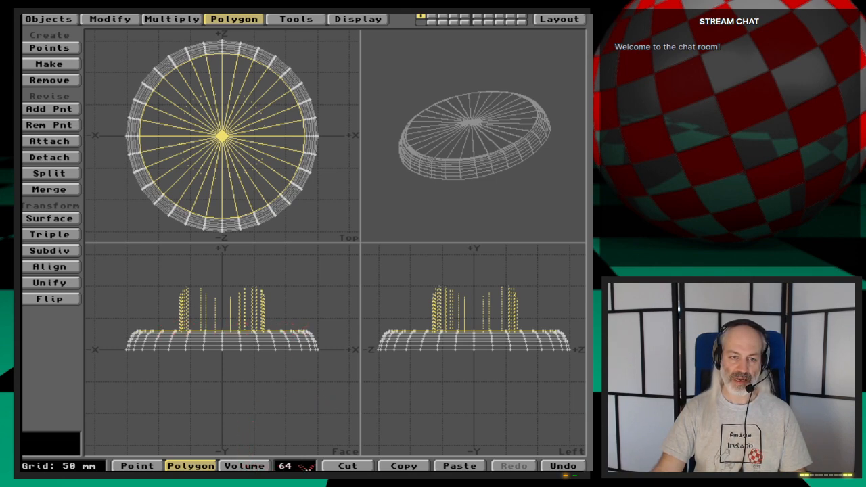
left_click(65, 283)
left_click(364, 263)
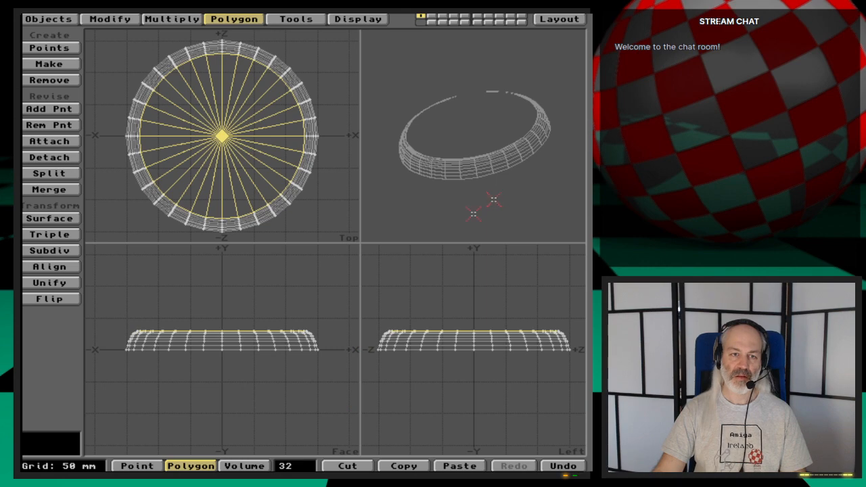
- Check the polygon information for the selected top faces and merge their points
key("i")
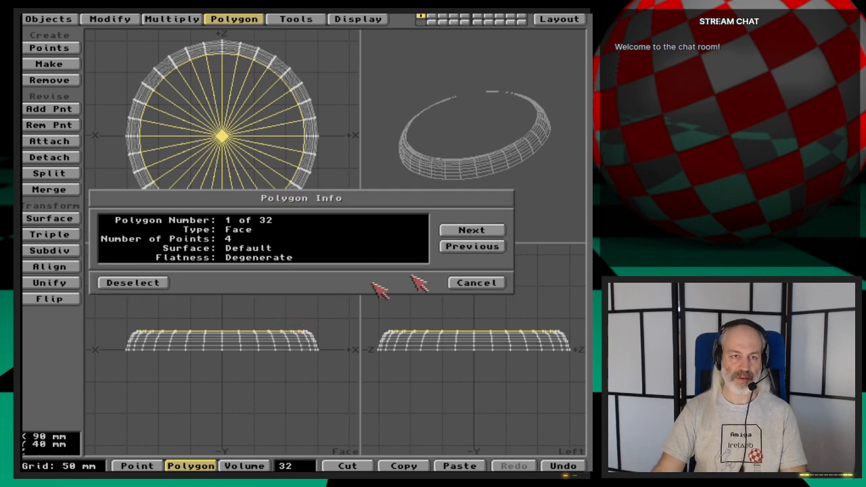
left_click(482, 283)
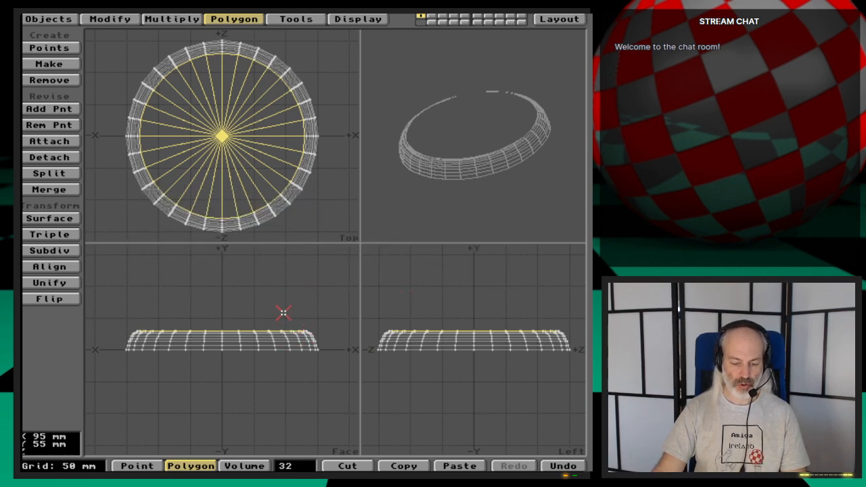
key("m")
key("Return")
key("Return")
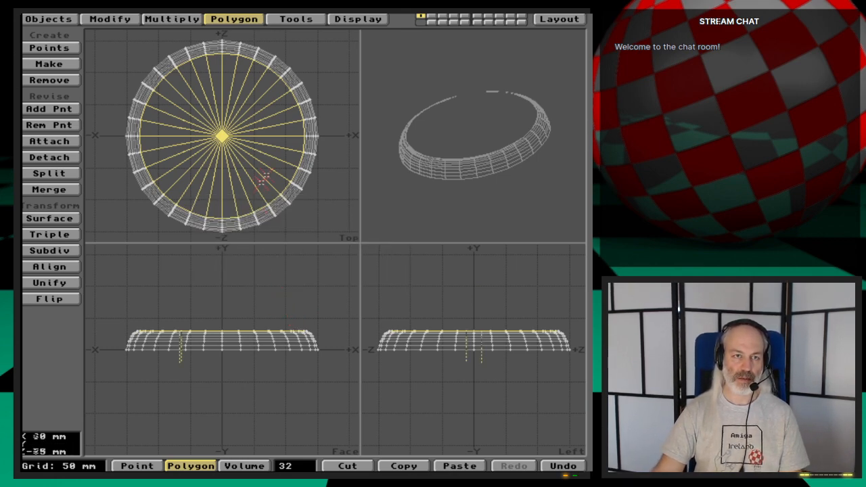
- Reselect the base's top polygons and flip them, merging points again with the Automatic option
left_click(269, 167)
left_click(267, 144)
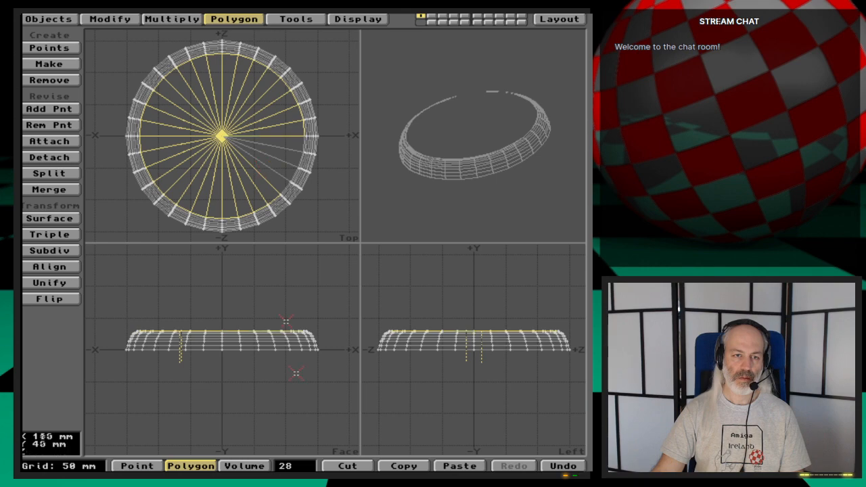
left_click(292, 467)
mouse_move(268, 140)
left_mouse_down()
mouse_move(189, 140)
mouse_move(236, 135)
mouse_move(227, 157)
left_mouse_up()
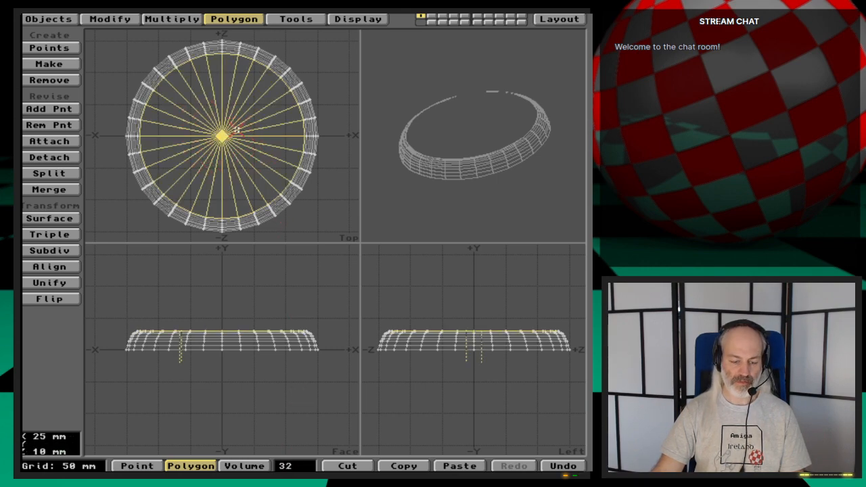
key("f")
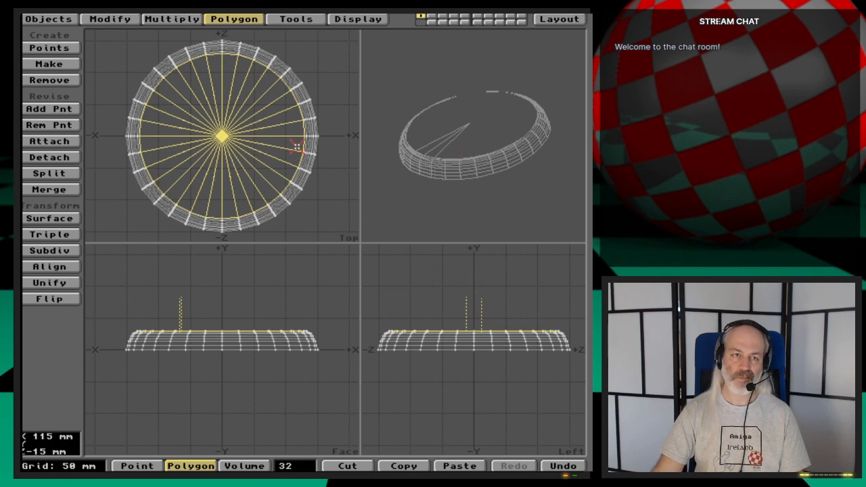
key("m")
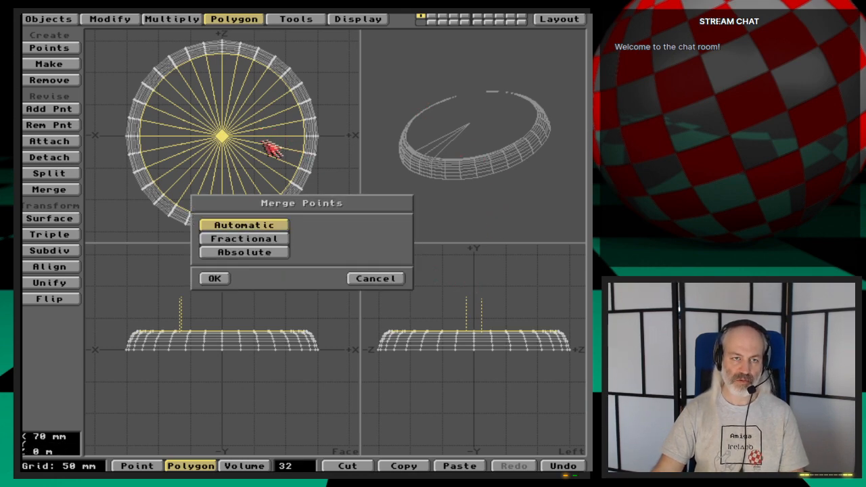
left_click(214, 278)
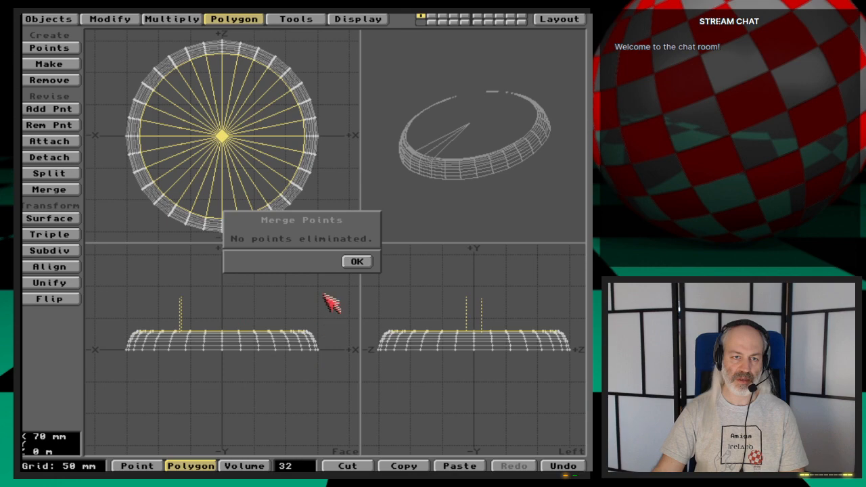
left_click(355, 262)
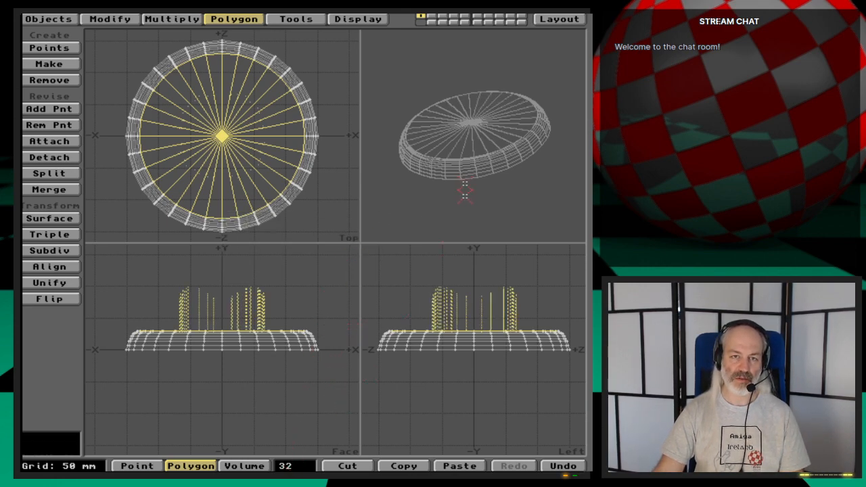
- Merge points across the whole base with nothing selected, and select the flat top polygons again
left_click(302, 467)
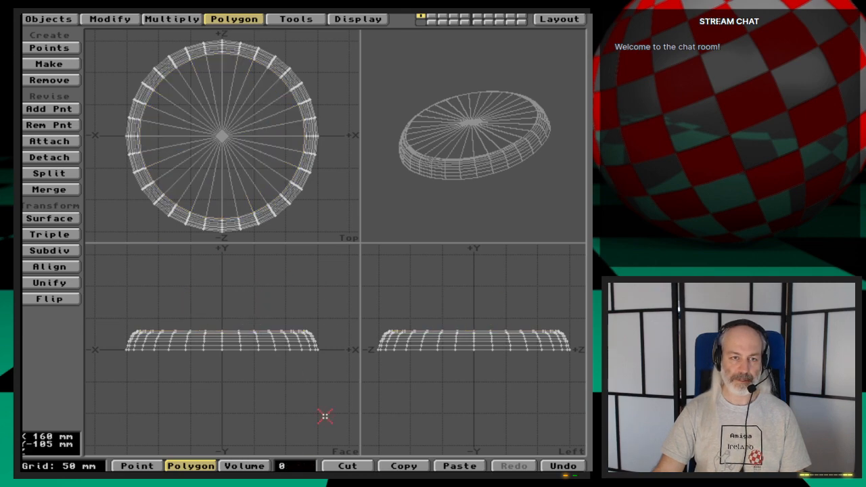
key("m")
key("Return")
key("Return")
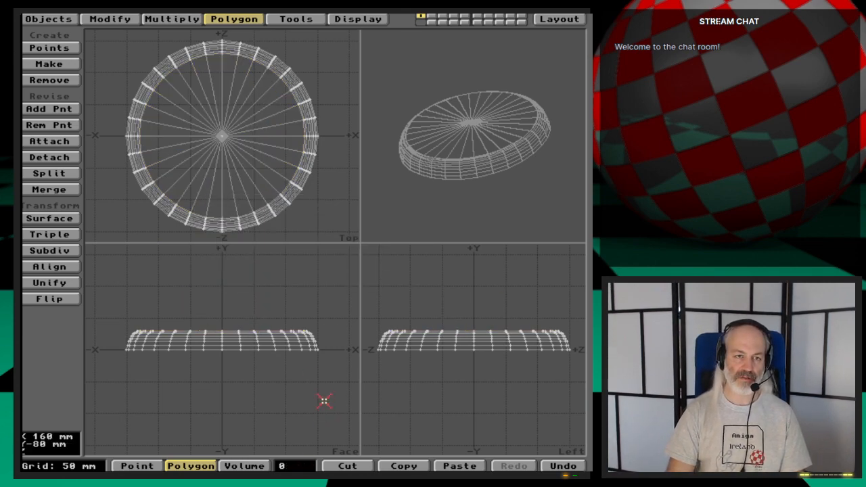
mouse_move(305, 223)
left_mouse_down()
mouse_move(199, 112)
mouse_move(238, 150)
left_mouse_up()
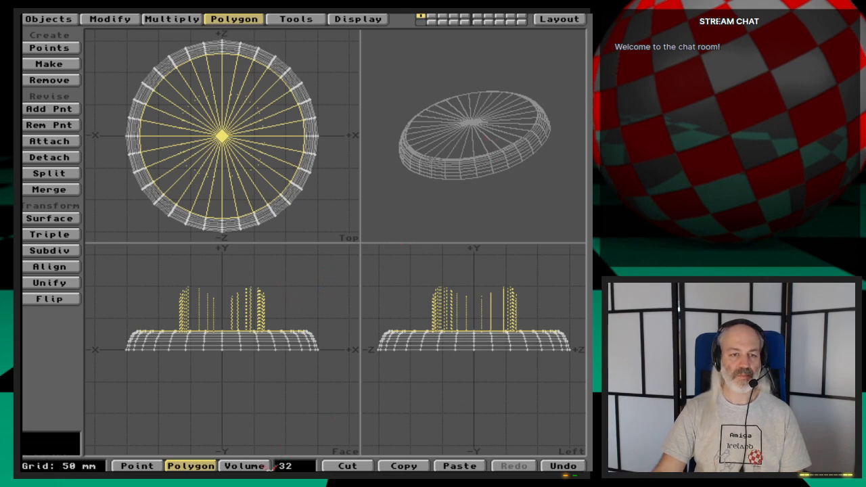
- Select the wedge polygons of the base's flat top and merge them into a single polygon
left_click(289, 468)
left_click_drag(331, 333, 312, 340)
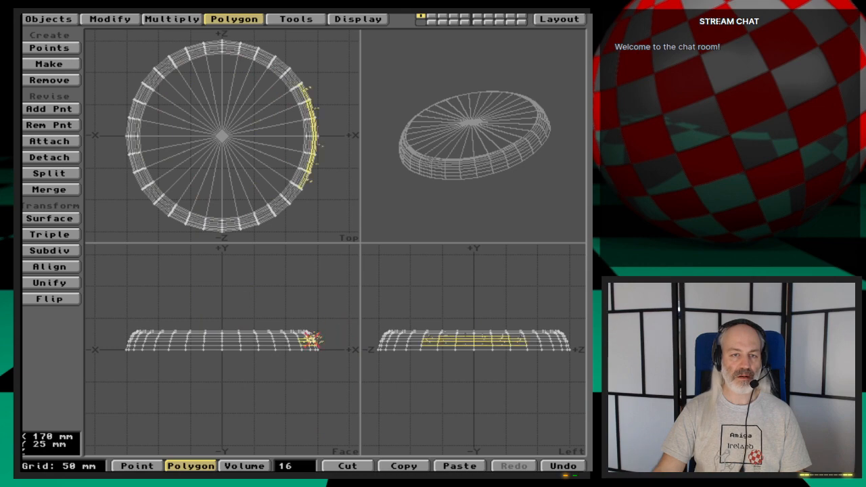
left_click(290, 466)
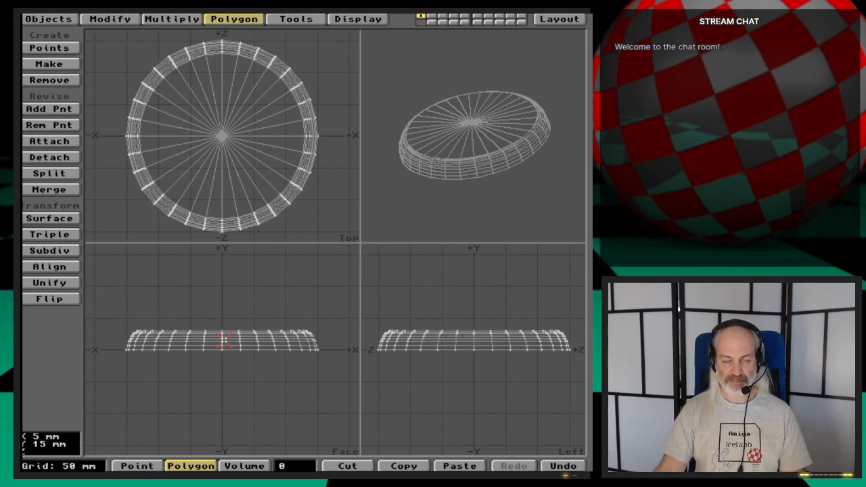
mouse_move(235, 164)
left_mouse_down()
mouse_move(258, 160)
mouse_move(203, 162)
mouse_move(203, 130)
mouse_move(226, 122)
mouse_move(238, 136)
mouse_move(234, 150)
left_mouse_up()
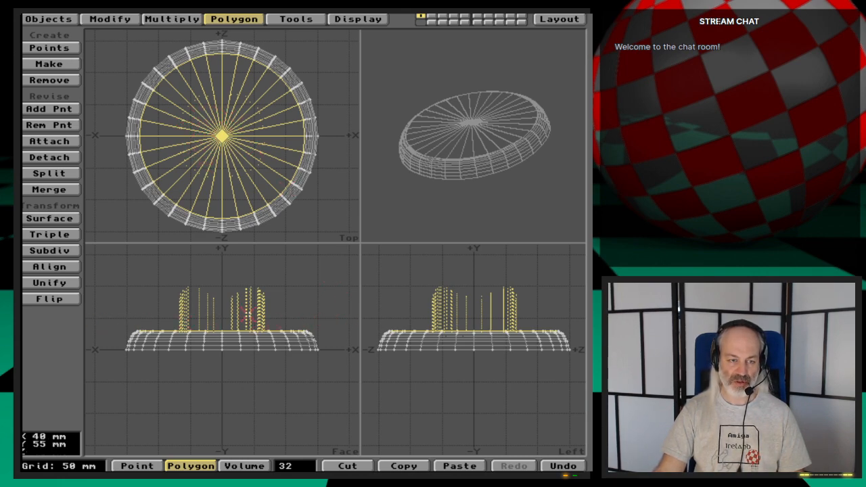
key("shift+z")
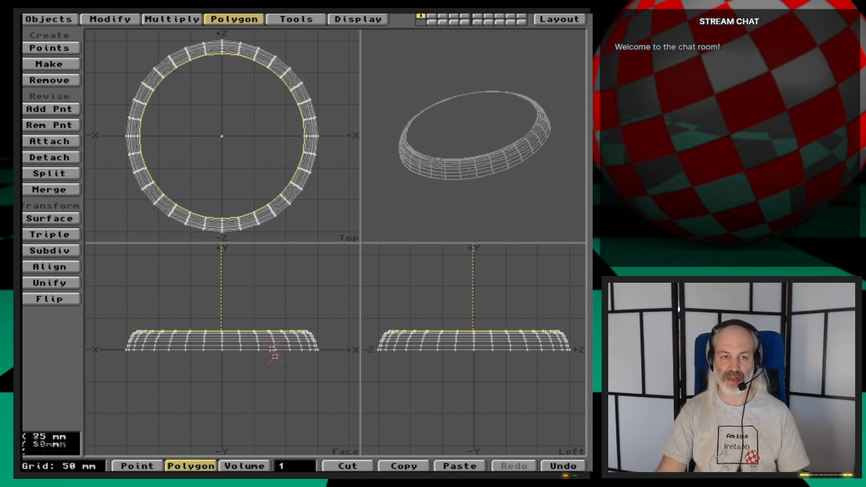
left_click(301, 466)
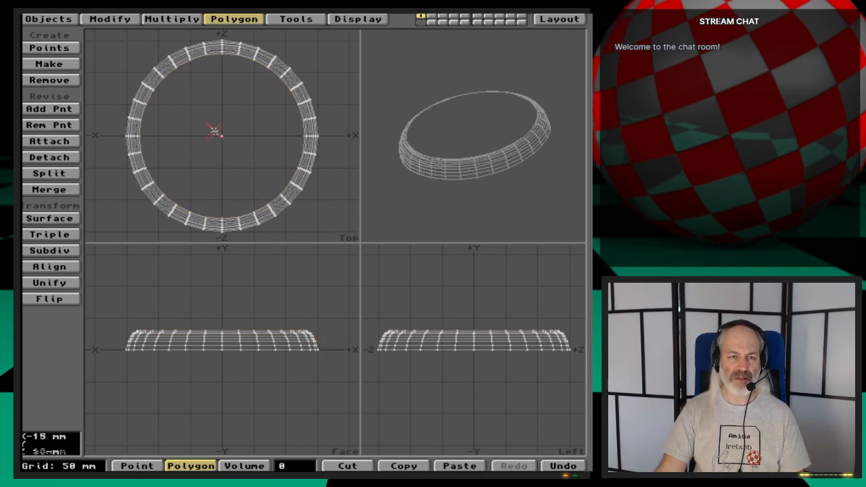
- Delete the leftover centre point of the flat top and bring back the base's bottom polygons
key("ctrl+j")
key("ctrl+j")
key("space")
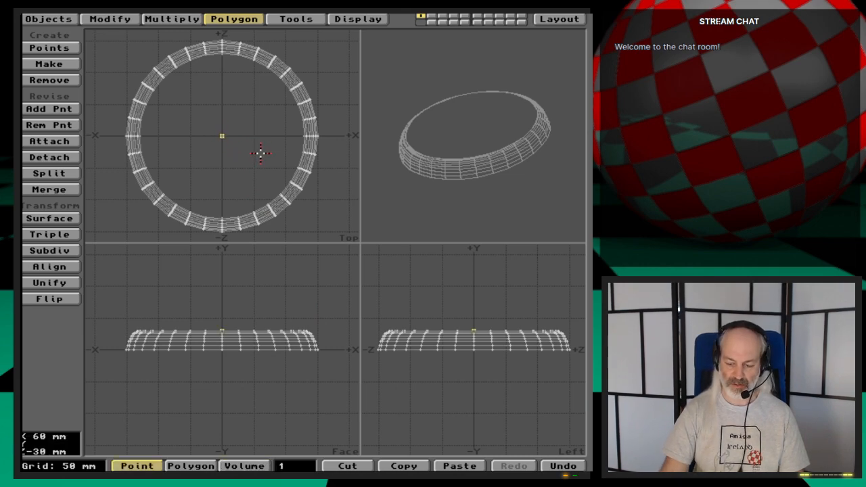
key("Delete")
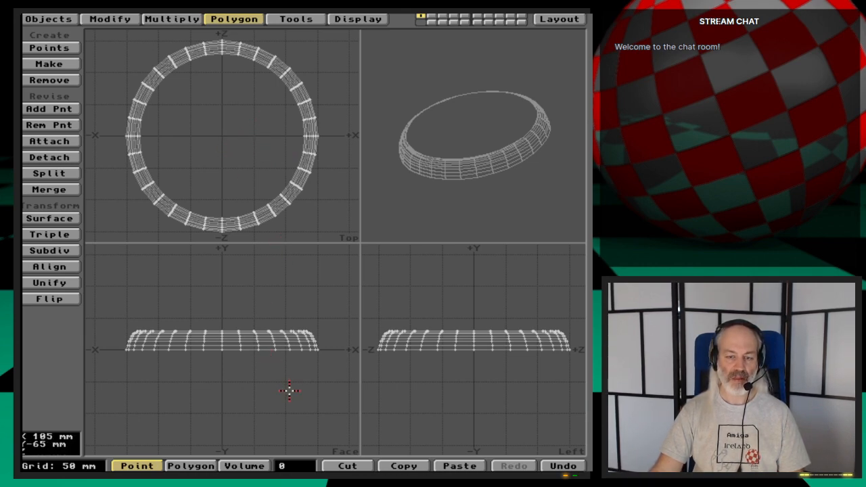
key("v")
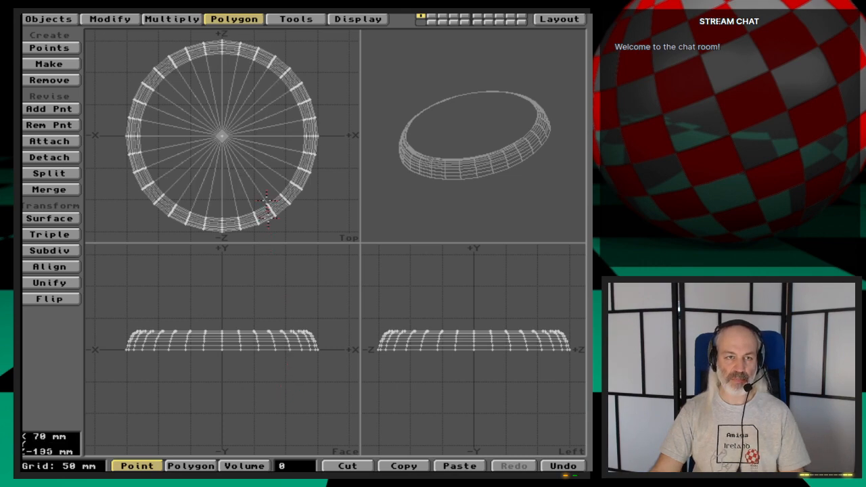
- Select the base's bottom polygons, try to merge them into one polygon, and undo that merge
key("space")
key("space")
key("space")
key("space")
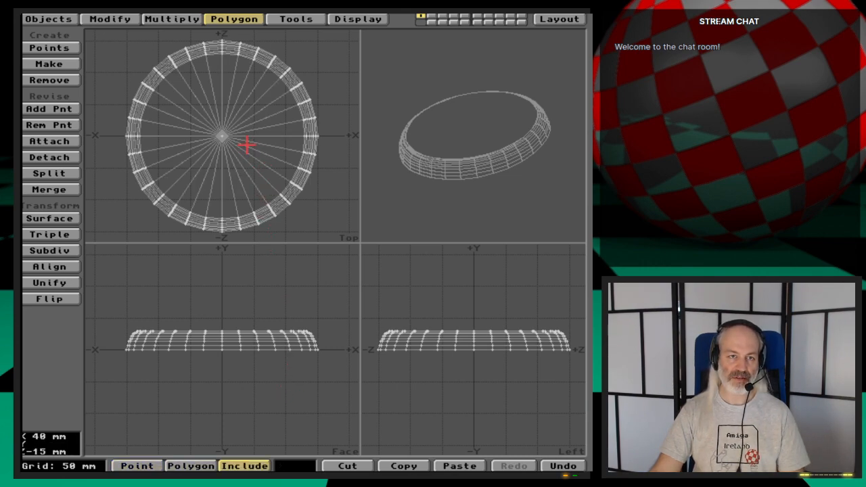
mouse_move(254, 136)
left_mouse_down()
mouse_move(162, 166)
mouse_move(242, 122)
left_mouse_up()
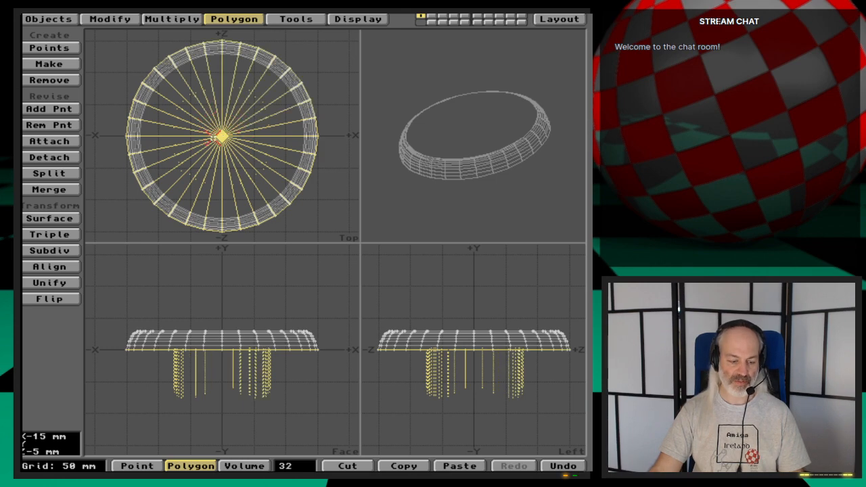
key("Delete")
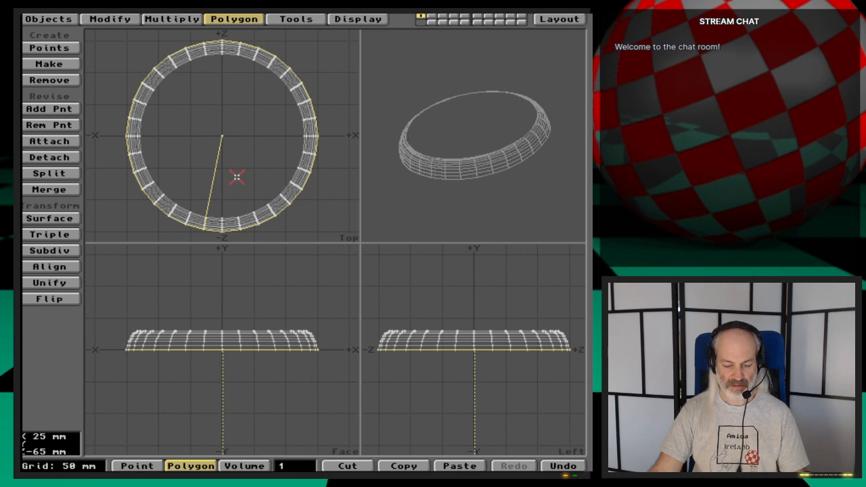
key("u")
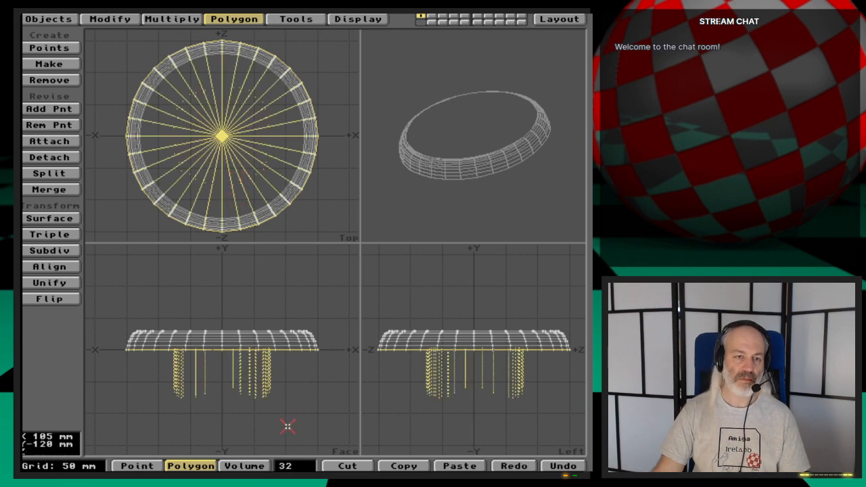
- Hide everything except the selected bottom polygons and merge their duplicate points with nothing selected
key("=")
left_click(306, 466)
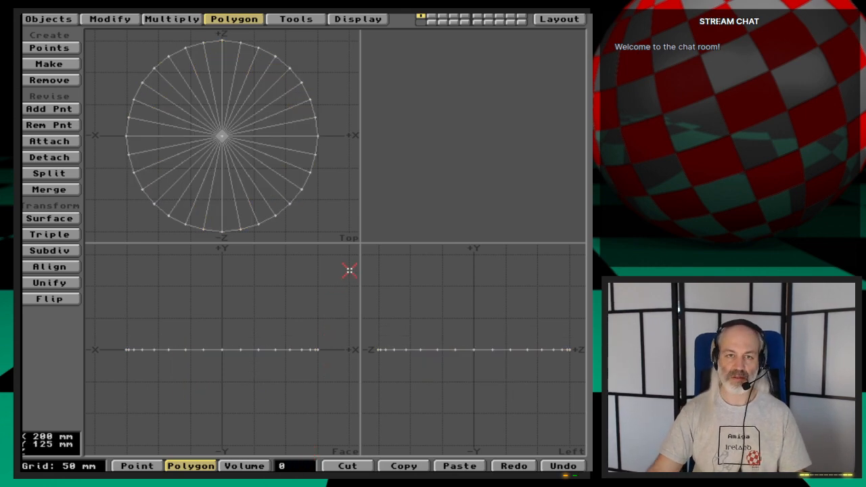
left_click_drag(510, 182, 490, 152)
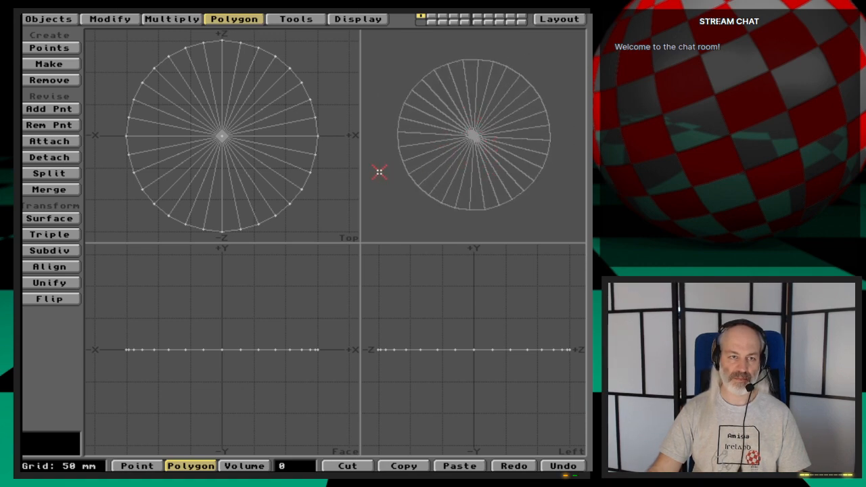
key("m")
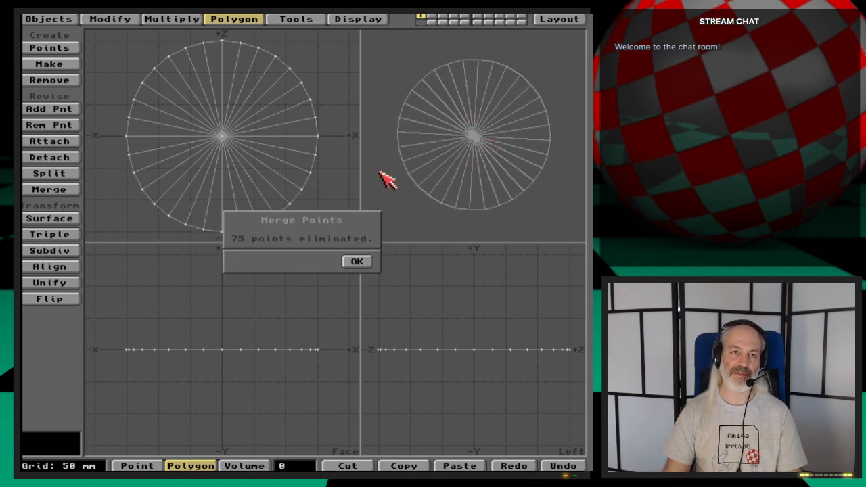
key("Return")
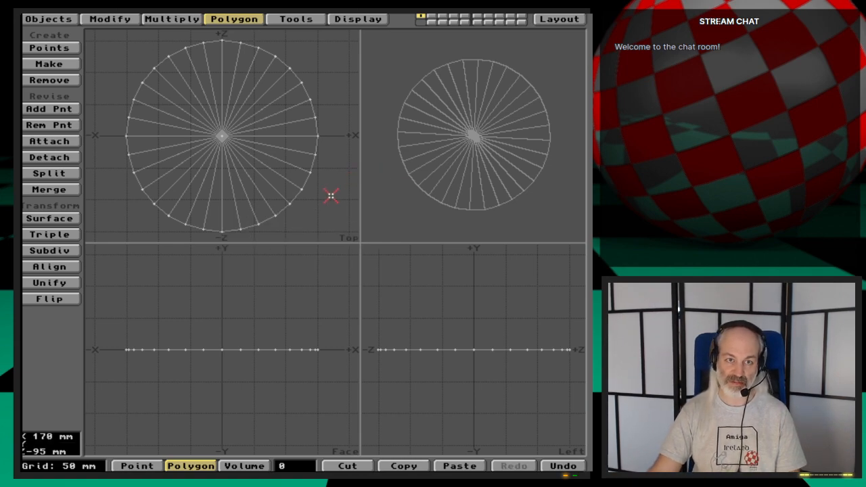
- Select all the isolated bottom wedges, merge them into one polygon, and check the disc from another angle
mouse_move(277, 178)
left_mouse_down()
mouse_move(263, 158)
mouse_move(179, 146)
mouse_move(240, 117)
mouse_move(238, 153)
left_mouse_up()
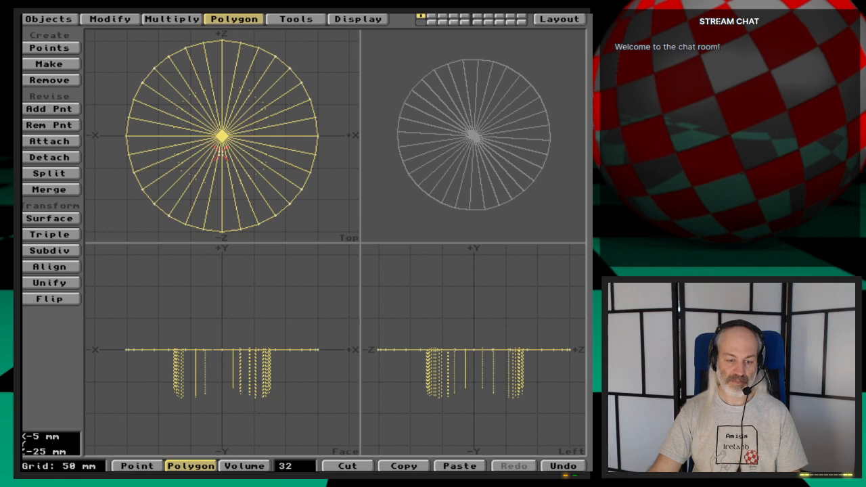
key("shift+z")
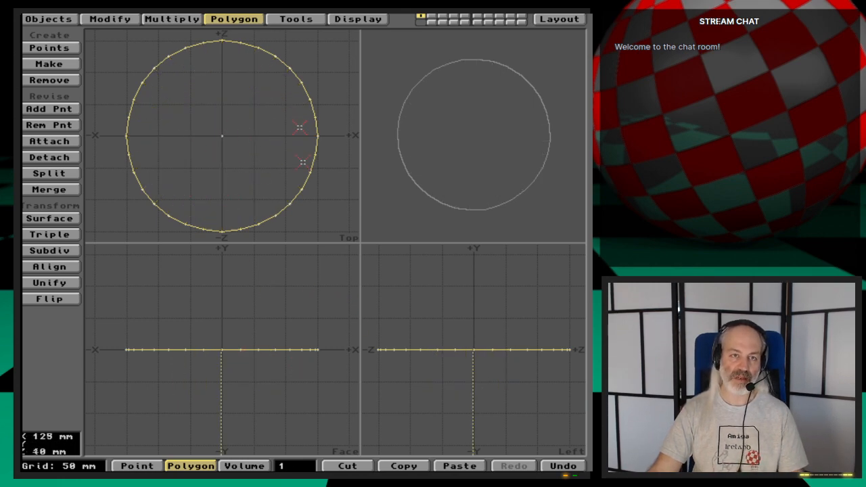
left_click_drag(483, 138, 481, 191)
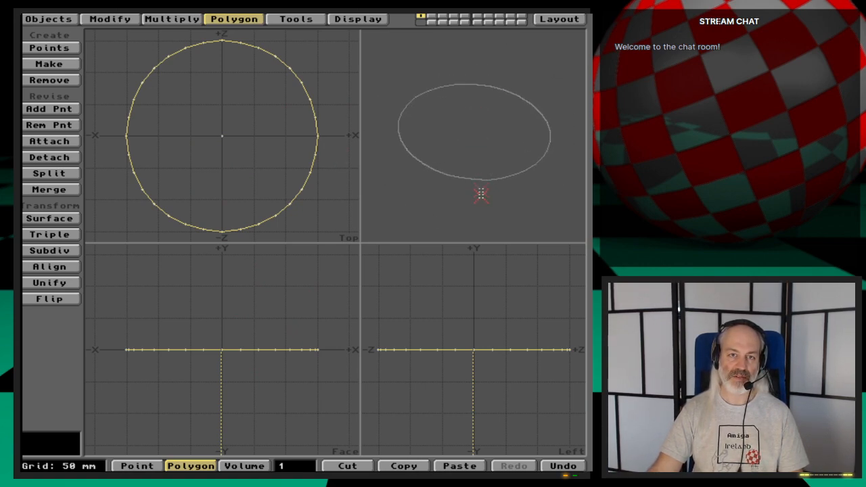
- Delete the stray point at the centre of the bottom disc and unhide the rest of the base
key("space")
key("space")
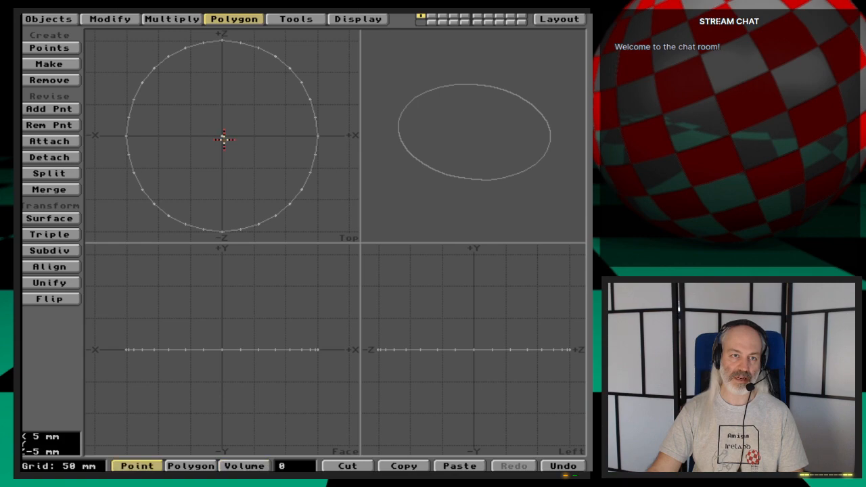
left_click(222, 136)
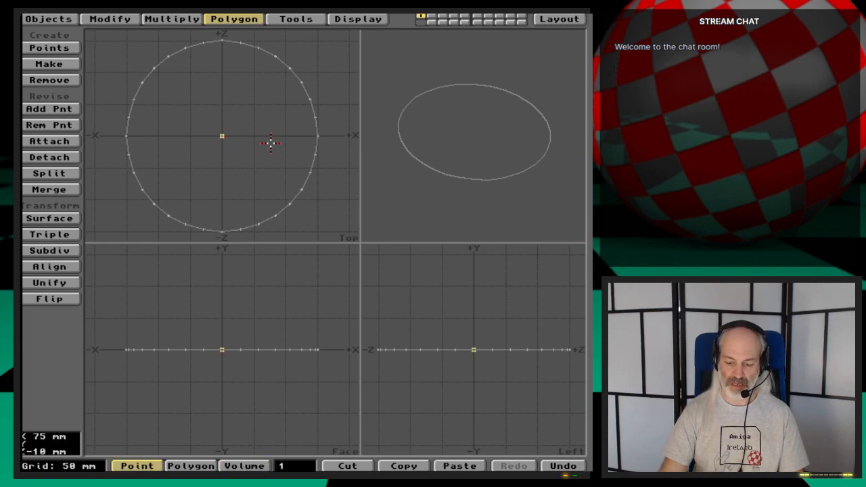
key("Delete")
key("backslash")
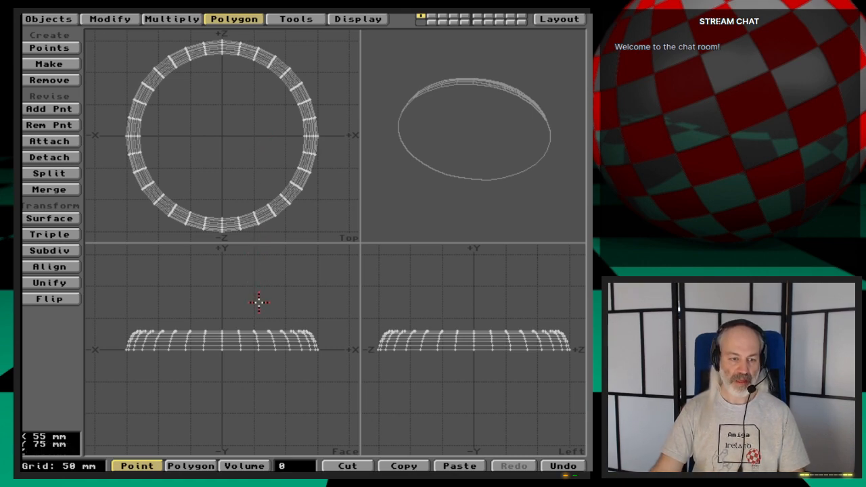
- Apply a new surface named MugTree-Bottom to the whole base, keeping the default colour and shading settings
key("q")
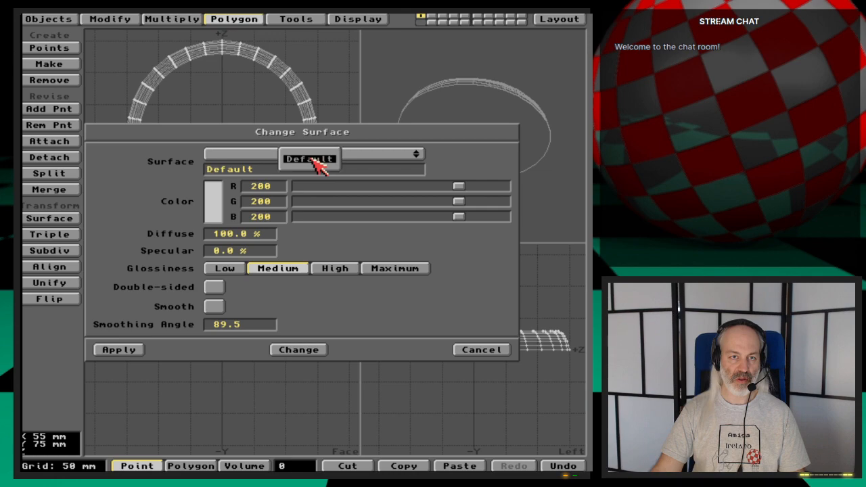
key("Delete")
key("Delete")
key("Delete")
key("Delete")
key("Delete")
key("Delete")
key("Delete")
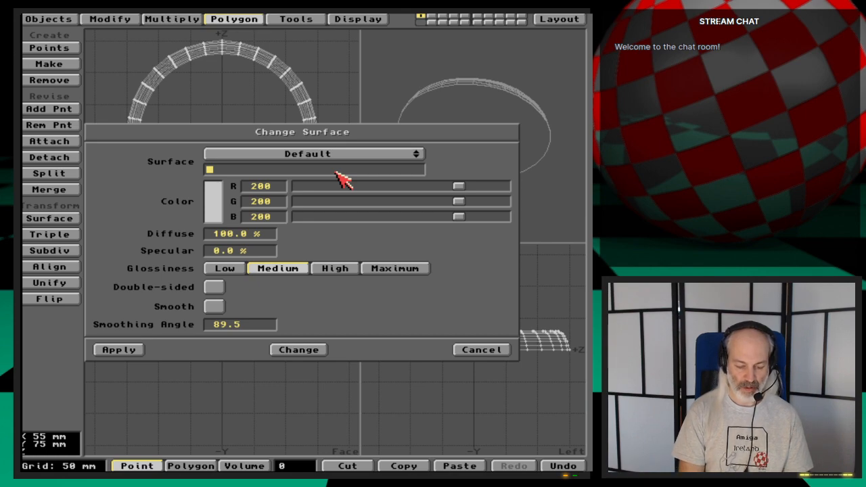
type("MugTr")
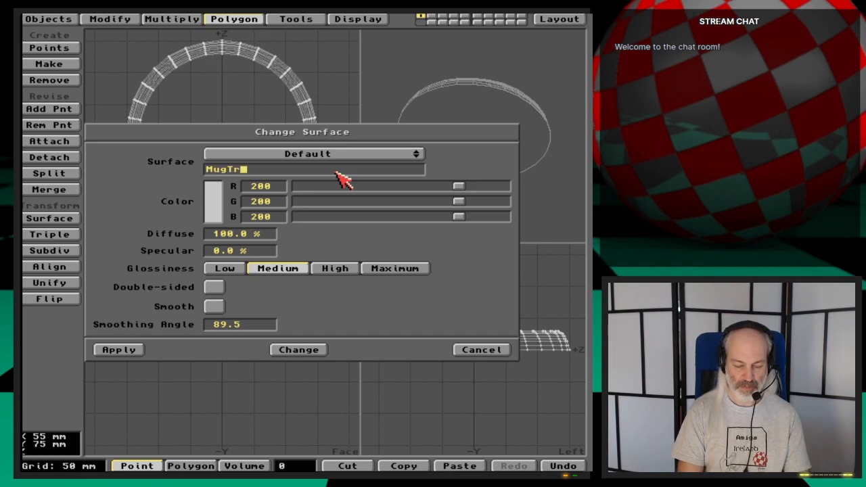
type("ee-")
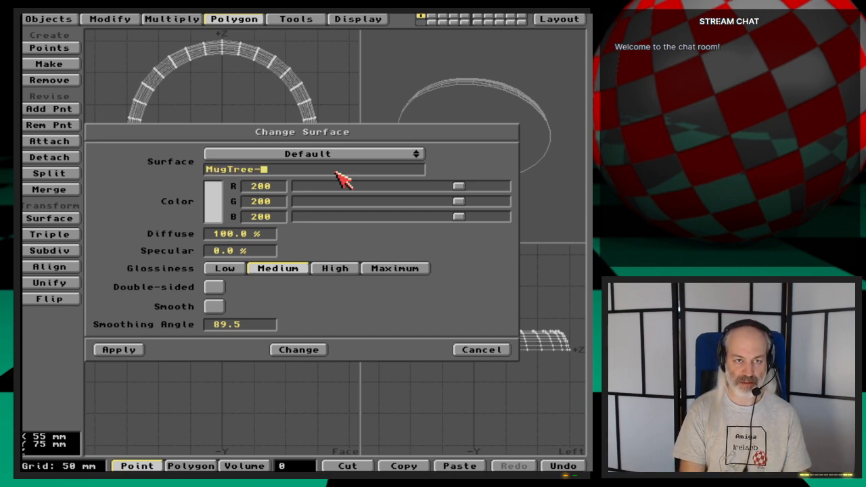
type("Bottom")
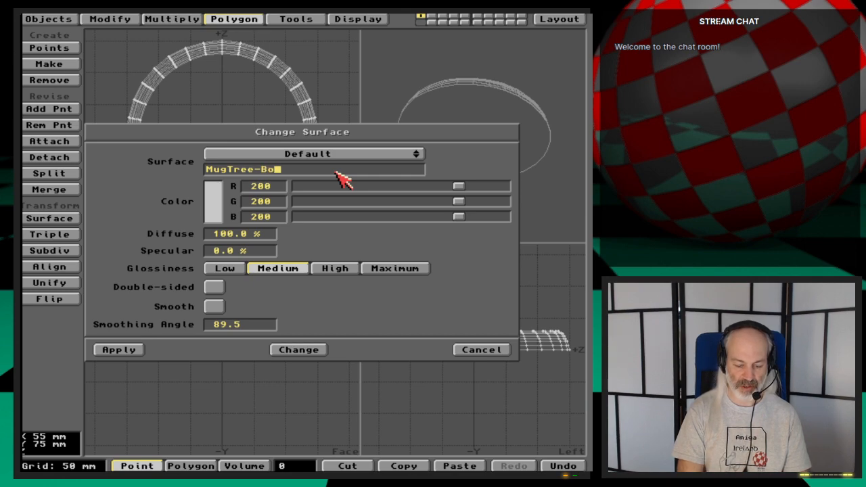
key("Tab")
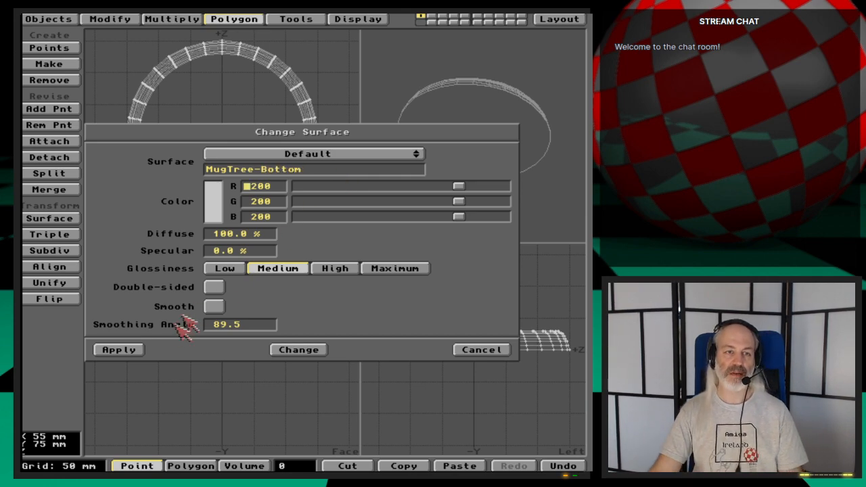
left_click(124, 349)
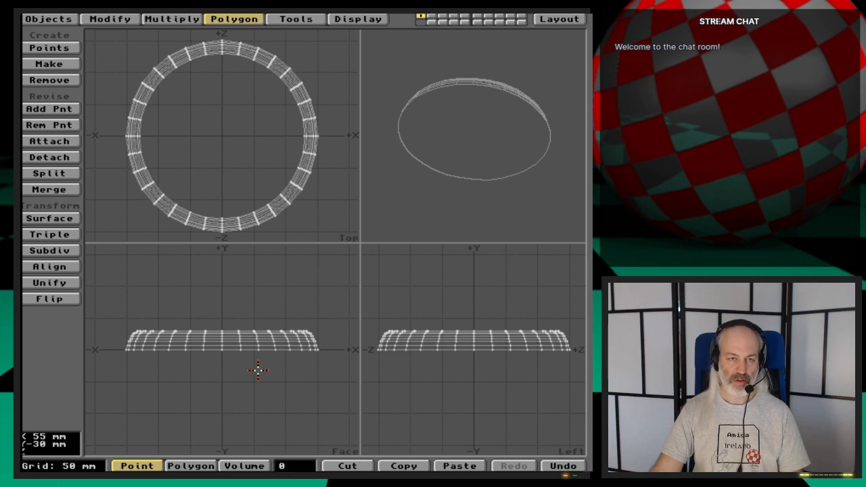
- Save the object as MugTree in a new Objects drawer created inside the Ep.47 drawer
key("s")
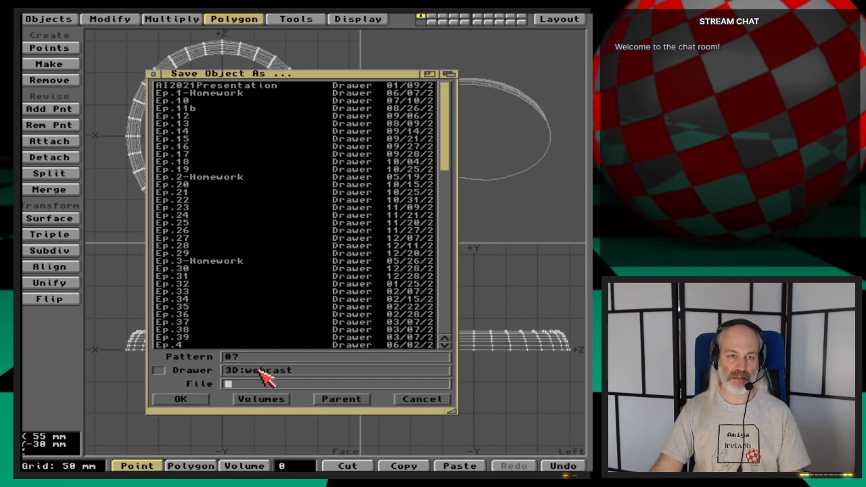
scroll(268, 331, "down", 12)
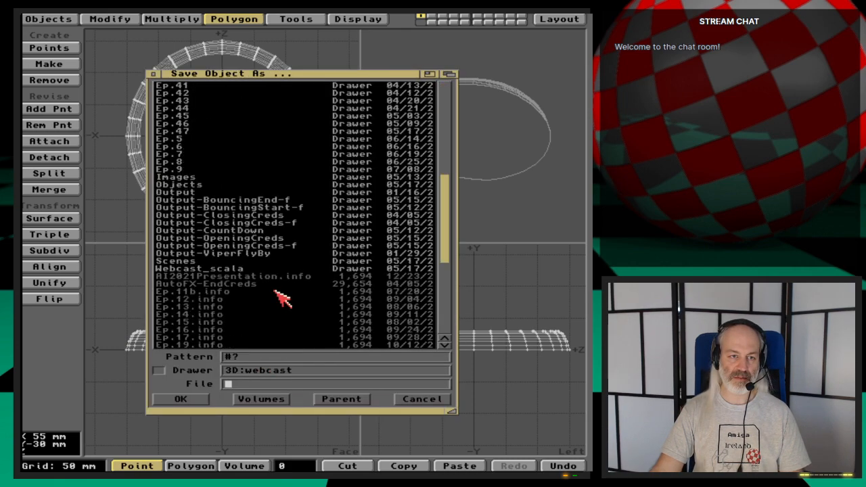
left_click(203, 131)
key("super+n")
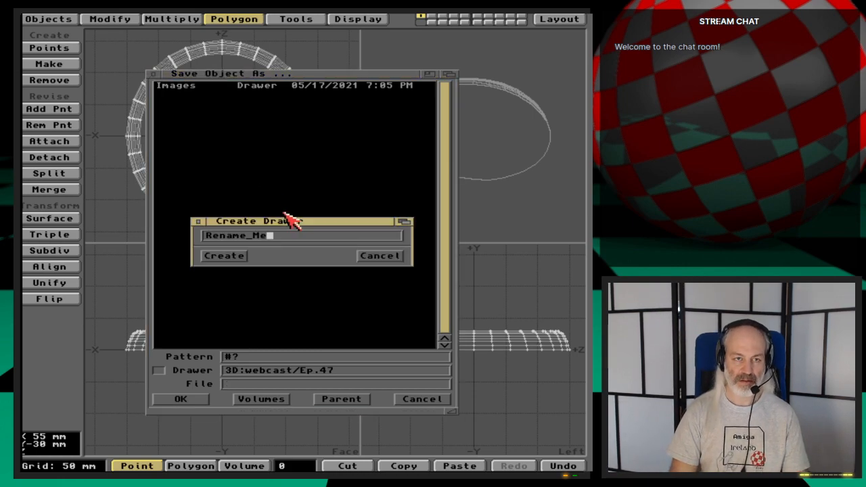
key("BackSpace")
key("BackSpace")
key("BackSpace")
key("BackSpace")
key("BackSpace")
key("BackSpace")
key("BackSpace")
key("BackSpace")
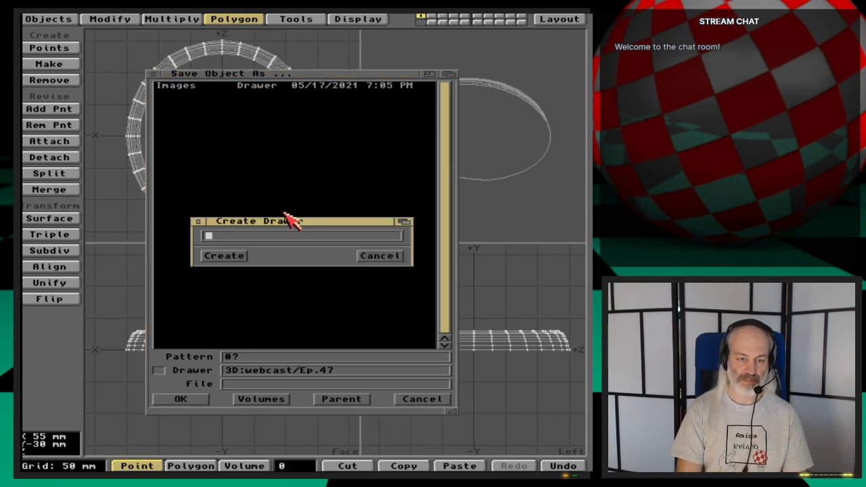
type("Objects")
key("Return")
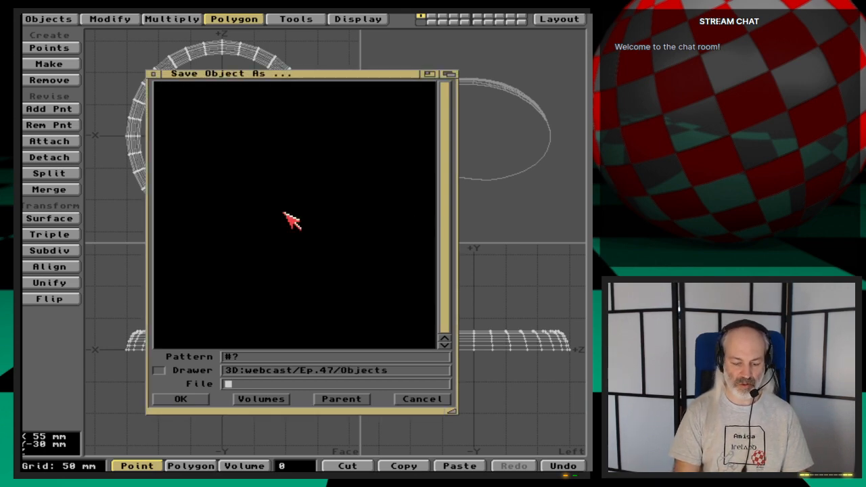
type("MugTree")
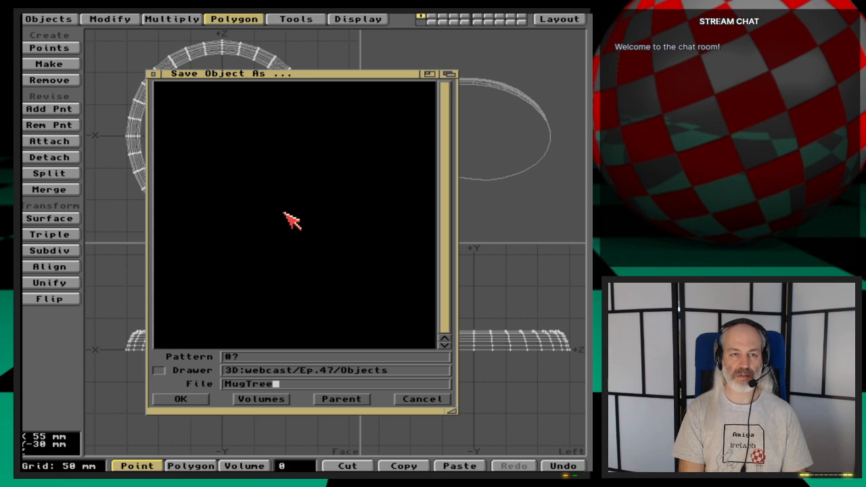
key("Return")
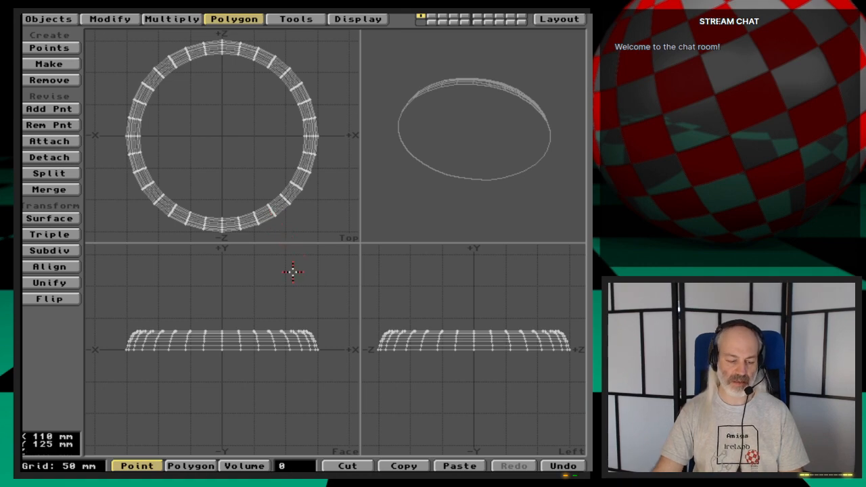
- Switch to the empty second layer and show the base from layer 1 as a background reference
key("a")
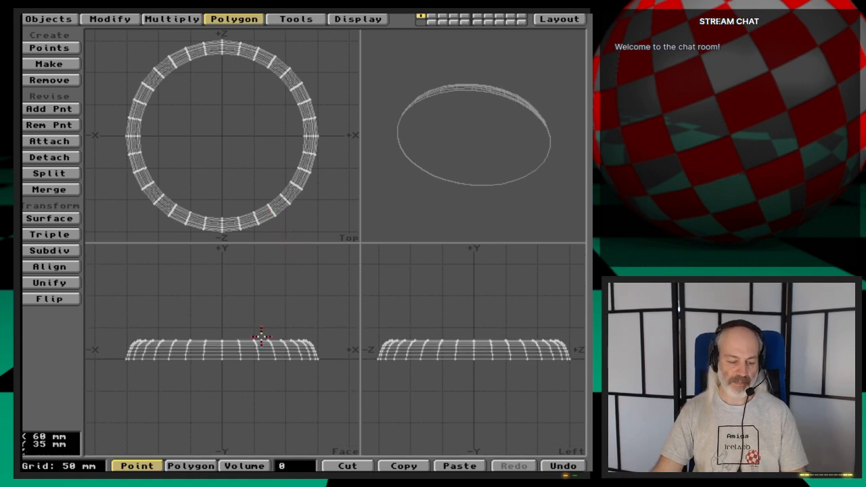
key("2")
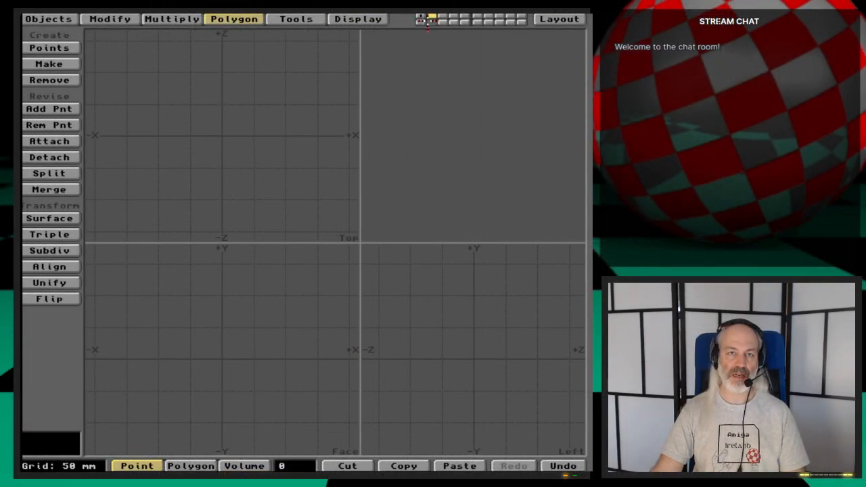
left_click(421, 22)
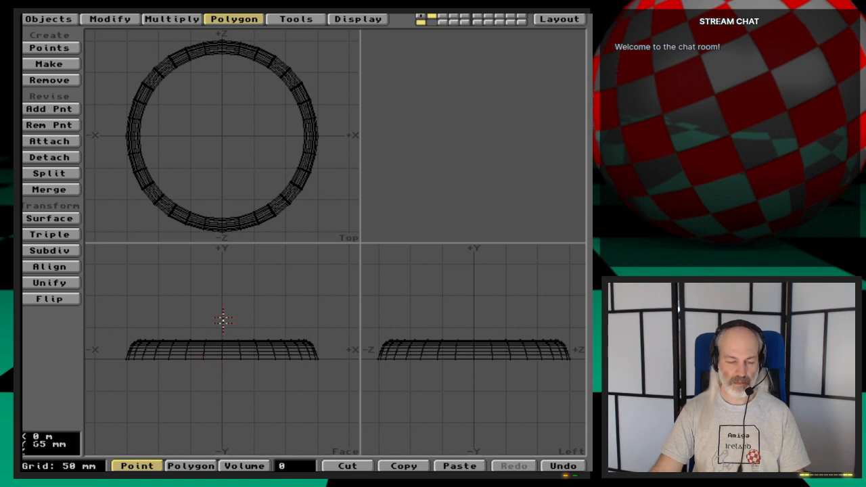
left_click_drag(223, 321, 224, 411, "alt")
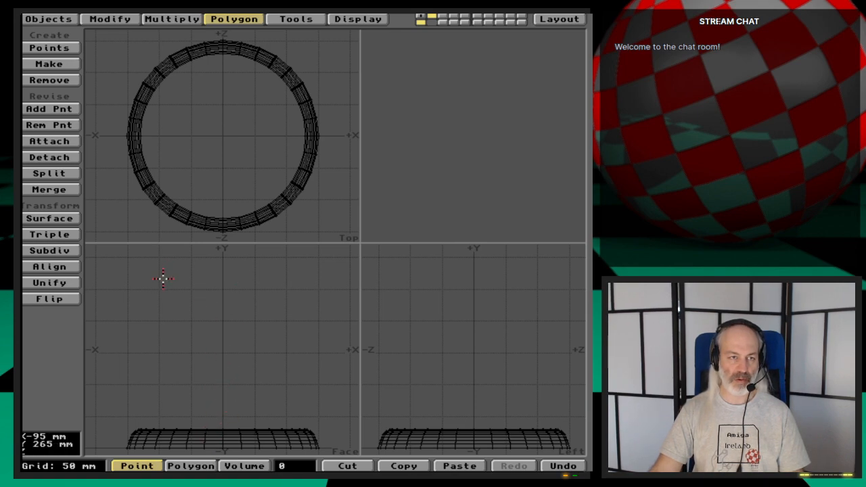
- Create two points at Y about 26 mm, just below the base's upper surface: one on the centre axis, one at X about -12 mm
left_click(172, 19)
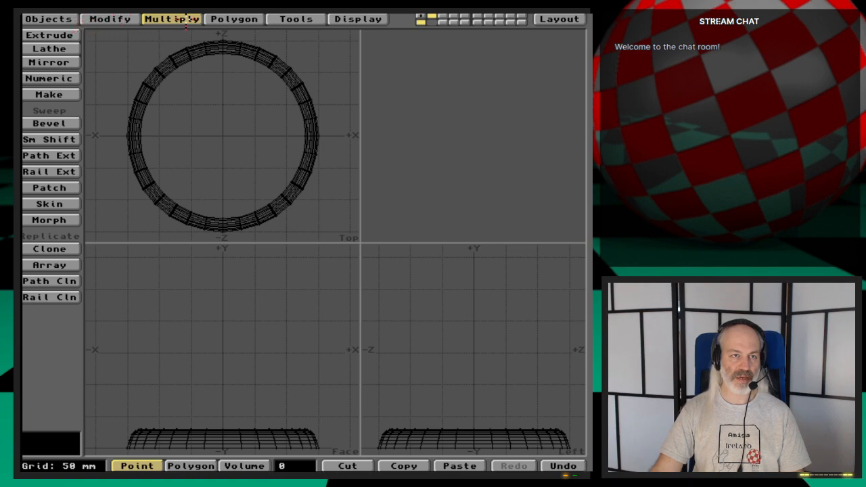
left_click(230, 18)
left_click(67, 47)
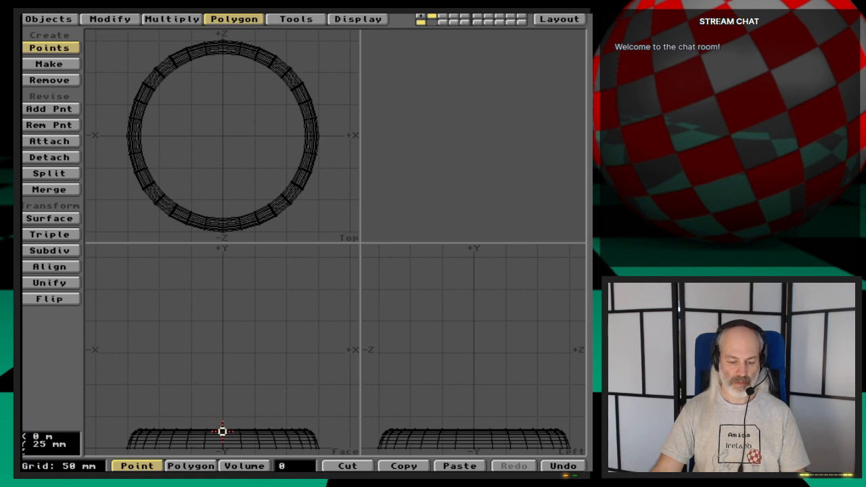
key("g")
key("period")
key("period")
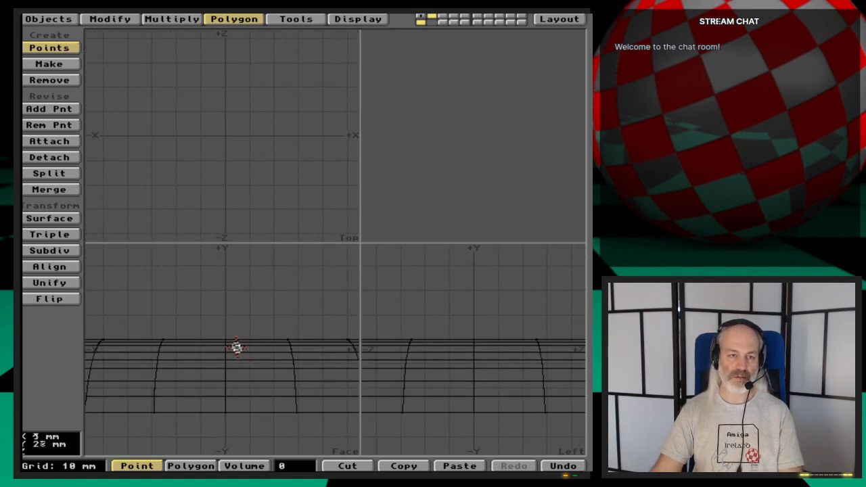
left_click(227, 348)
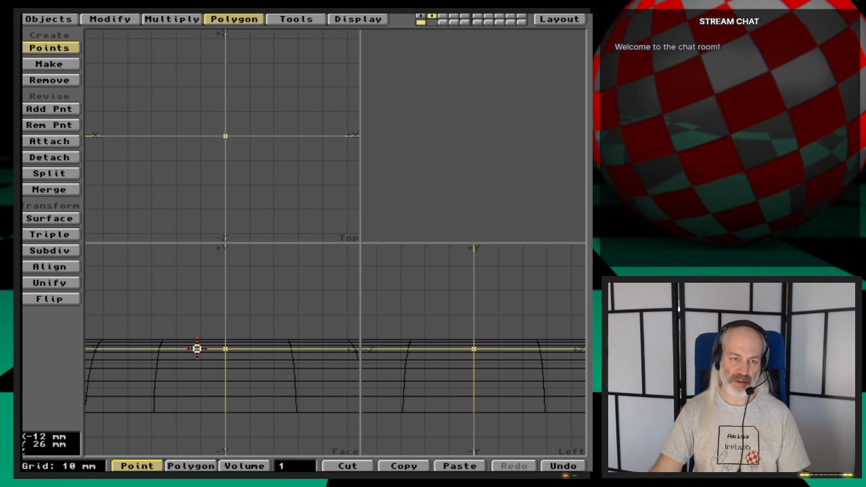
left_click(197, 349)
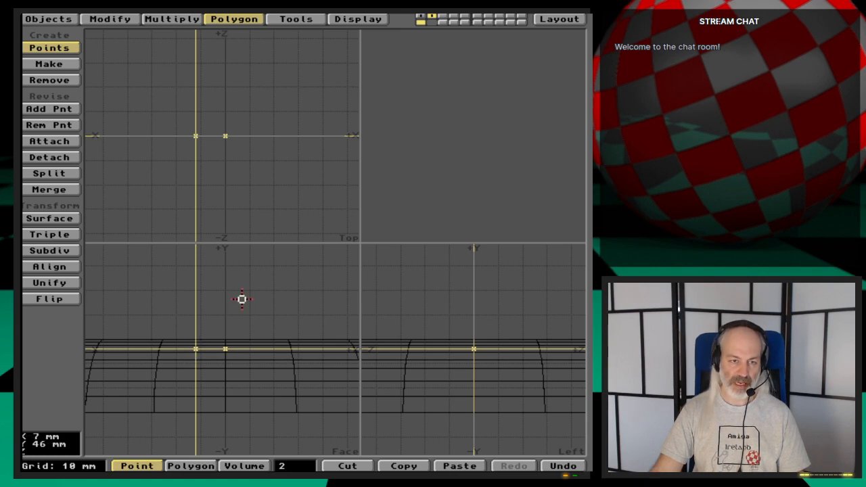
key("space")
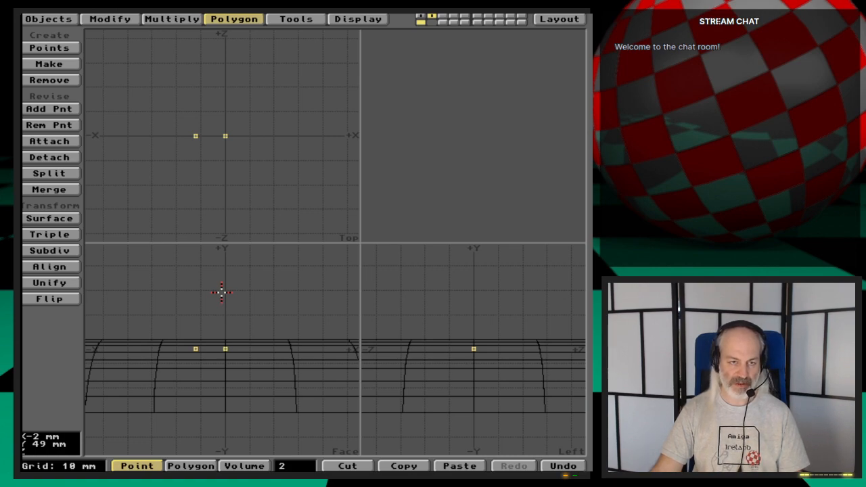
- Deselect both new points and select only the outer one, off the centre axis
key("a")
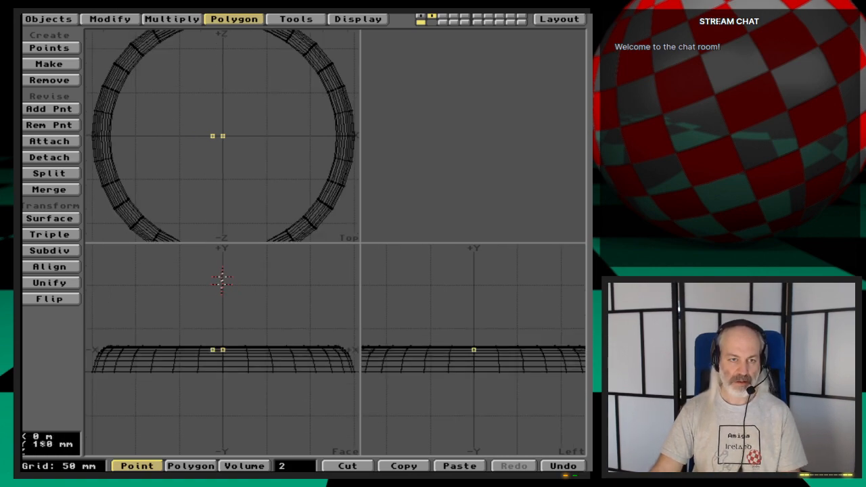
left_click_drag(223, 278, 222, 338, "alt")
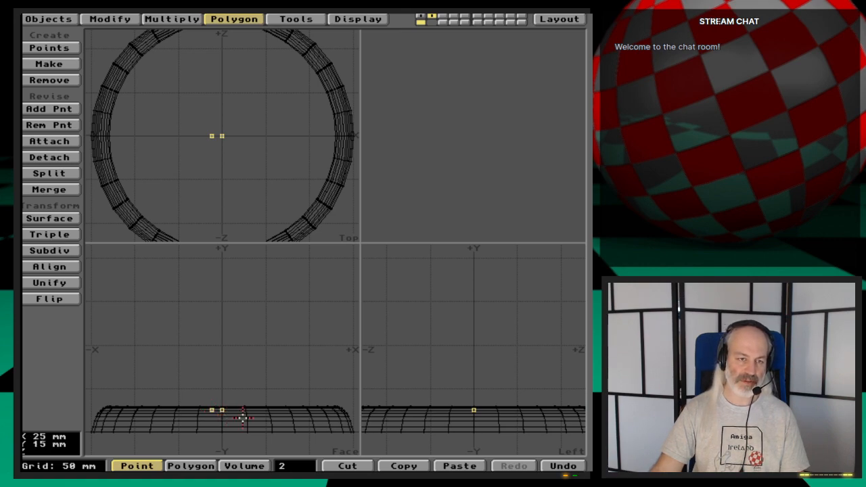
left_click_drag(222, 411, 212, 410)
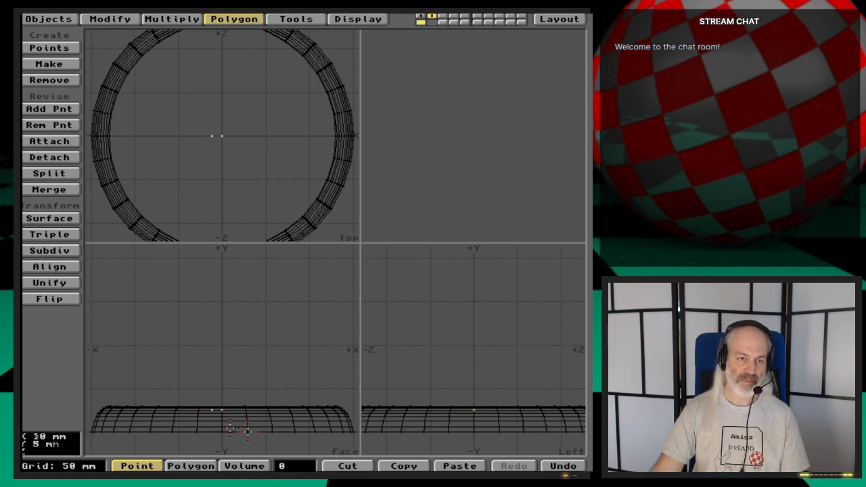
left_click(211, 410)
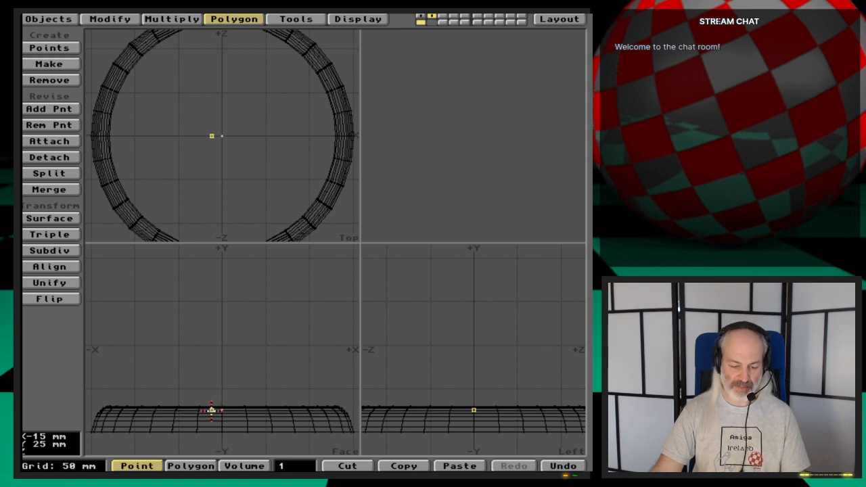
- Try moving the outer point up by 35 mm in Y, and undo the move
key("t")
key("n")
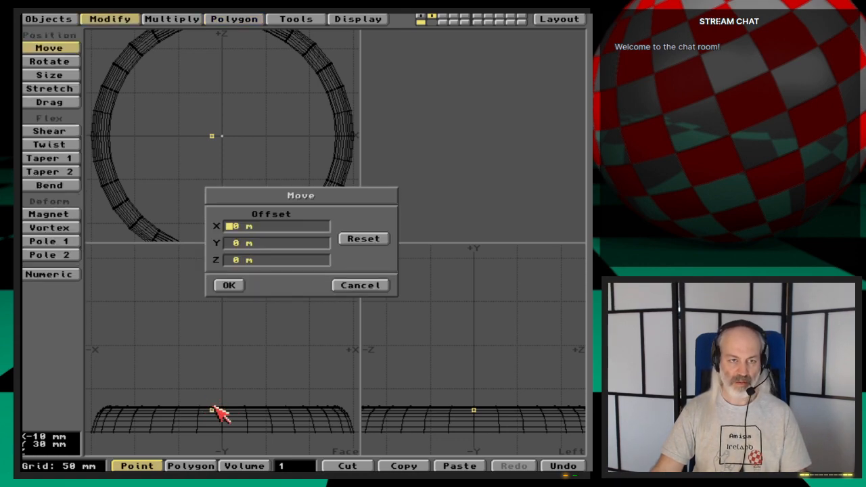
key("Tab")
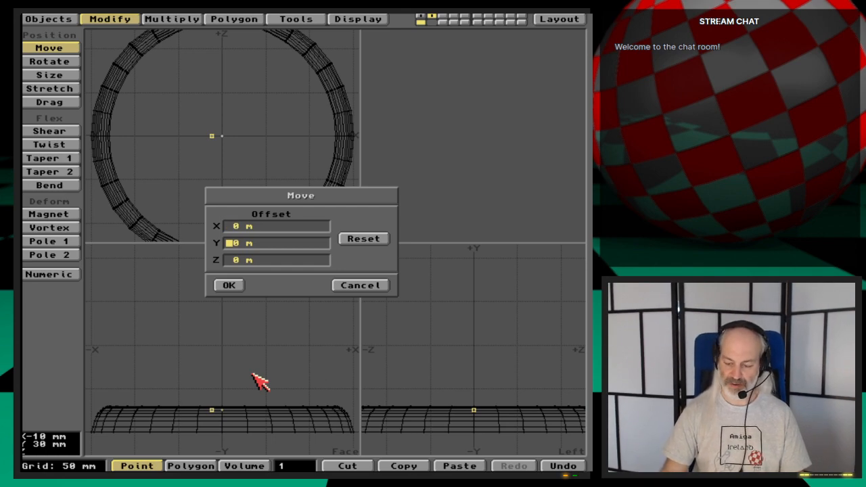
type("35mm")
key("Tab")
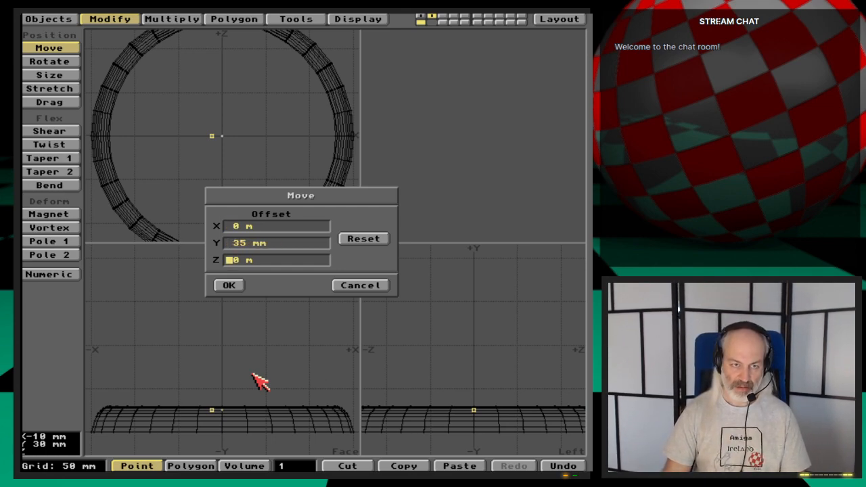
key("Return")
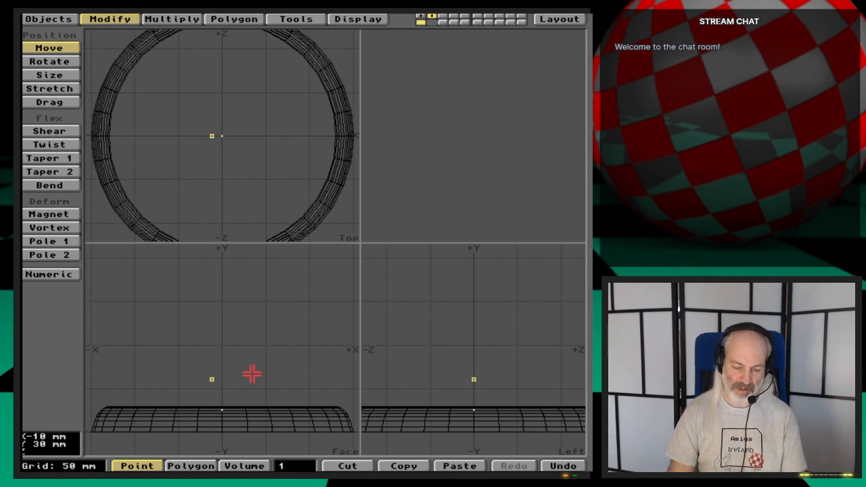
key("u")
- Move the outer point up by a Y offset of 350 mm
type("n")
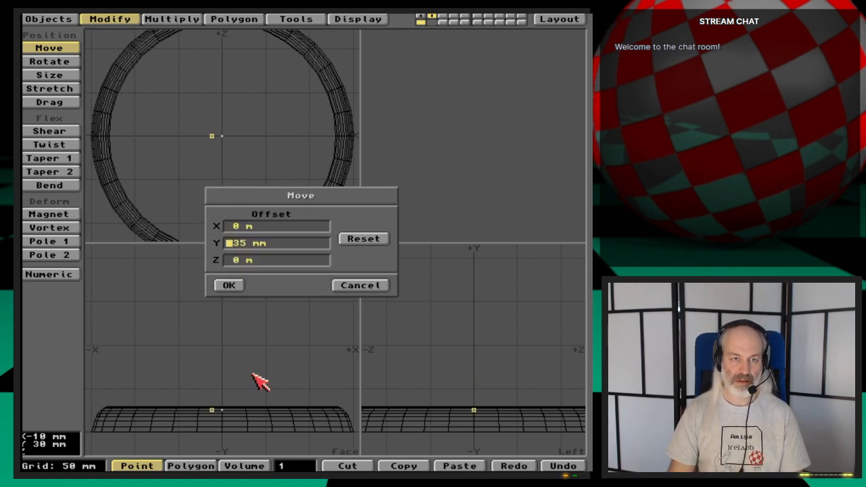
type("250")
key("Return")
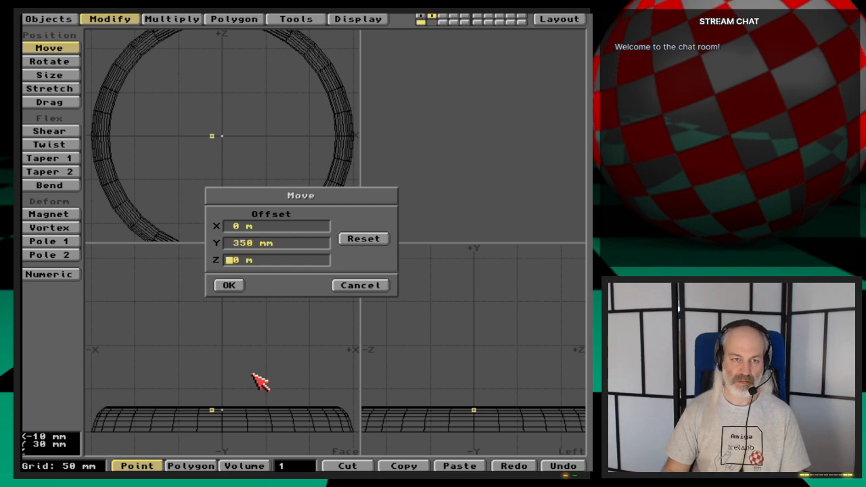
key("Return")
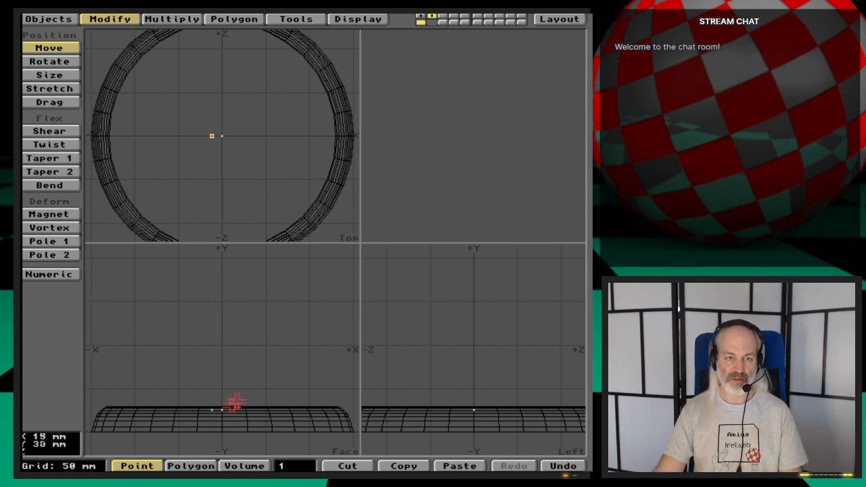
key("space")
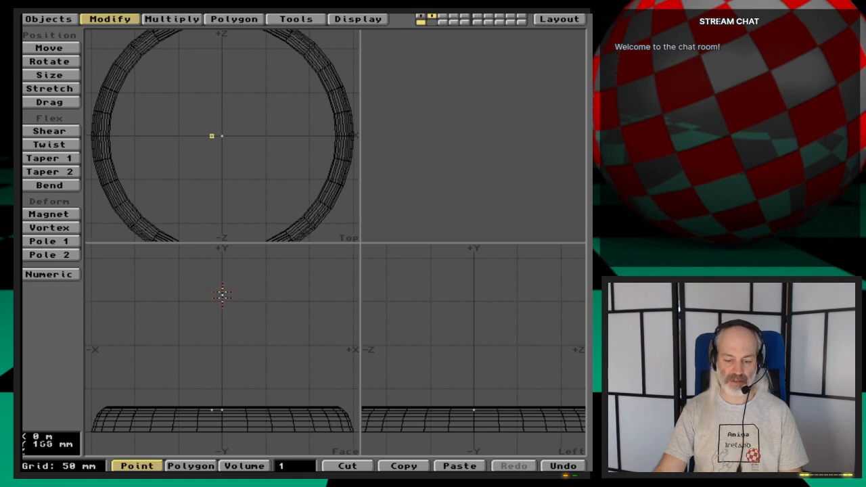
- Raise the selected upper point by a further Y offset of 50 mm
left_click_drag(222, 289, 225, 323, "alt")
key("comma")
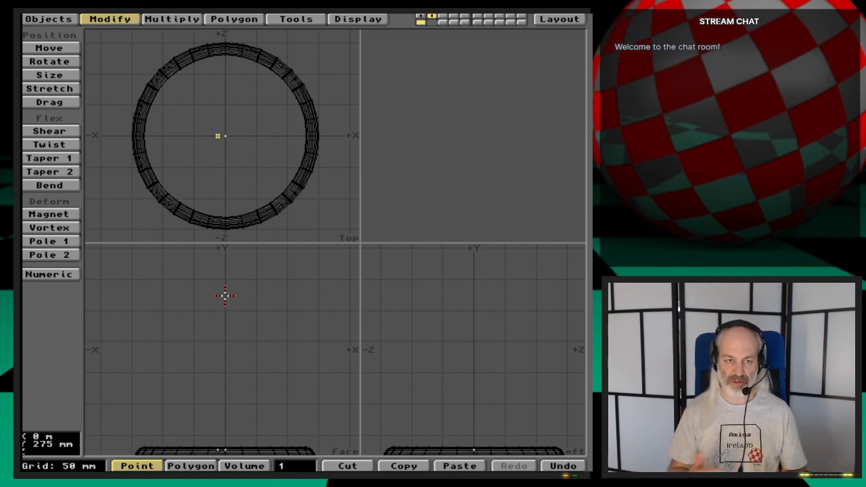
key("comma")
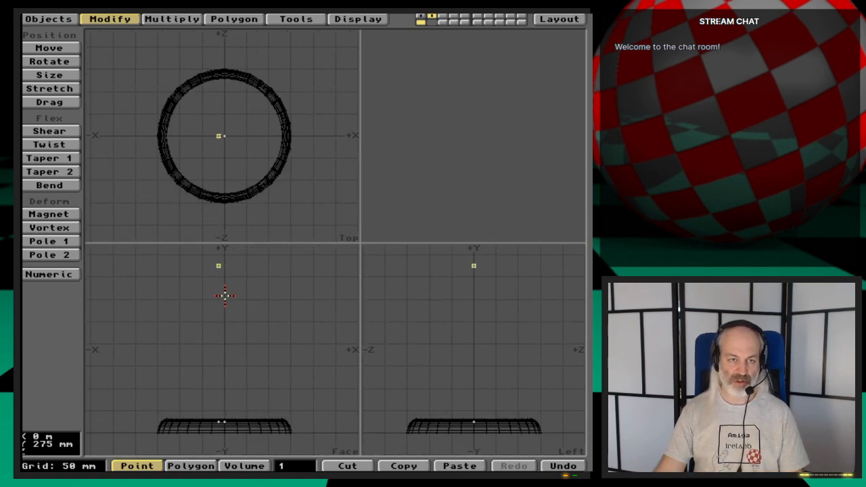
left_click_drag(225, 296, 230, 314, "alt")
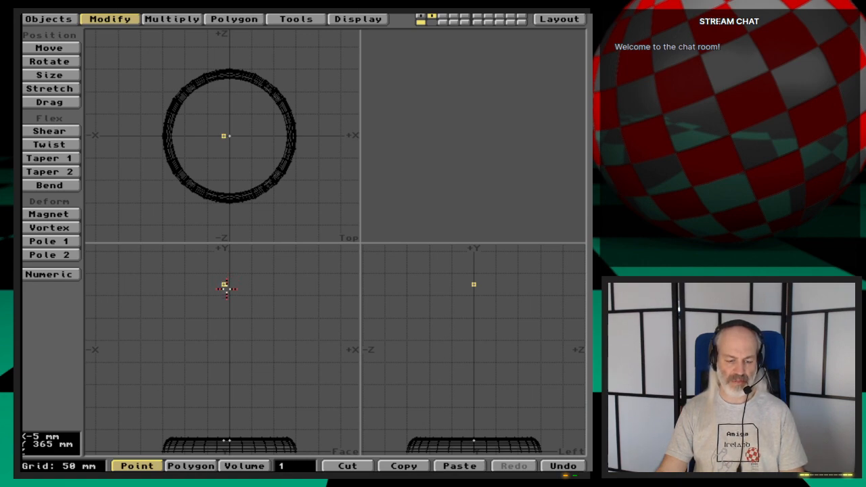
key("t")
key("n")
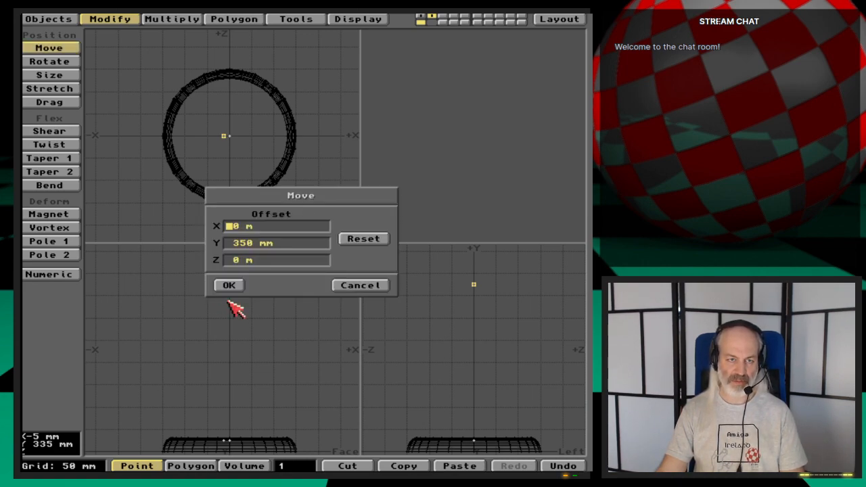
key("Tab")
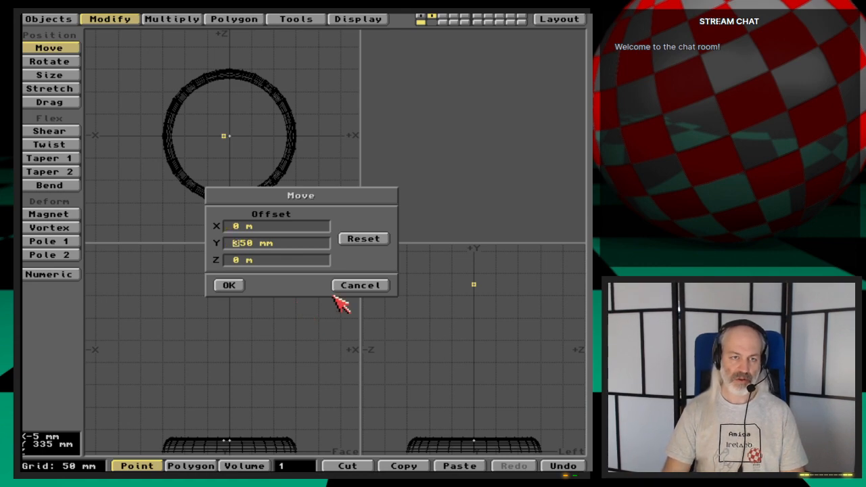
key("Delete")
key("Return")
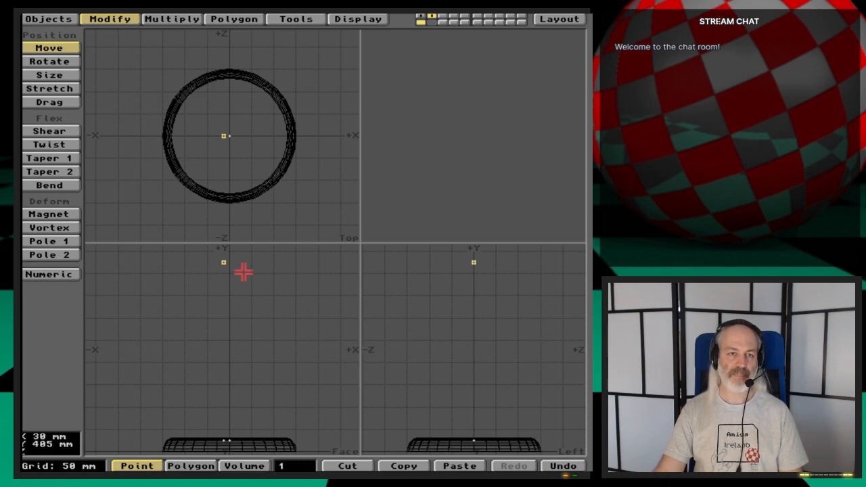
- Select only the lower point on the centre axis and move it up by a Y offset of 400 mm
key("space")
left_click(223, 263)
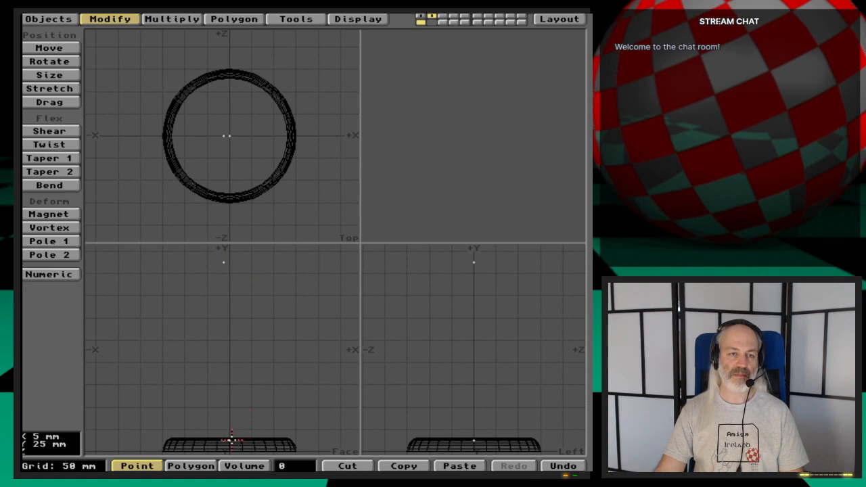
left_click(231, 438)
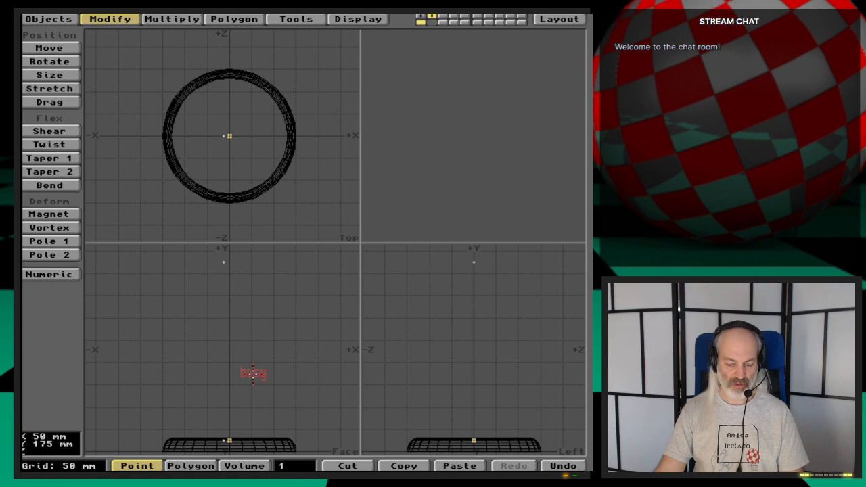
key("m")
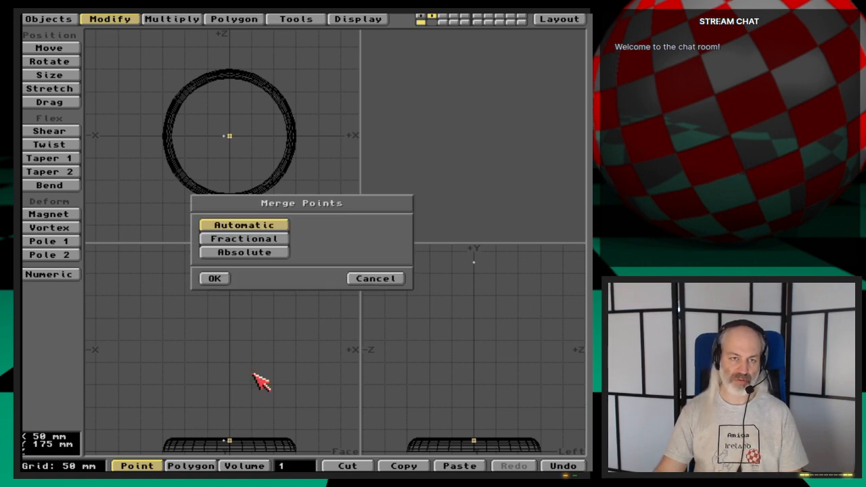
key("Return")
key("t")
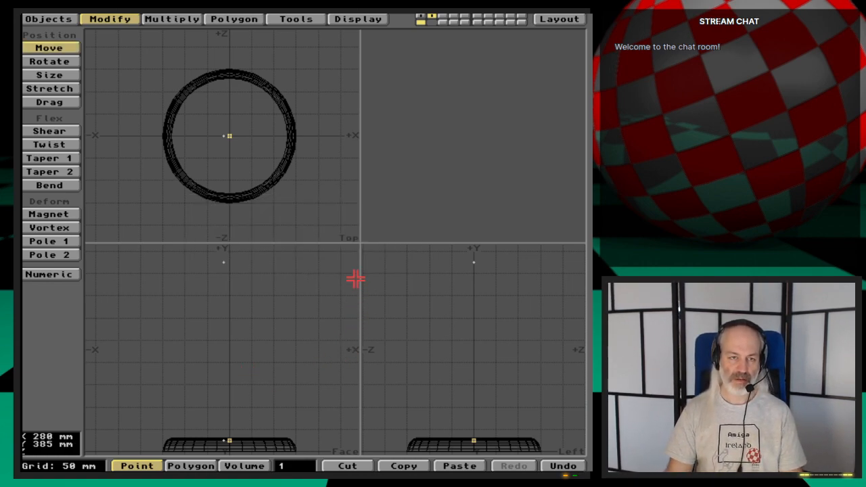
key("n")
key("Tab")
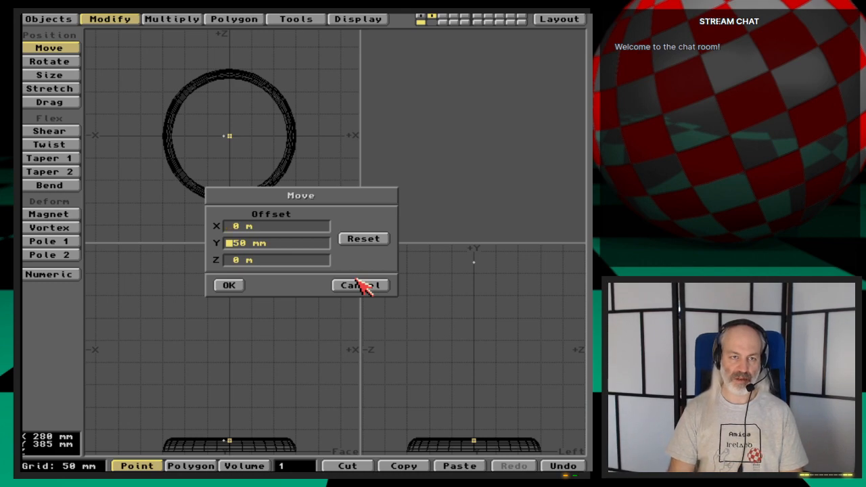
type("400")
key("Tab")
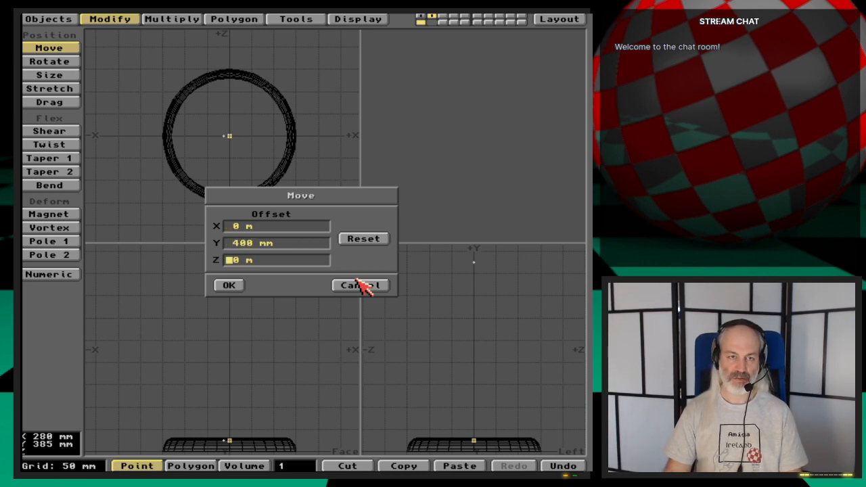
key("Return")
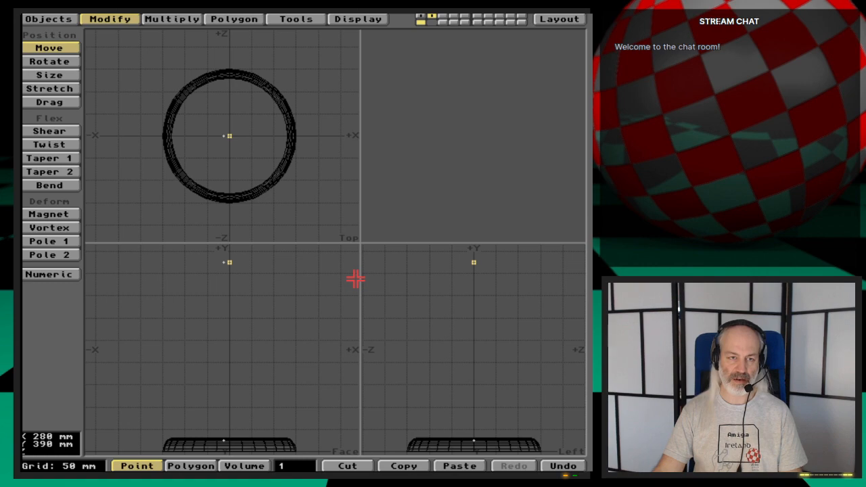
- Select the two lower and two upper post points in outline order and make a four-sided polygon from them
key("space")
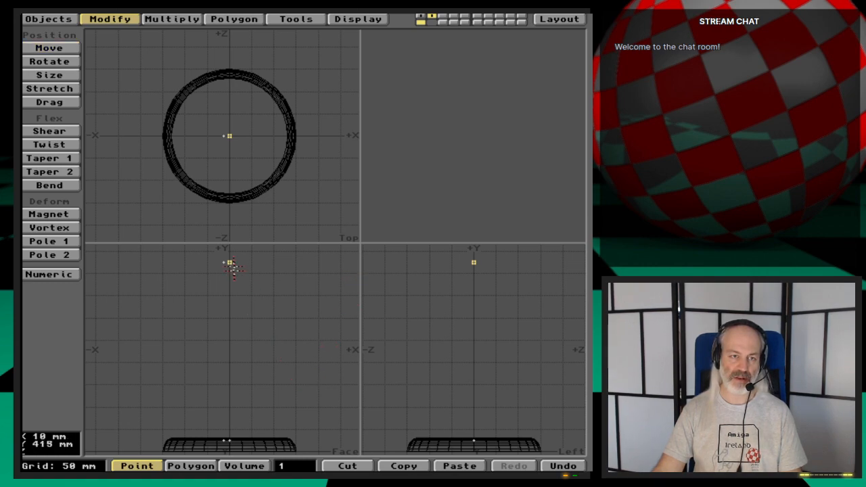
left_click(230, 262)
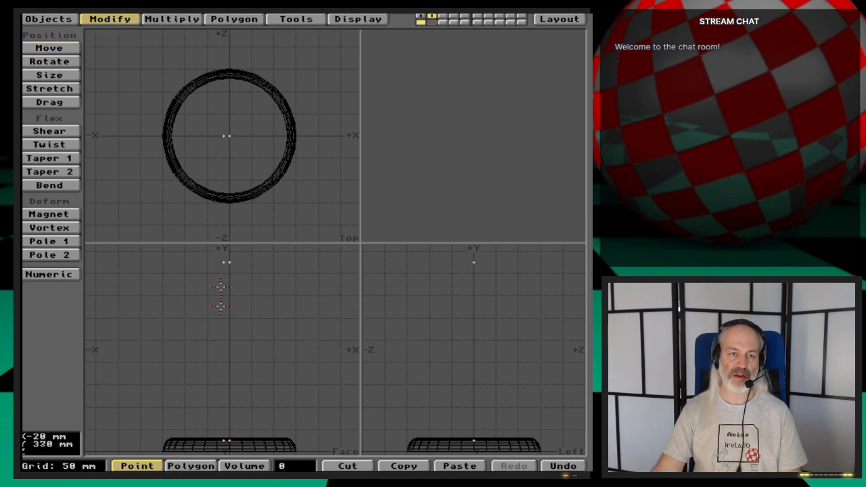
left_click(227, 440)
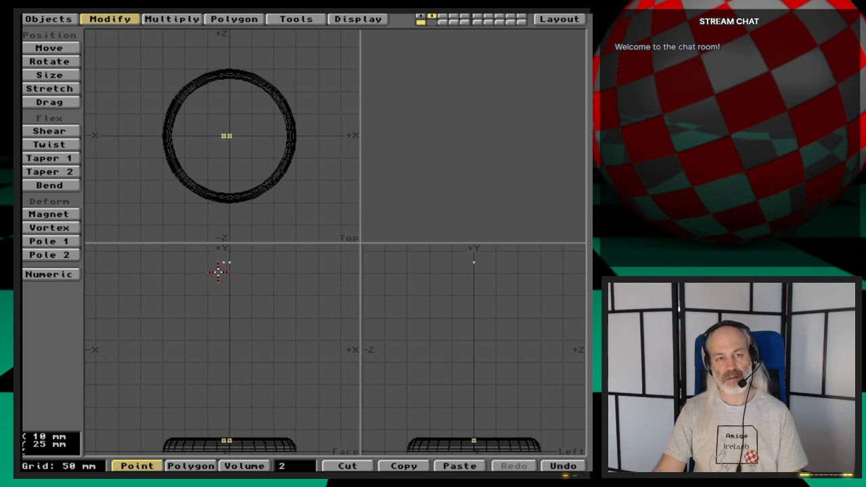
left_click_drag(220, 264, 228, 262)
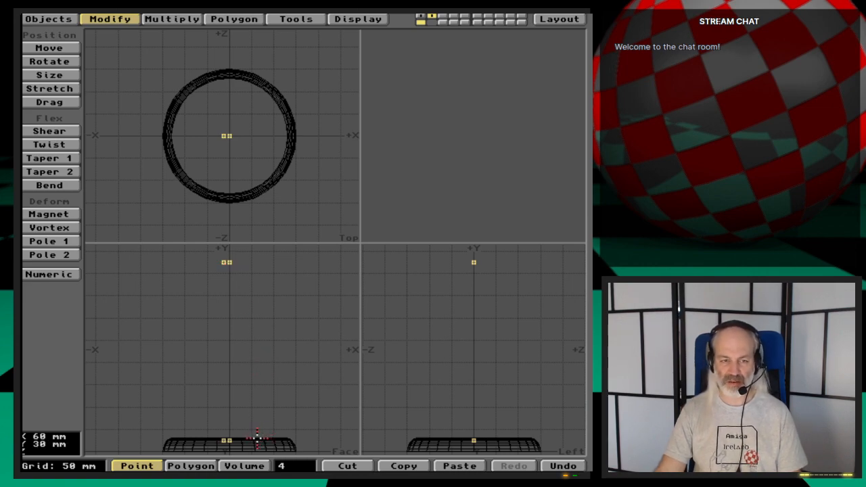
key("p")
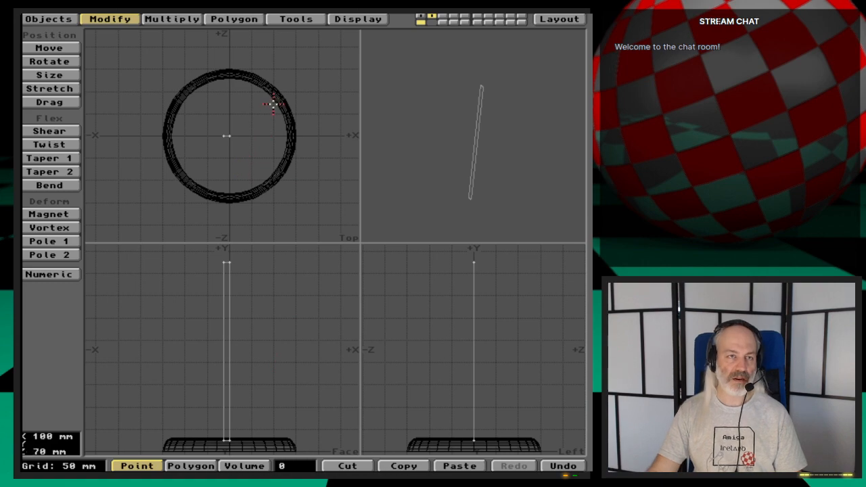
- Lathe the narrow profile polygon from 0 to 360 degrees around the Y axis at the origin with 32 sides
left_click(172, 19)
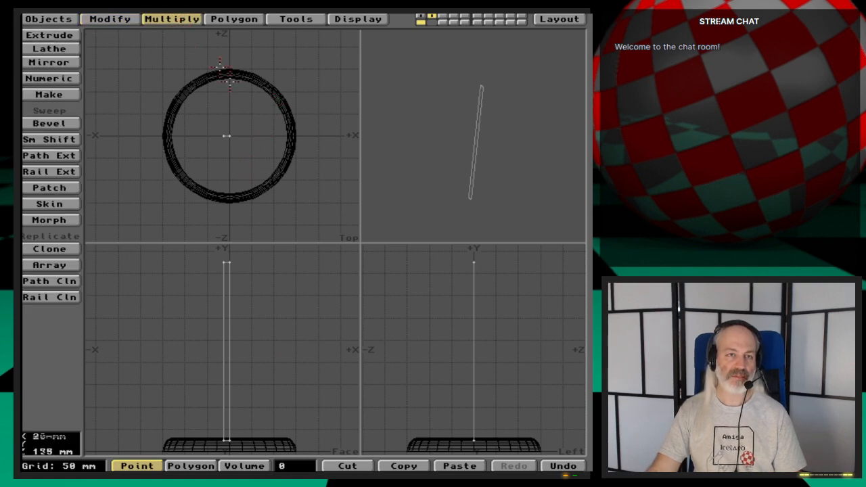
left_click(66, 49)
left_click(231, 136)
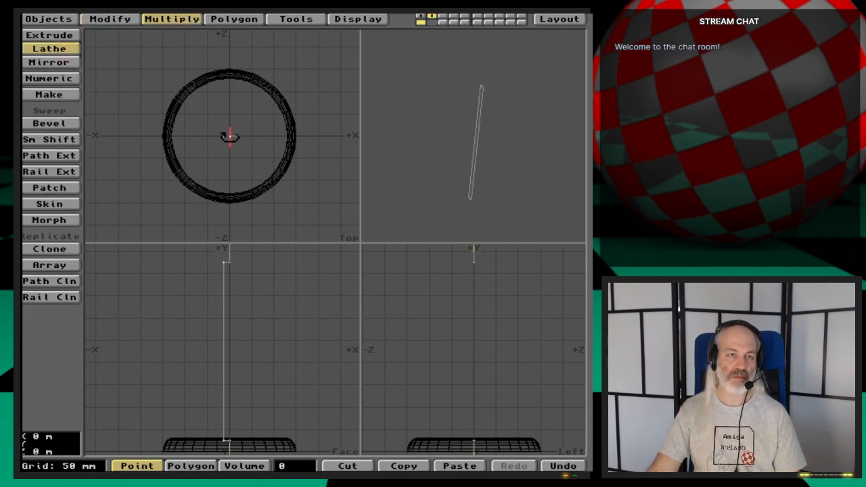
key("n")
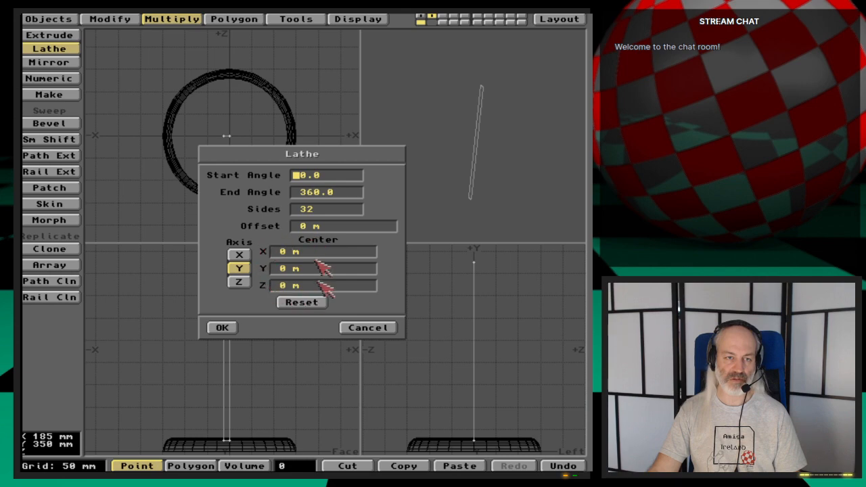
left_click(223, 329)
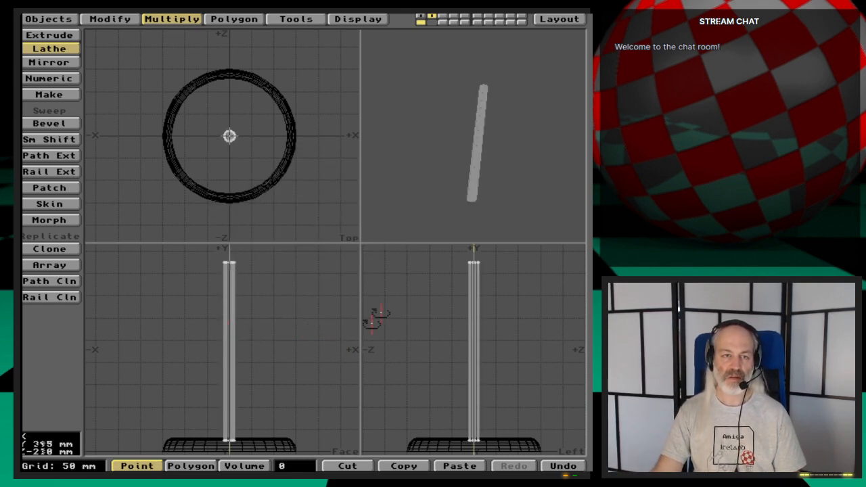
key("space")
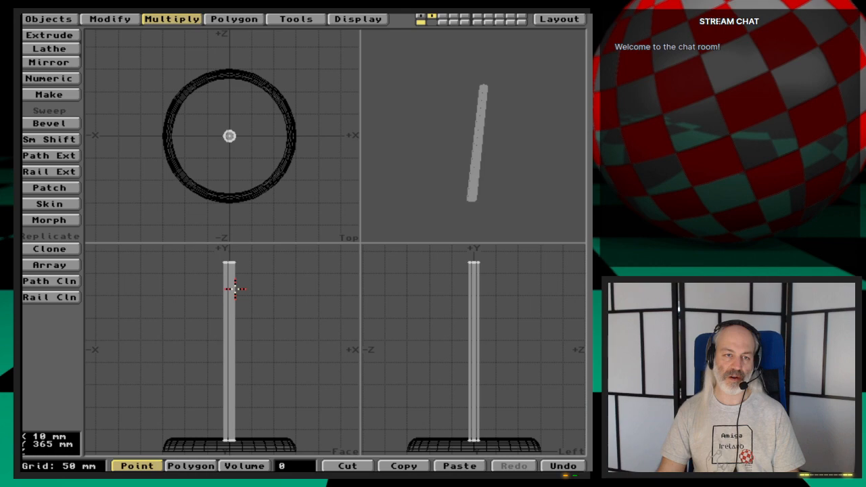
- Merge the duplicate points of the lathed post with an automatic point merge
key("m")
key("Return")
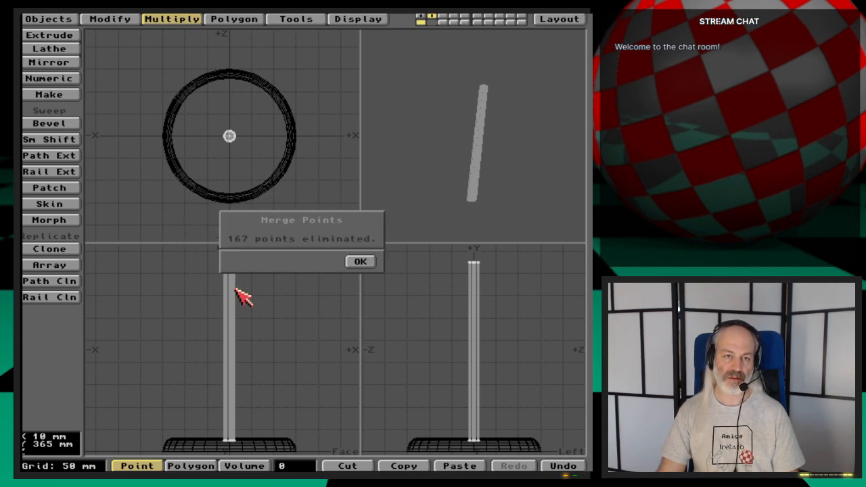
key("Return")
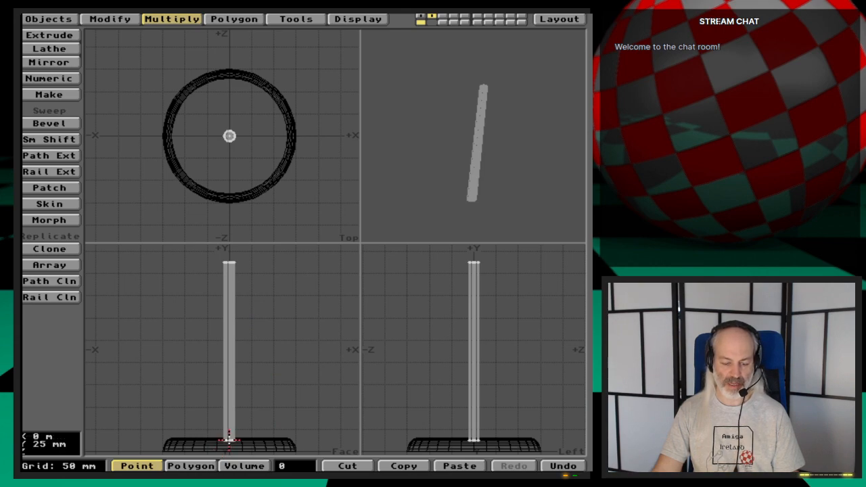
- Examine the post's lower end up close, including how it sits in the base with both layers shown
key("g")
key("period")
key("period")
key("period")
key("period")
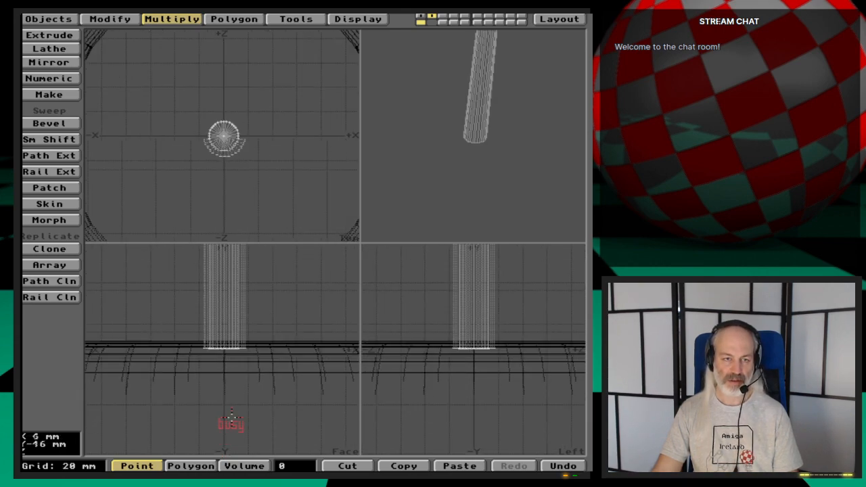
left_click_drag(411, 165, 442, 166)
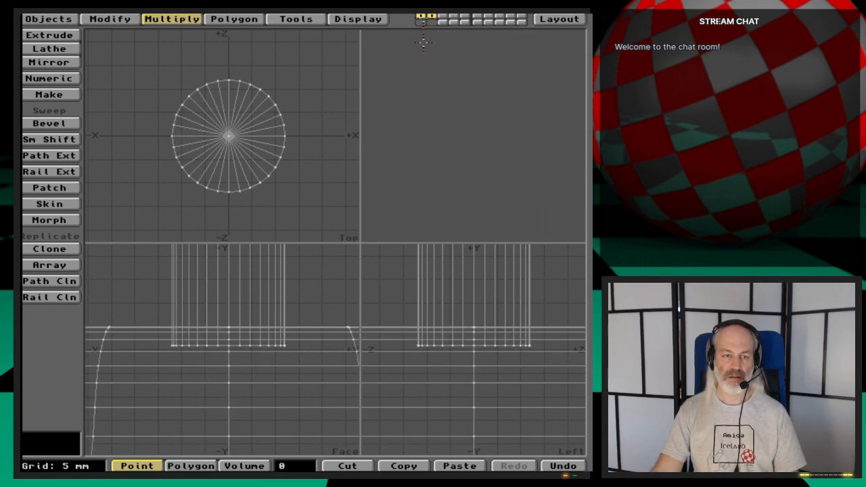
key("comma")
key("comma")
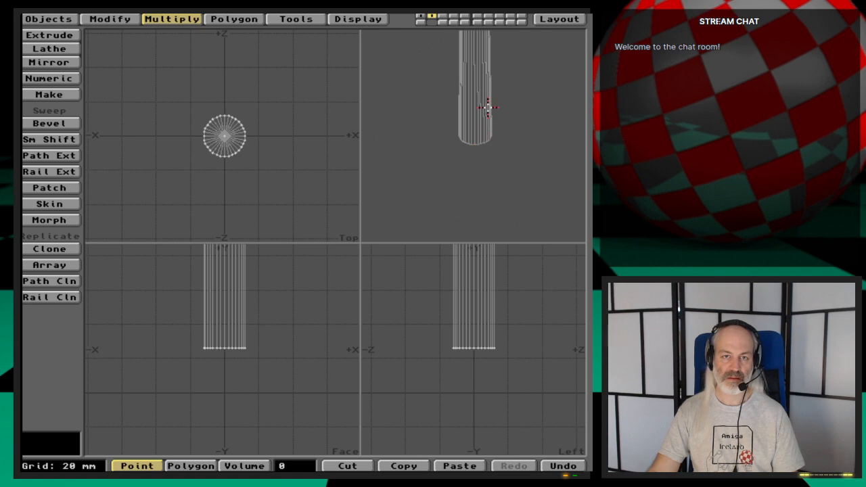
- Select all vertical side polygons of the post in polygon mode and remove them from view, leaving the end caps
key("space")
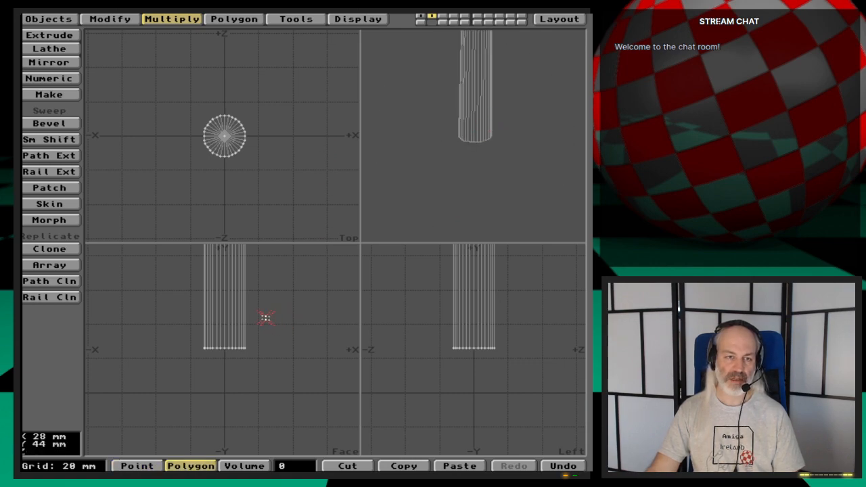
left_click(245, 318)
left_click_drag(246, 318, 234, 318)
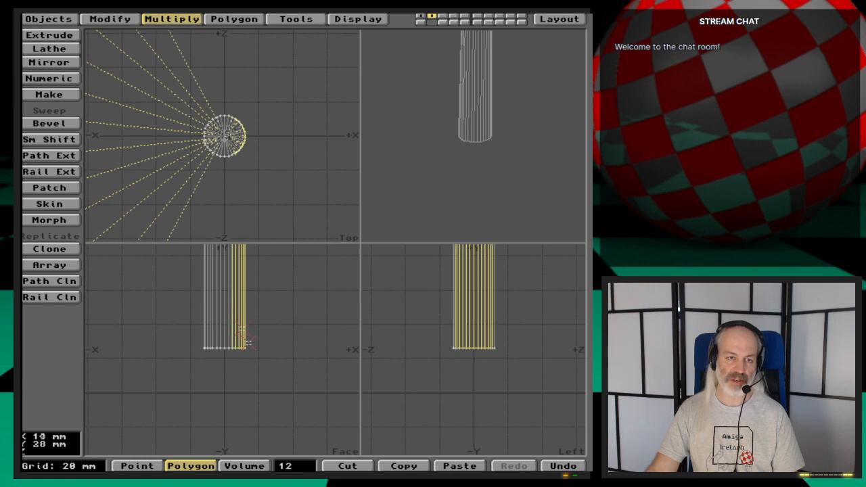
left_click(305, 354)
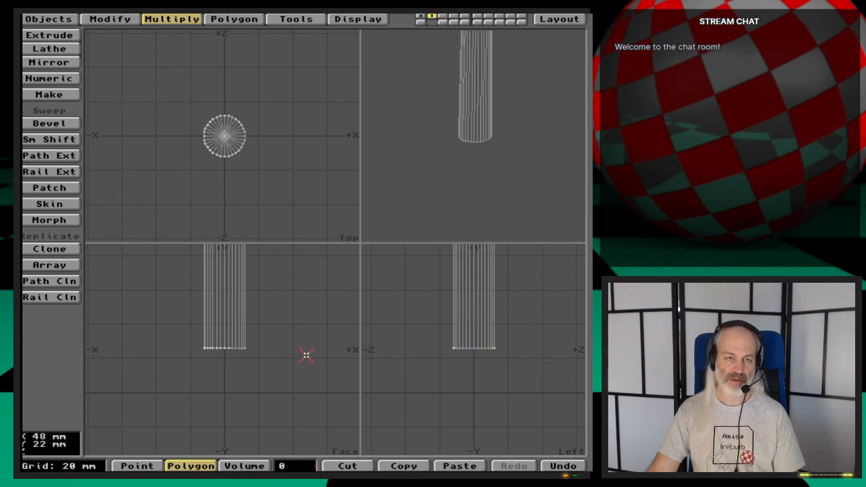
left_click_drag(465, 77, 488, 131)
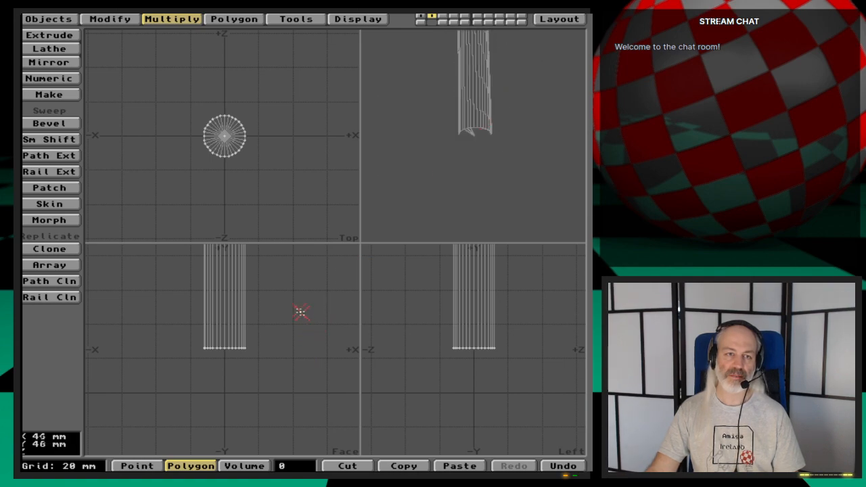
left_click_drag(301, 312, 178, 309)
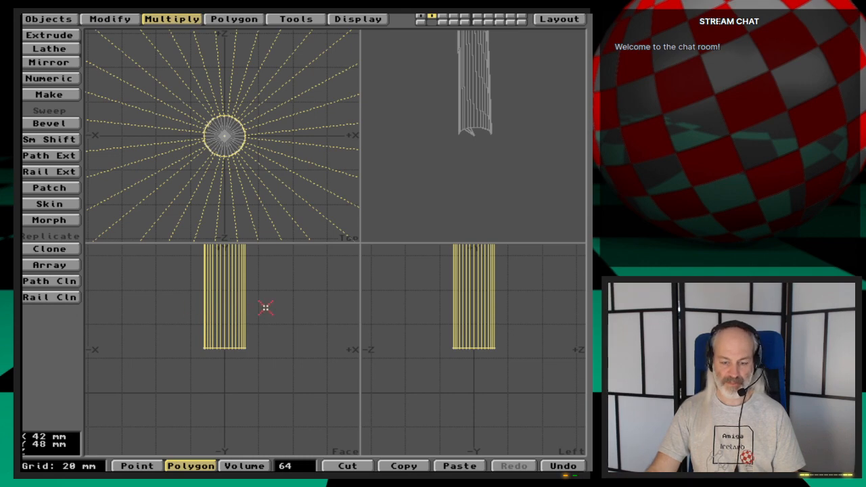
key("Delete")
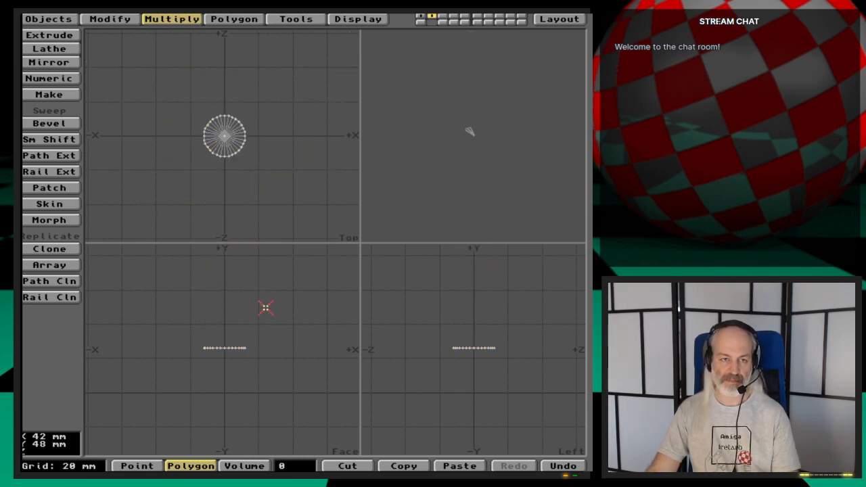
- Select all triangles of the post's bottom cap and run an automatic point merge on them
mouse_move(248, 348)
right_mouse_down()
mouse_move(174, 365)
mouse_move(237, 351)
mouse_move(251, 373)
mouse_move(284, 302)
right_mouse_up()
left_click(275, 353)
key("m")
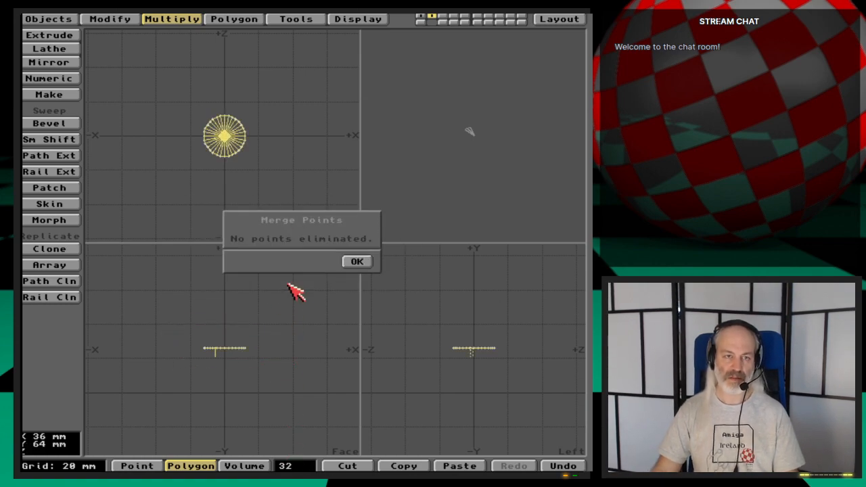
key("Return")
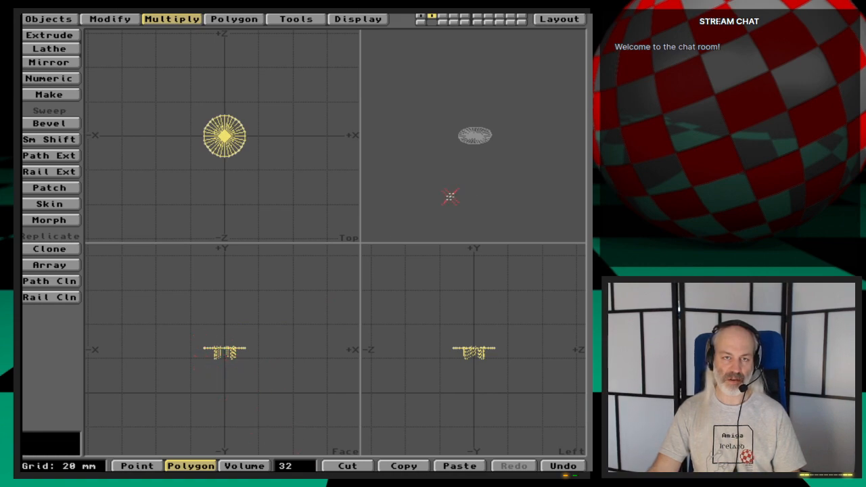
- Merge the selected bottom-cap triangles into a single polygon and deselect it
key("period")
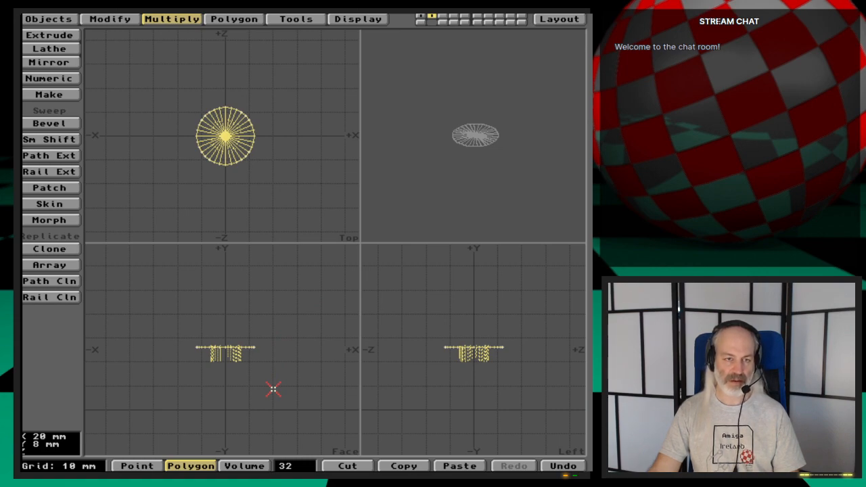
key("quotedbl")
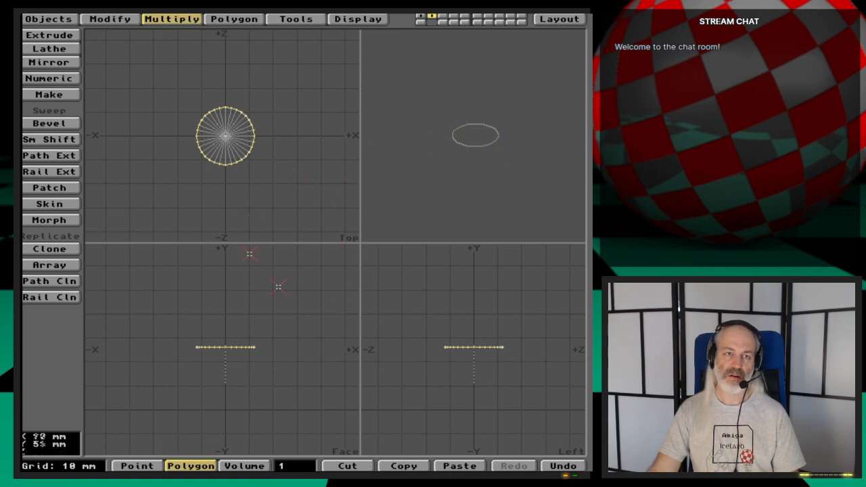
left_click(254, 348)
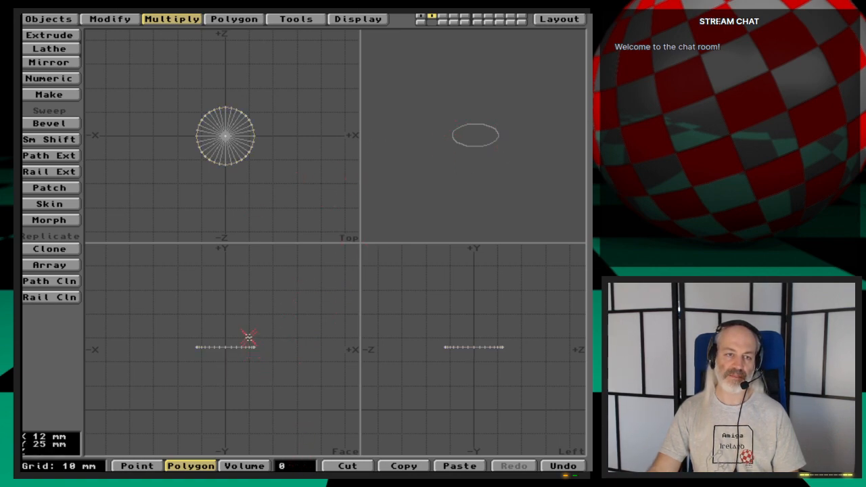
- Select the triangles of the post's top cap, merge their points automatically, combine them into a single polygon and deselect it
key("backslash")
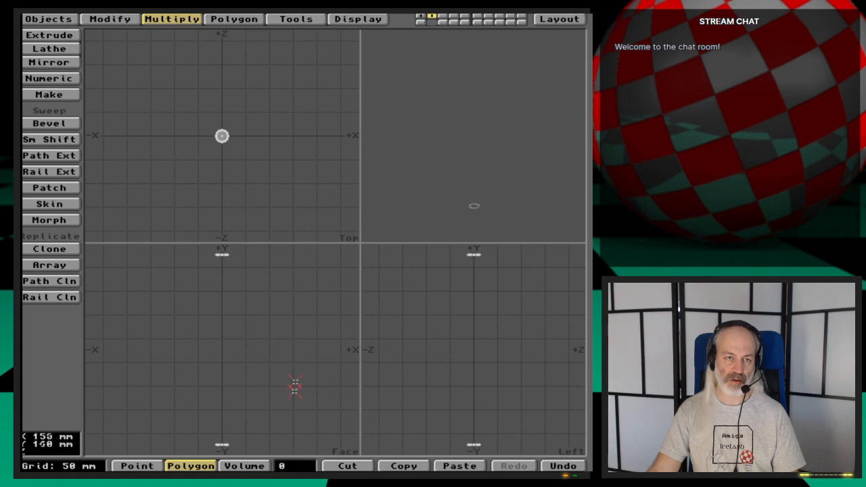
mouse_move(237, 249)
right_mouse_down()
mouse_move(188, 271)
mouse_move(248, 245)
mouse_move(238, 248)
right_mouse_up()
key("shift+a")
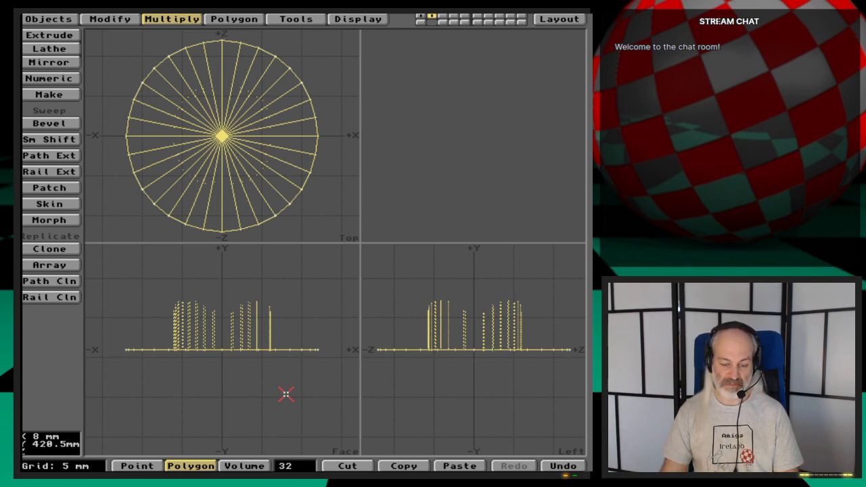
key("m")
key("Return")
key("Return")
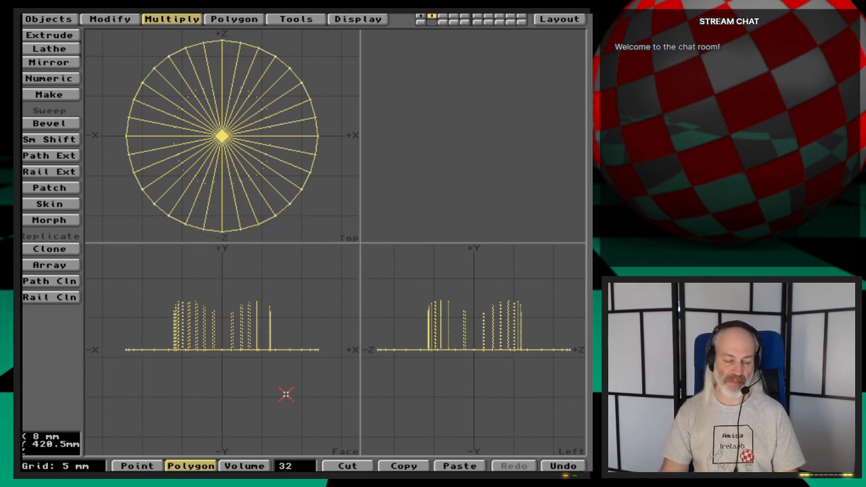
key("shift+z")
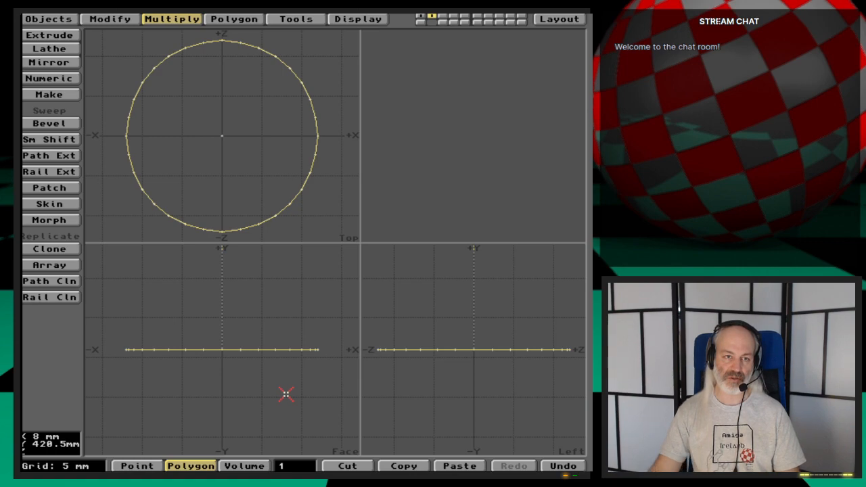
left_click(266, 351)
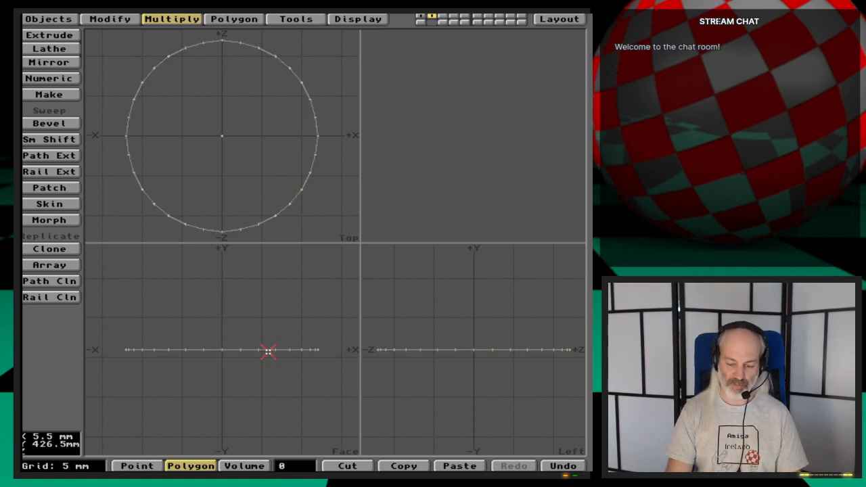
- Bring the post's hidden side polygons back into view and run an automatic point merge on the whole post
key("backslash")
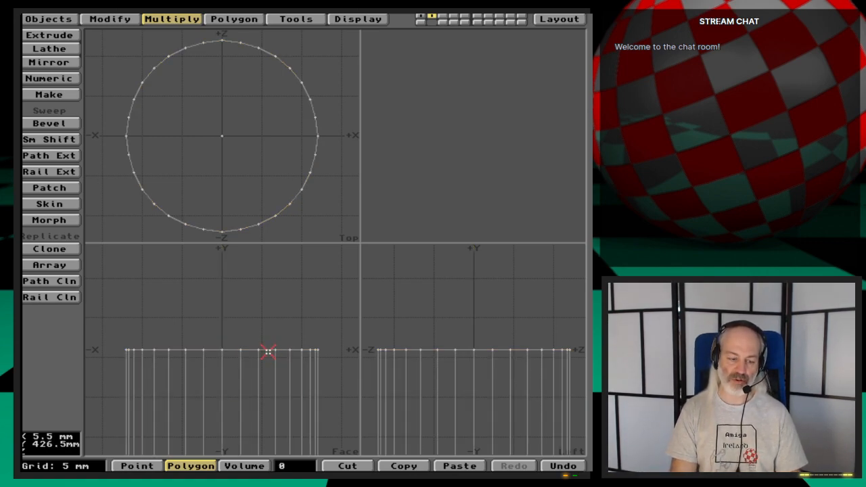
key("m")
key("Return")
key("Return")
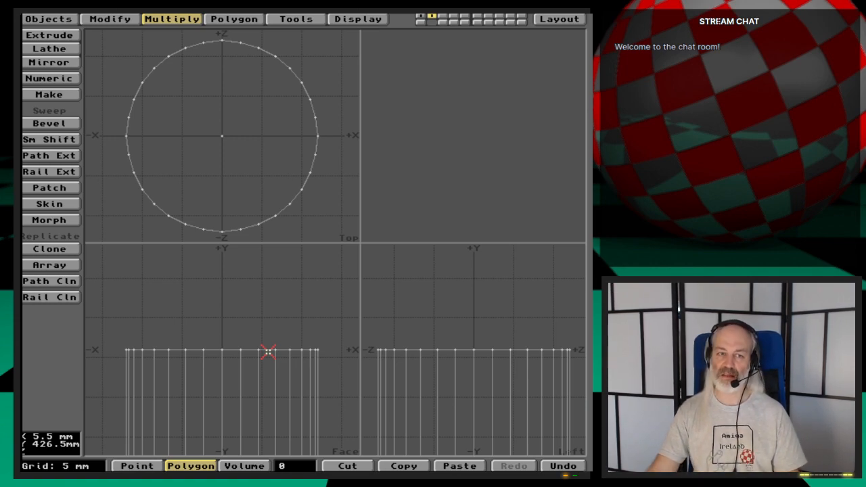
- Delete the two leftover centre points of the post's end caps in point mode
key("space")
key("space")
key("space")
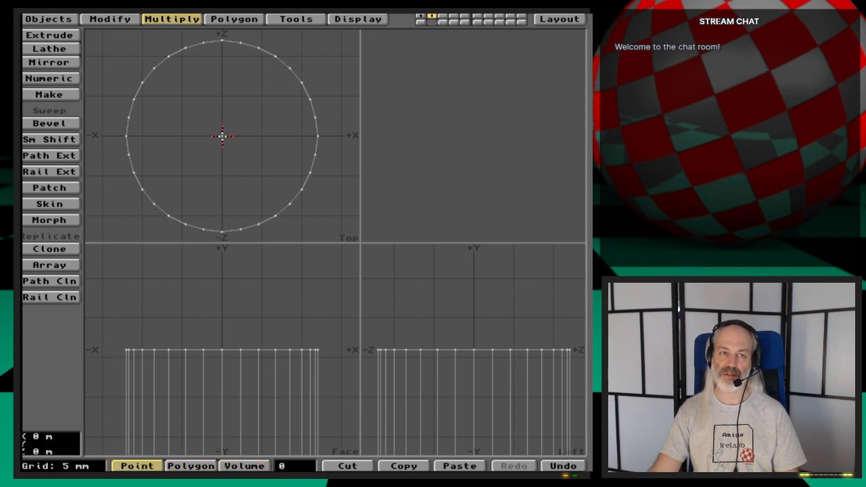
left_click(222, 136)
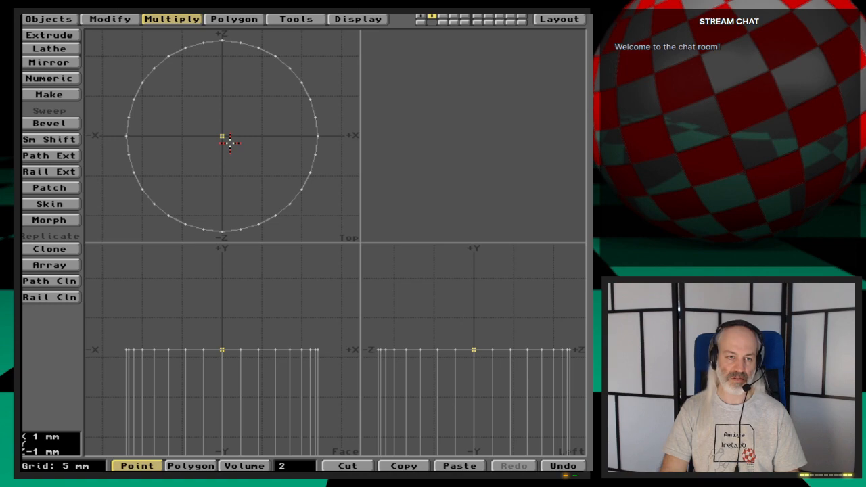
key("Delete")
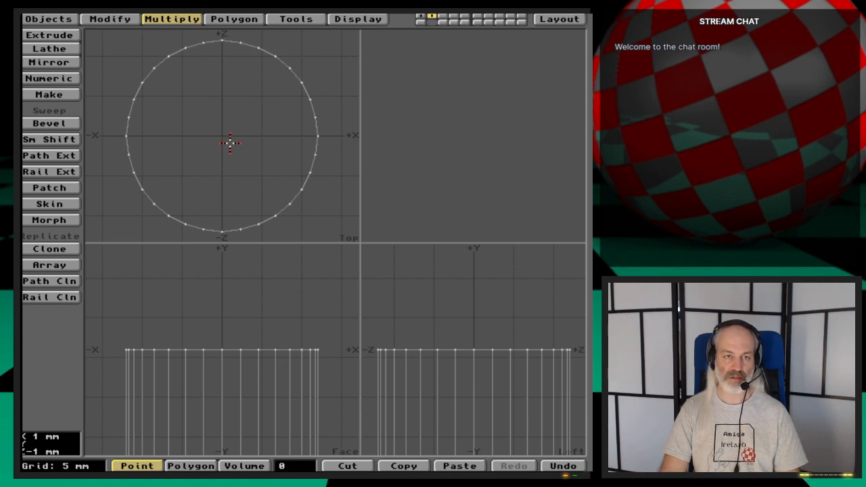
key("a")
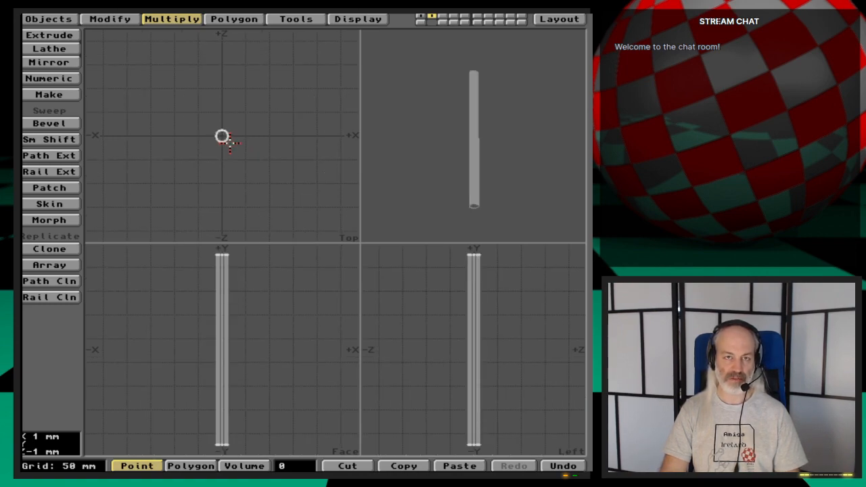
left_click(422, 18, "shift")
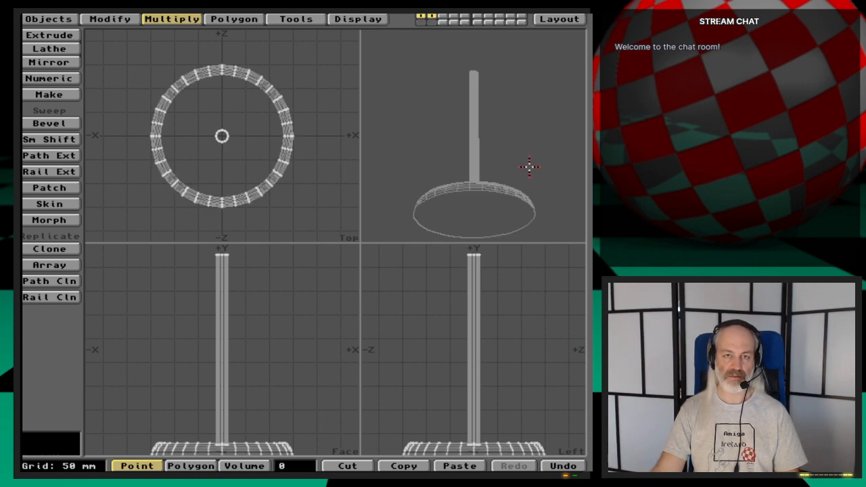
left_click_drag(529, 166, 483, 182)
mouse_move(486, 155)
left_mouse_down()
mouse_move(487, 140)
mouse_move(496, 161)
left_mouse_up()
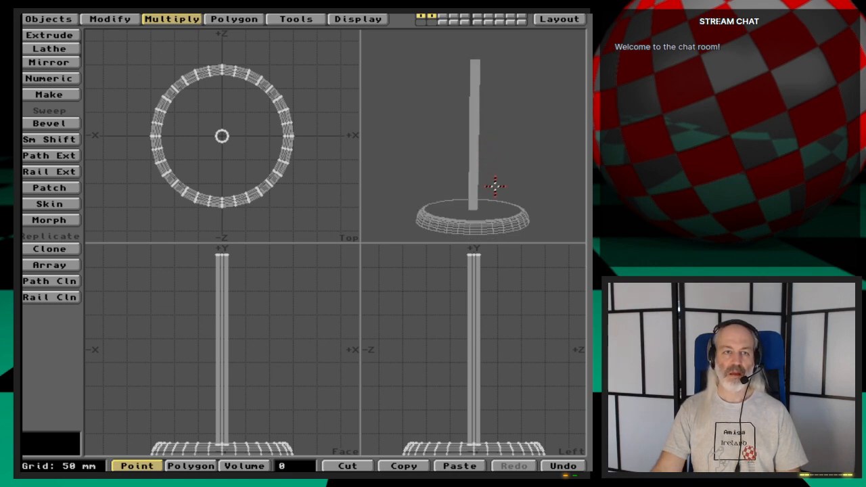
- Assign a new surface named MugTree-Pole to the post on layer 2, keeping the default surface settings
key("2")
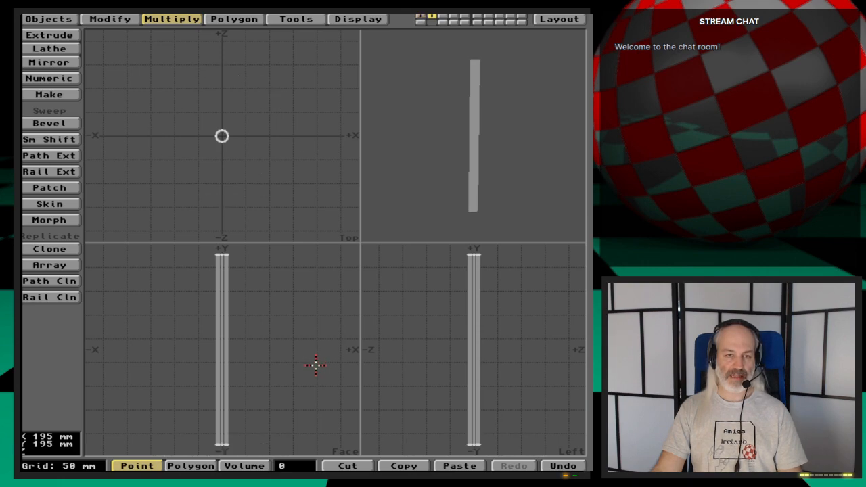
key("q")
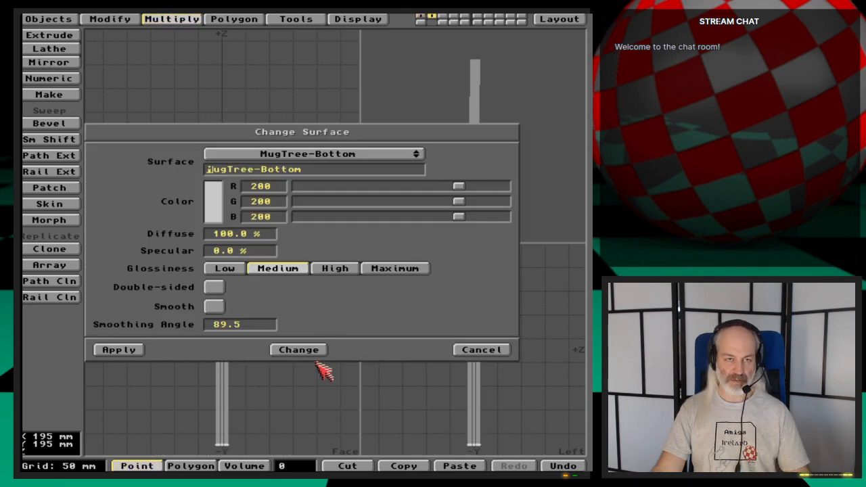
left_click(369, 155)
left_click(361, 154)
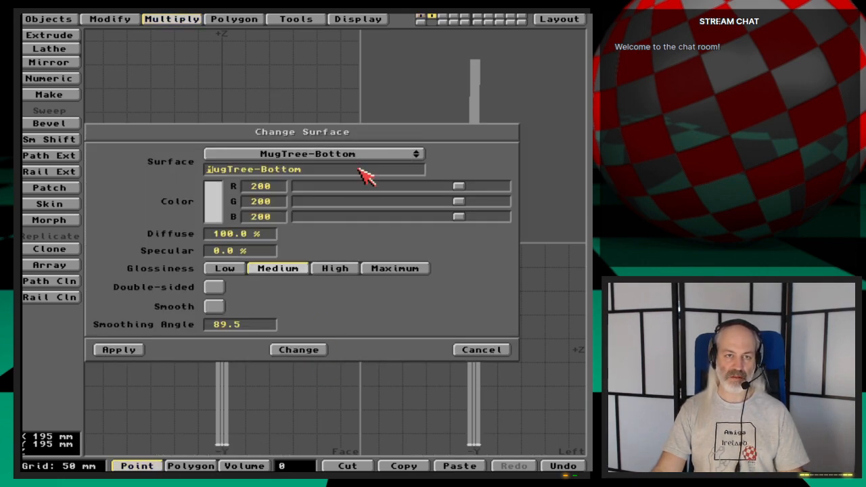
left_click(359, 170)
key("BackSpace")
key("BackSpace")
key("BackSpace")
key("BackSpace")
key("BackSpace")
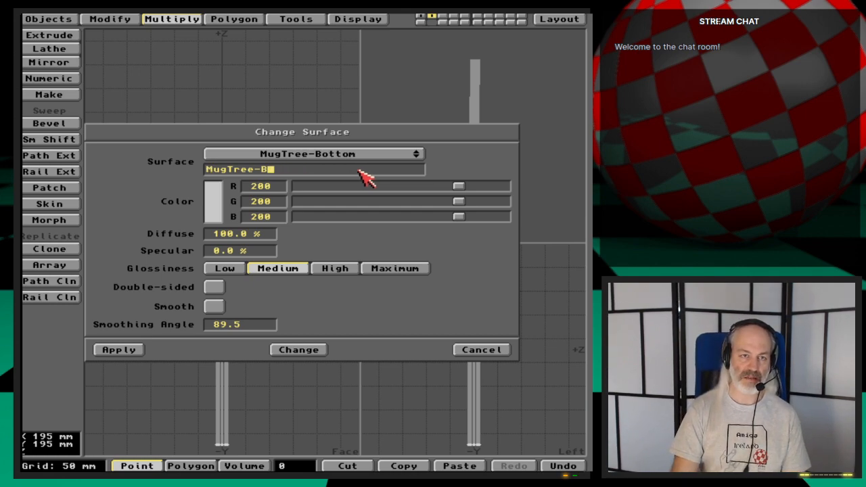
type("Pole")
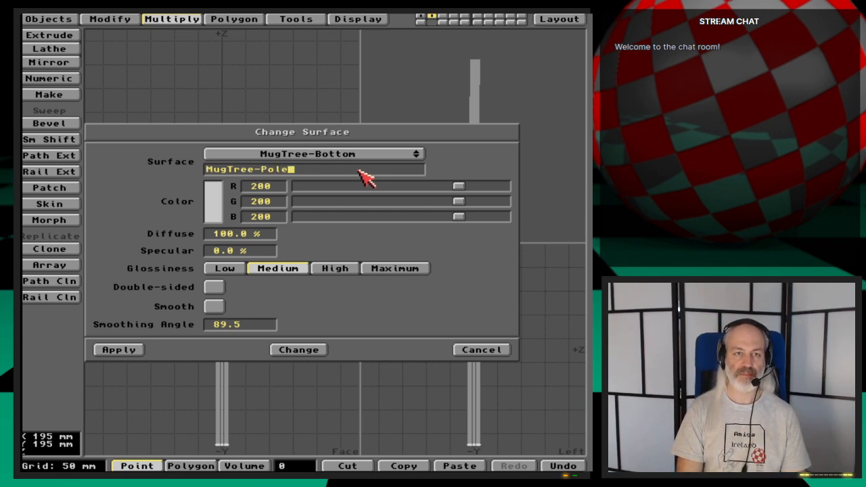
left_click(140, 352)
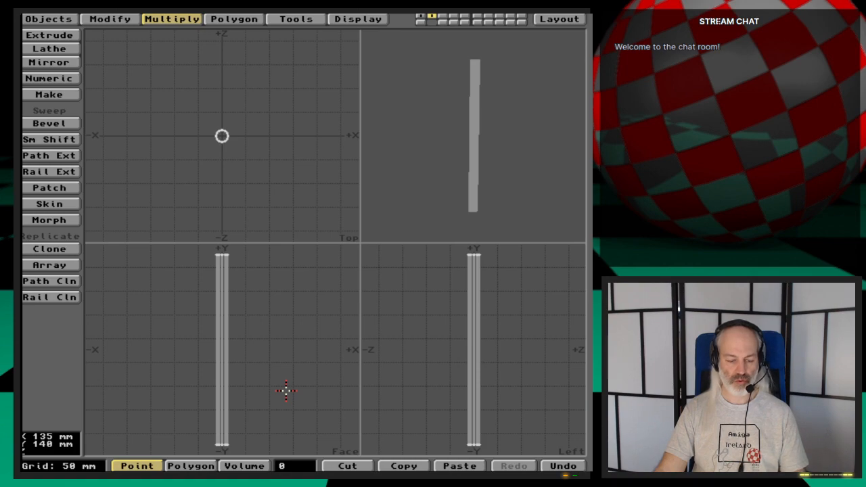
- Copy the base and post from layers 1 and 2 together into empty layer 6
key("shift+1")
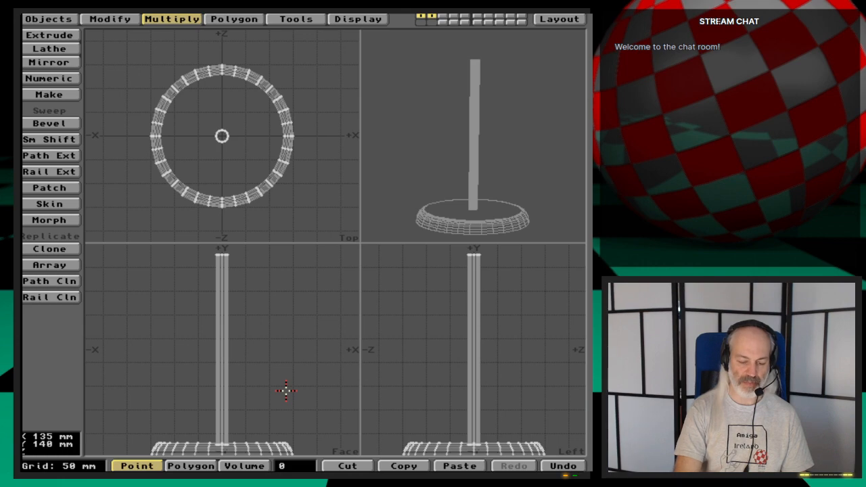
key("6")
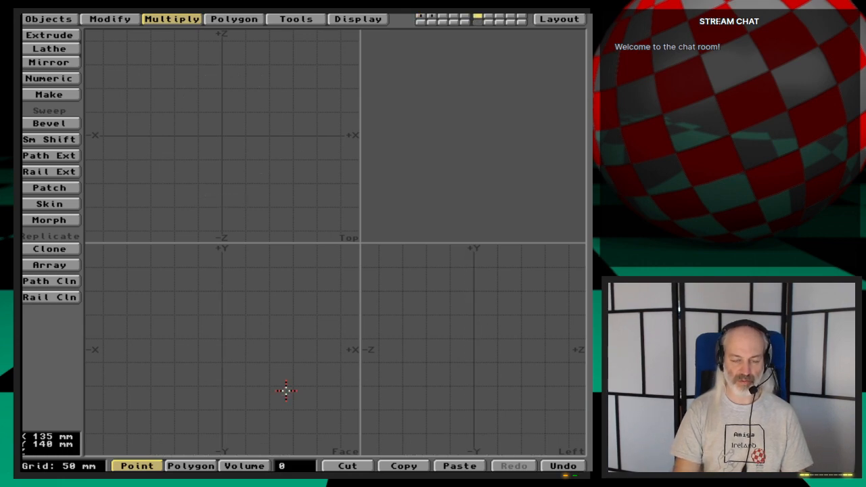
key("v")
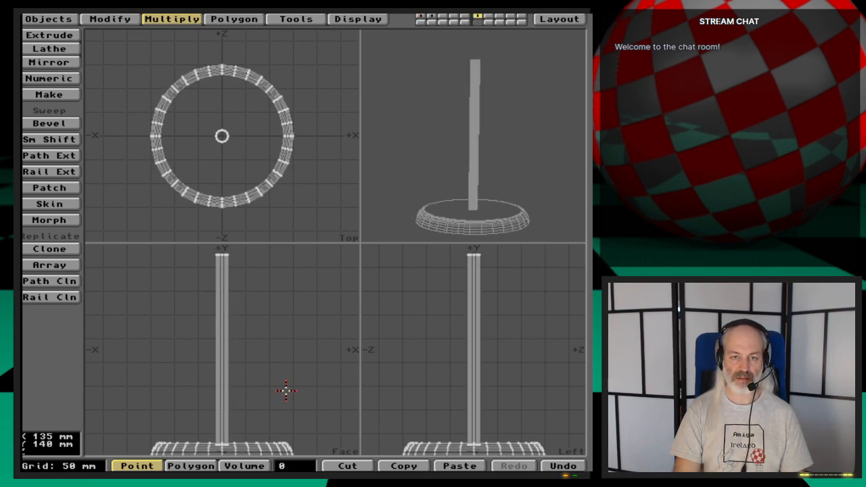
- Save the combined object as MugTree in the Ep.47 Objects drawer, overwriting the existing file
key("s")
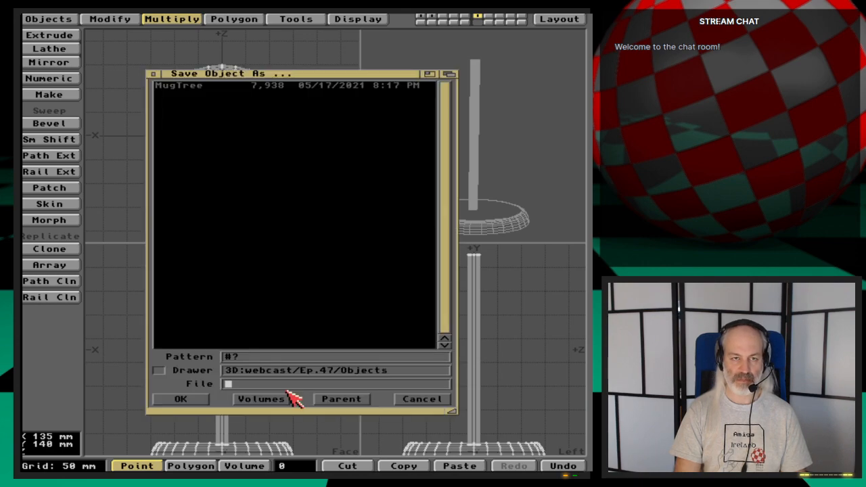
key("Down")
key("Return")
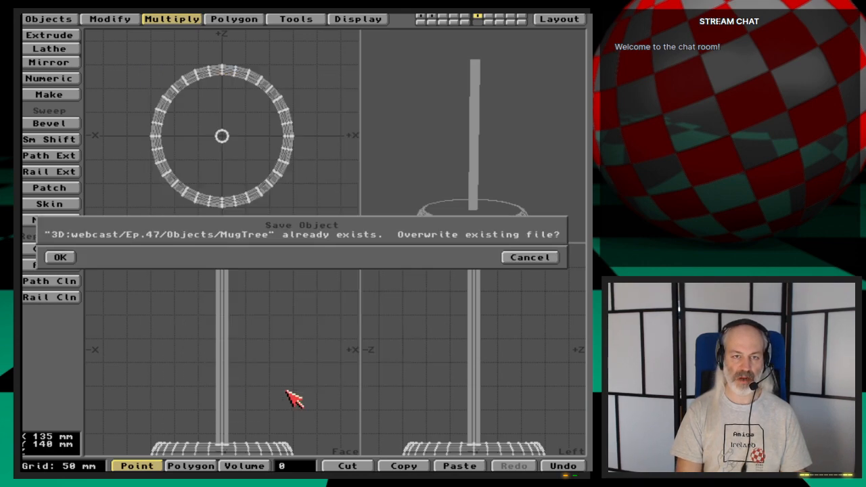
key("Return")
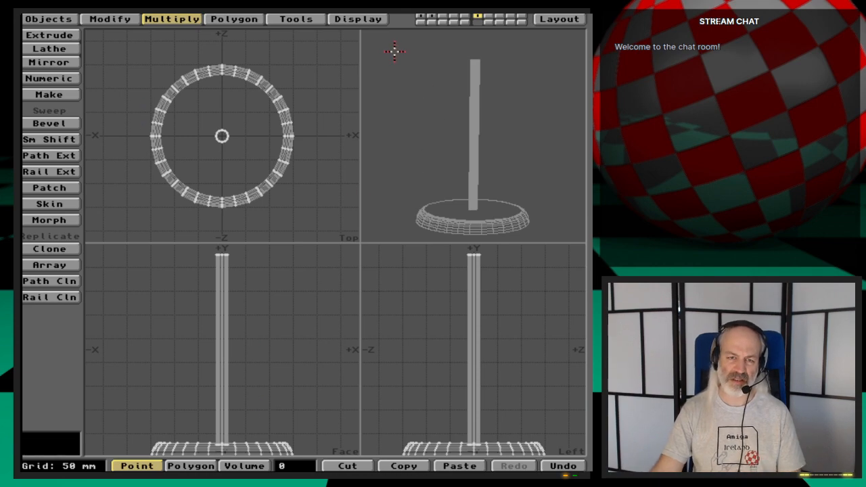
- Check the surface assignment by selecting all polygons with the MugTree-Pole surface through the polygon statistics, and clear the selection
left_click_drag(471, 148, 478, 207)
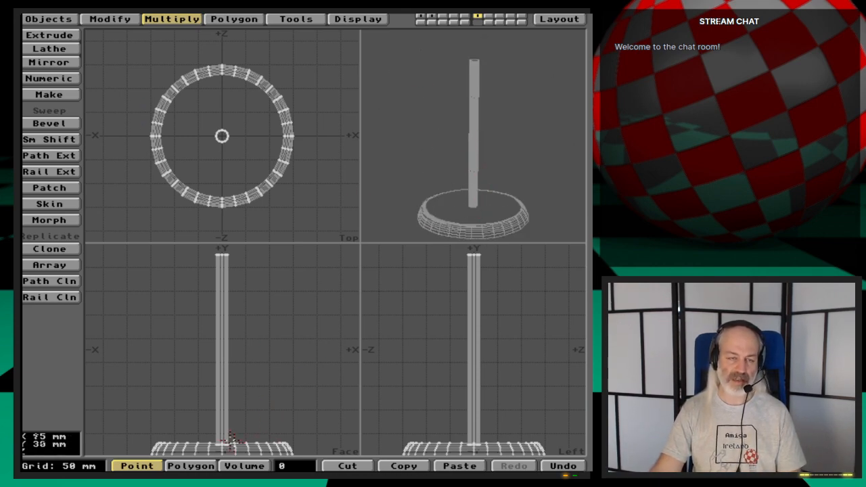
key("space")
key("q")
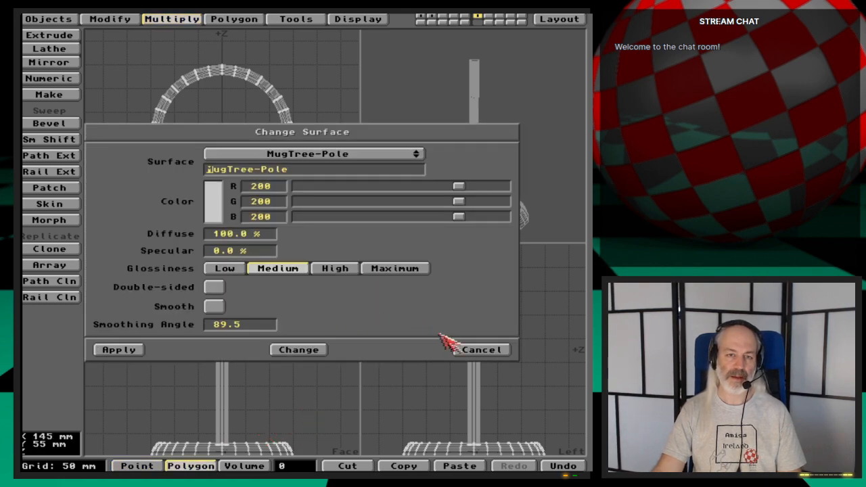
left_click(473, 348)
key("w")
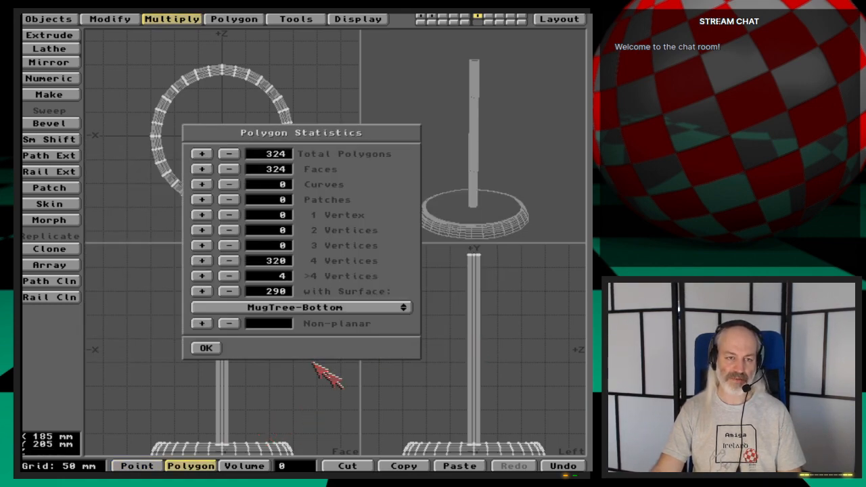
left_click_drag(373, 313, 467, 324)
left_click(204, 291)
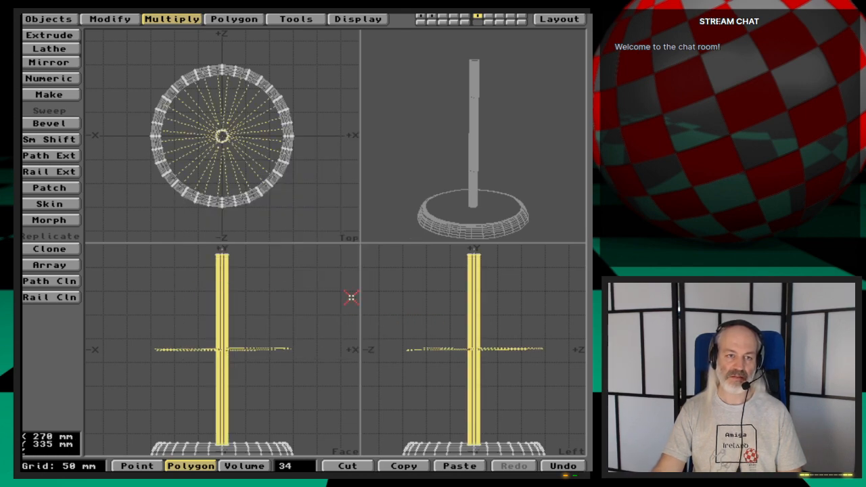
left_click(318, 466)
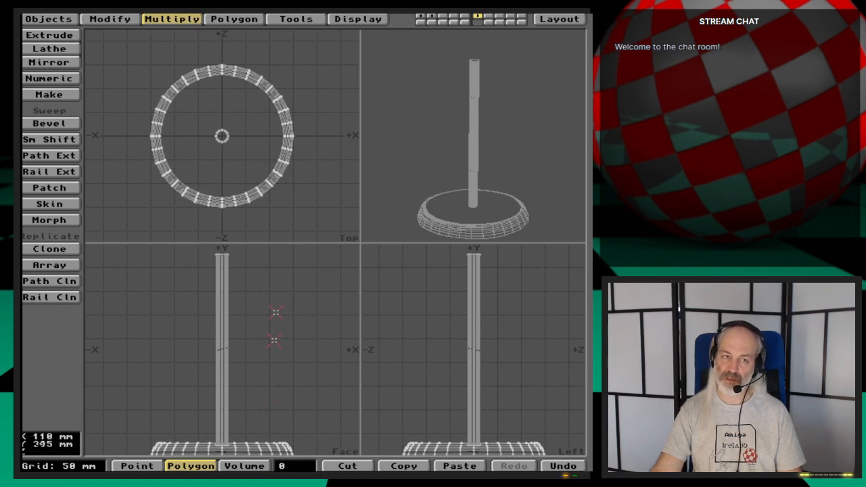
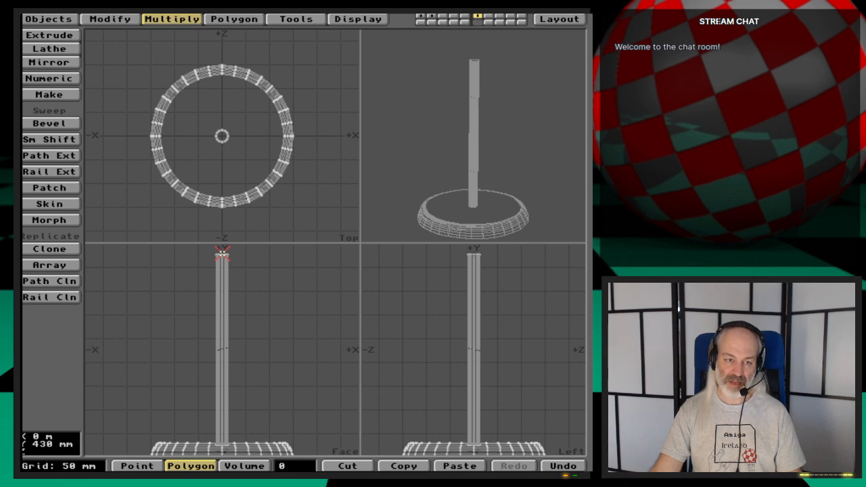
- Centre and enlarge the views around the upper end of the post, leaving empty space above it
key("g")
key("period")
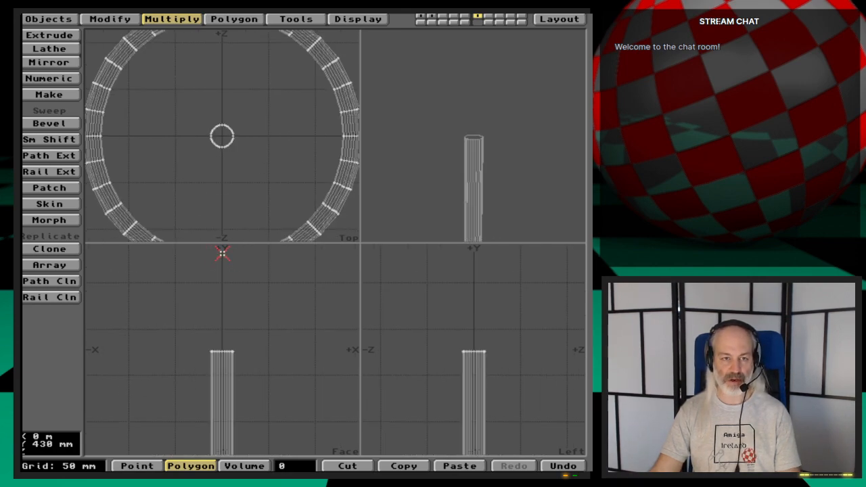
mouse_move(227, 293)
left_mouse_down("alt")
mouse_move(227, 348)
mouse_move(228, 304)
left_mouse_up("alt")
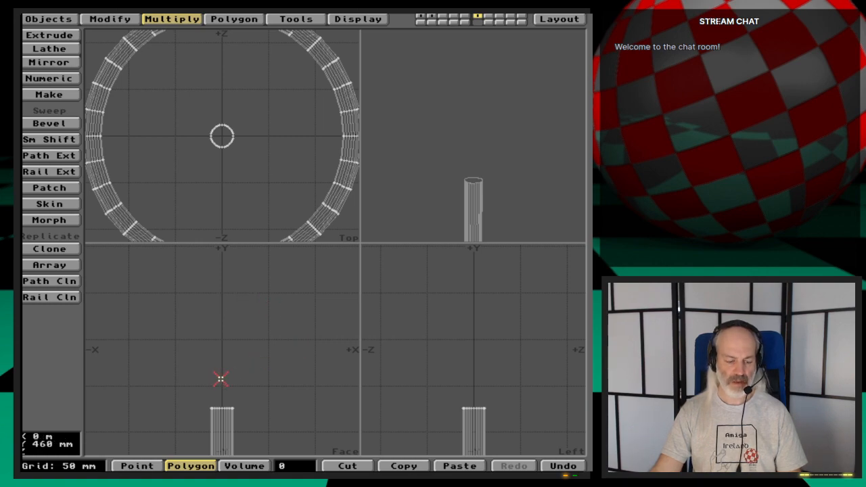
- Switch to ImageFX and load Mugtree-example.jpg from the Graphics:3D/Webcast/Ep.47/Images drawer
key("super+m")
left_click(388, 260)
right_click_drag(363, 40, 391, 111)
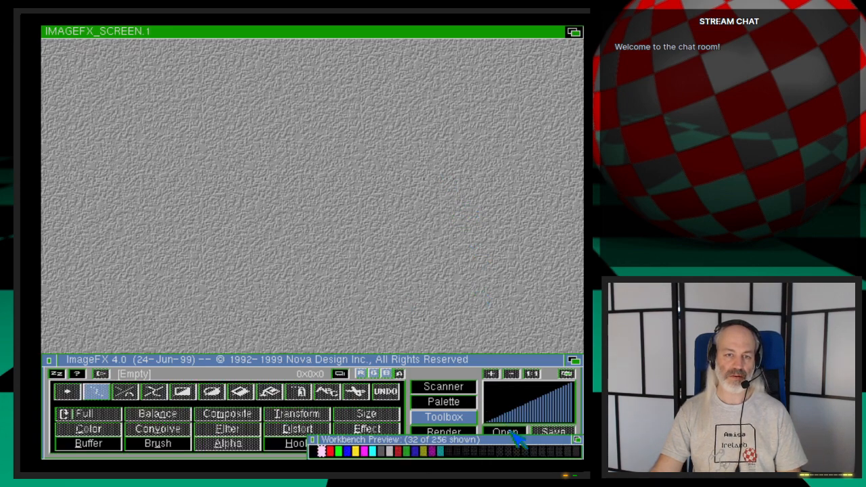
left_click(509, 434)
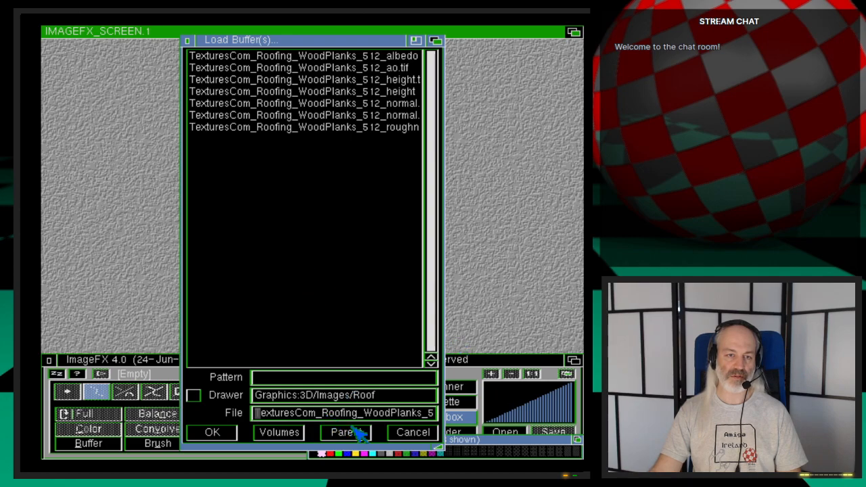
left_click(353, 432)
left_click(353, 432)
left_click_drag(433, 113, 434, 349)
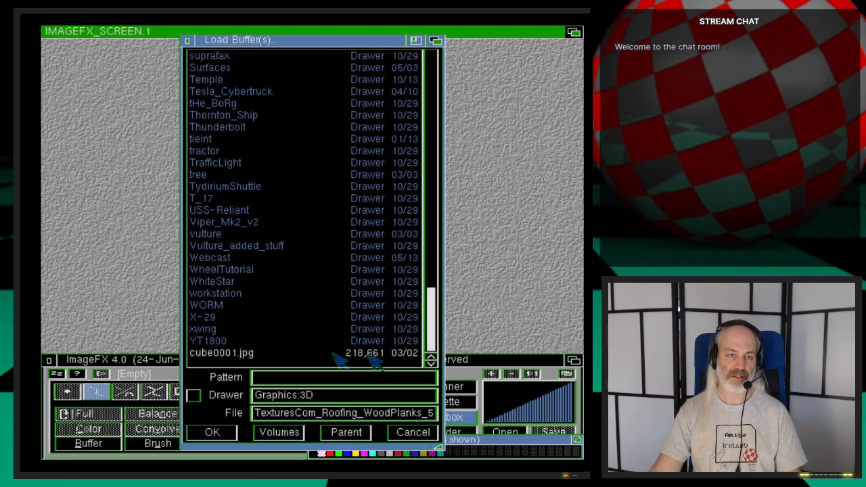
left_click(229, 259)
scroll(280, 289, "down", 10)
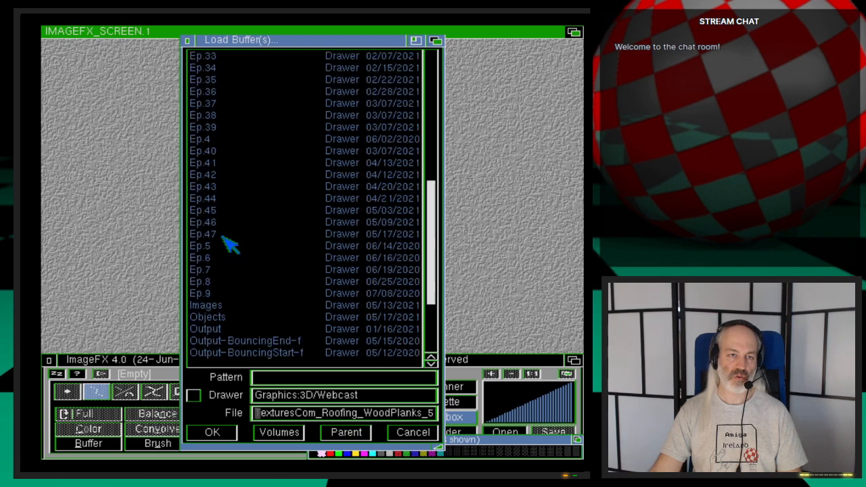
left_click(226, 235)
left_click(232, 58)
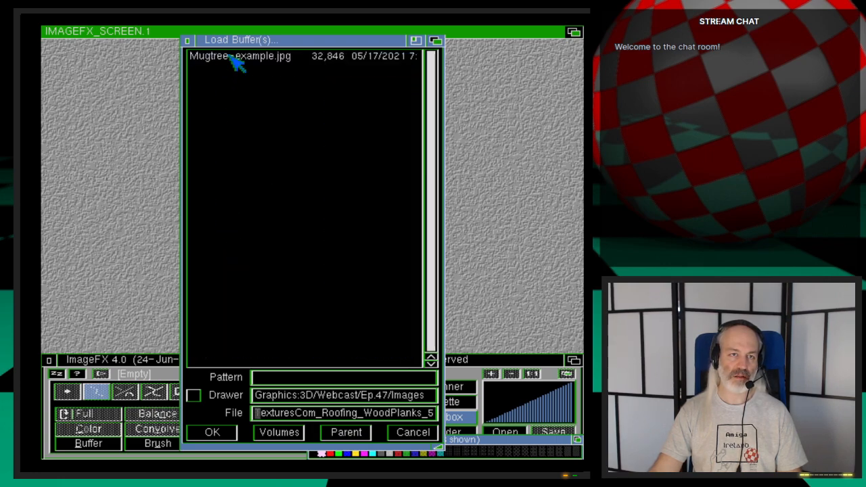
double_click(276, 58)
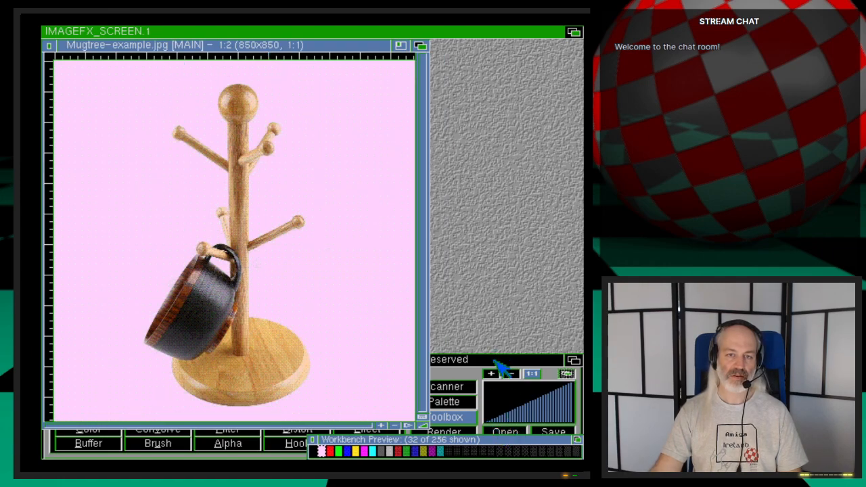
- Start saving the main buffer under a new name in the IFF ILBM format
left_click(548, 433)
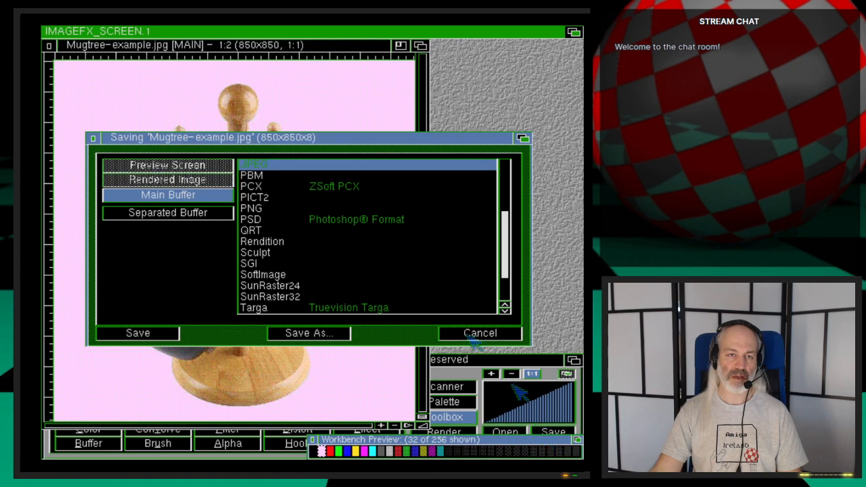
scroll(387, 246, "up", 5)
left_click(279, 255)
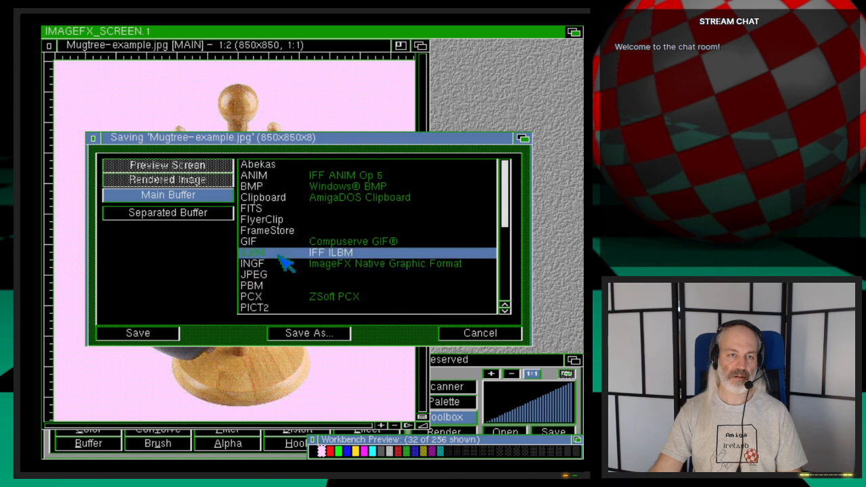
left_click(320, 333)
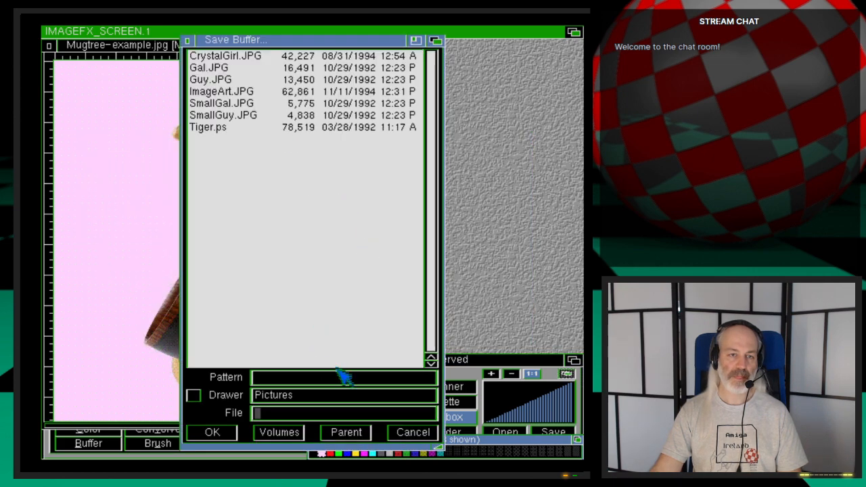
- Set the save location to the drawer 3d:webcast/ep.47/images
type("3d:/")
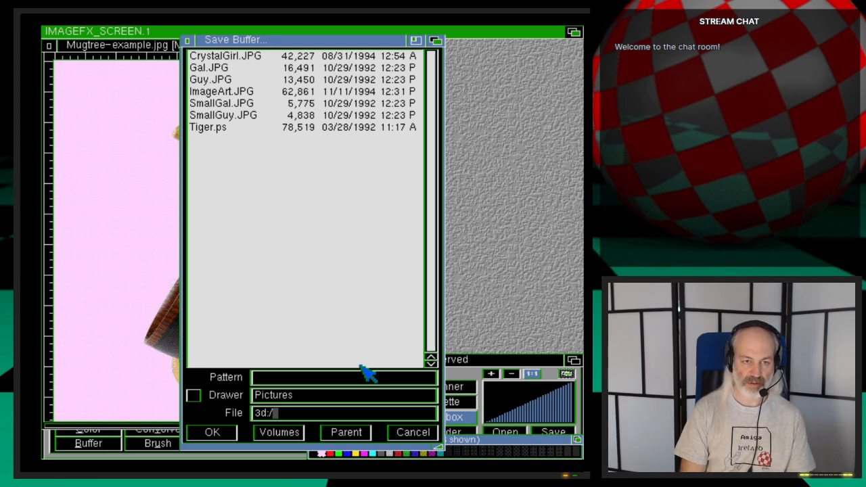
key("BackSpace")
type("we")
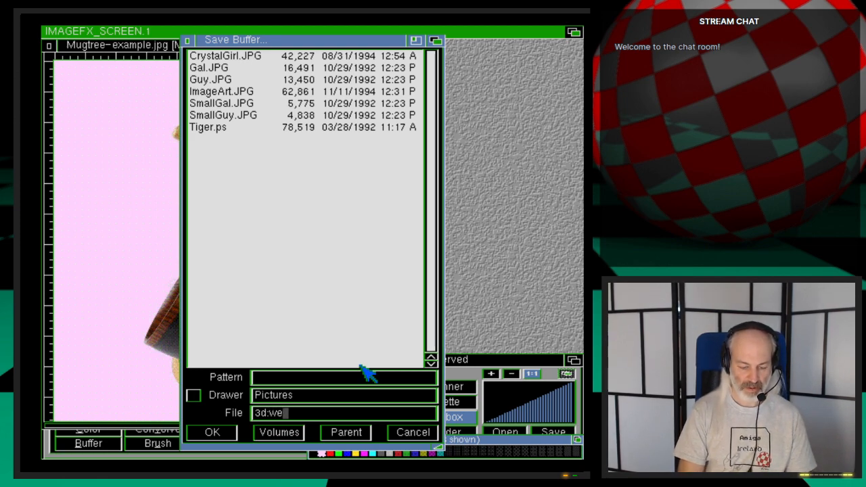
type("bcast/")
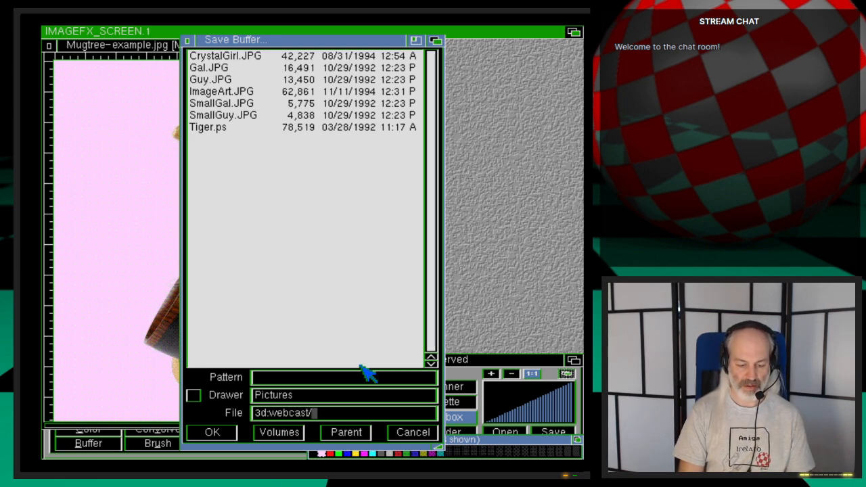
type("ep.47")
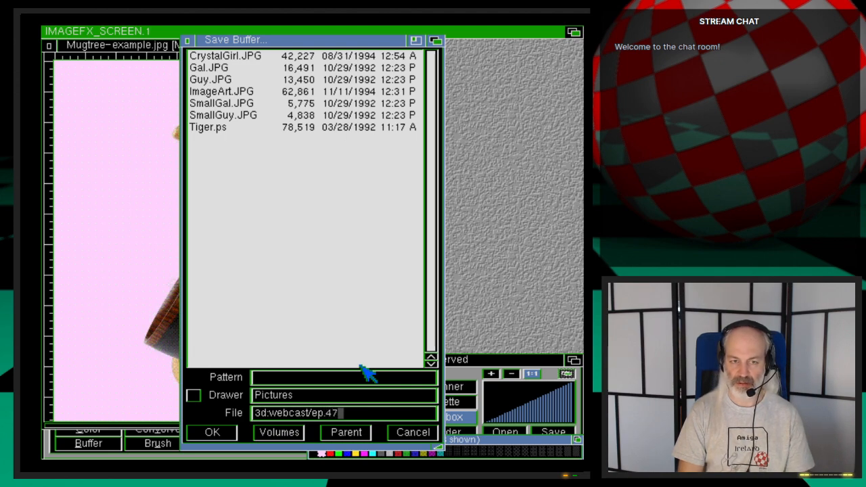
type("/image")
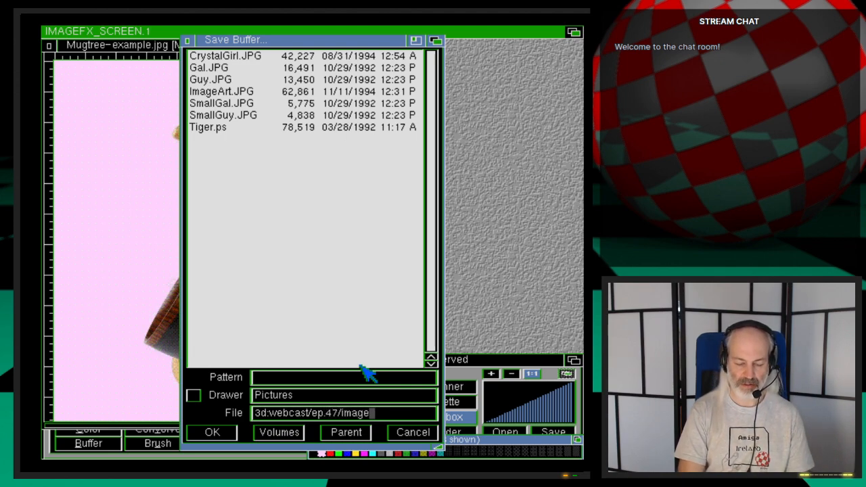
type("s")
key("Return")
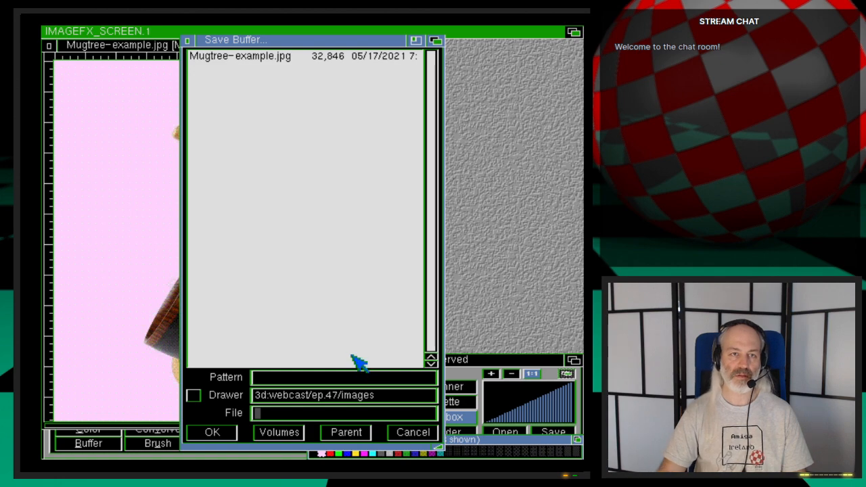
- Save the image as Mugtree-example.iff with no compression, based on the existing JPEG's name
key("Down")
key("BackSpace")
key("BackSpace")
key("BackSpace")
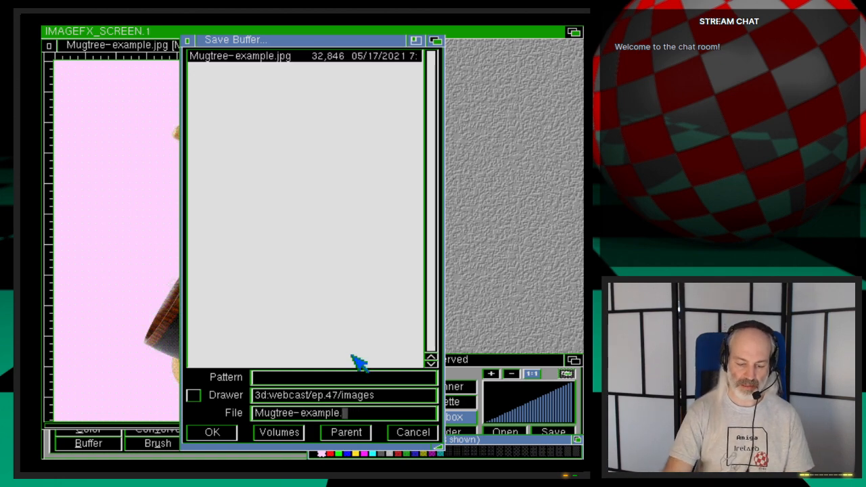
key("Return")
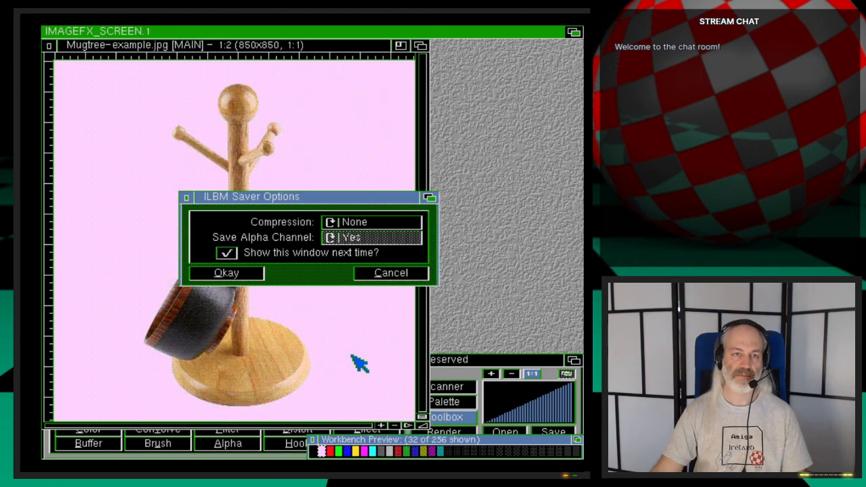
left_click(226, 273)
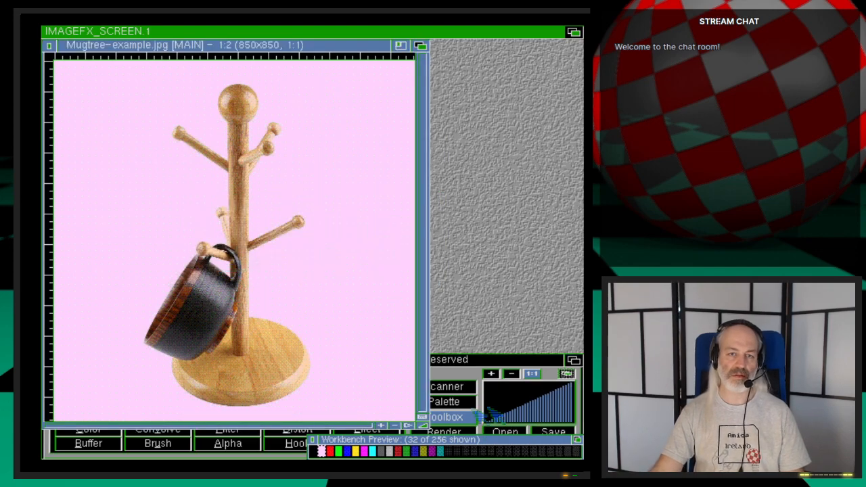
- Quit ImageFX and return to LightWave Modeler
left_click_drag(545, 359, 545, 325)
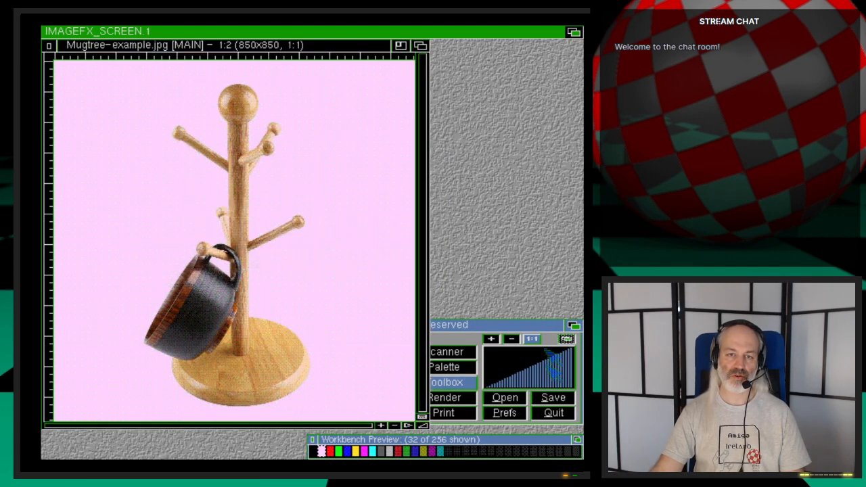
left_click(555, 414)
left_click(265, 260)
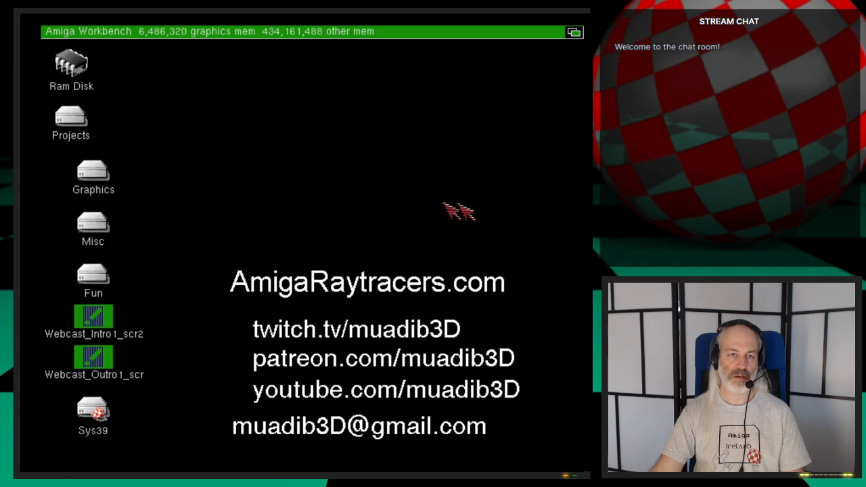
left_click(574, 32)
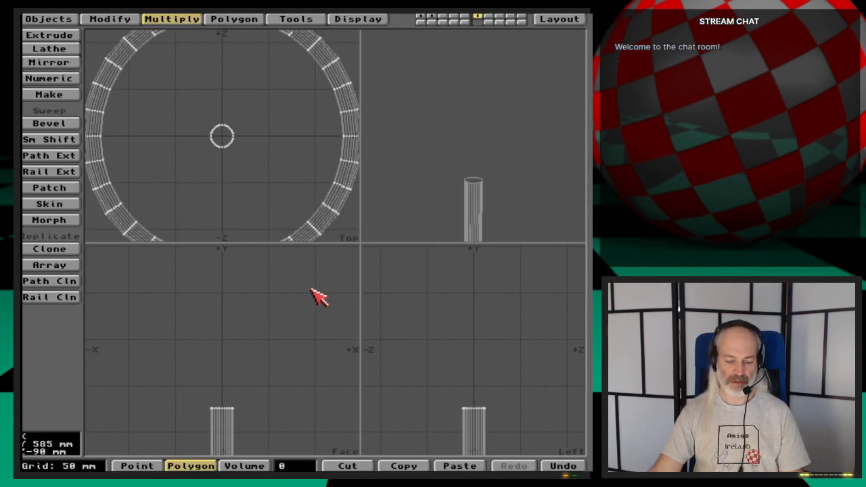
- Switch to Directory Opus, view Mugtree-example.iff with Fastview to examine the ball, pegs and base, and return to Modeler
left_click(318, 263)
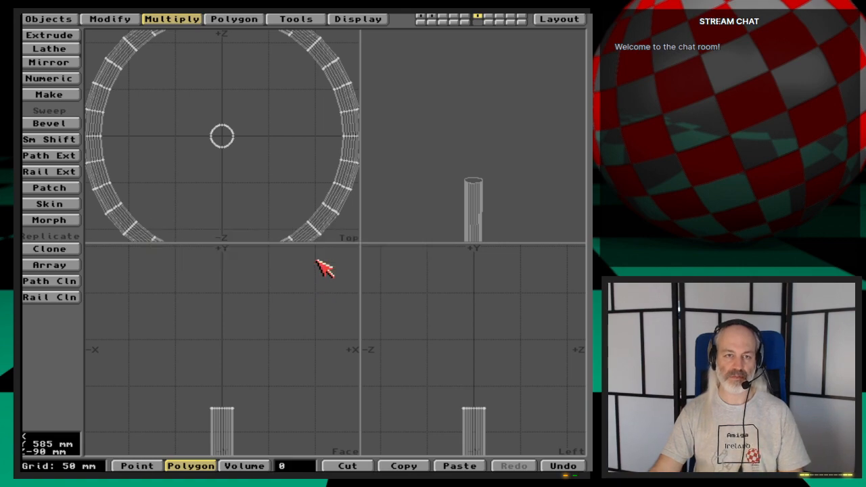
left_click(208, 107)
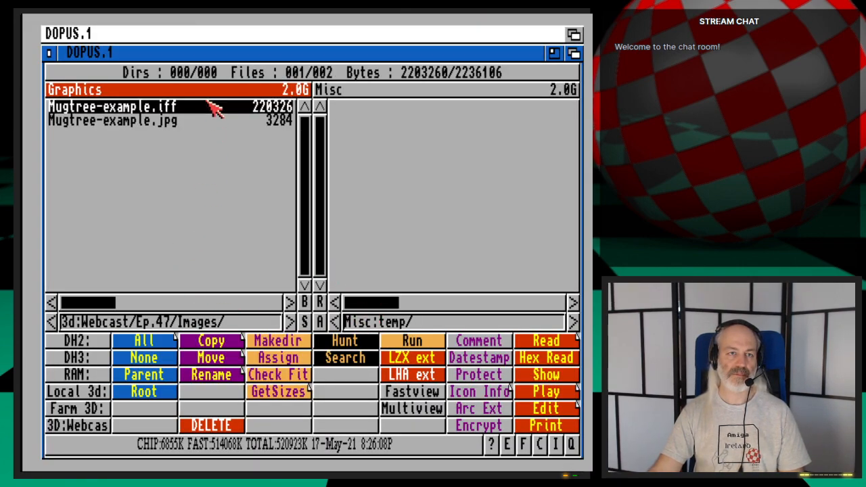
left_click(210, 111)
double_click(211, 110)
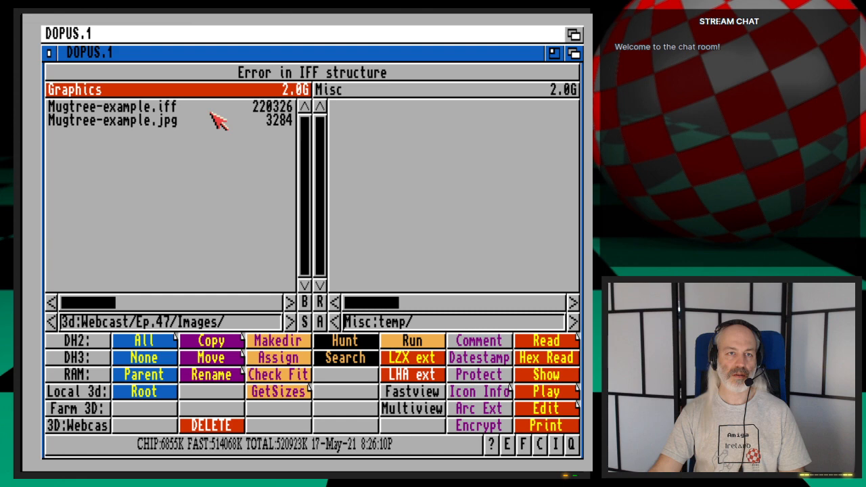
left_click(211, 110)
left_click(433, 391)
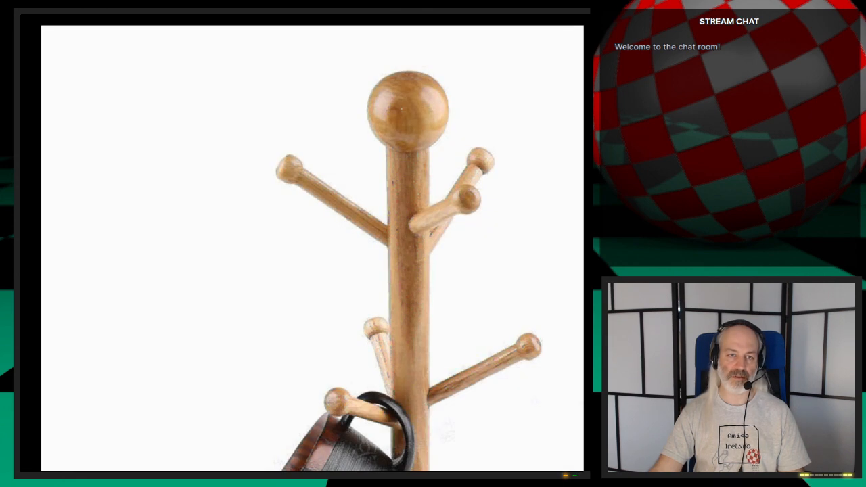
scroll(312, 248, "down", 3)
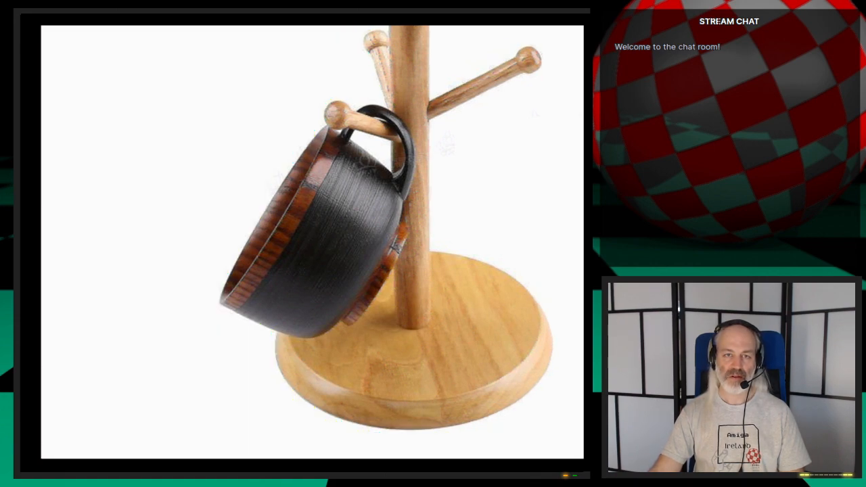
scroll(312, 248, "up", 4)
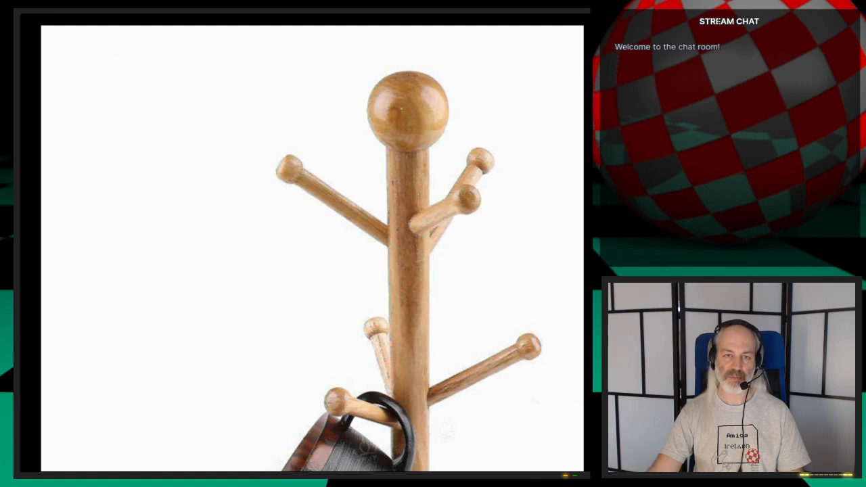
key("Escape")
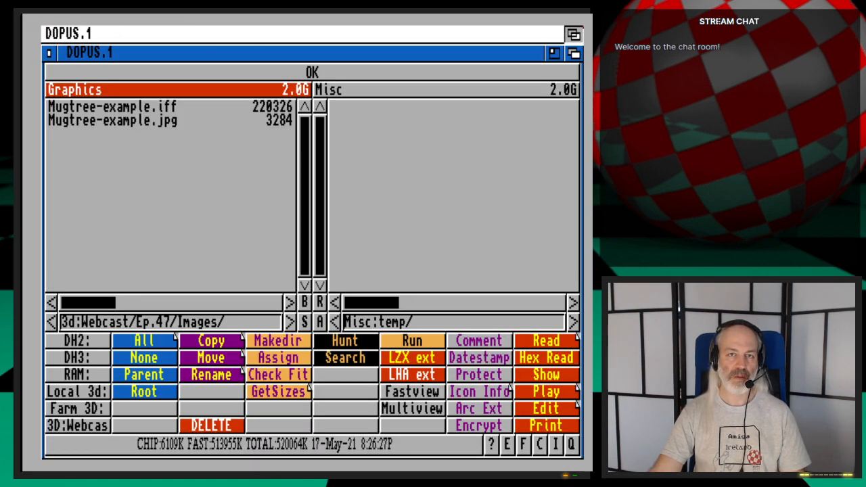
left_click(572, 32)
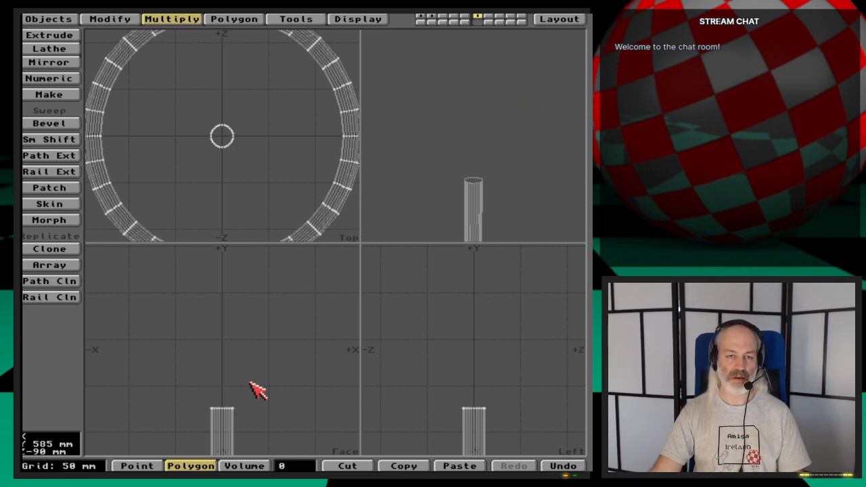
- Reopen Mugtree-example.iff with Fastview from Directory Opus to recheck the mug tree's shape, and return to Modeler
key("super+m")
key("super+m")
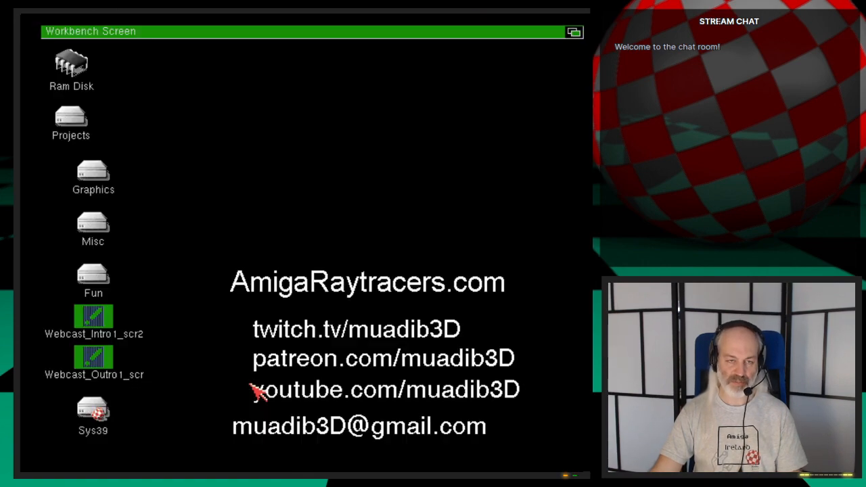
double_click(188, 106)
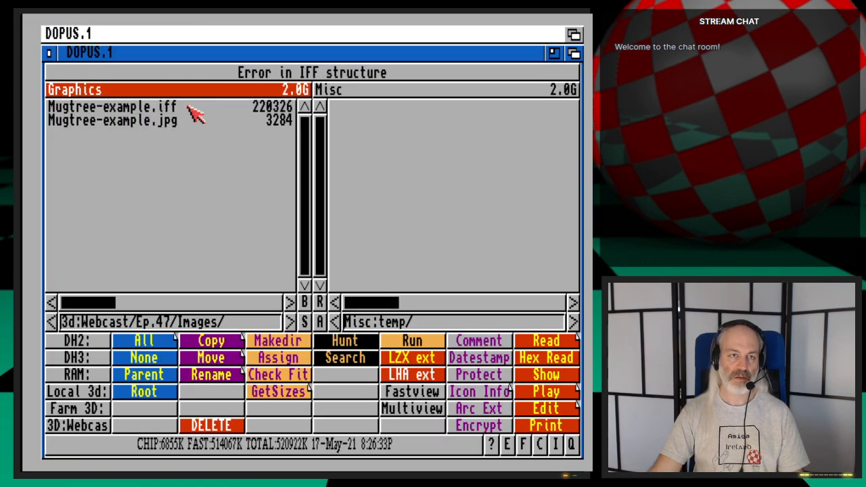
left_click(189, 107)
left_click(425, 391)
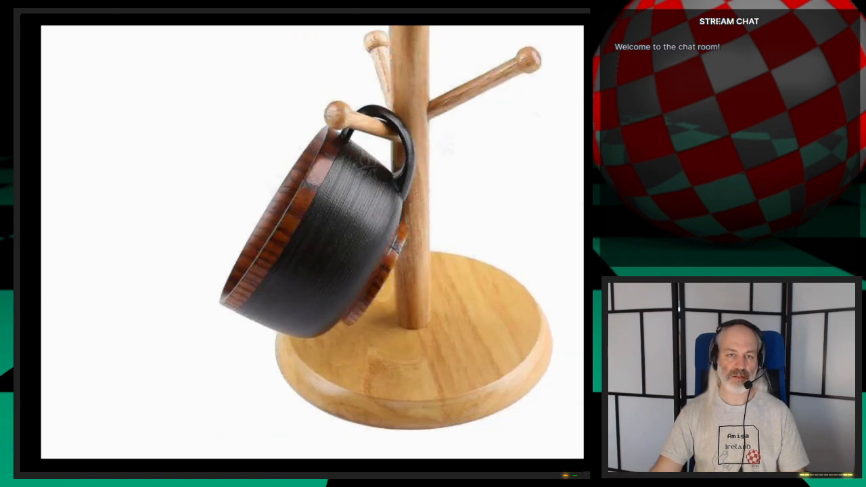
left_click(44, 57)
left_click(573, 35)
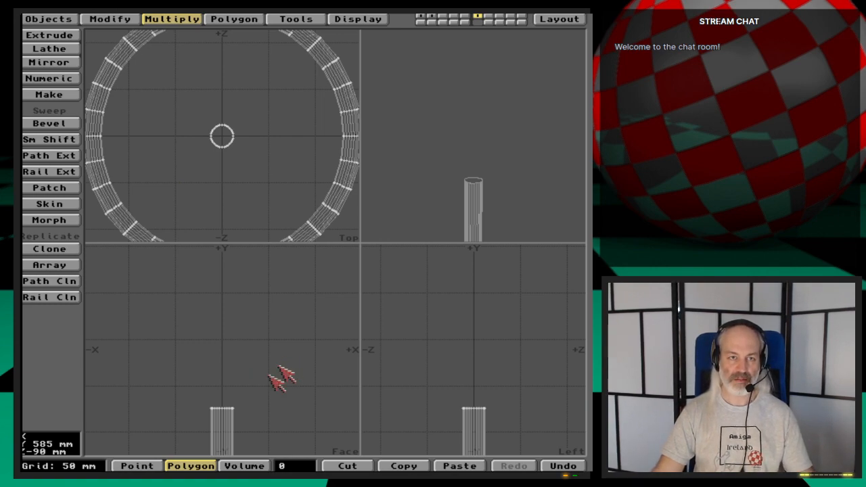
- In empty layer 3, with the base and post layer as background, draw a ball about 70 mm wide and 73 mm tall atop the post
key("3")
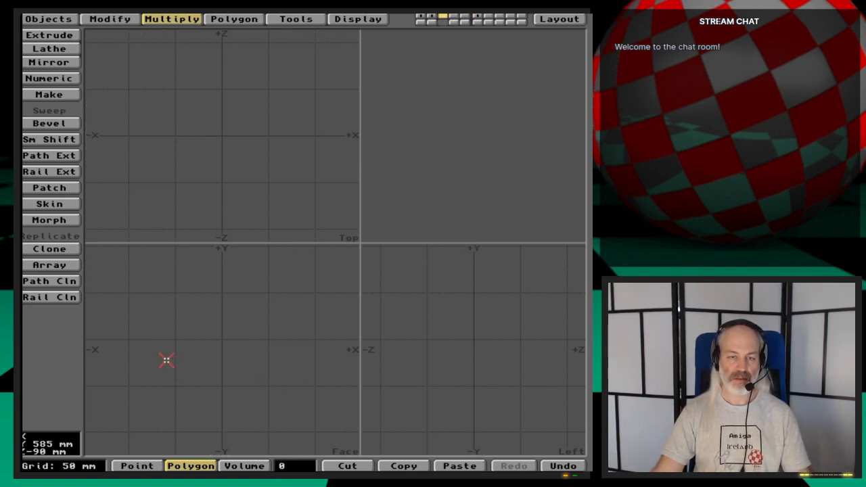
left_click(478, 24)
left_click(49, 19)
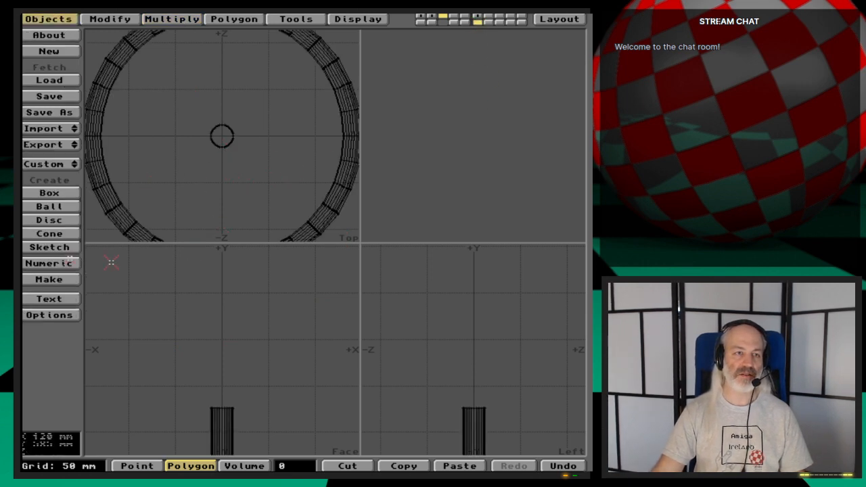
left_click(68, 206)
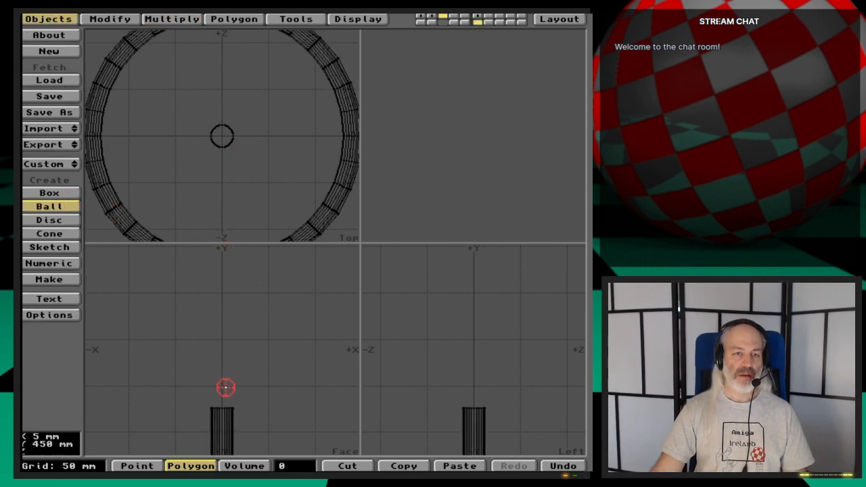
left_click_drag(254, 393, 287, 418)
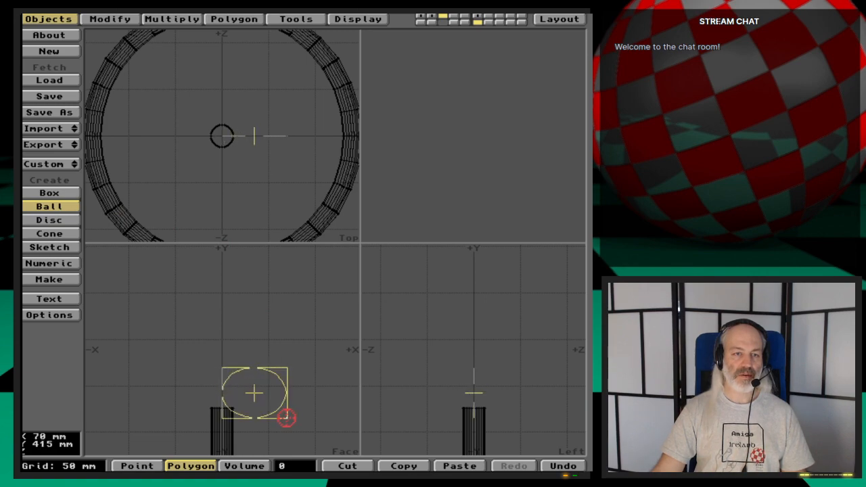
left_click_drag(255, 393, 224, 367)
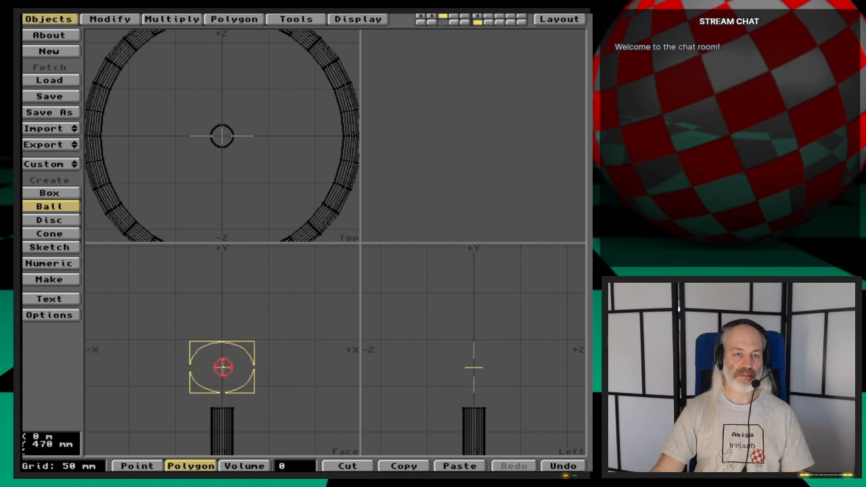
left_click_drag(252, 396, 255, 407)
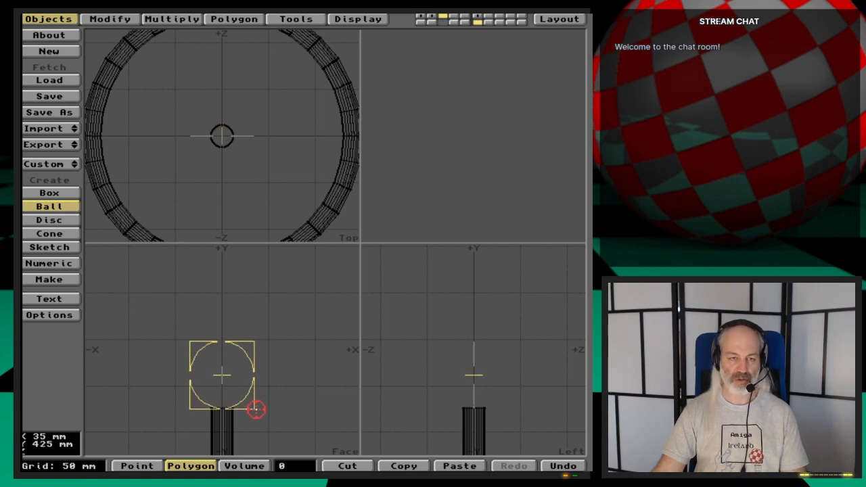
- Set the ball's Y and Z radii to 35 mm to match its X radius
key("n")
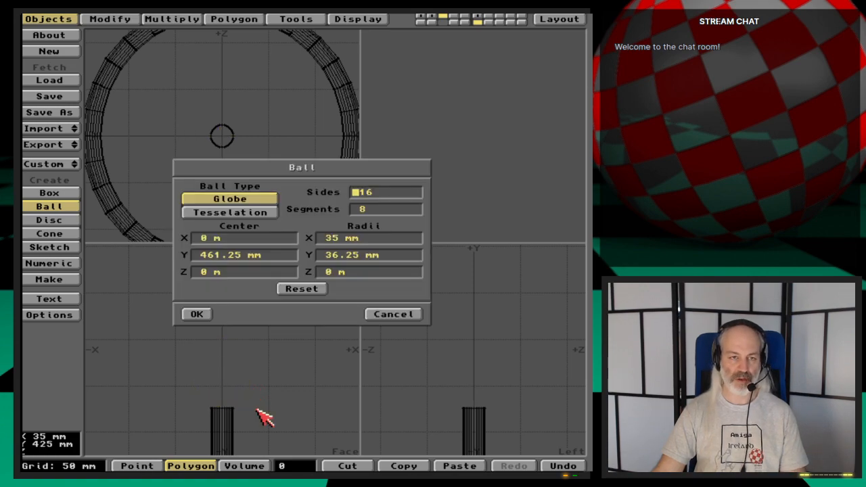
left_click(329, 240)
key("Return")
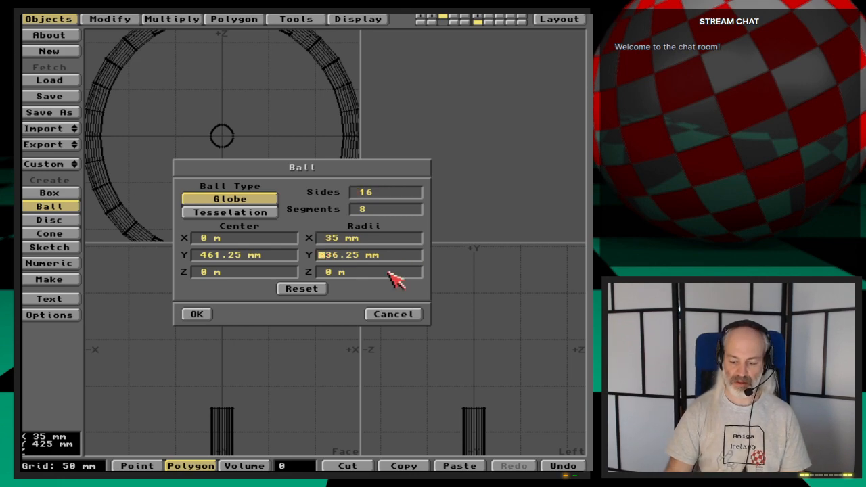
type("35")
key("Return")
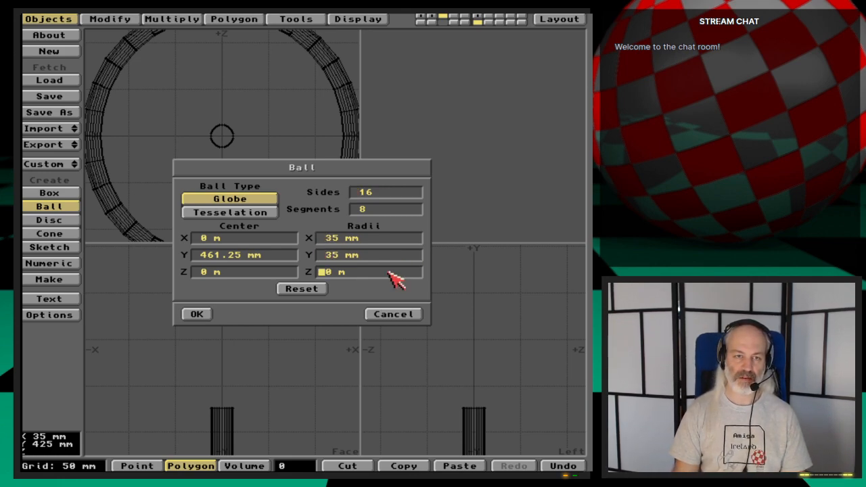
type("352")
key("BackSpace")
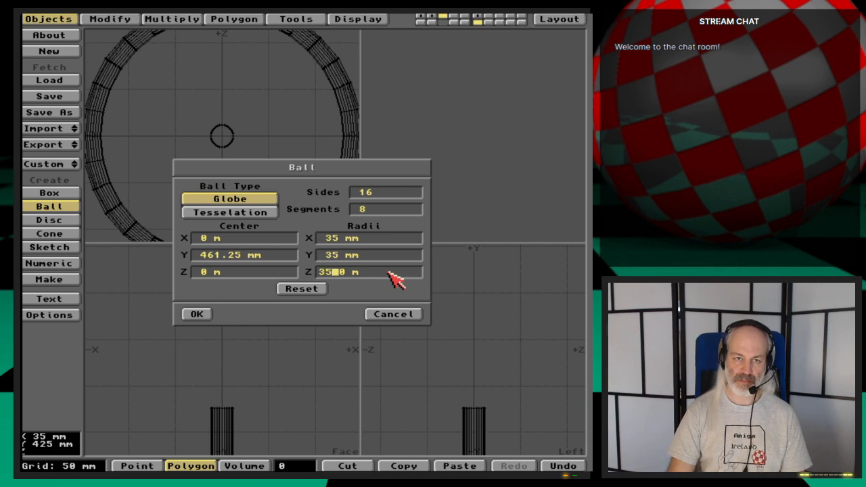
type("mm")
key("Return")
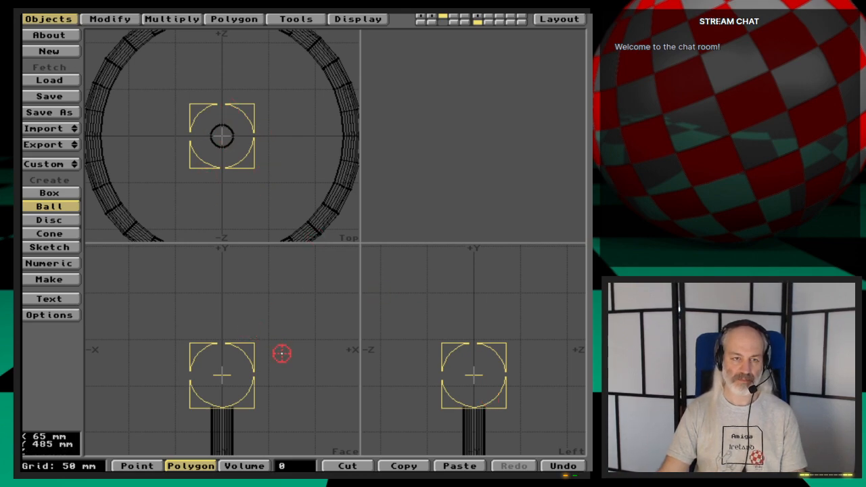
- Set the globe ball to 32 sides and 16 segments, and make it
key("comma")
key("comma")
key("comma")
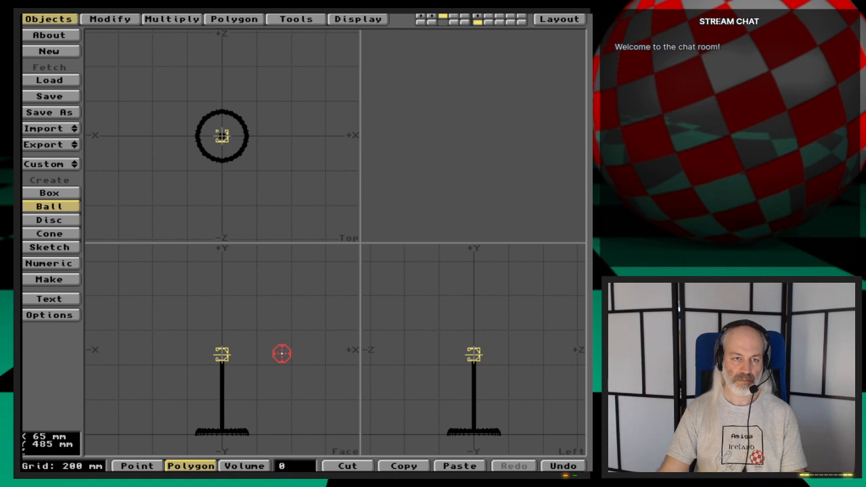
key("period")
key("period")
key("period")
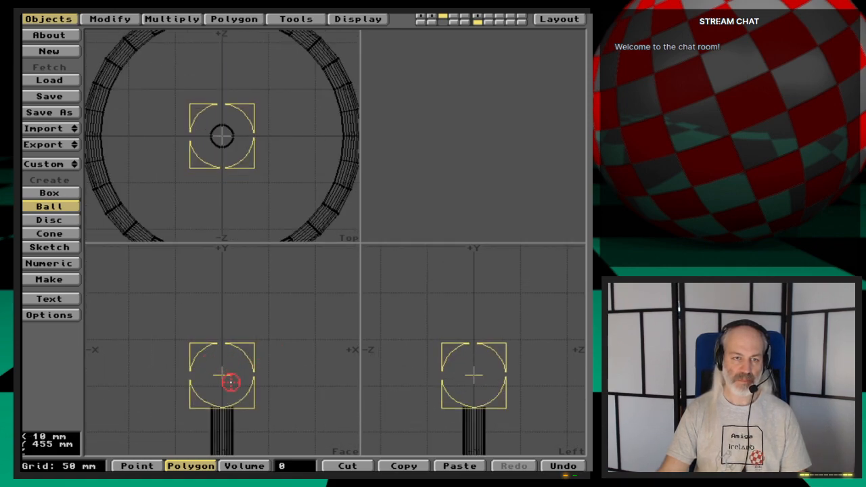
key("n")
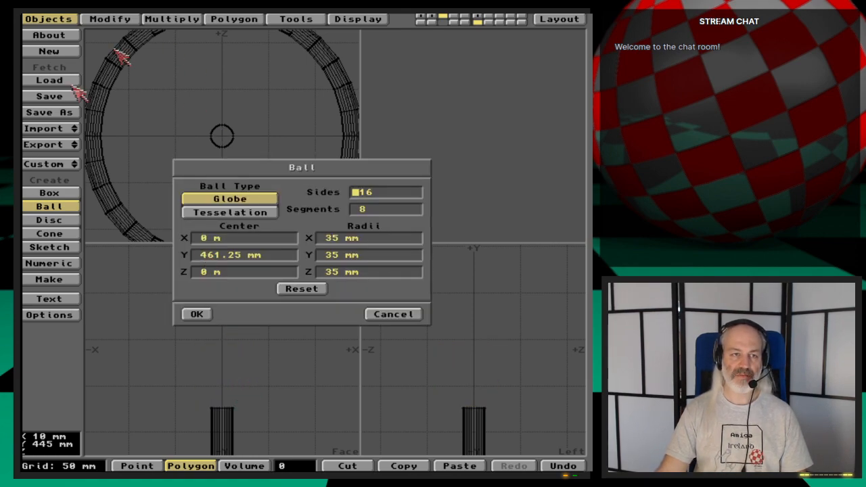
type("32")
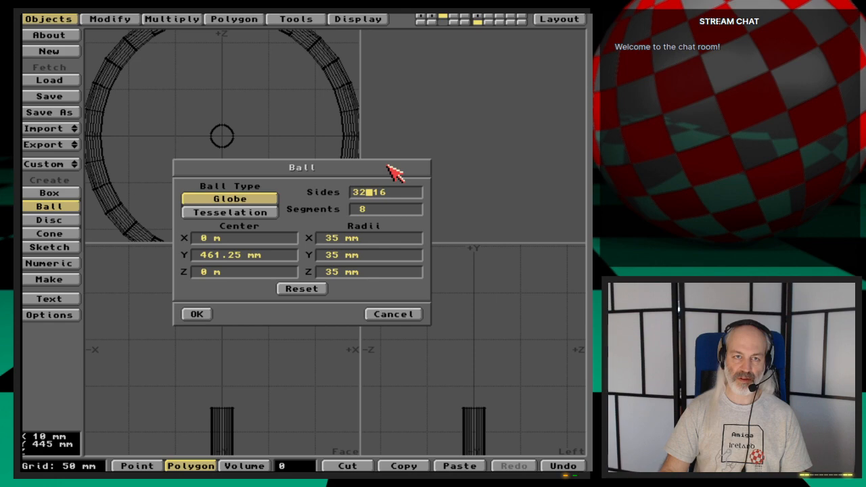
key("Tab")
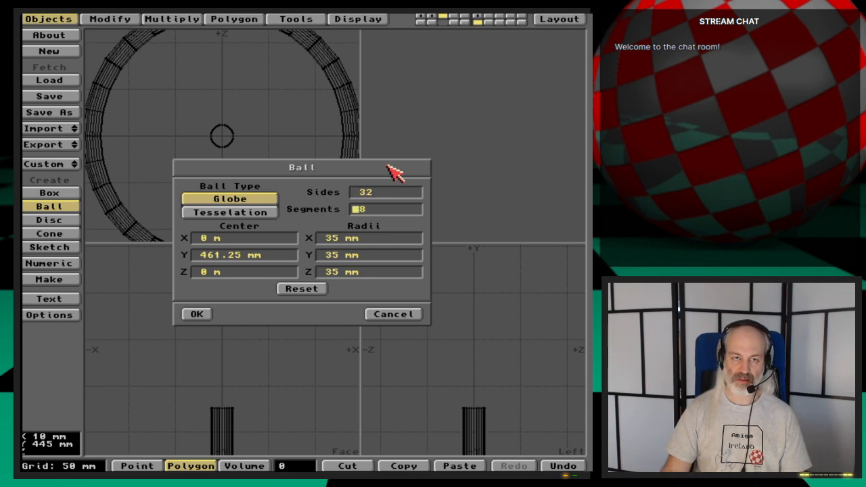
type("16")
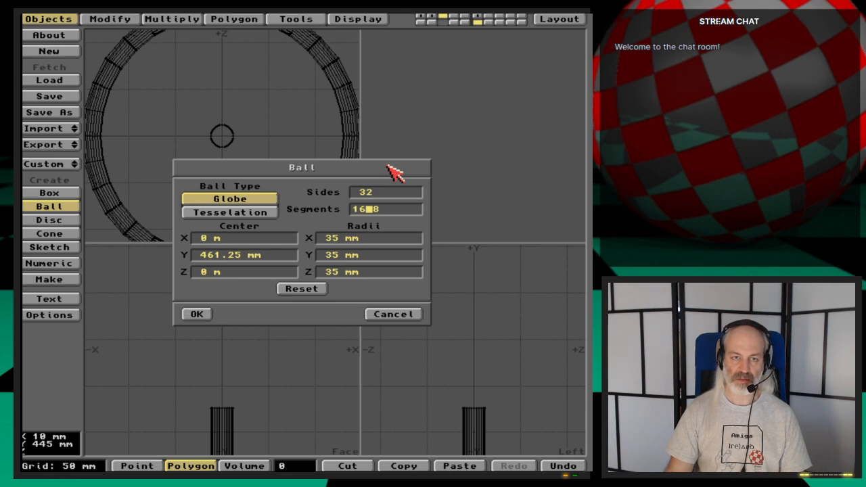
key("Delete")
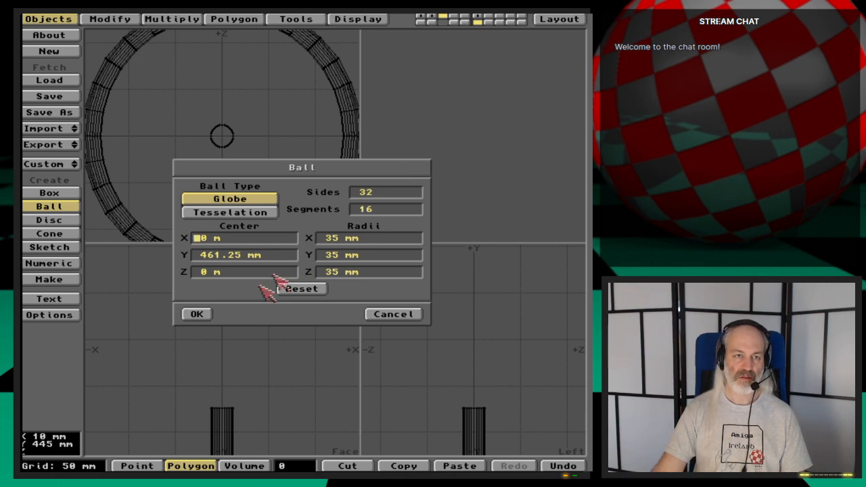
left_click(196, 314)
key("Return")
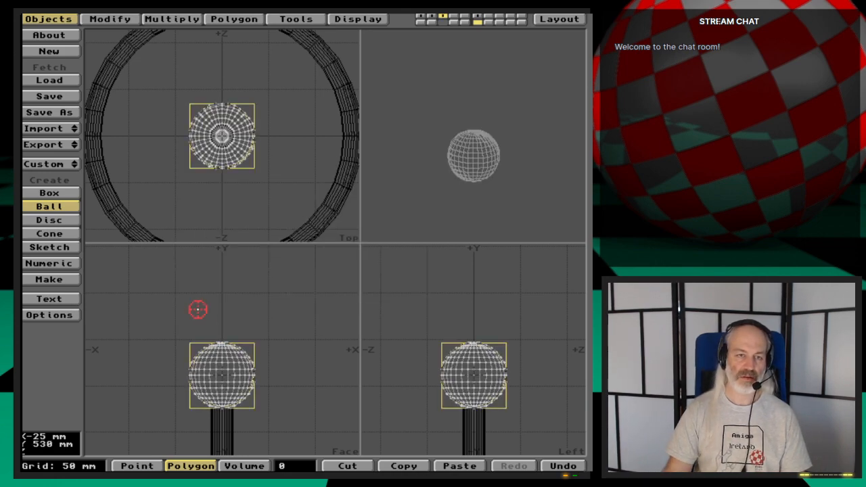
- Move the ball down slightly so its underside sinks into the top of the post
key("space")
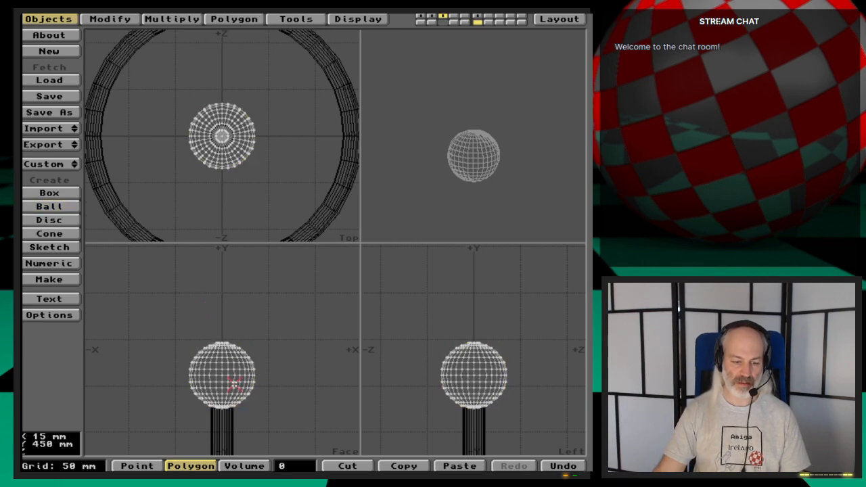
key("t")
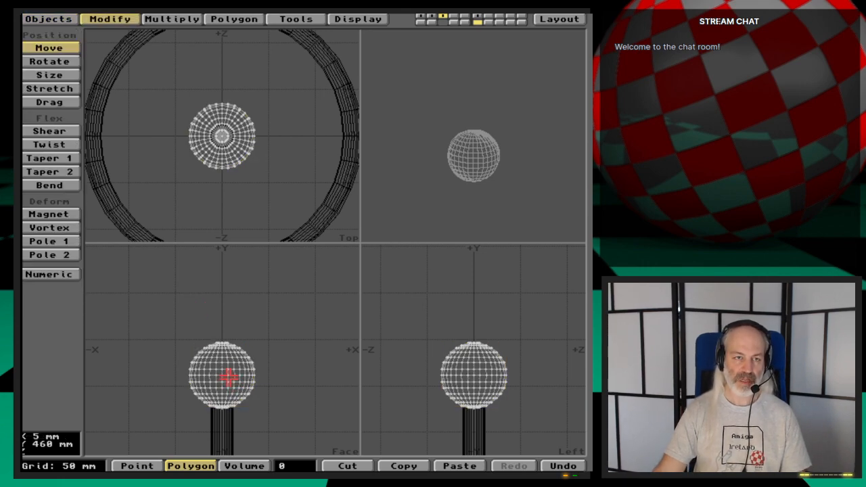
left_click_drag(229, 378, 223, 410)
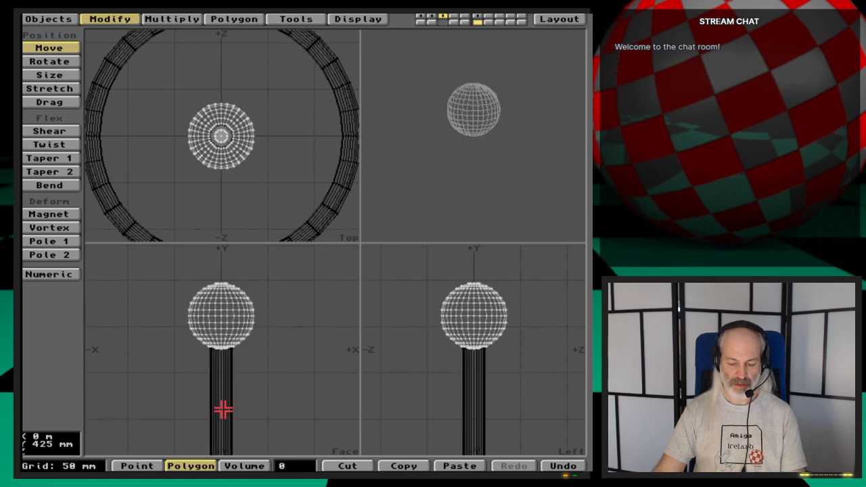
key("period")
key("period")
key("period")
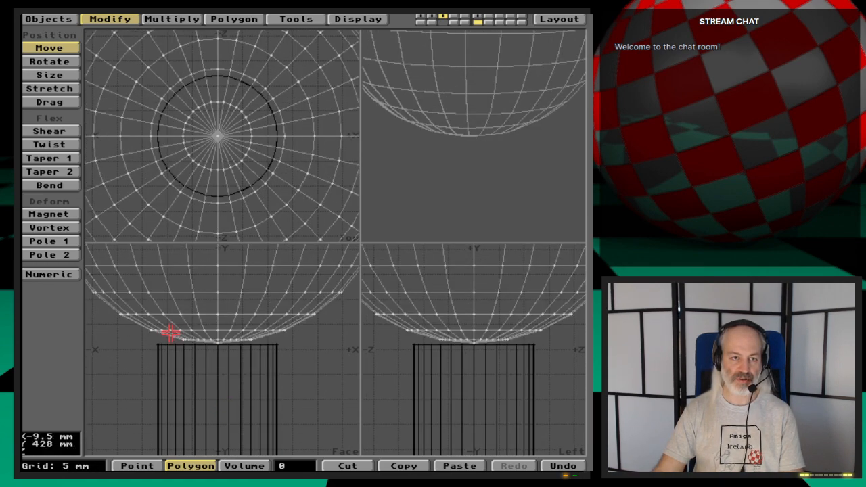
key("period")
key("comma")
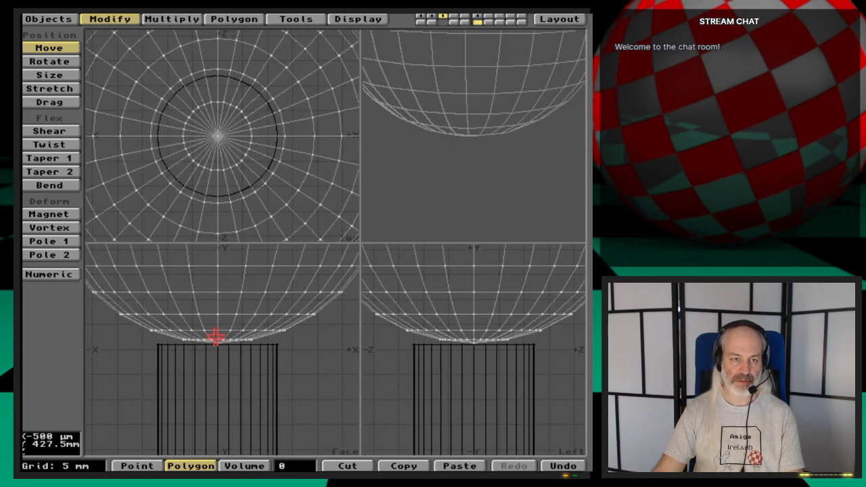
key("period")
mouse_move(212, 300)
left_mouse_down()
mouse_move(213, 324)
mouse_move(212, 304)
left_mouse_up()
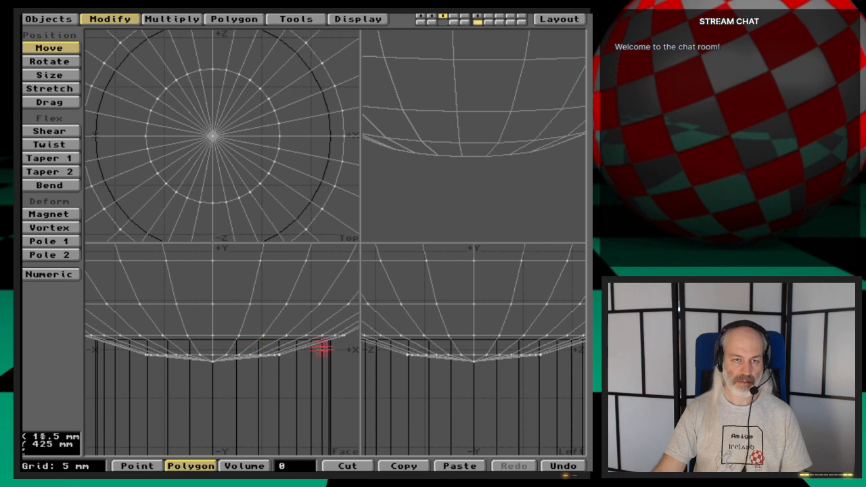
- Examine up close how the ball's underside meets the post's top edge
key("period")
key("period")
key("period")
key("period")
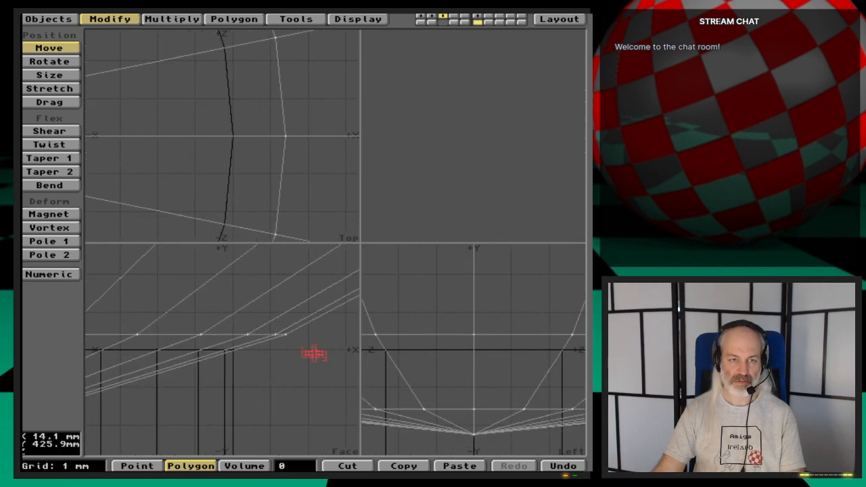
key("comma")
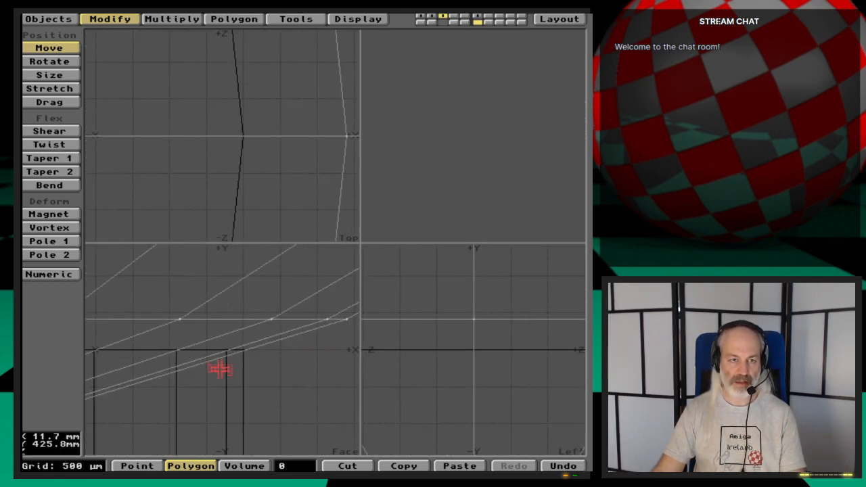
key("a")
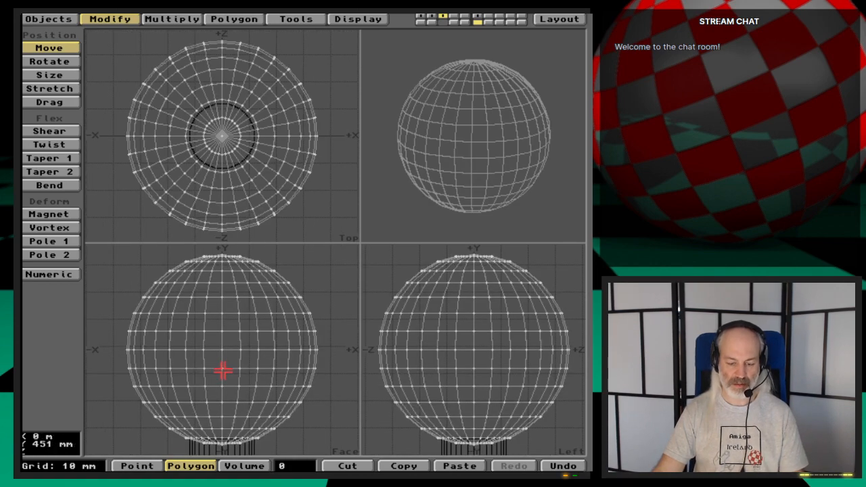
key("comma")
key("comma")
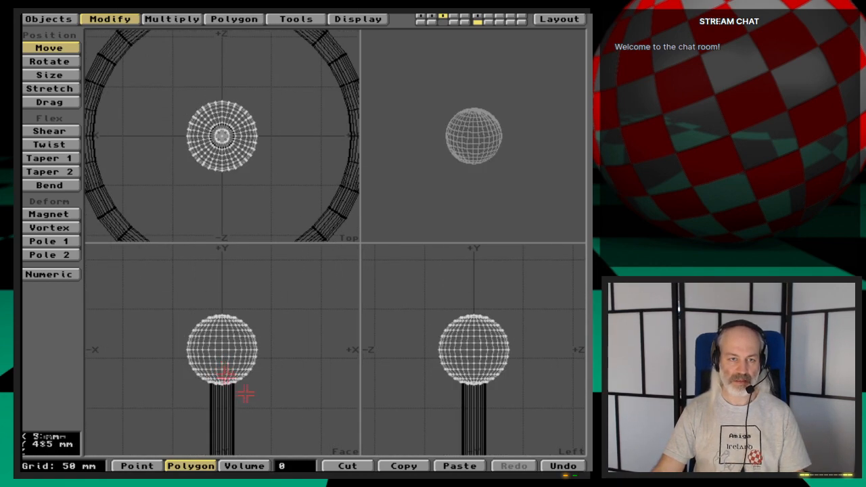
key("space")
- Assign a new surface named MugTree-BallEnd to the ball
key("q")
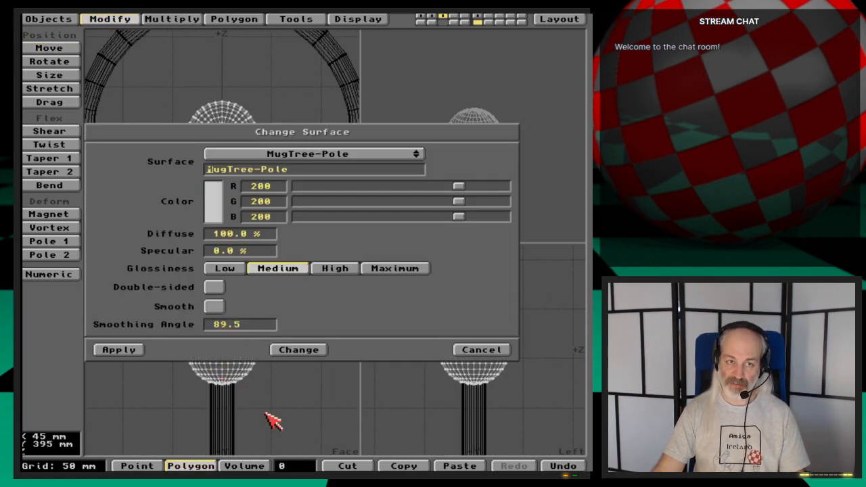
left_click(351, 155)
left_click(355, 154)
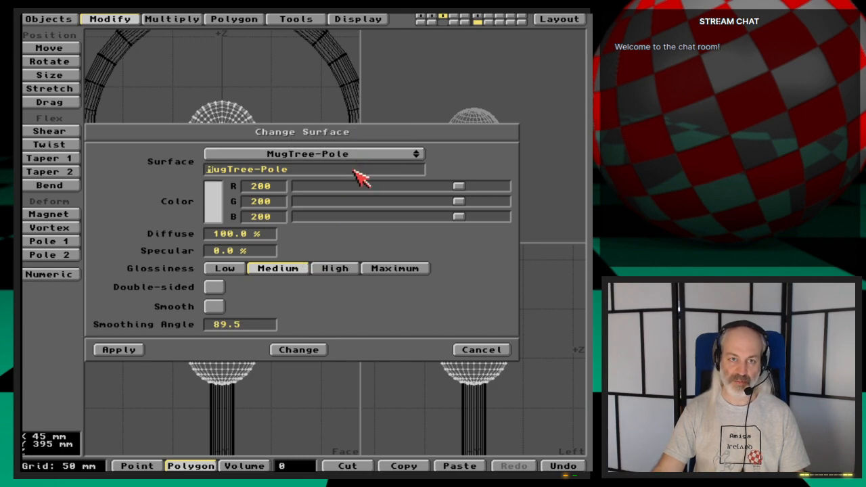
left_click(346, 169)
key("BackSpace")
key("BackSpace")
key("BackSpace")
key("BackSpace")
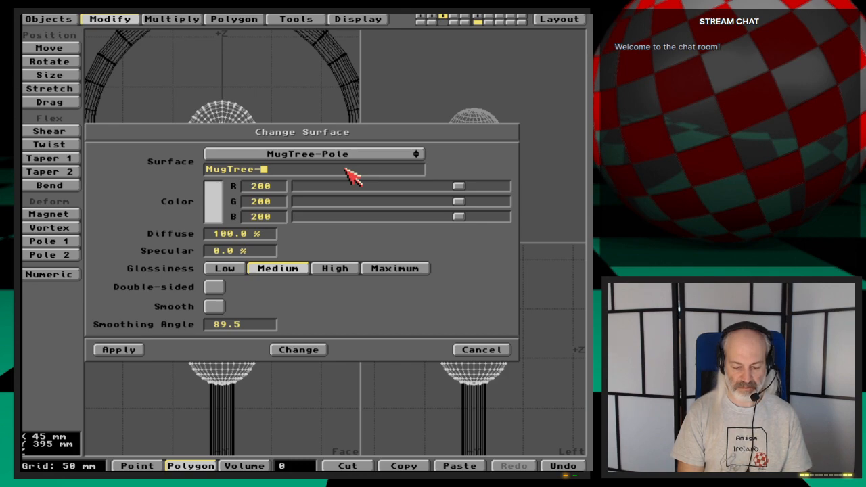
type("BallEnd")
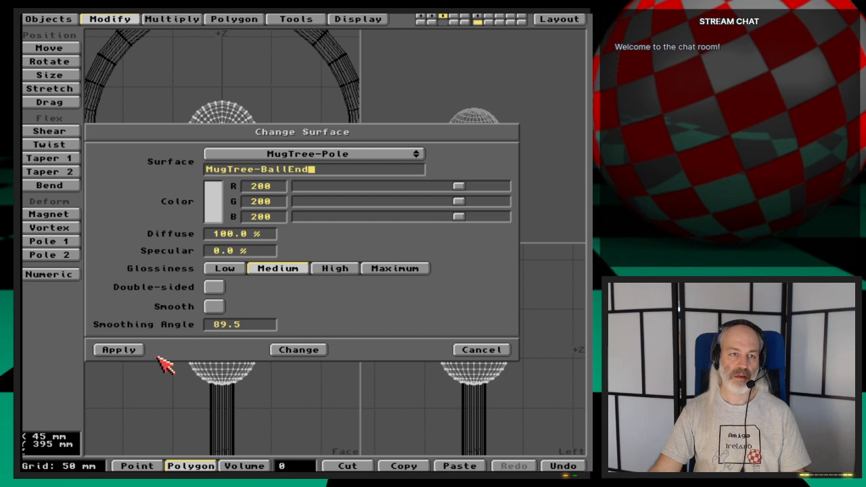
left_click(127, 351)
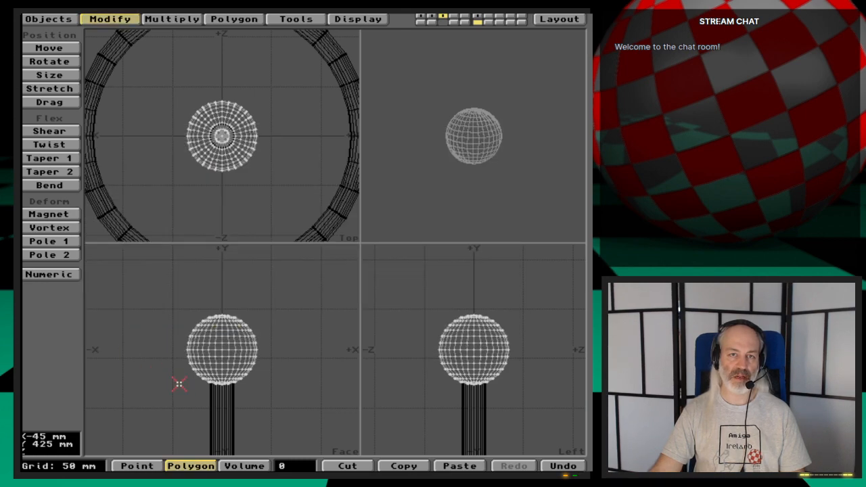
- Copy the ball into the layer that holds the combined base and post
key("x")
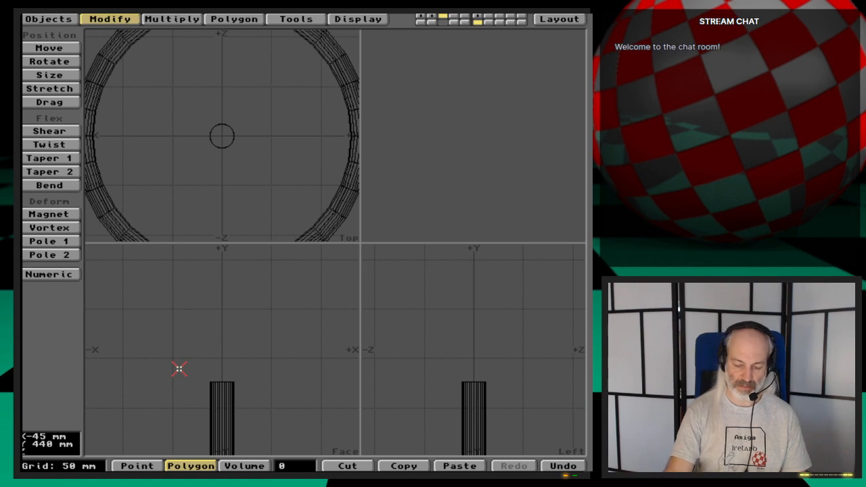
key("u")
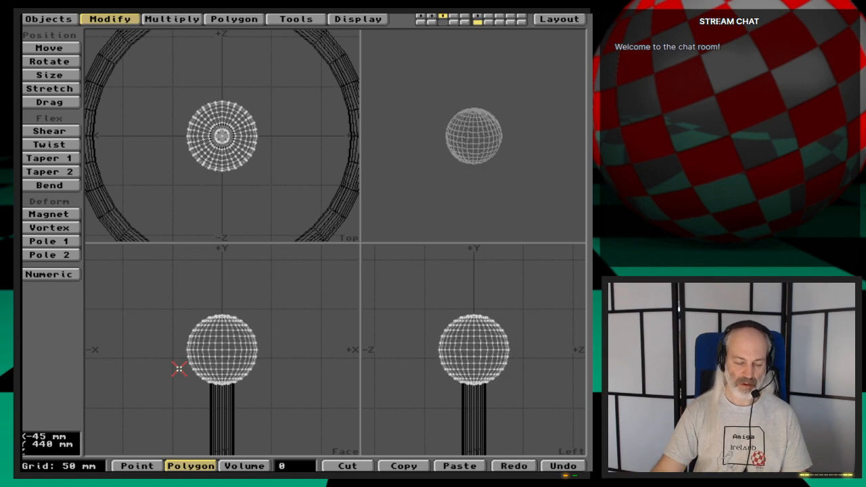
key("x")
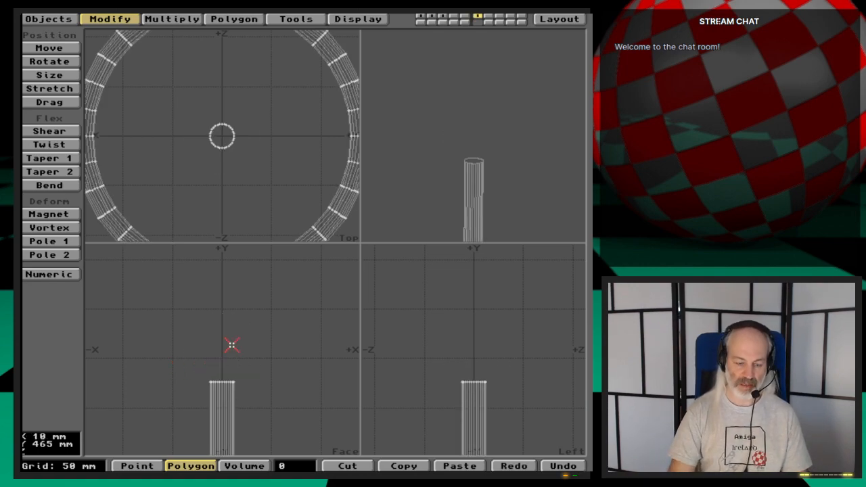
key("v")
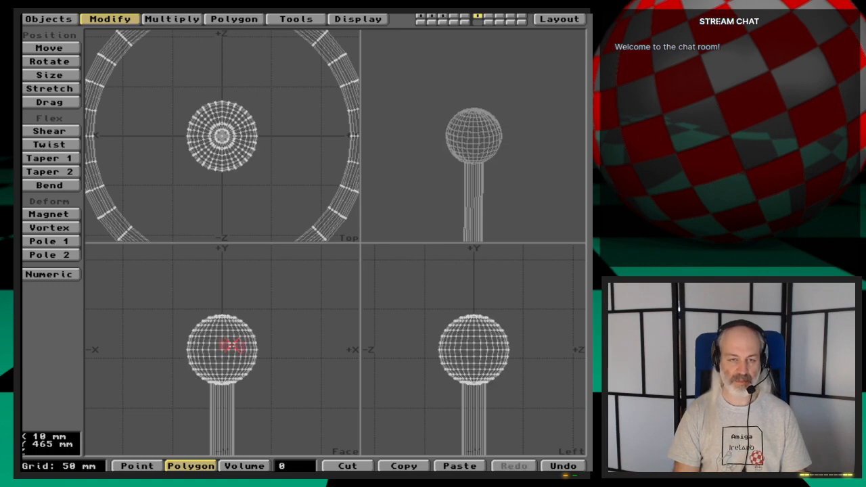
key("a")
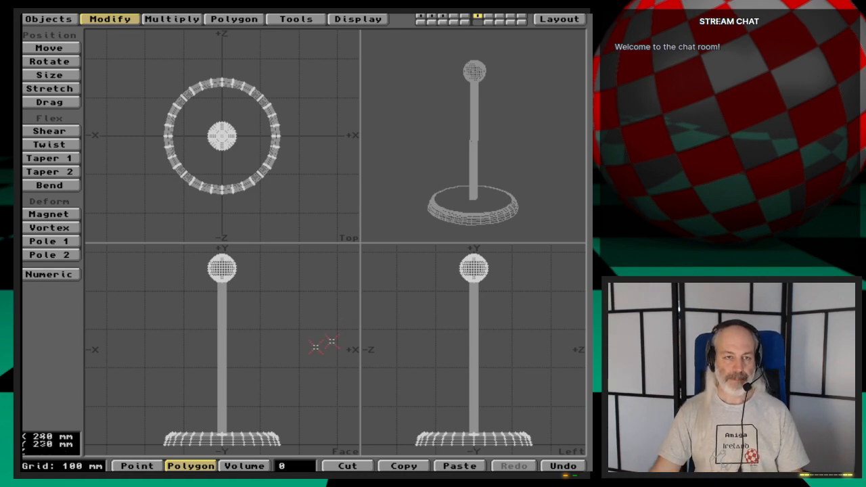
- Switch to Directory Opus, view the reference picture Mugtree-example.iff with Fastview, and return to Modeler
key("super+m")
key("super+m")
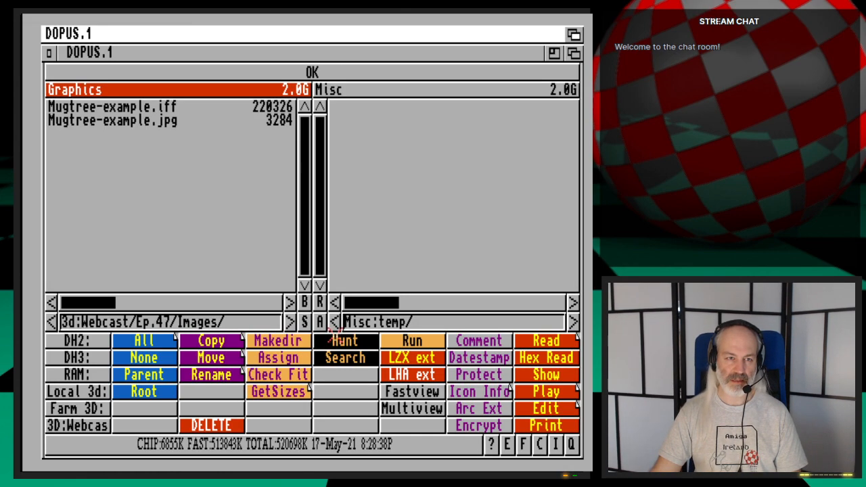
left_click(173, 137)
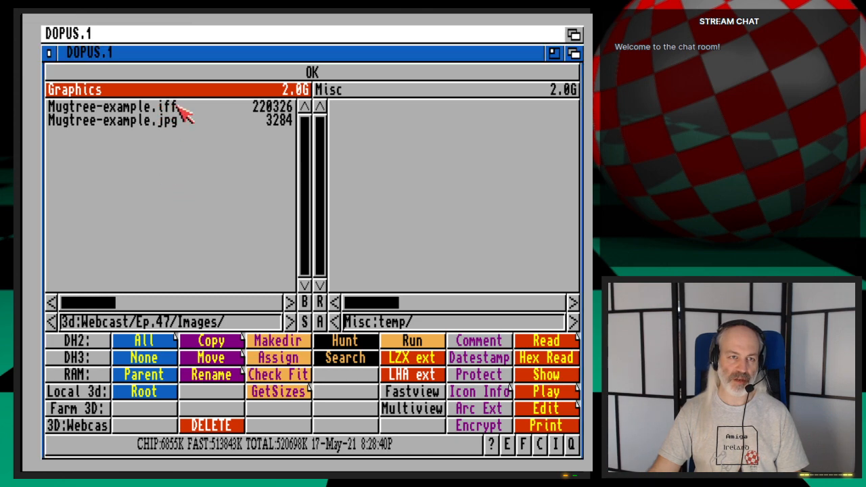
double_click(179, 107)
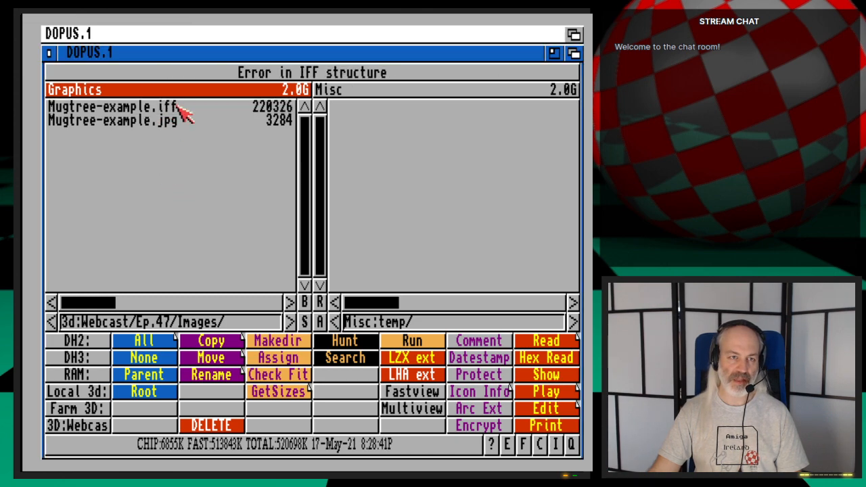
left_click(269, 108)
left_click(429, 393)
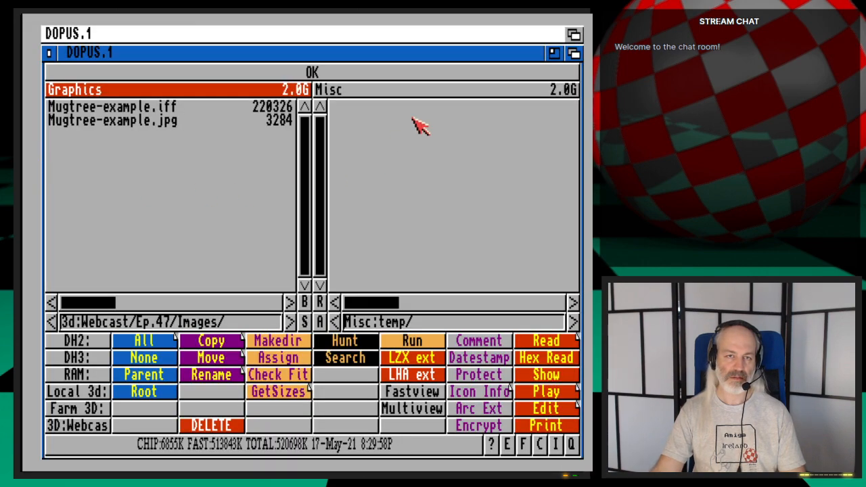
left_click(574, 34)
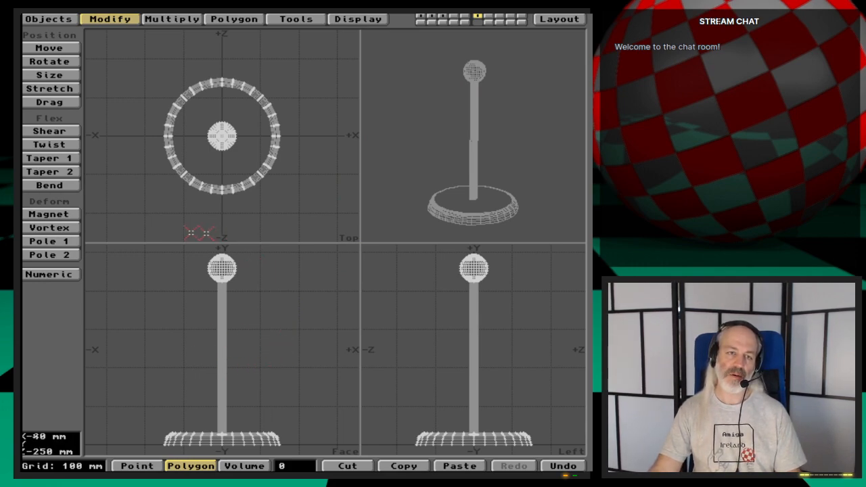
- Check the base, post and ball in their separate layers
left_click(419, 15)
left_click(431, 15)
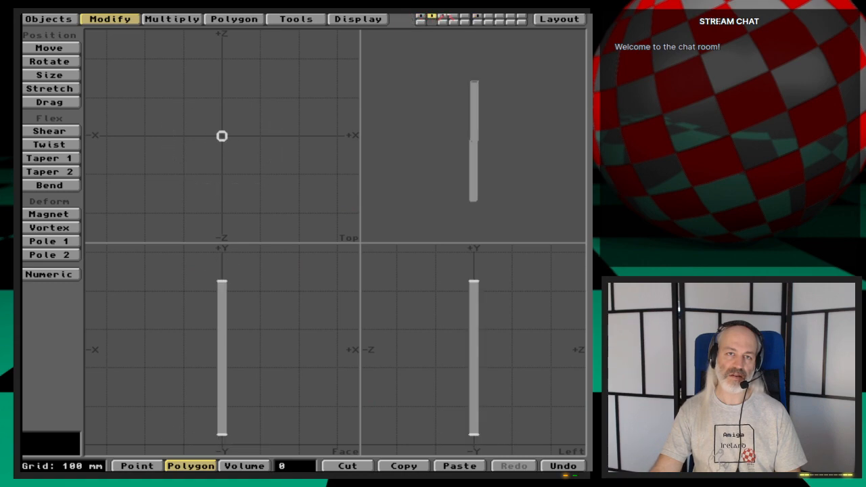
left_click(443, 15)
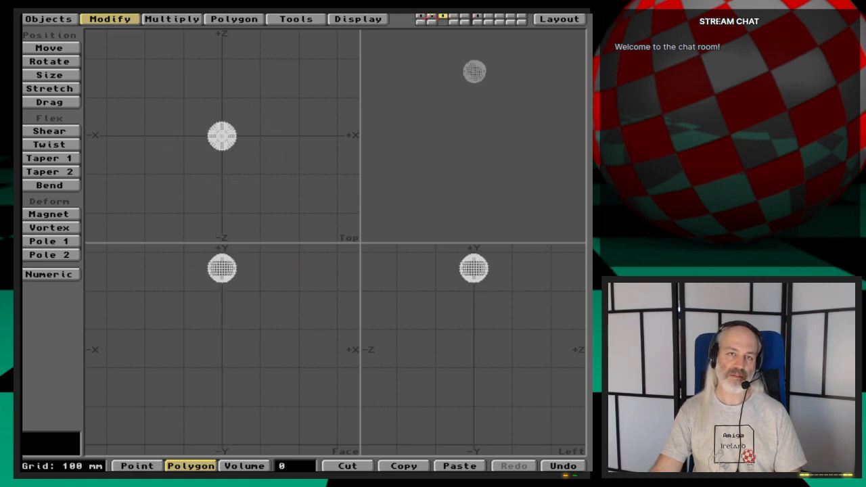
left_click(432, 15)
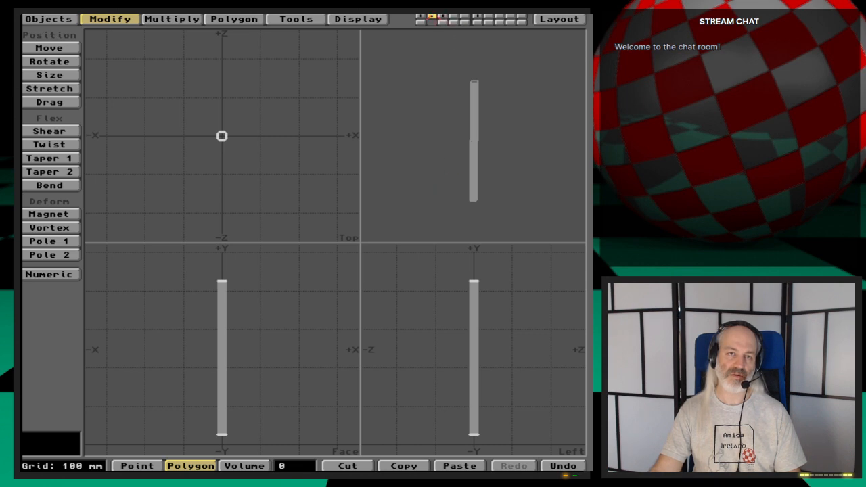
left_click(443, 15)
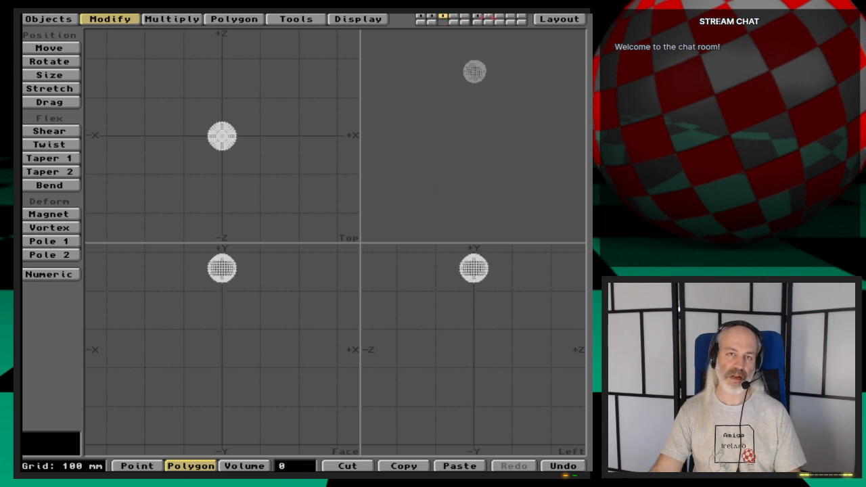
- Save the layer with the combined base, post and ball as the object file MugTree
left_click(479, 15)
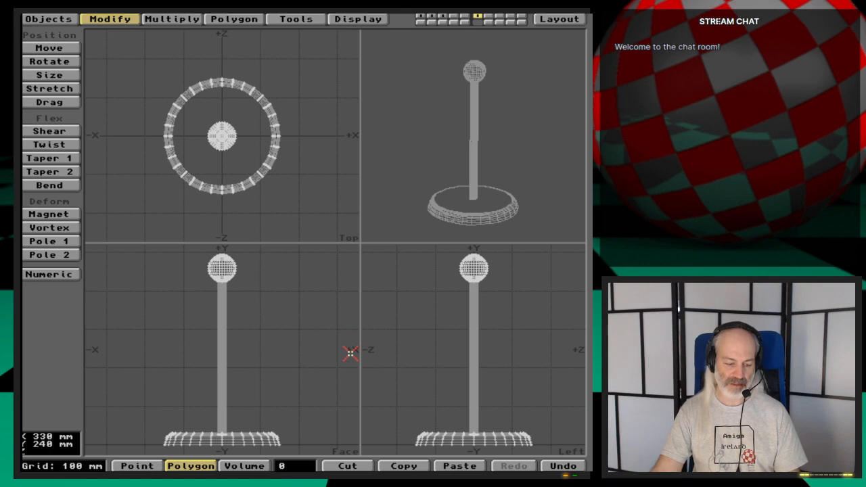
key("s")
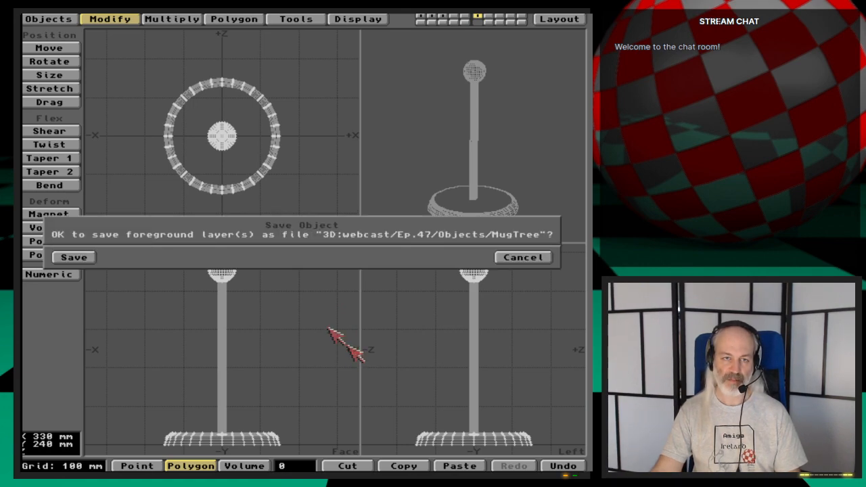
left_click(84, 257)
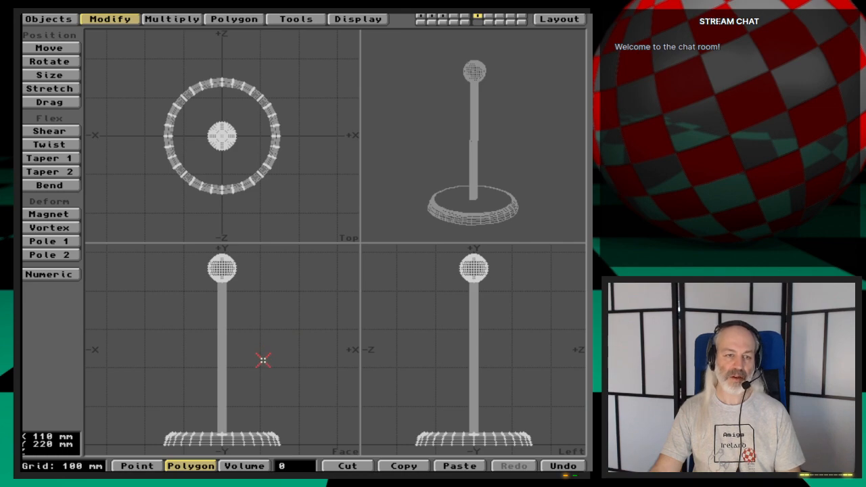
- Isolate the polygons with surface MugTree-Pole by hiding all others, and clear the selection
key("w")
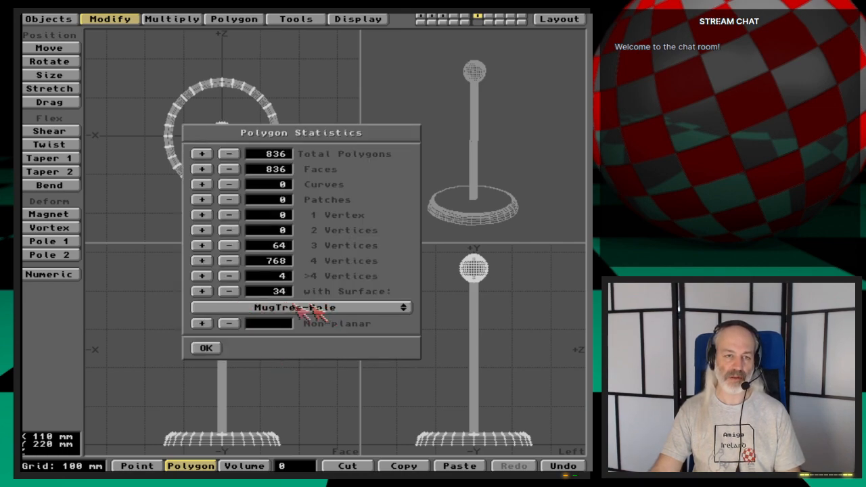
left_click_drag(379, 308, 449, 306)
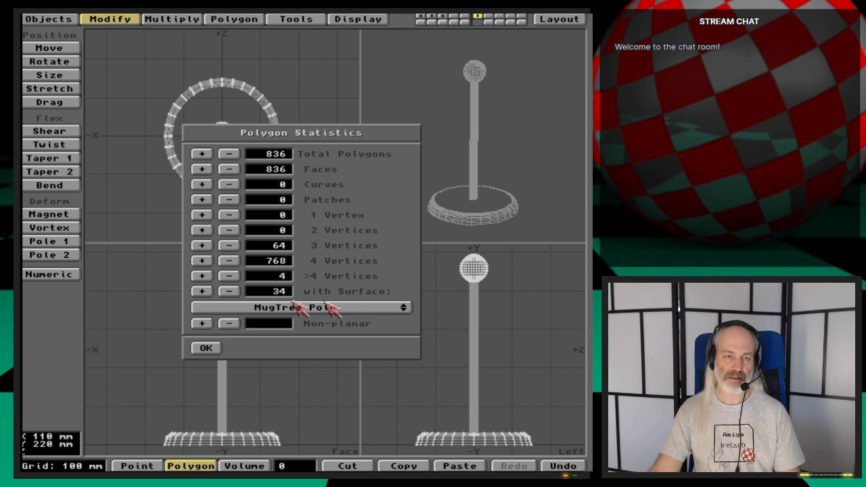
left_click(202, 292)
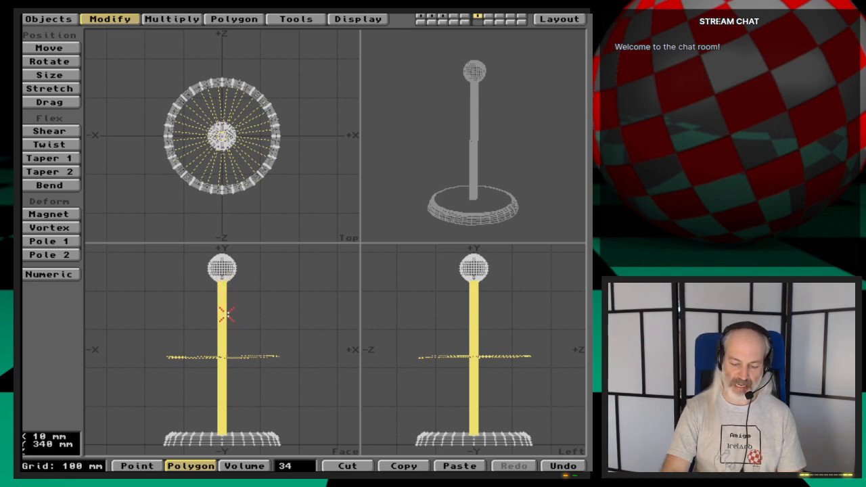
key("=")
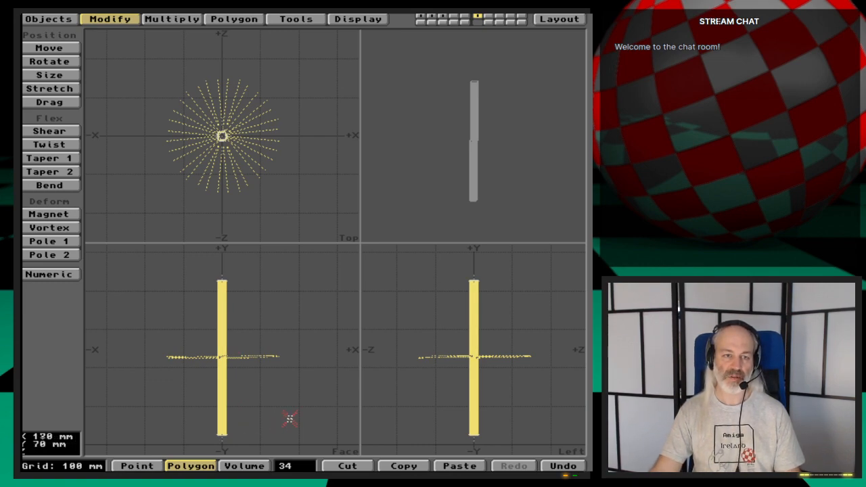
left_click(298, 467)
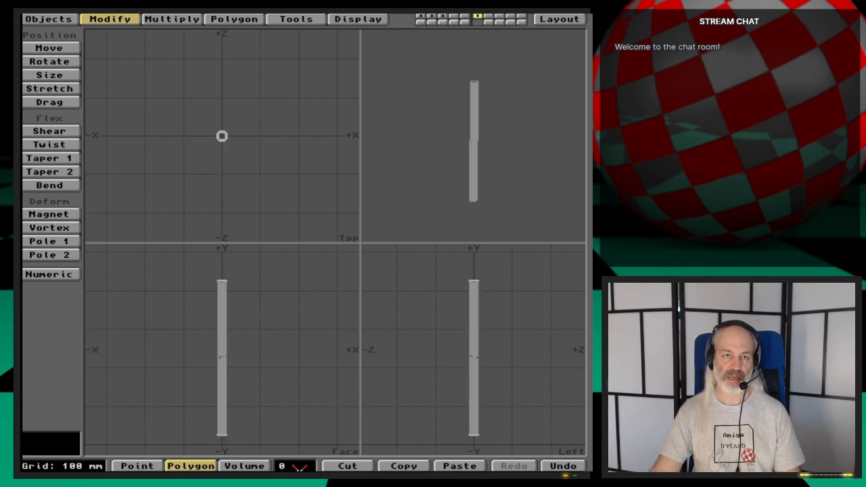
- Select the points around the top rim of the pole
left_click(336, 19)
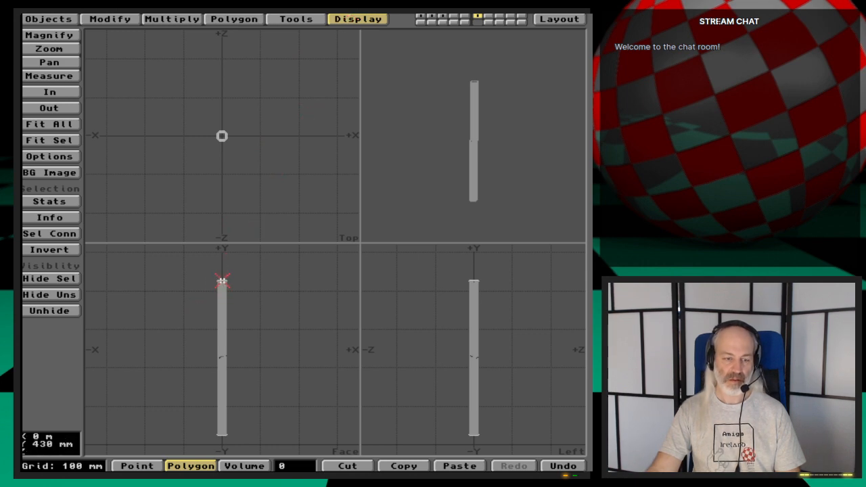
key("g")
key("period")
key("period")
key("period")
key("period")
key("period")
key("period")
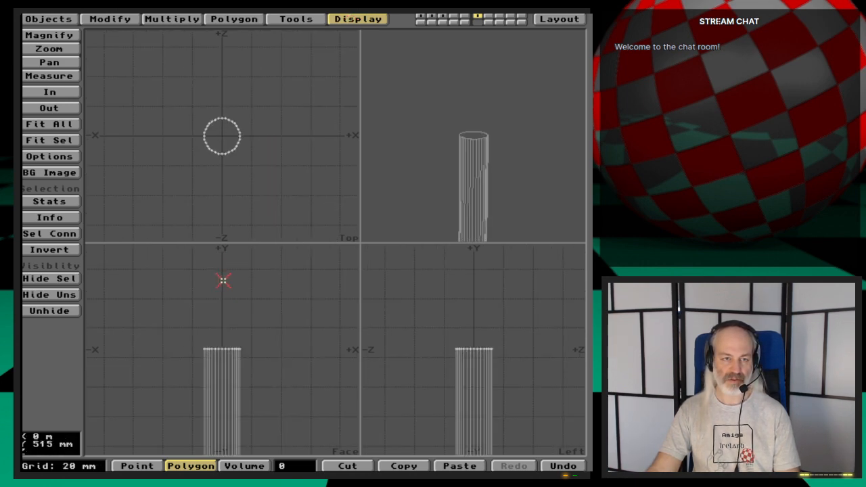
key("period")
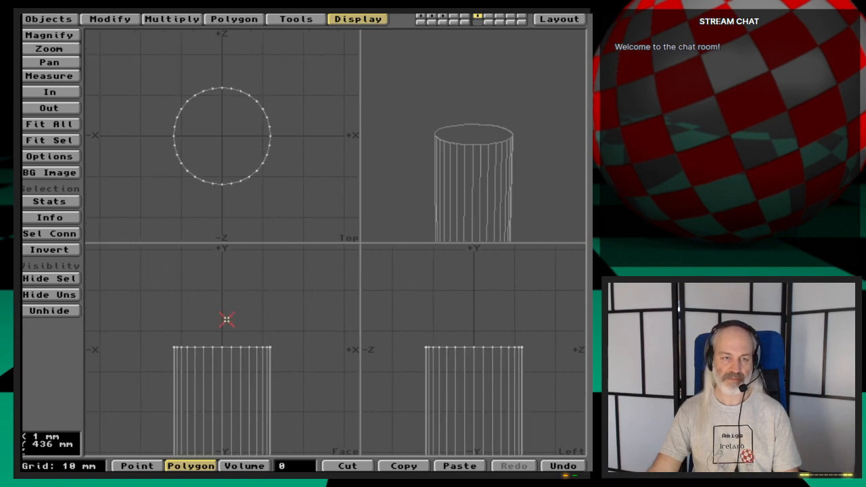
key("space")
key("space")
mouse_move(226, 319)
right_mouse_down()
mouse_move(129, 373)
mouse_move(339, 364)
mouse_move(291, 311)
mouse_move(167, 312)
right_mouse_up()
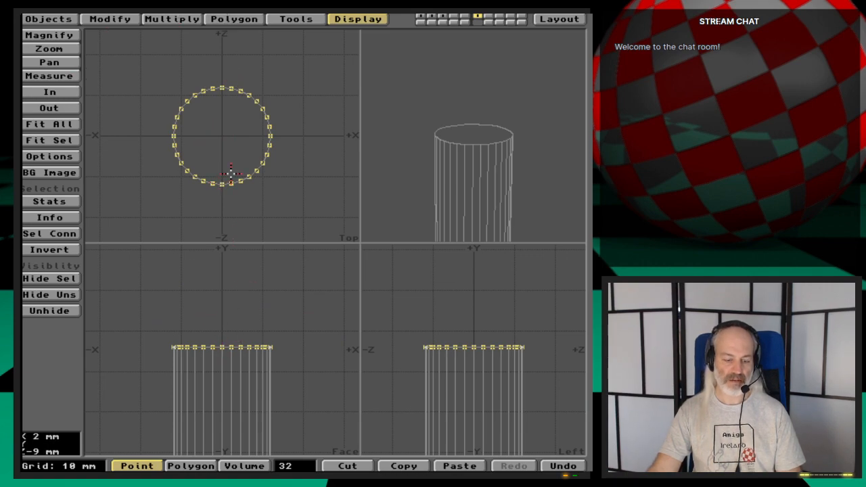
- Stretch the pole's top rim by a factor of 1.05 in X and Z about the origin, keeping Y at 1.0
key("h")
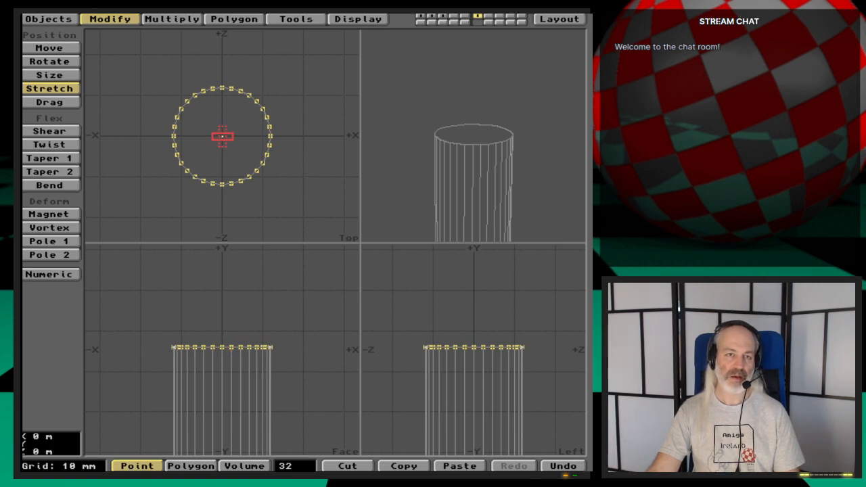
left_click(222, 137)
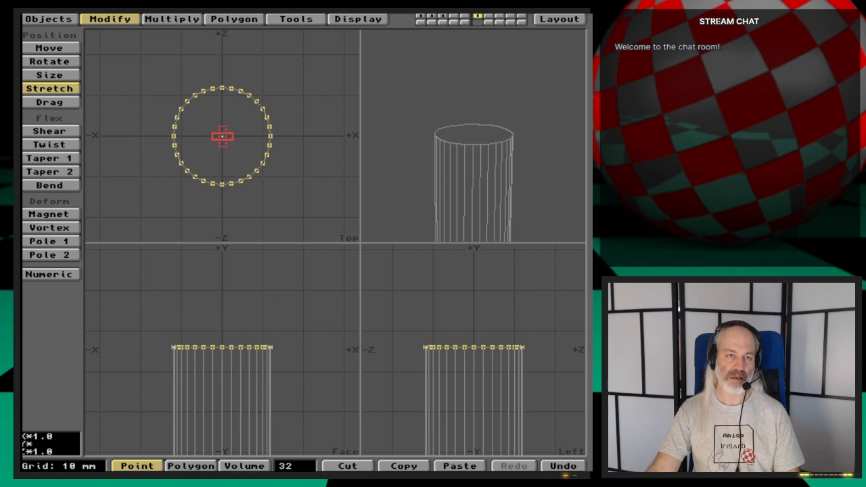
key("n")
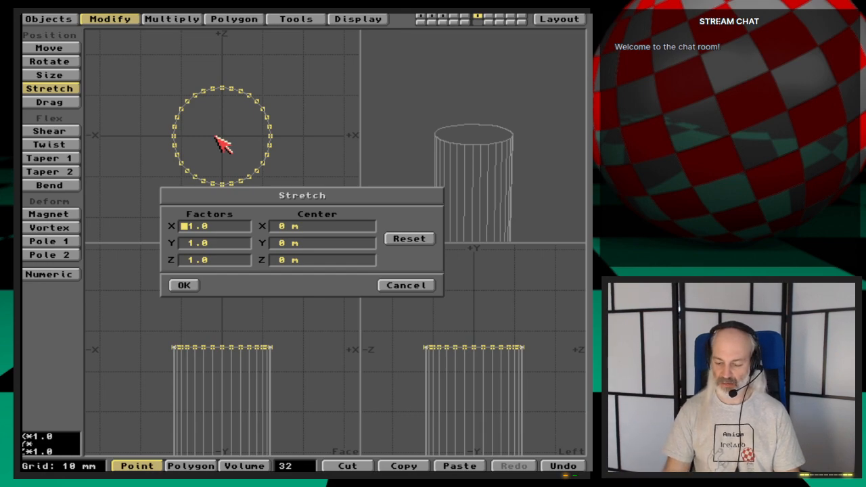
type("1.0")
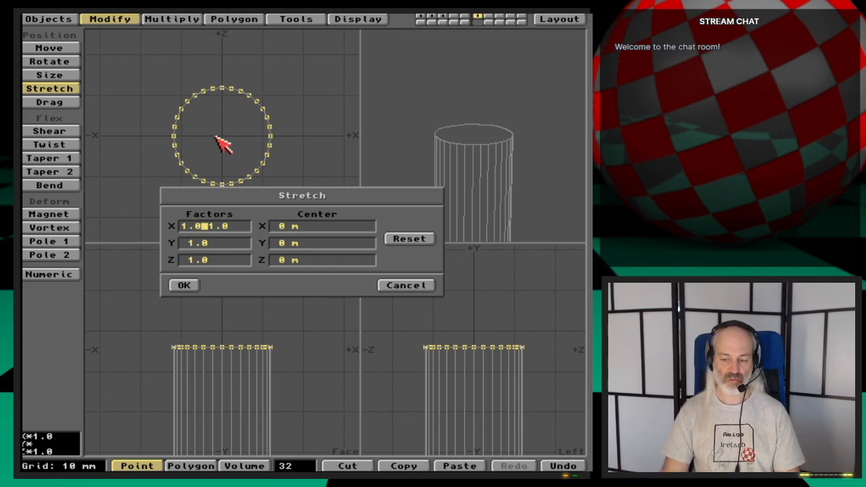
type("5")
key("Tab")
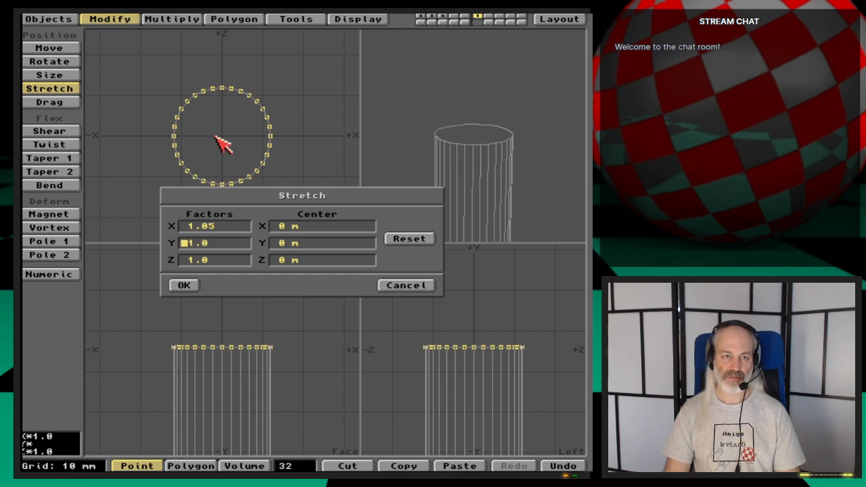
key("Tab")
type("1.0")
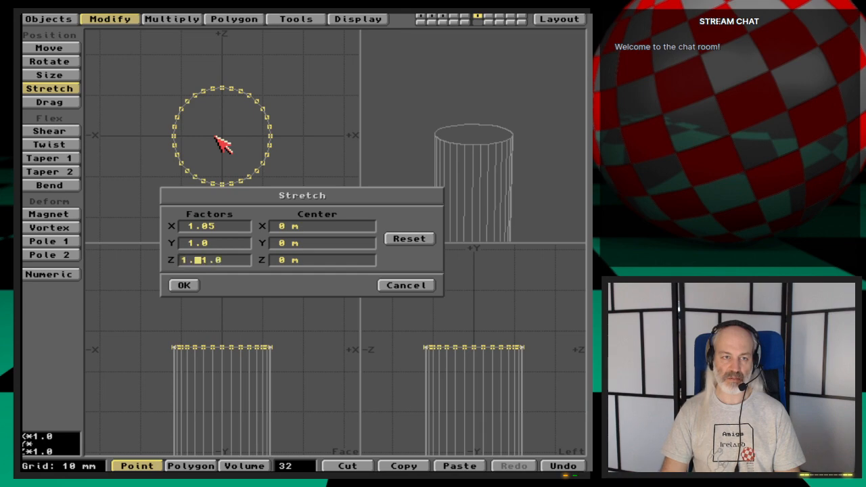
type("51.0")
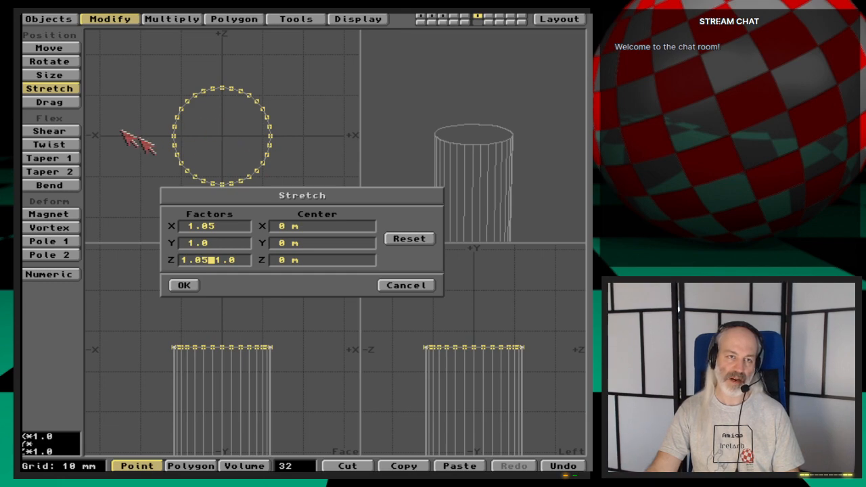
left_click(184, 285)
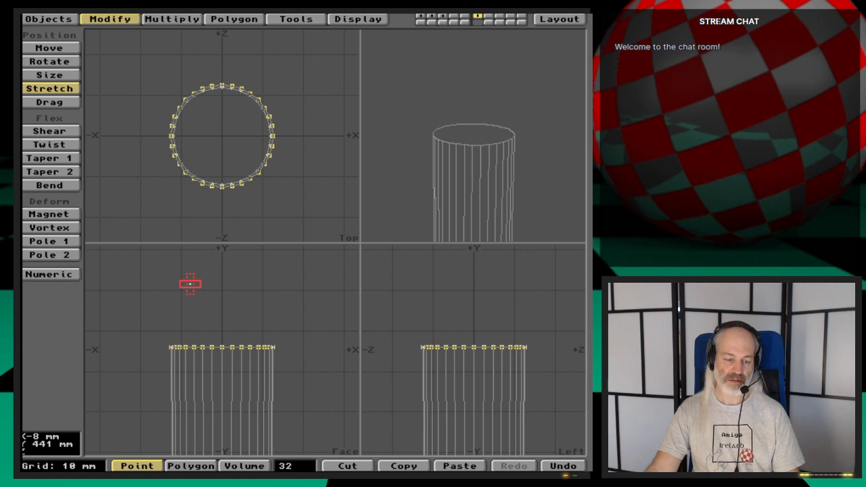
key("a")
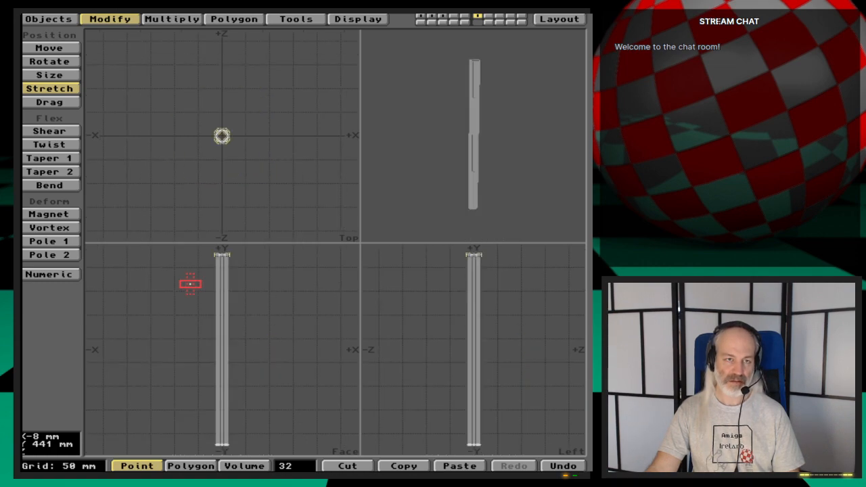
- Stretch the pole's top rim twice more by 1.05 in X and Z about the origin, and clear the selection
key("n")
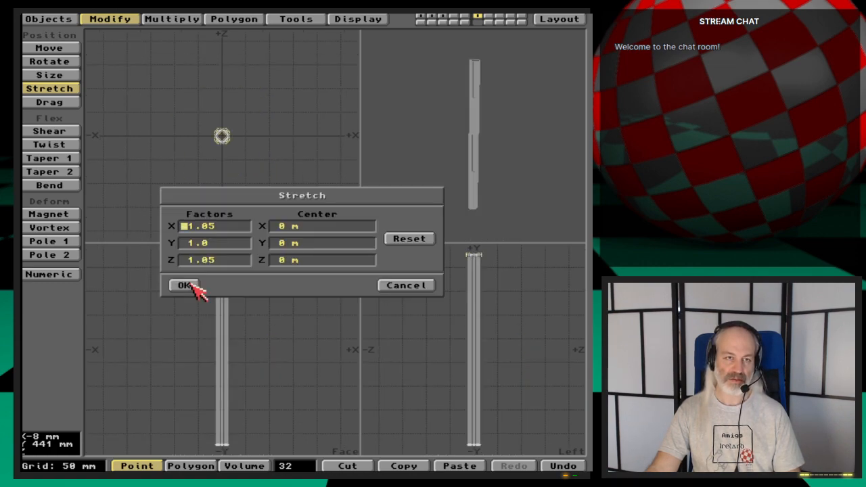
left_click(193, 285)
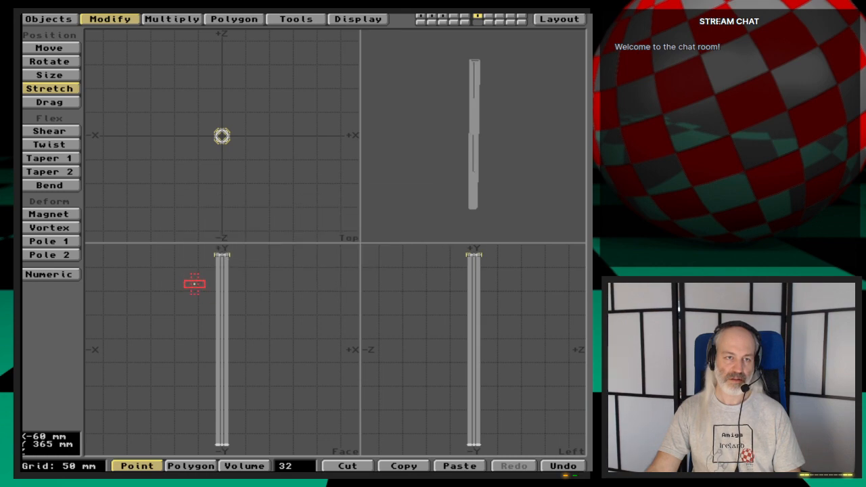
key("n")
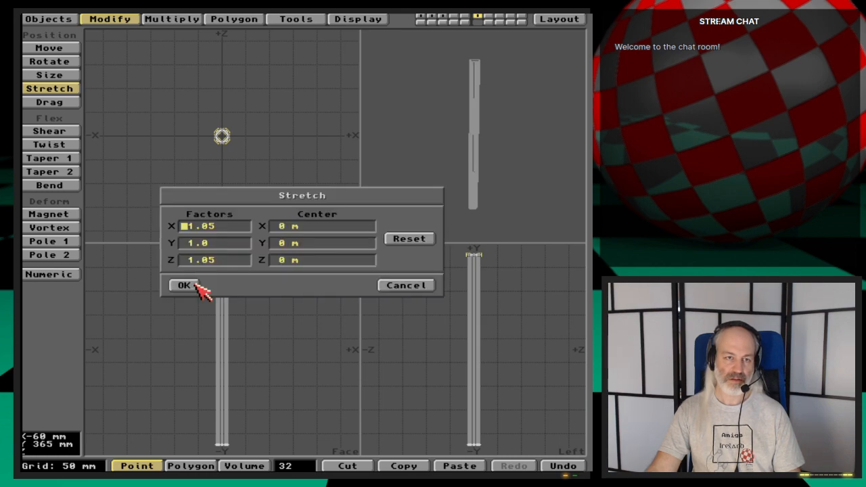
left_click(185, 285)
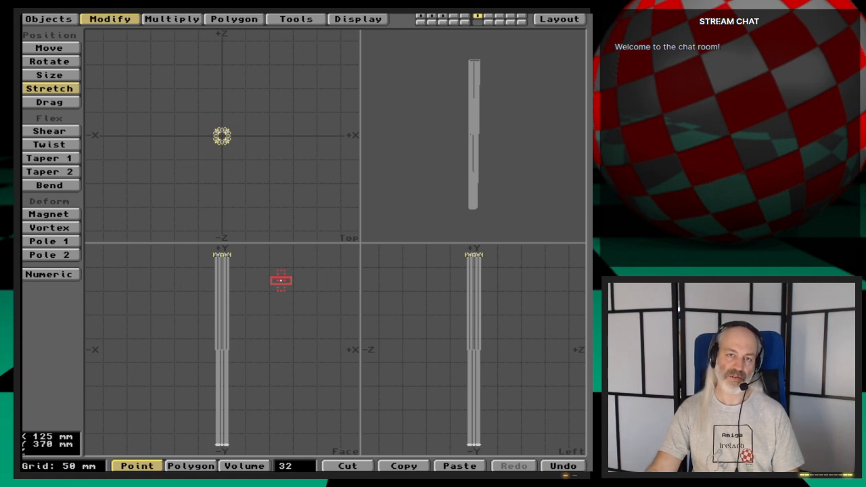
key("space")
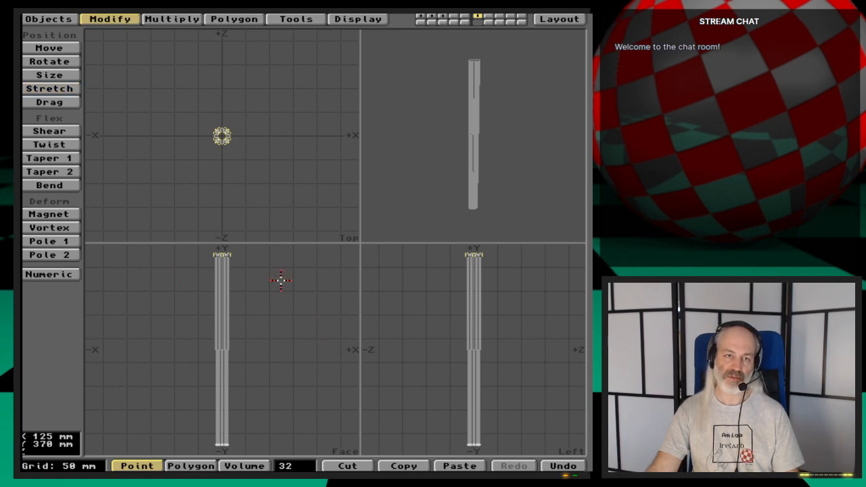
left_click(296, 465)
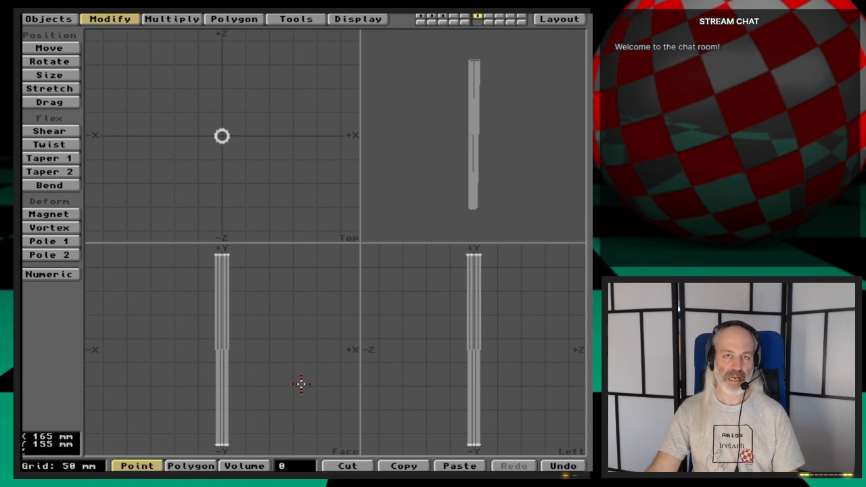
- Unhide all parts of the mug tree and save the layer to the object file MugTree
key("backslash")
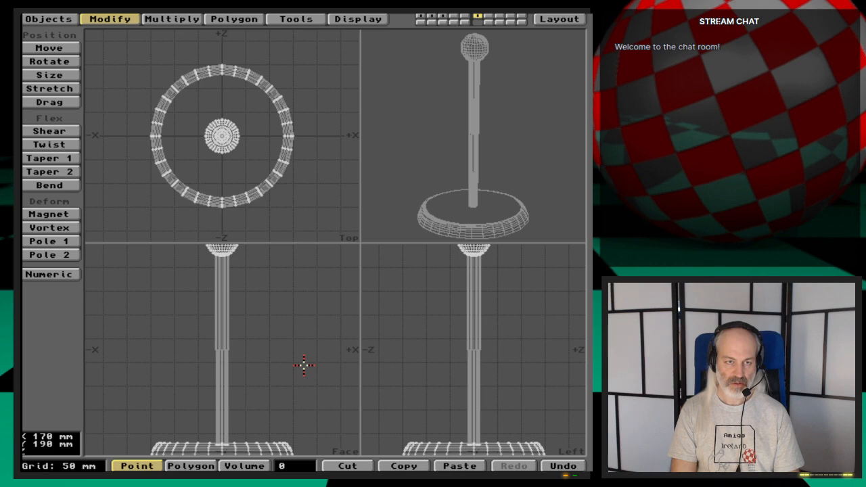
key("s")
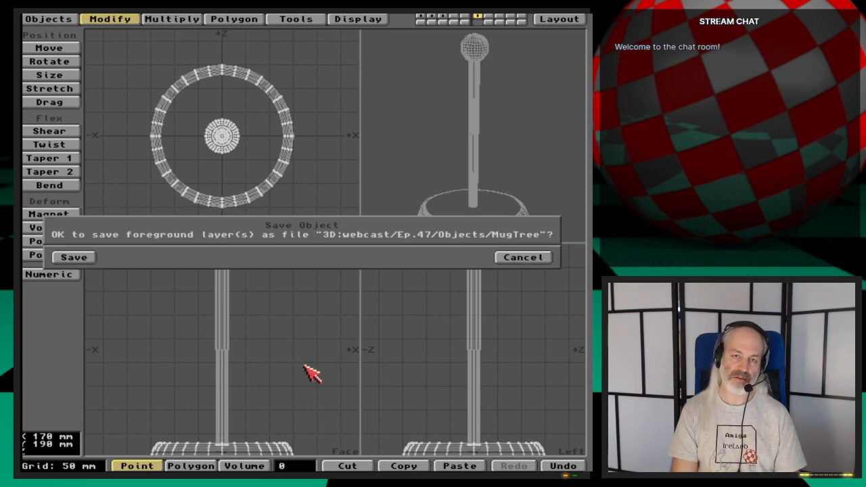
key("Return")
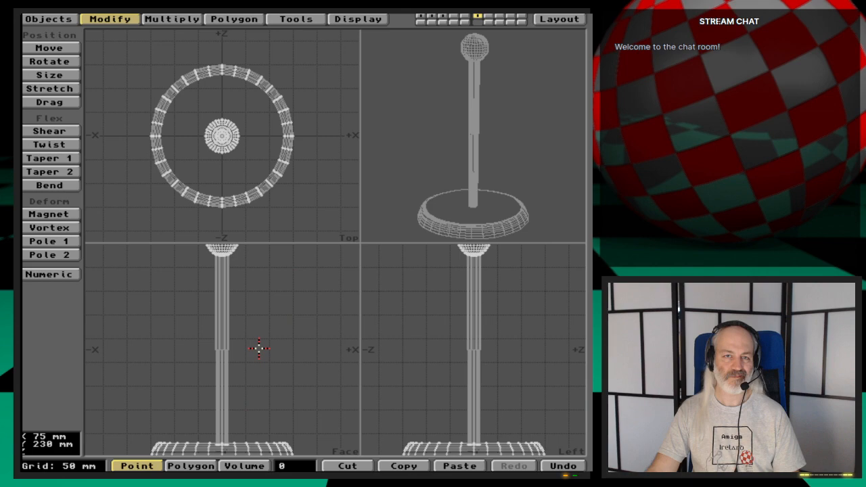
- Isolate the polygons with surface MugTree-Pole by hiding all others, clear the selection and return to point selection mode
key("space")
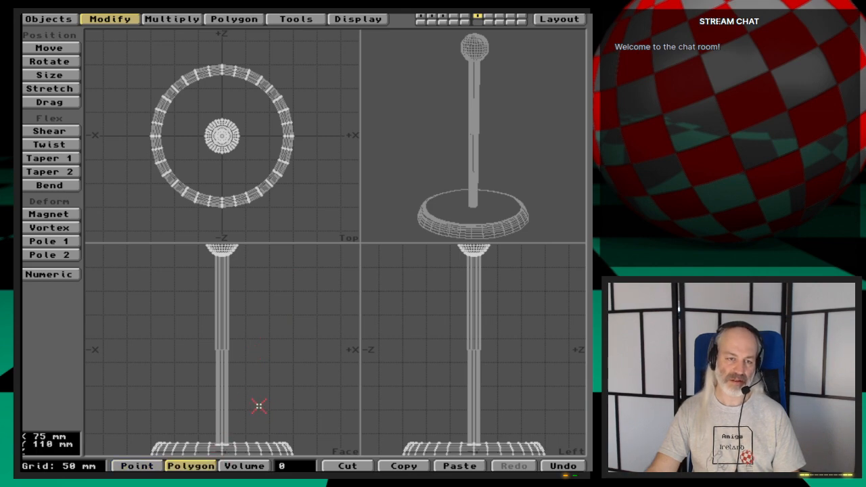
key("w")
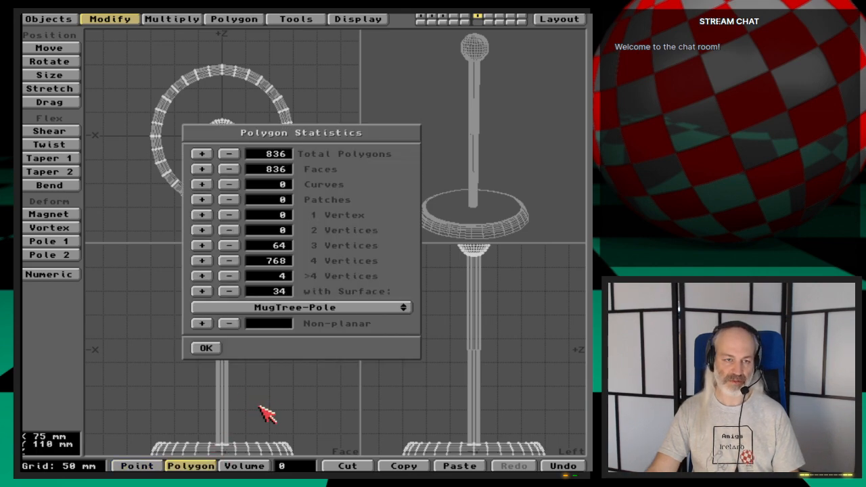
left_click(208, 297)
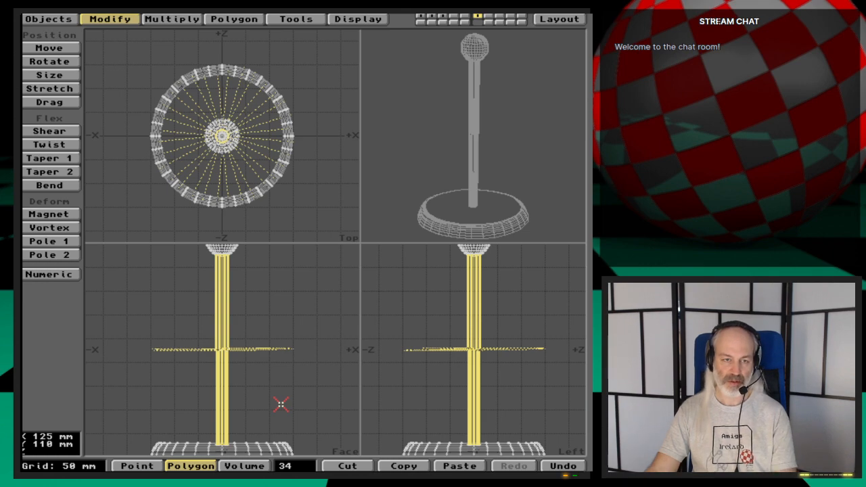
key("=")
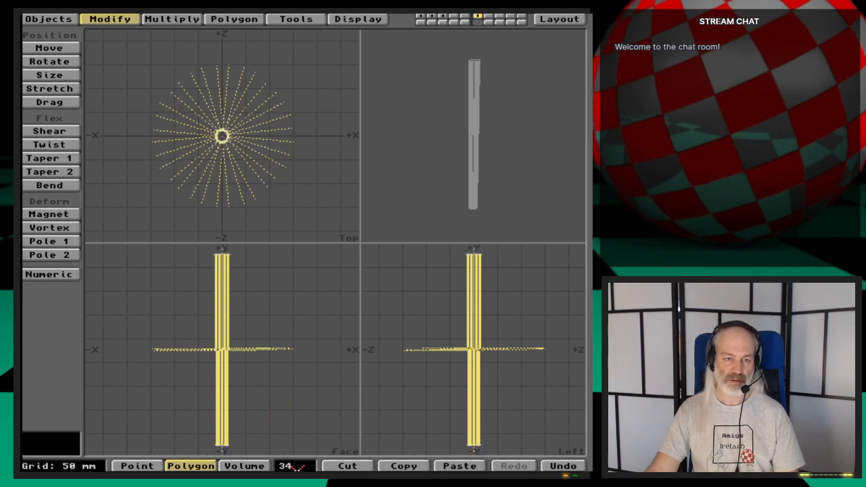
left_click(298, 467)
key("space")
key("space")
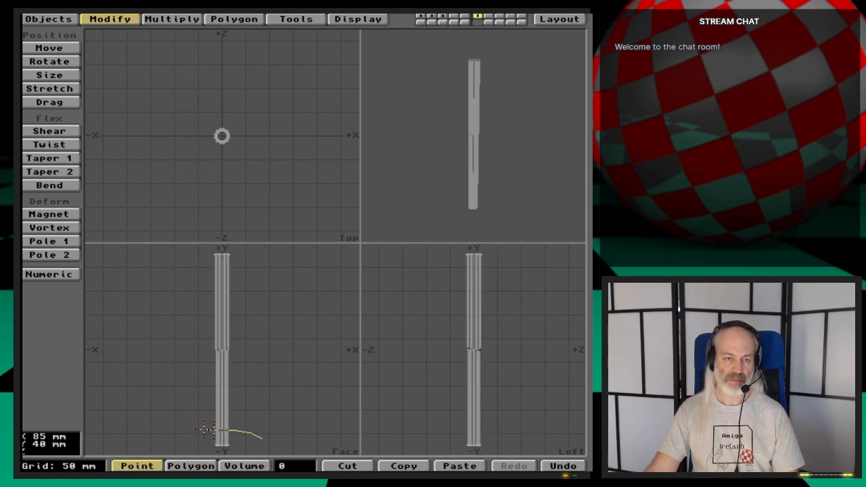
- Select the points around the pole's bottom rim, stretch them by 1.05 in X and Z about the origin, and clear the selection
right_click_drag(259, 428, 228, 423)
key("a")
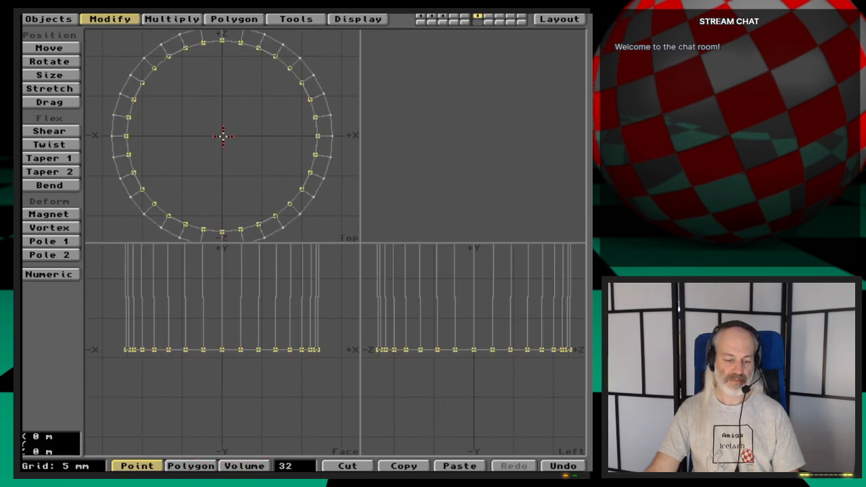
key("h")
left_click_drag(221, 136, 222, 136)
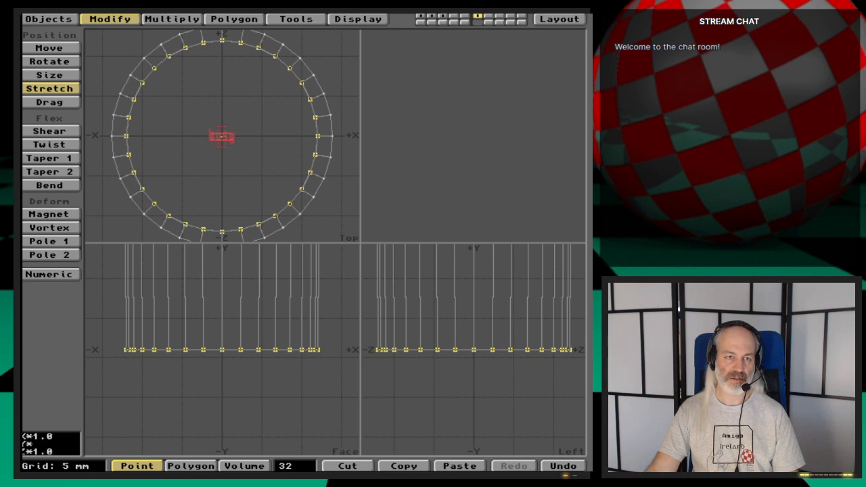
key("n")
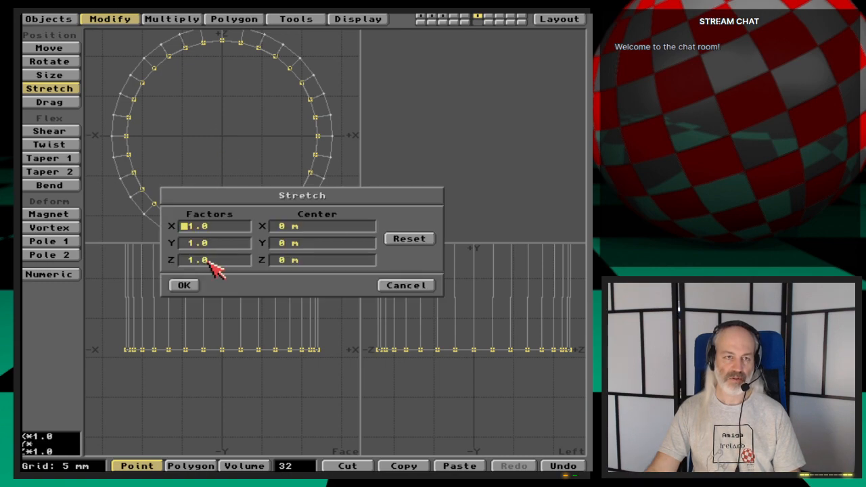
type("1.05")
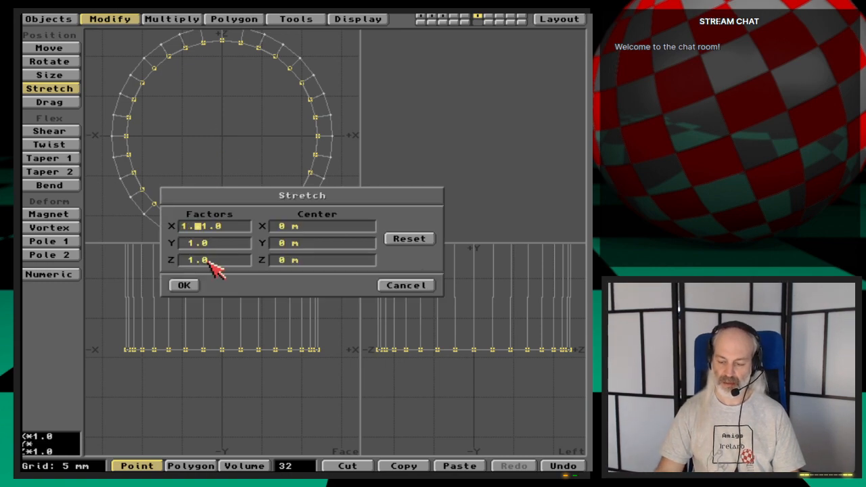
key("Tab")
key("Tab")
type("1.05")
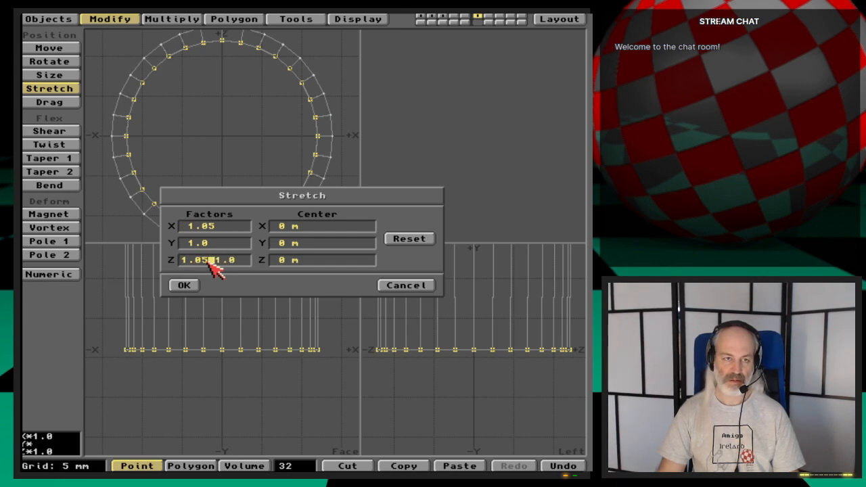
key("Tab")
key("Return")
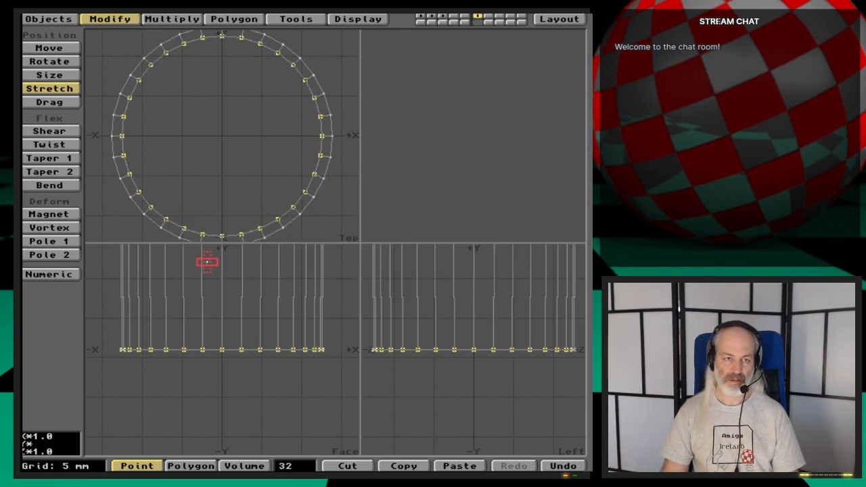
key("space")
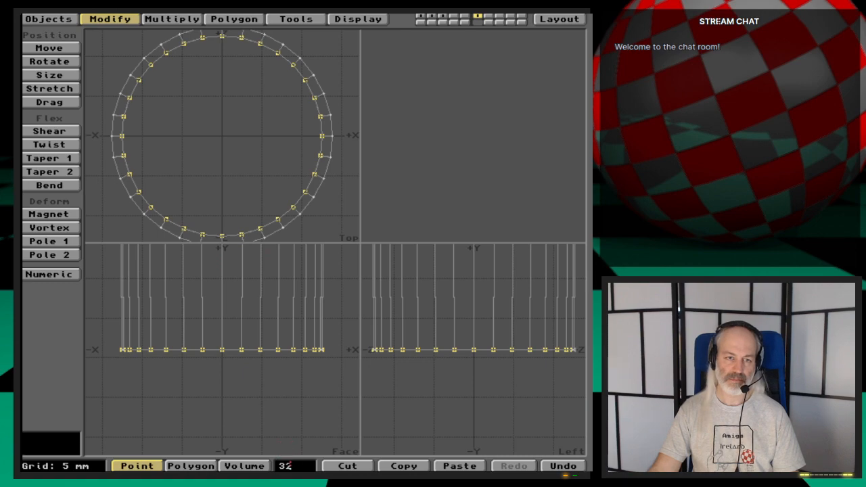
left_click(290, 466)
- Bring the hidden base and ball back into view and save the reshaped mug tree over the MugTree object file
key("a")
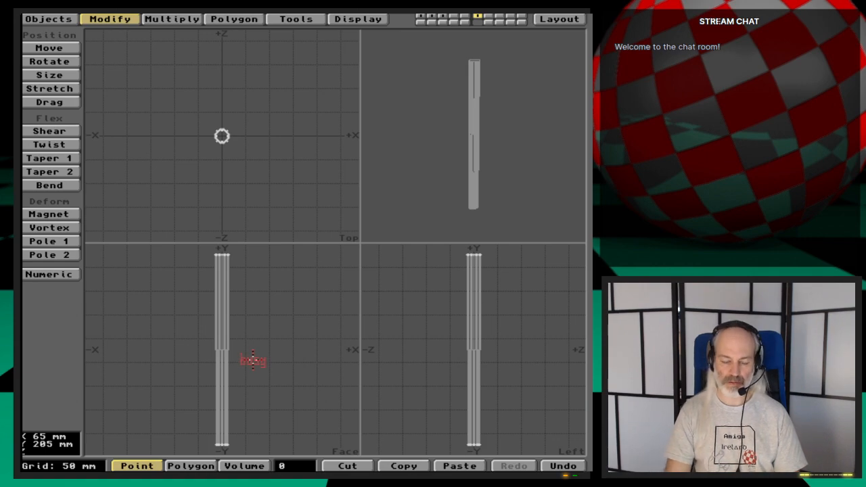
key("a")
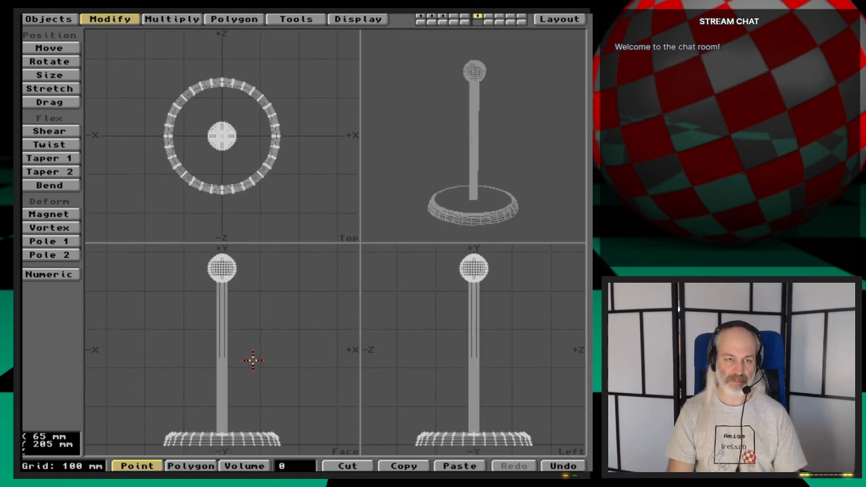
key("s")
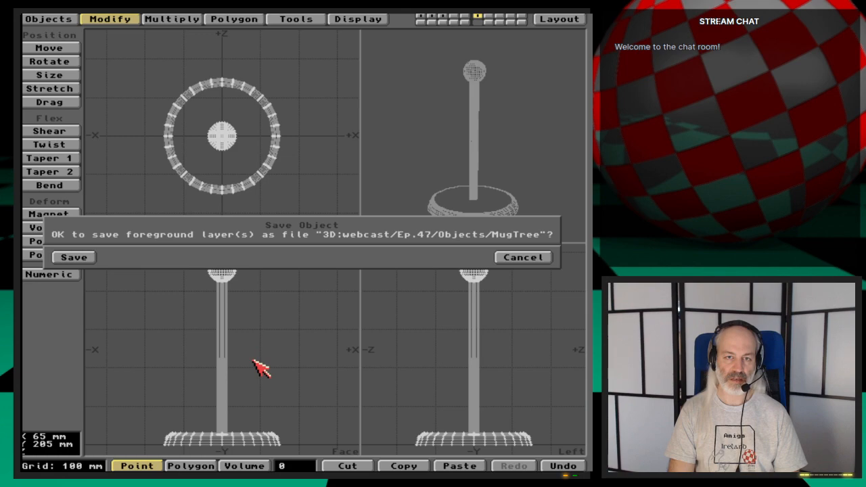
key("Return")
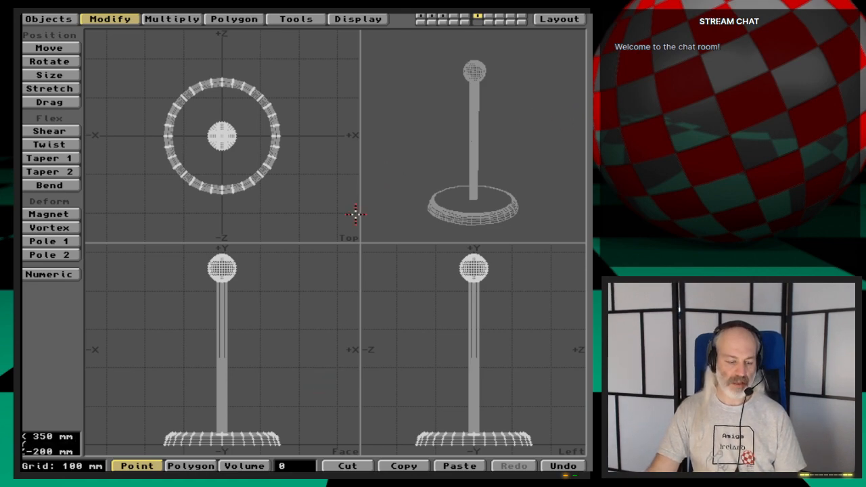
- Switch to Directory Opus, examine the pegs in the reference picture Mugtree-example.iff, and return to Modeler
key("super+m")
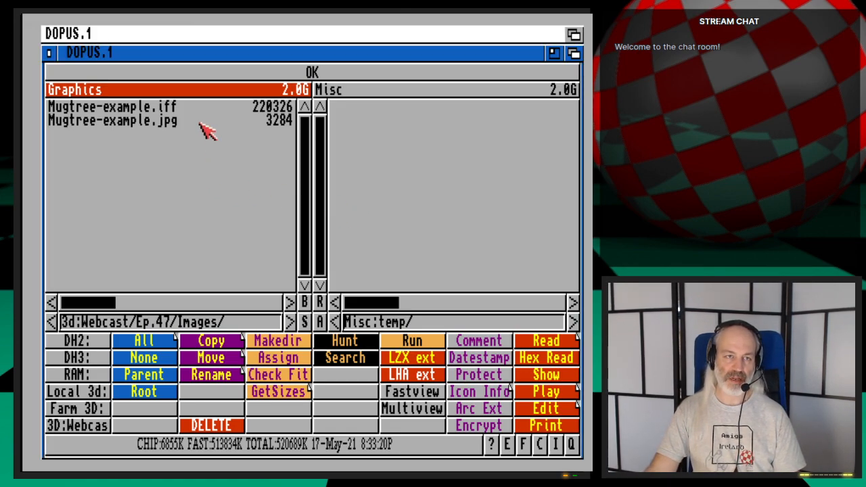
left_click(210, 108)
left_click(431, 392)
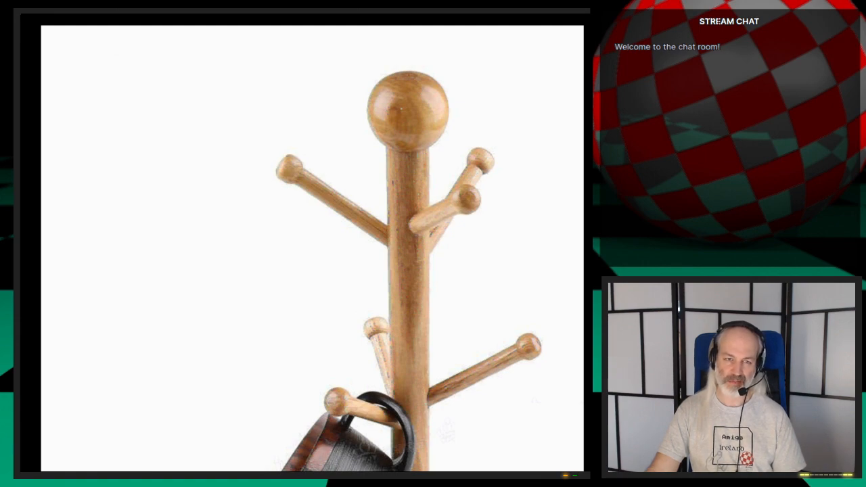
left_click(415, 362)
left_click(575, 34)
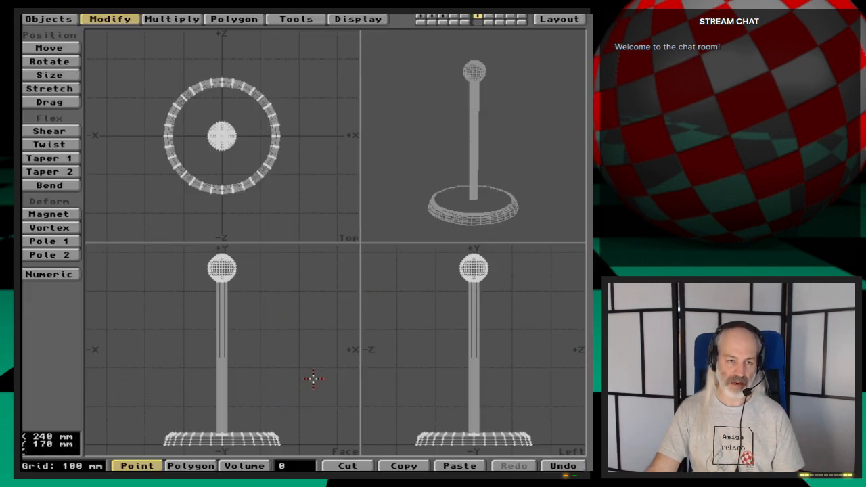
- Move the polygons with surfaces MugTree-Pole and MugTree-BallEnd from layer 6 to layer 5, and display layer 6 in the background
key("space")
key("w")
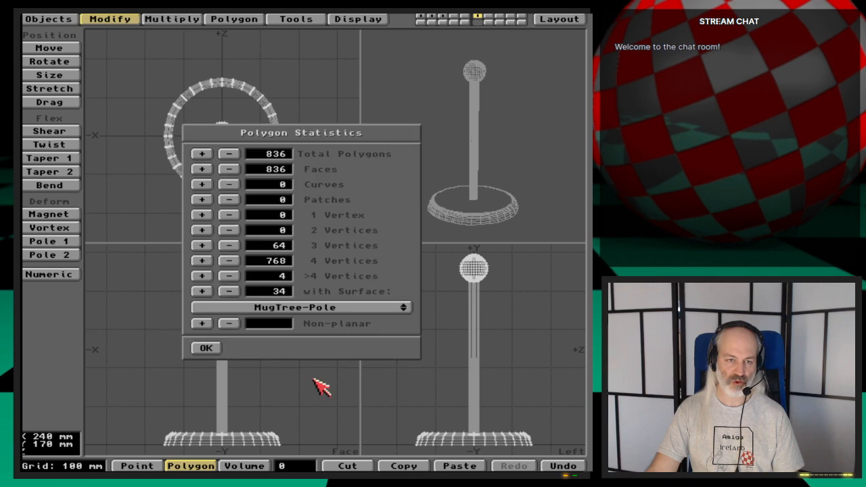
left_click(202, 296)
key("w")
left_click(352, 309)
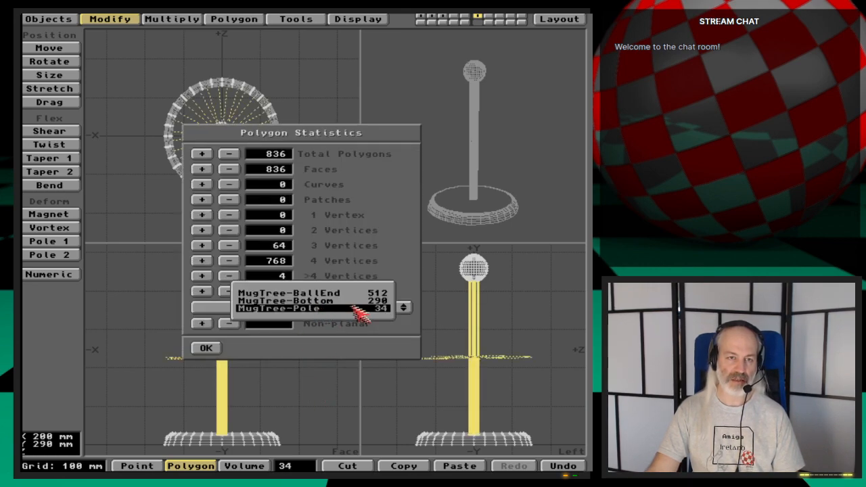
left_click(394, 292)
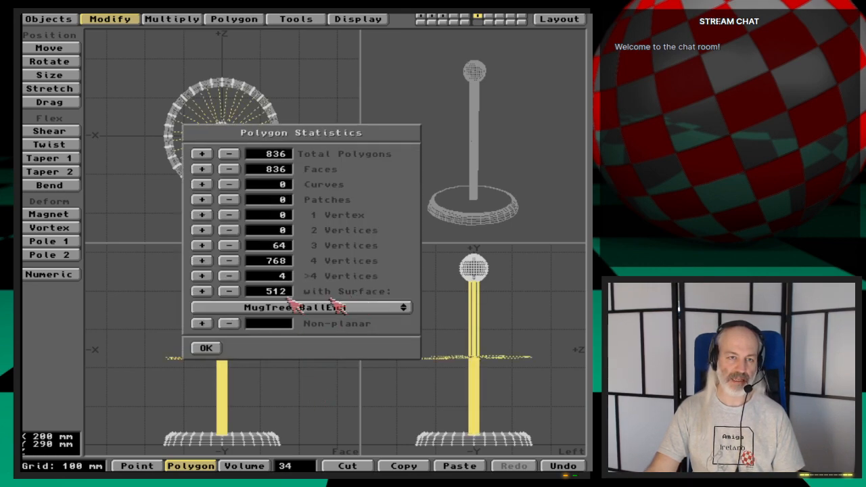
left_click(201, 291)
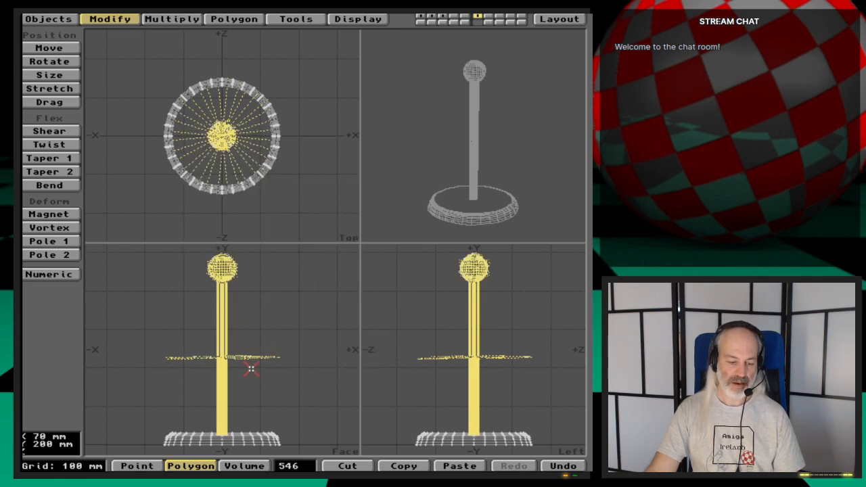
key("slash")
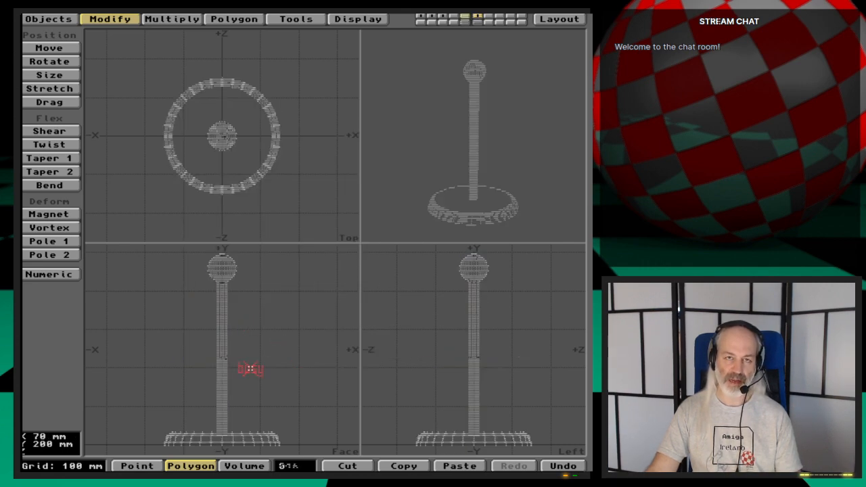
key("5")
key("v")
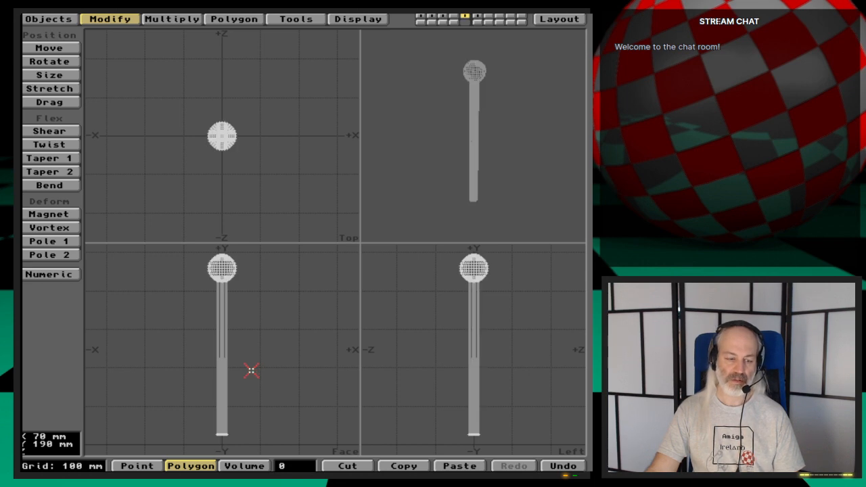
left_click(476, 23)
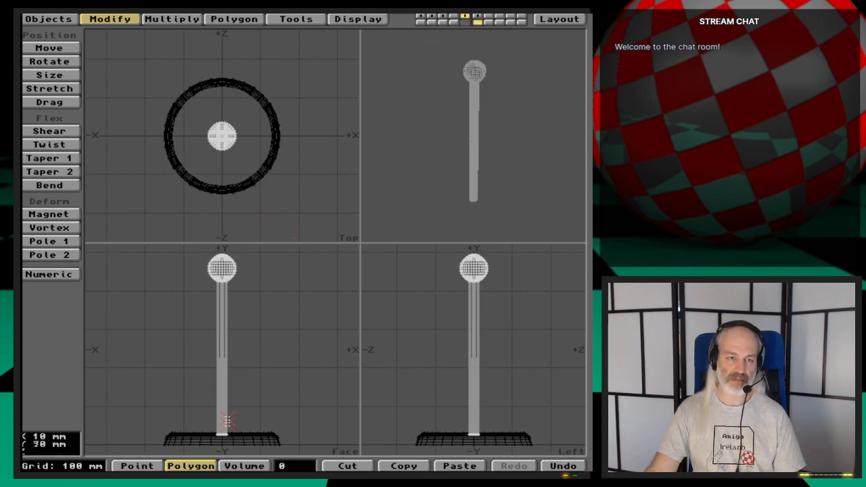
- Scale the copied pole and ball end by a factor of 0.5 about X 0 m, Y 250 mm, Z 0 m
key("shift+h")
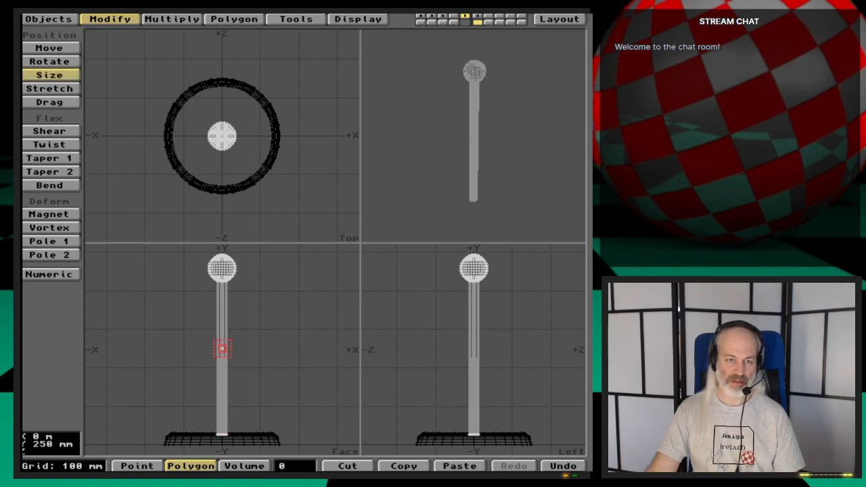
left_click(222, 350)
type("n.5")
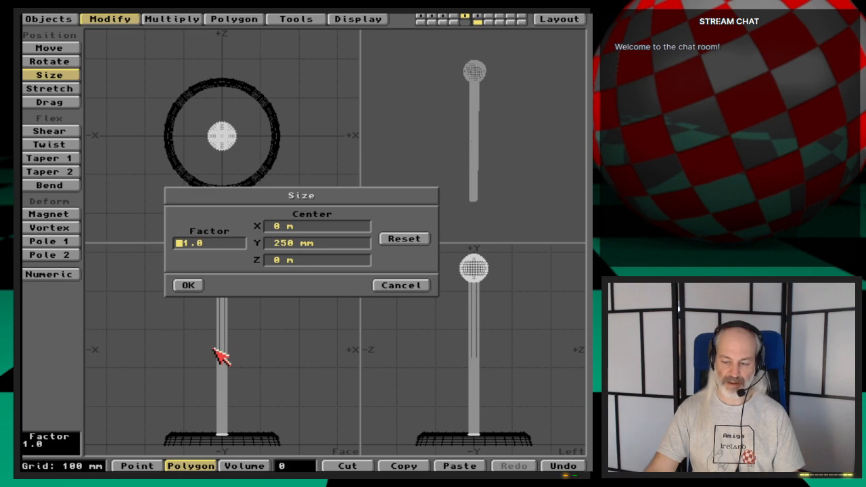
key("Return")
key("Return")
key("Return")
key("Return")
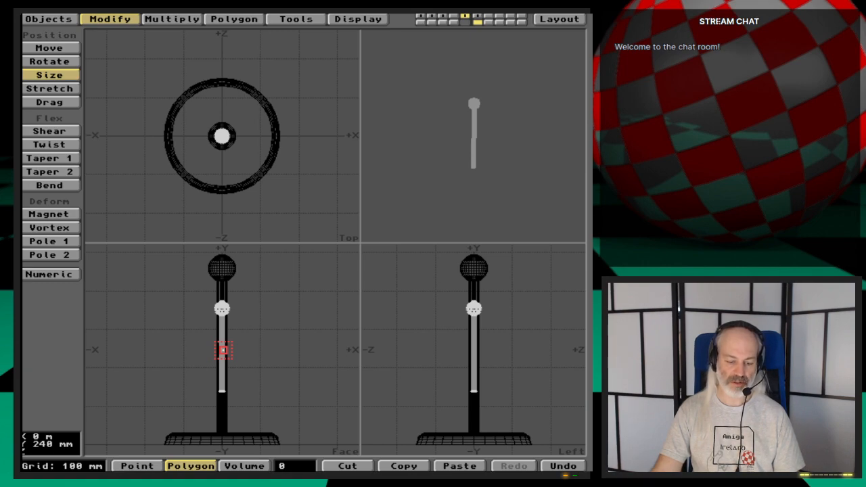
- Shrink the copied pole and ball end further by a factor of 0.7, keeping the same centre at Y 250 mm
type("n")
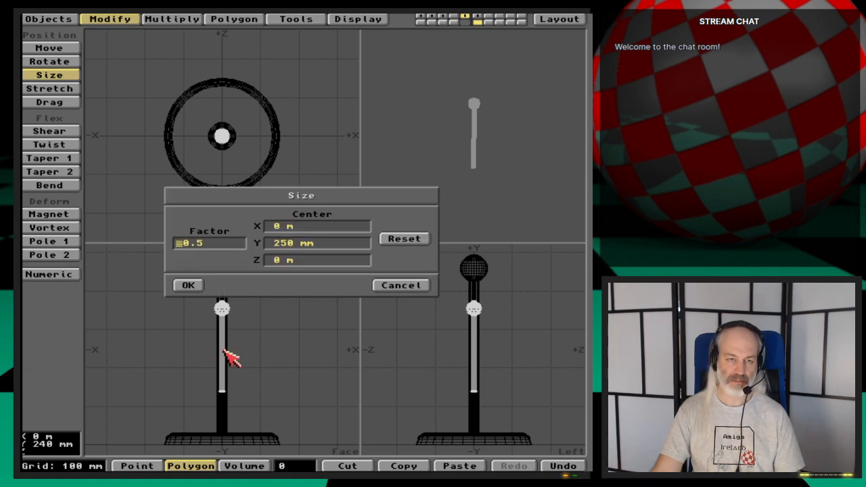
type(".7")
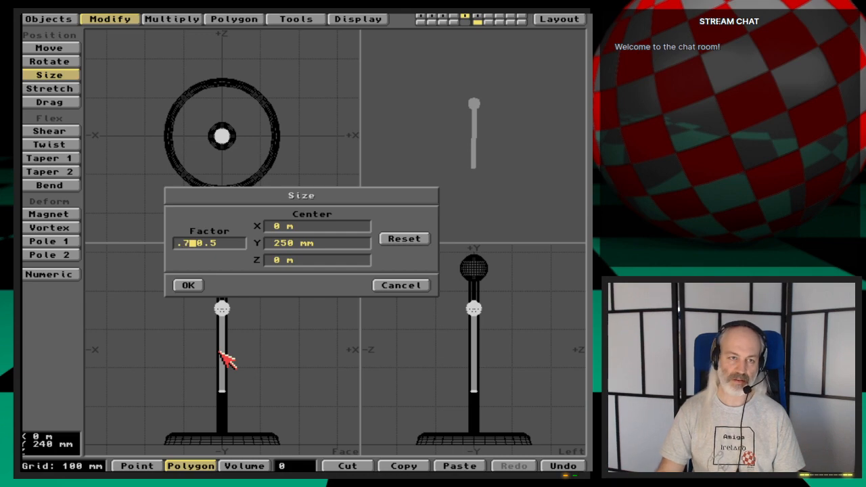
key("Tab")
key("Tab")
key("Tab")
key("Return")
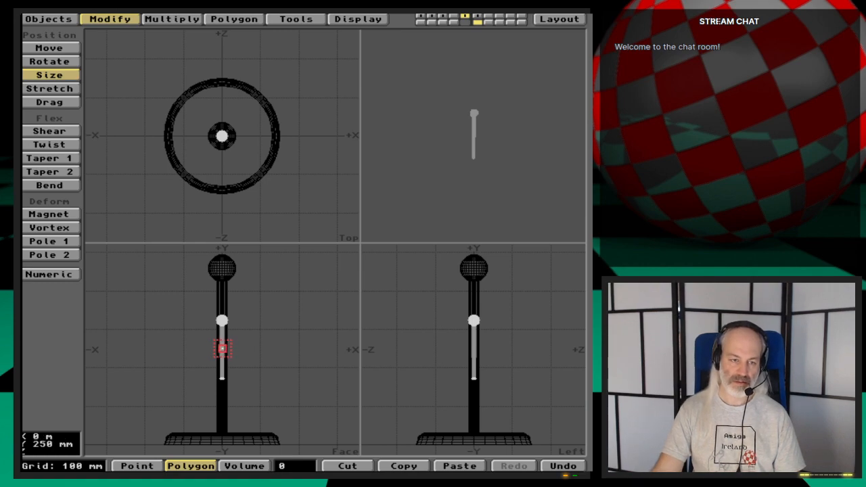
- Move the scaled peg 95 mm in X and 35 mm in Y so it stands beside the pole
key("g")
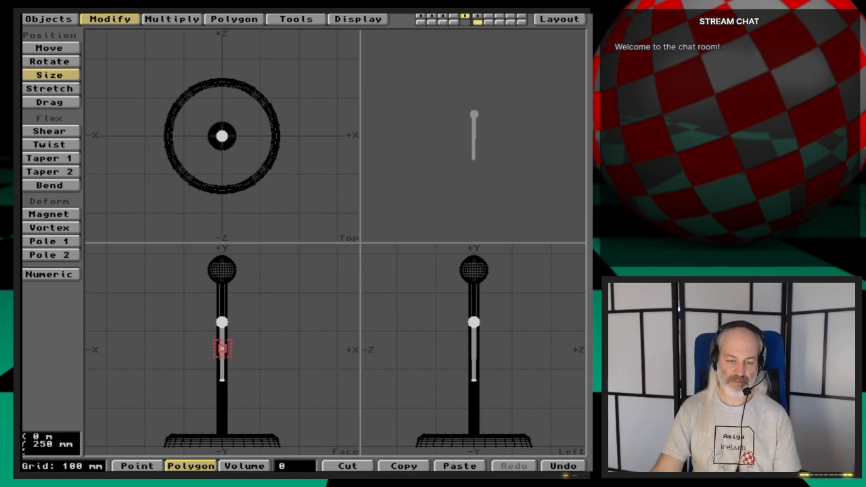
key("period")
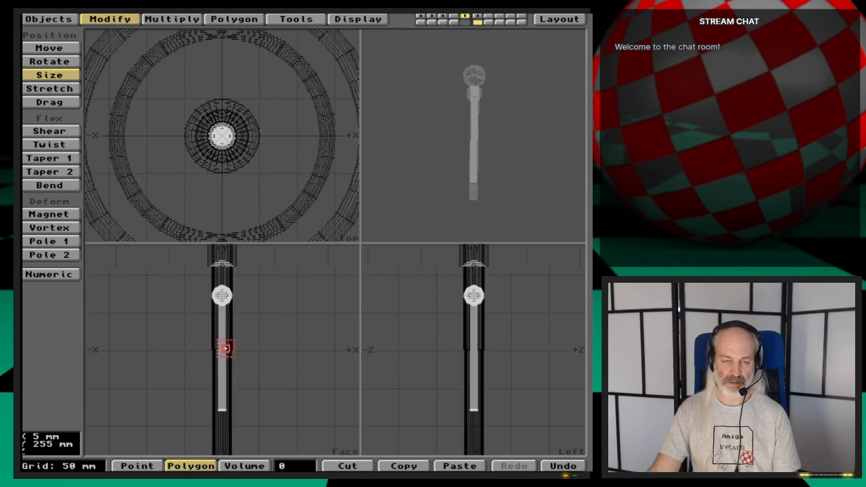
key("space")
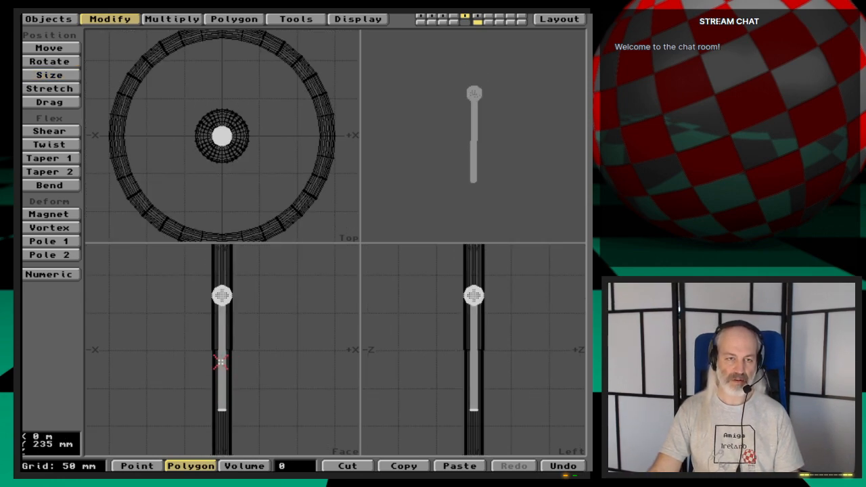
key("t")
left_click_drag(220, 362, 293, 340)
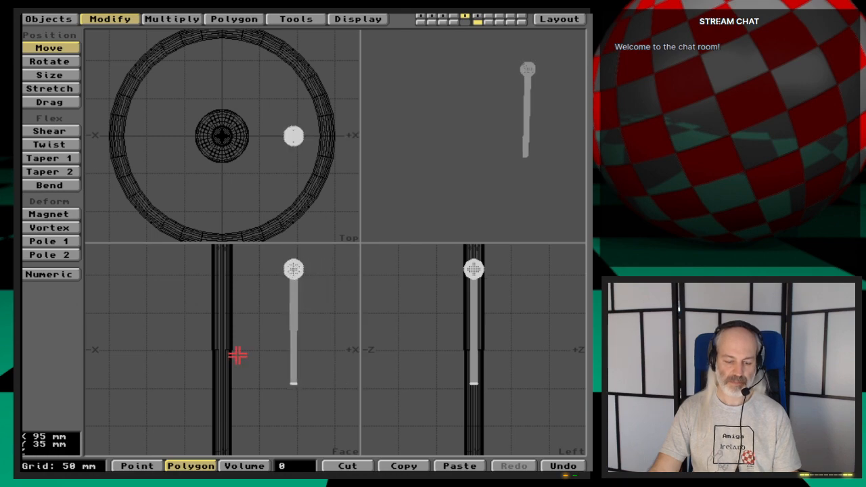
- Rotate the peg about its bottom end until it slopes up and outward, and move its inner end into the pole's lower half
key("comma")
key("y")
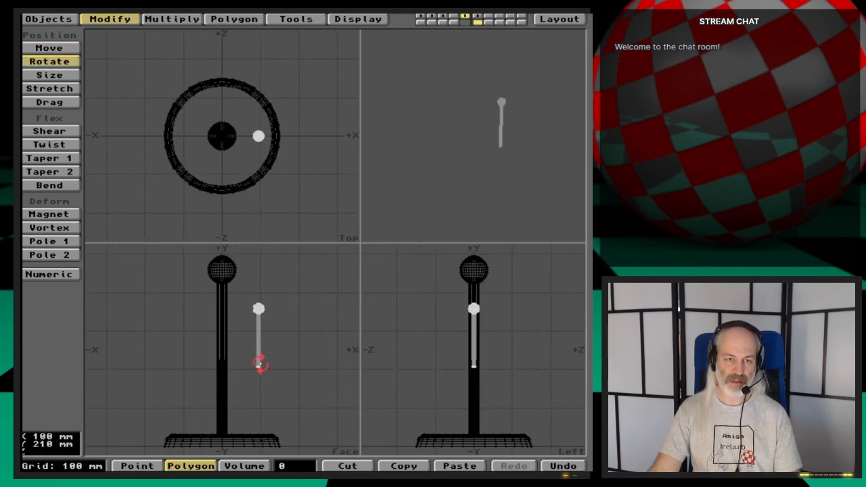
left_click_drag(263, 363, 308, 364)
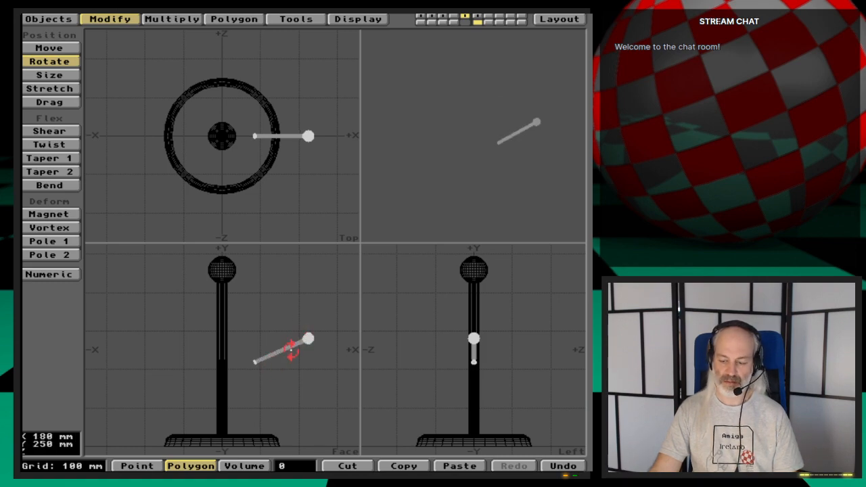
key("space")
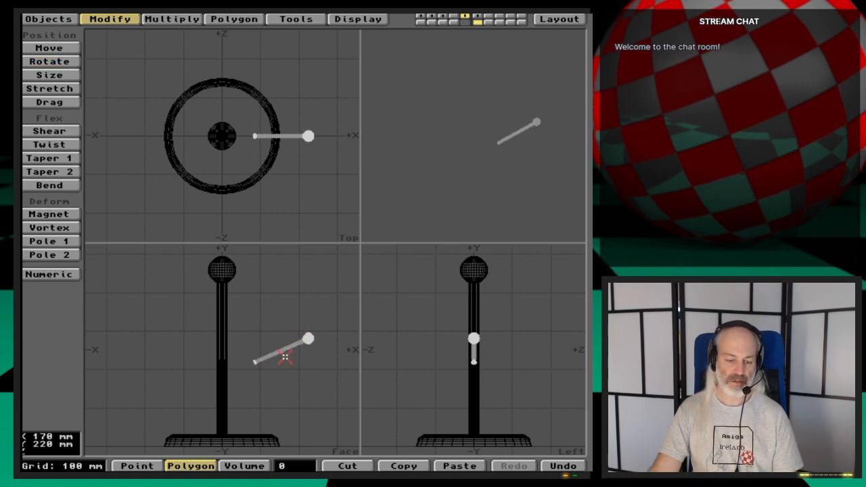
key("t")
left_click_drag(292, 361, 262, 319)
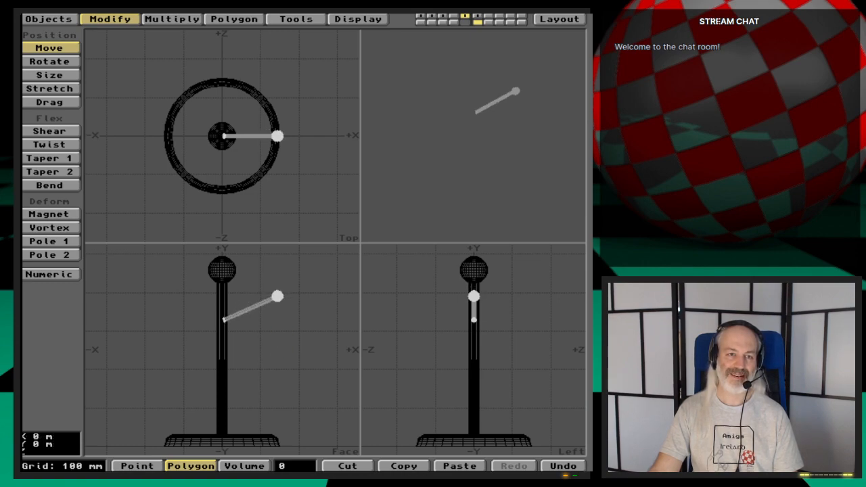
left_click_drag(285, 356, 281, 424)
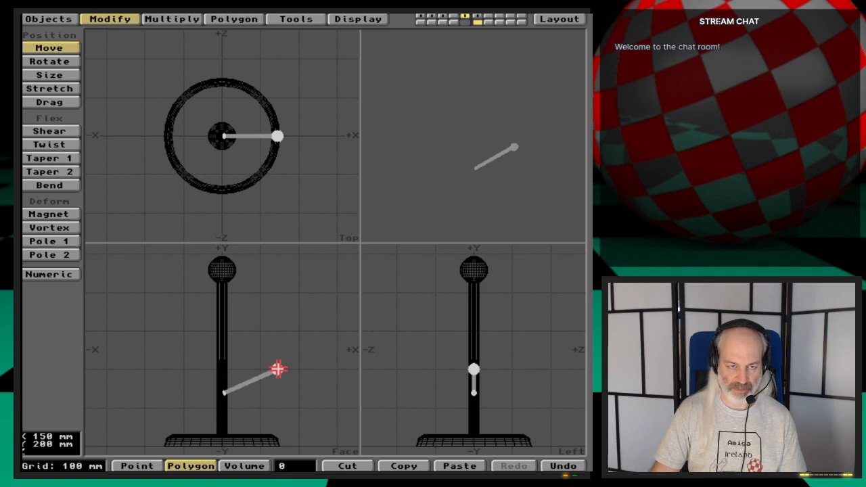
- Select the peg's polygons with surface MugTree-BallEnd and shrink the ball slightly about the point where it meets the rod
key("g")
key("period")
key("period")
key("period")
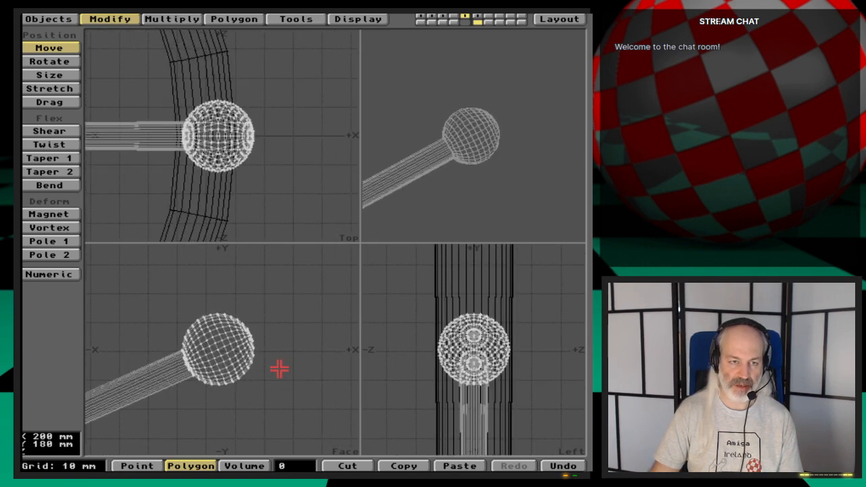
key("space")
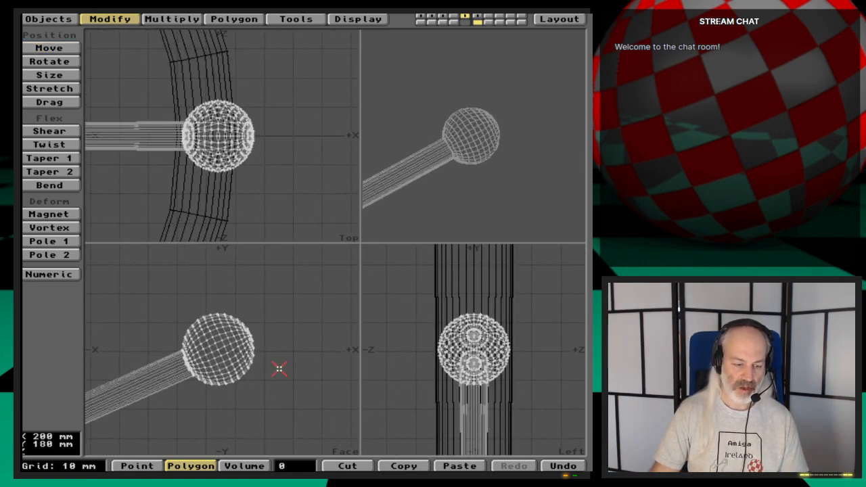
key("w")
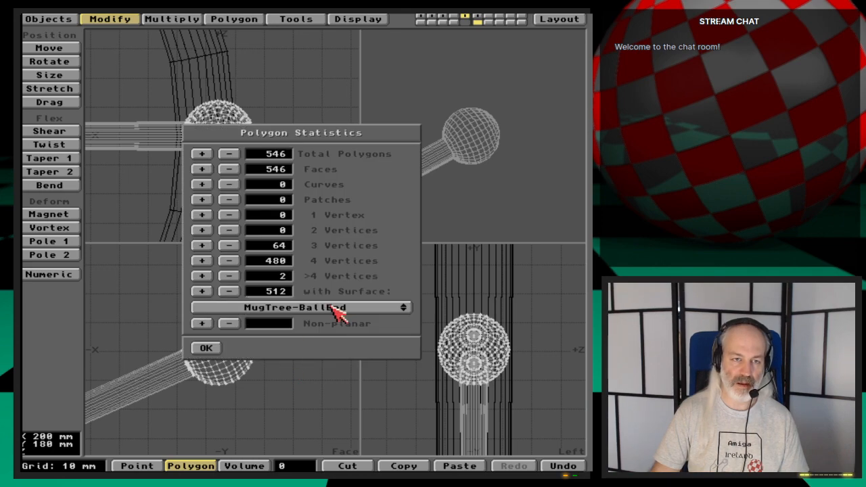
left_click(202, 291)
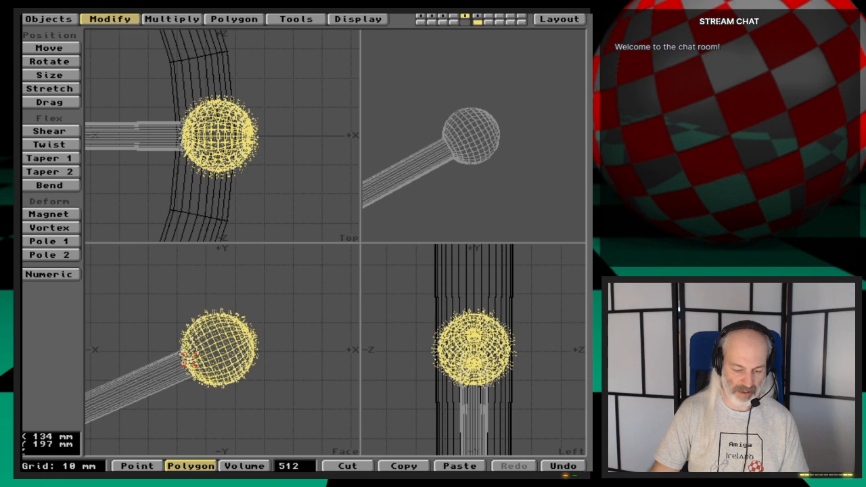
key("h")
mouse_move(190, 362)
left_mouse_down()
mouse_move(173, 363)
mouse_move(200, 365)
left_mouse_up()
- Move the peg's ball -2 mm in X and -1 mm in Y onto the rod's end, and clear the selection
key("t")
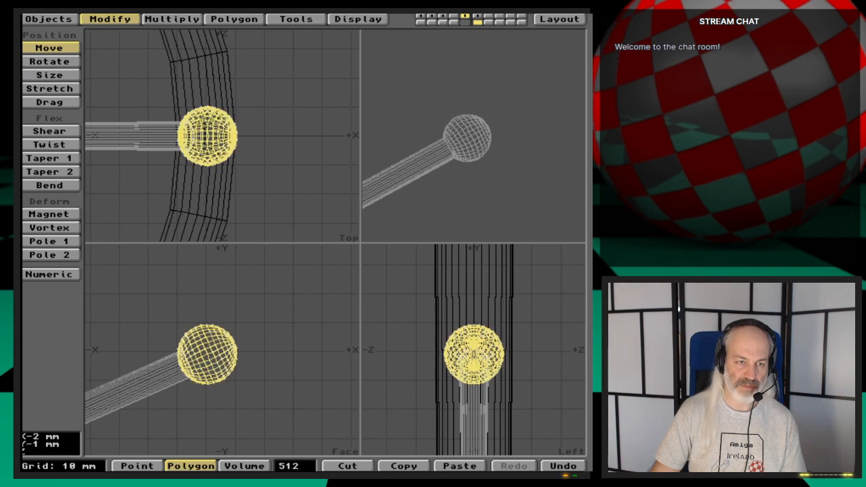
key("space")
left_click(295, 465)
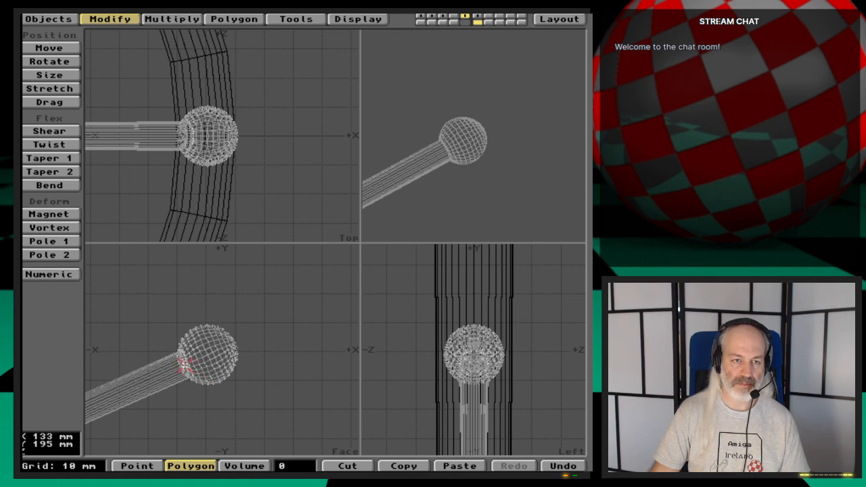
key("a")
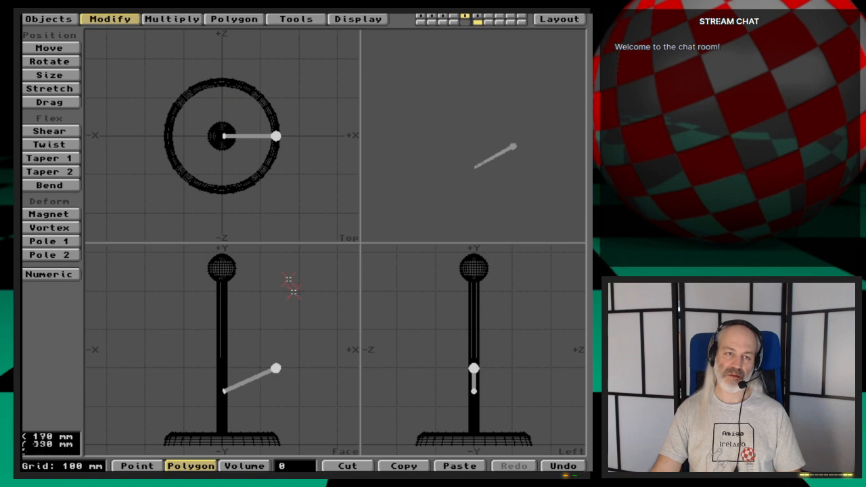
- Switch to Directory Opus, examine the pegs' length and placement in Mugtree-example.iff, and return to Modeler
key("super+m")
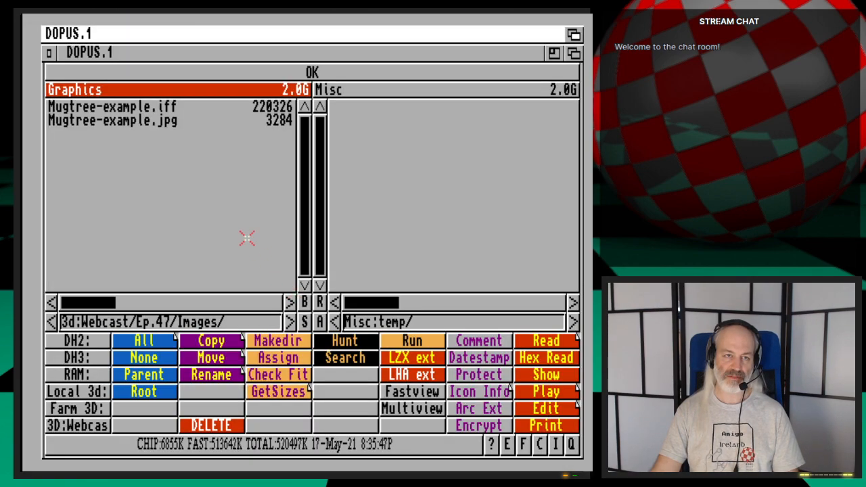
left_click(169, 109)
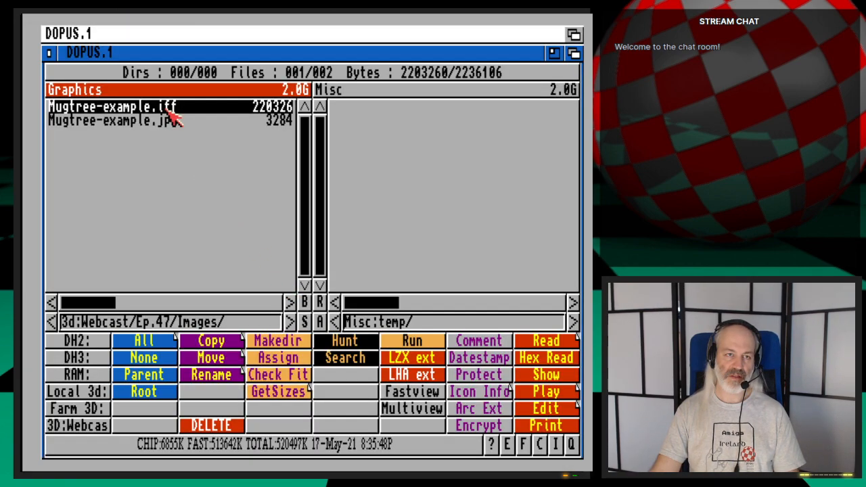
left_click(440, 394)
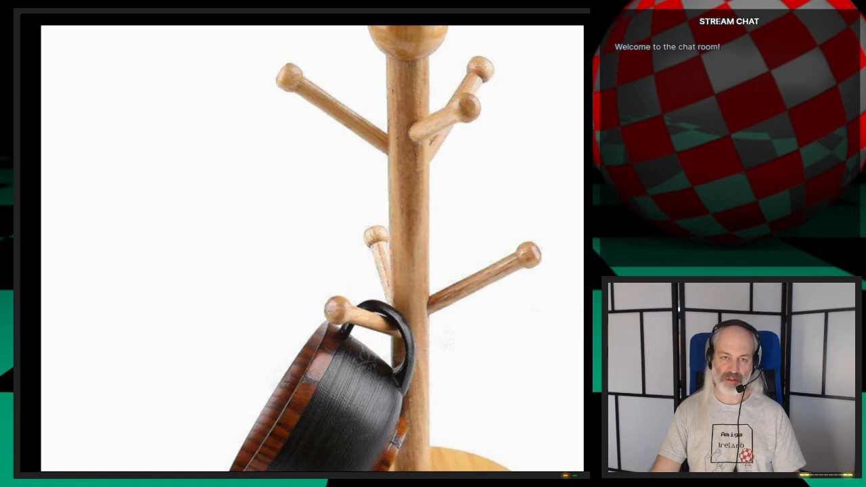
key("Escape")
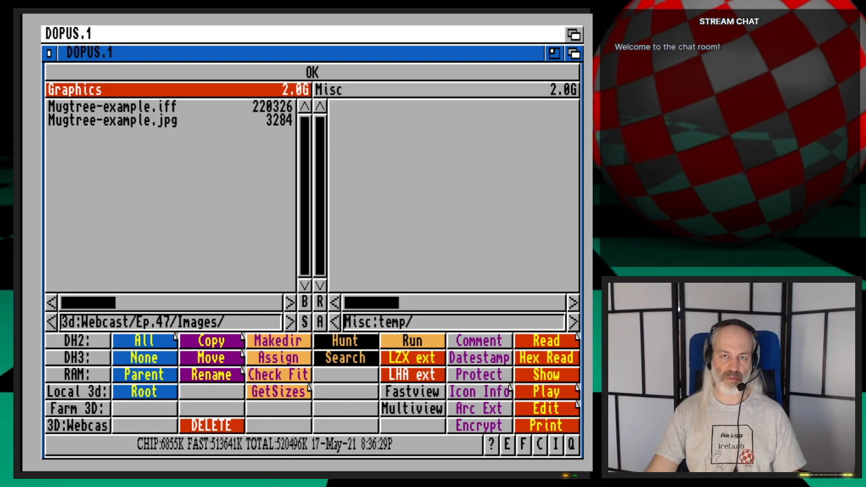
key("super+m")
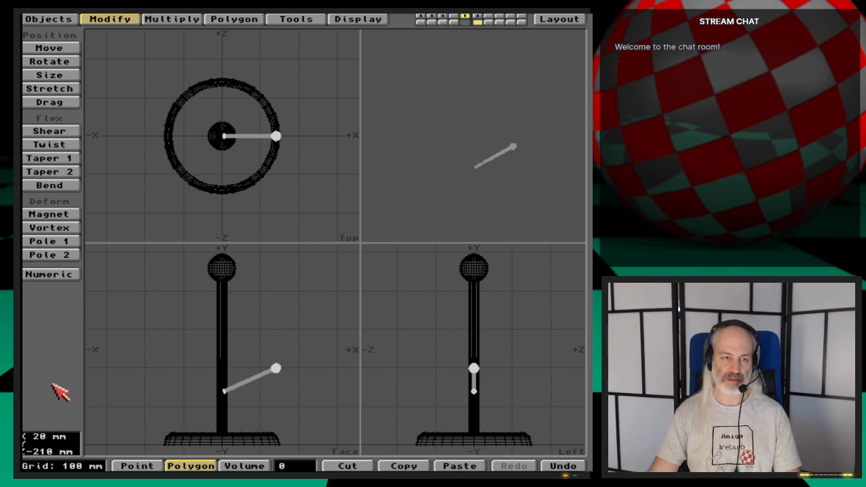
- Undo the ball changes, the placement at the pole and the rotation of the peg, and clear the polygon selection
key("u")
key("u")
key("u")
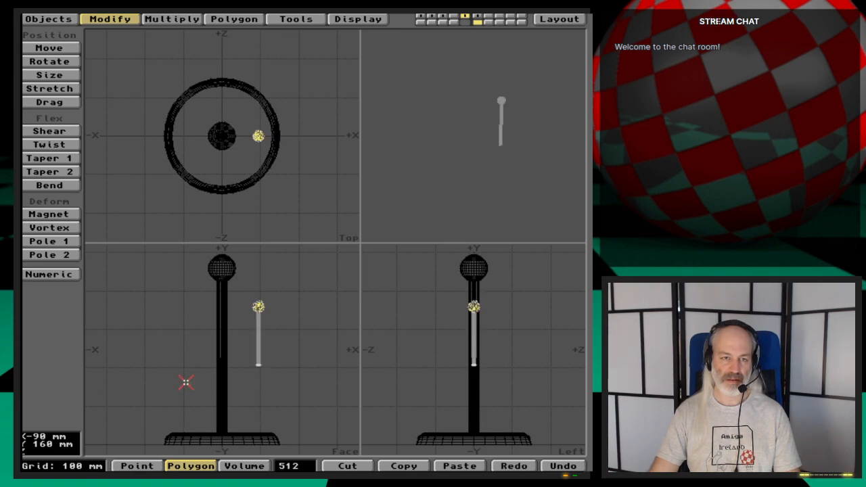
left_click(308, 466)
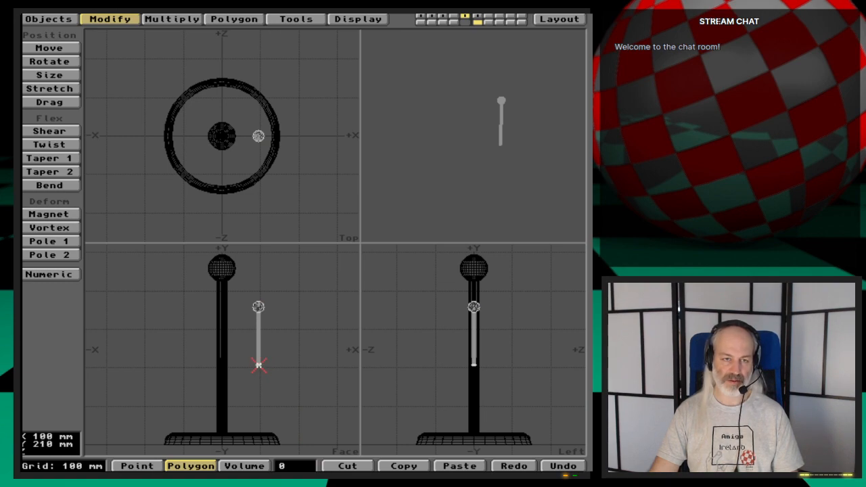
- Scale the whole upright peg by a factor of 0.74 about its bottom end at X 100 mm, Y 210 mm
key("shift+h")
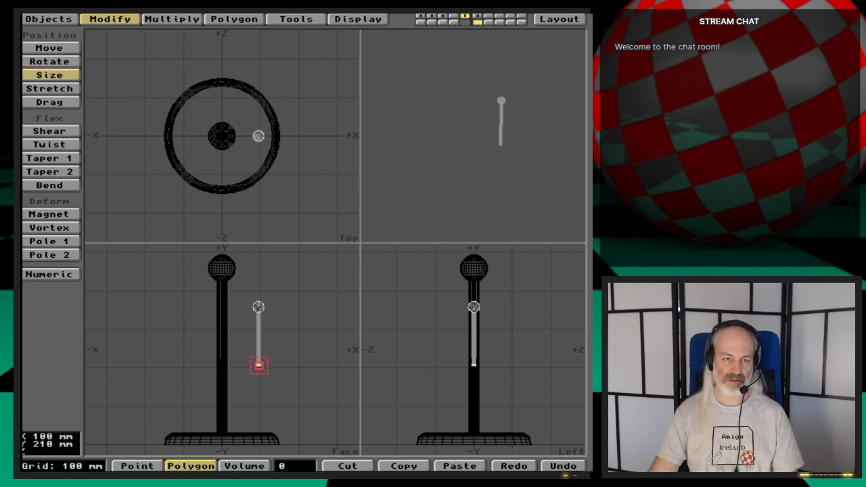
left_click_drag(258, 366, 242, 366)
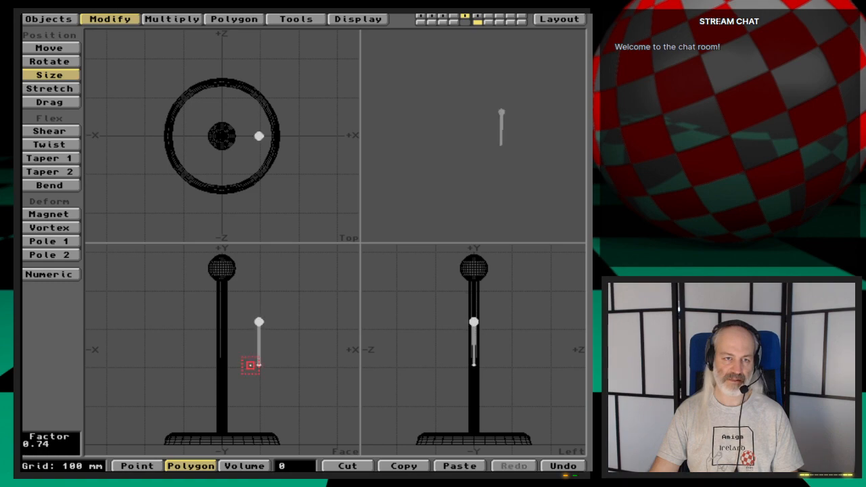
key("space")
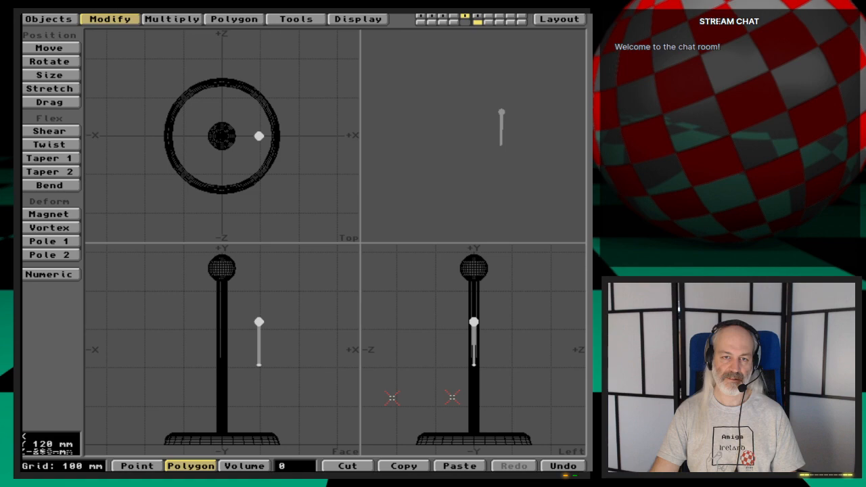
key("g")
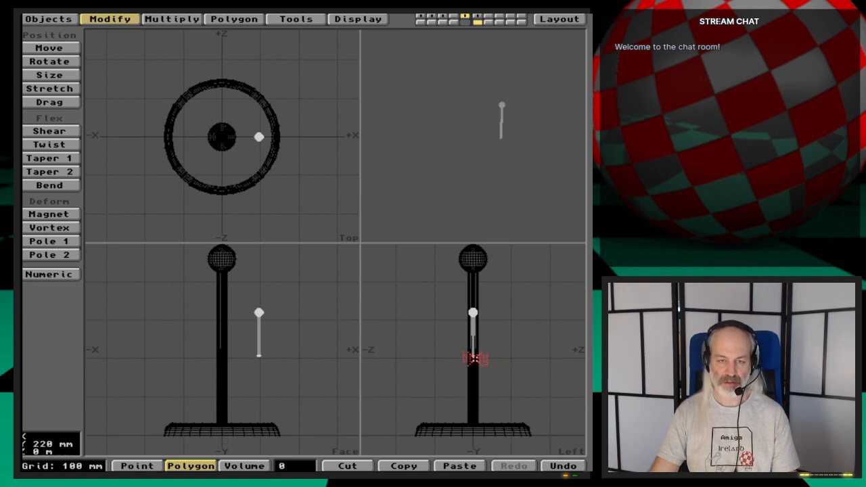
key("period")
key("period")
key("period")
key("comma")
key("comma")
key("comma")
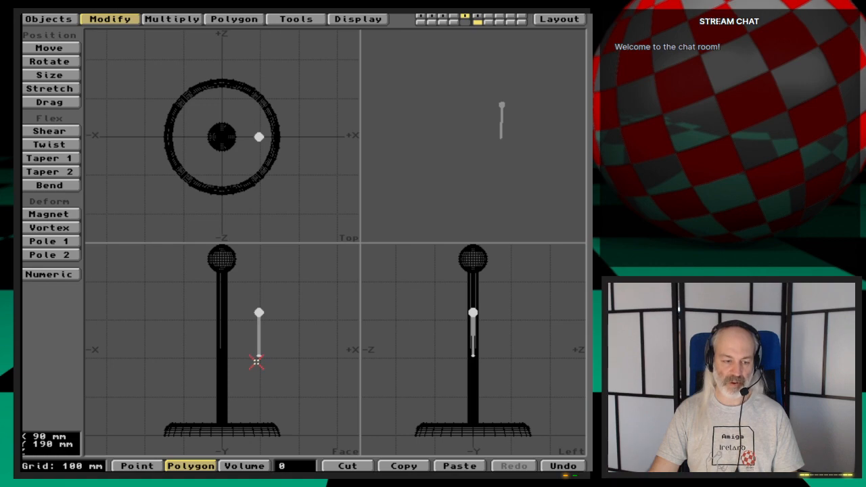
- Switch to Directory Opus, examine the pegs' angle in Mugtree-example.iff, and return to Modeler
key("super+m")
key("super+m")
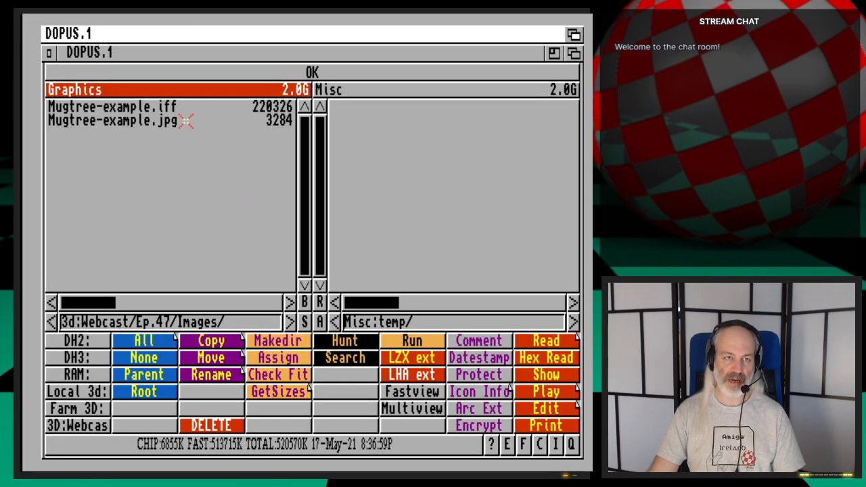
left_click(191, 108)
left_click(415, 394)
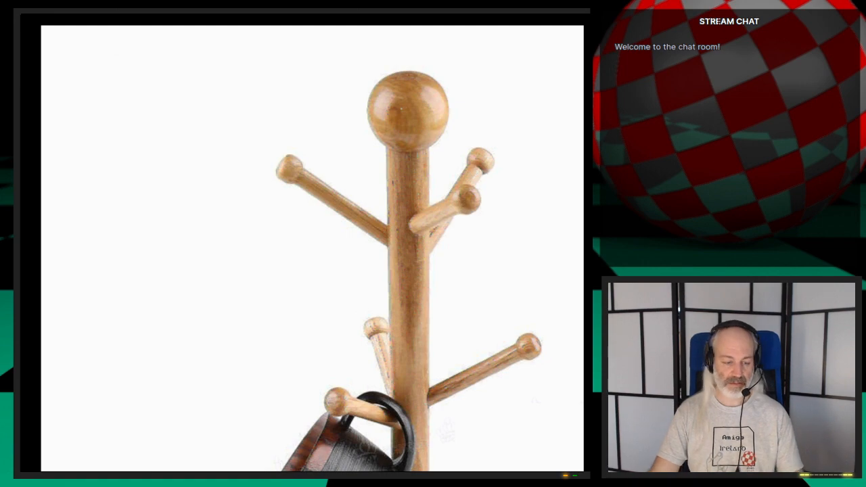
key("Escape")
left_click(574, 34)
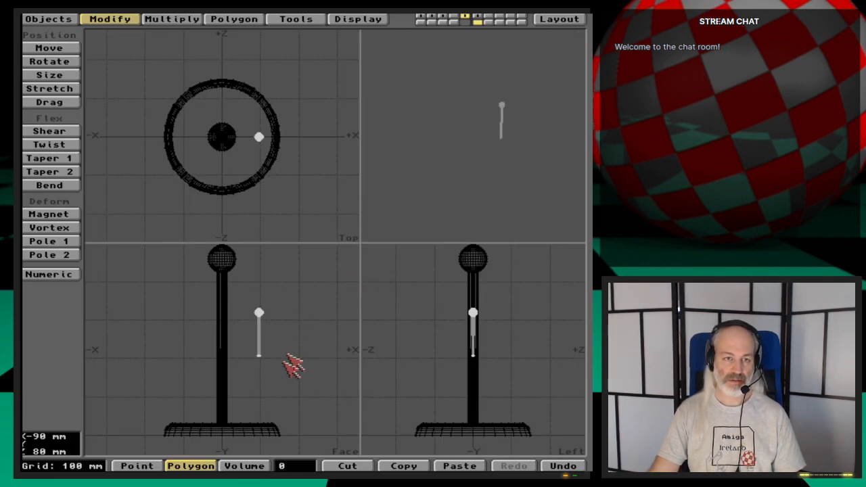
- Rotate the upright peg 60° around the Z axis about its bottom end at X 96 mm, Y 208 mm
key("y")
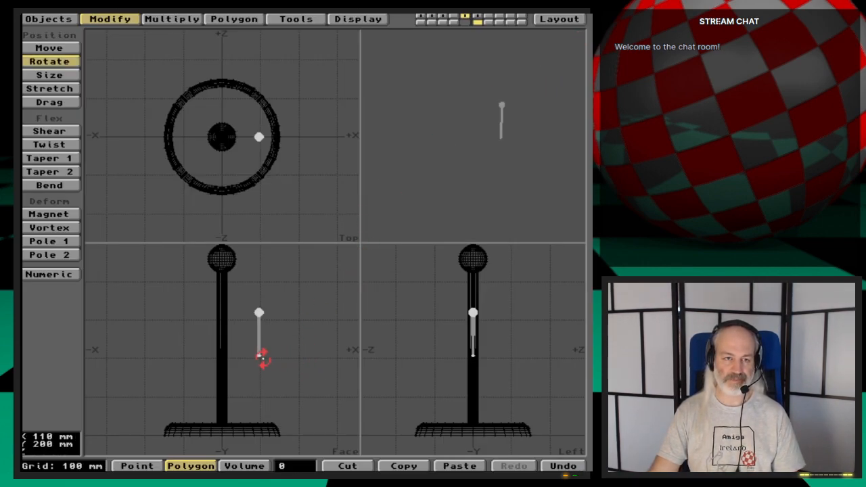
key("g")
key("period")
key("period")
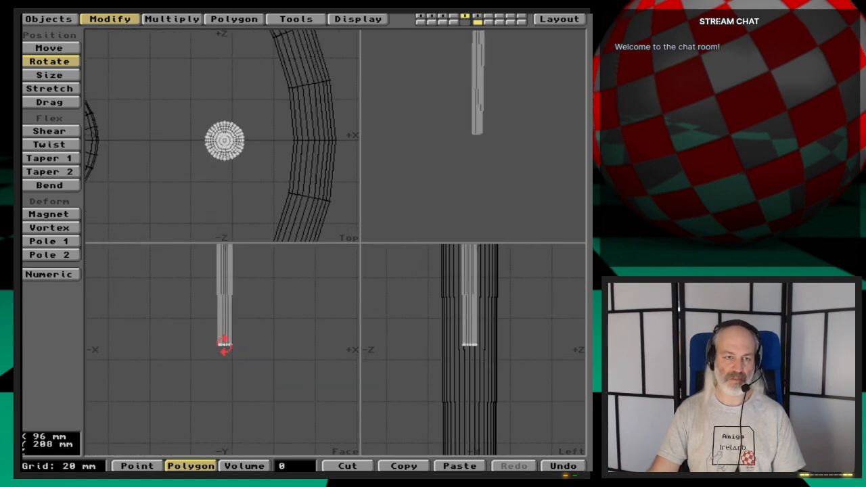
left_click(225, 346)
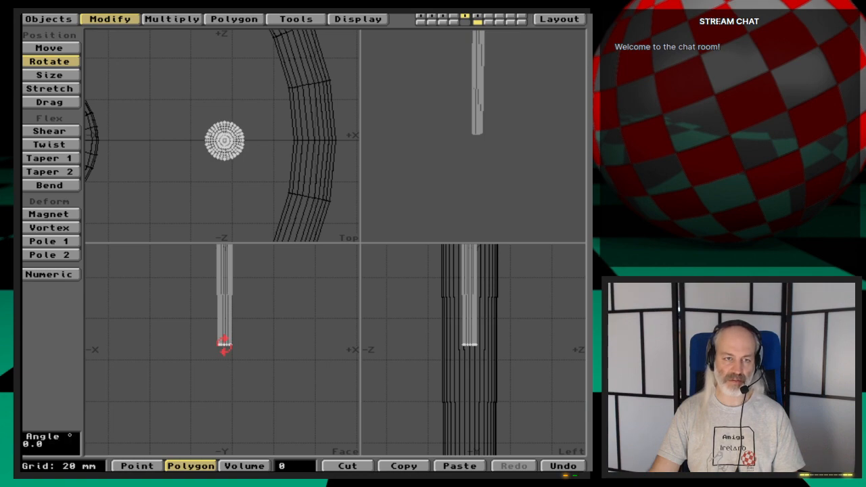
type("n")
type("600.0")
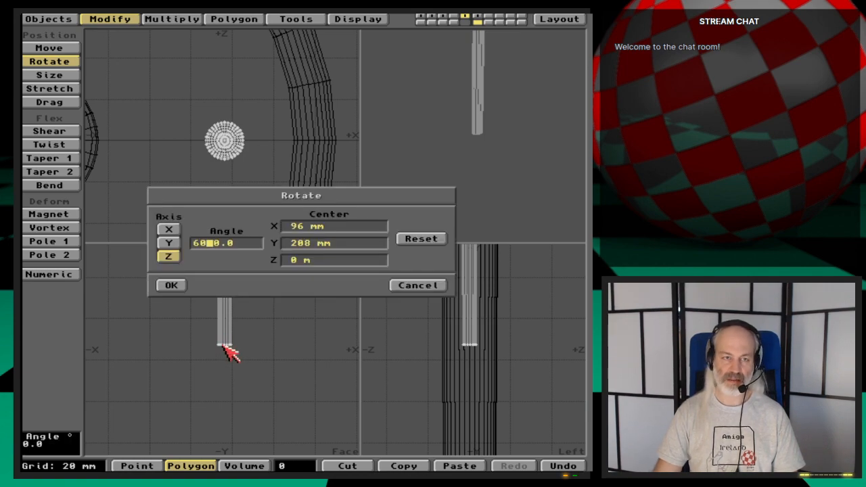
key("Delete")
key("Tab")
key("Tab")
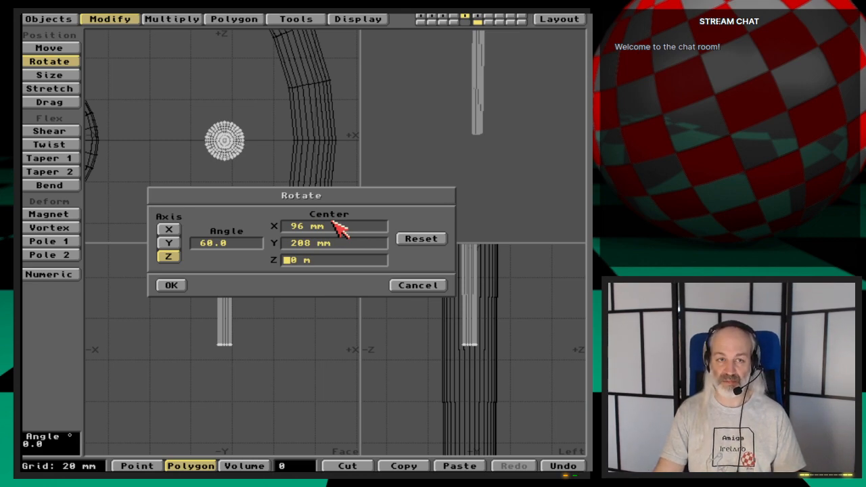
left_click(171, 286)
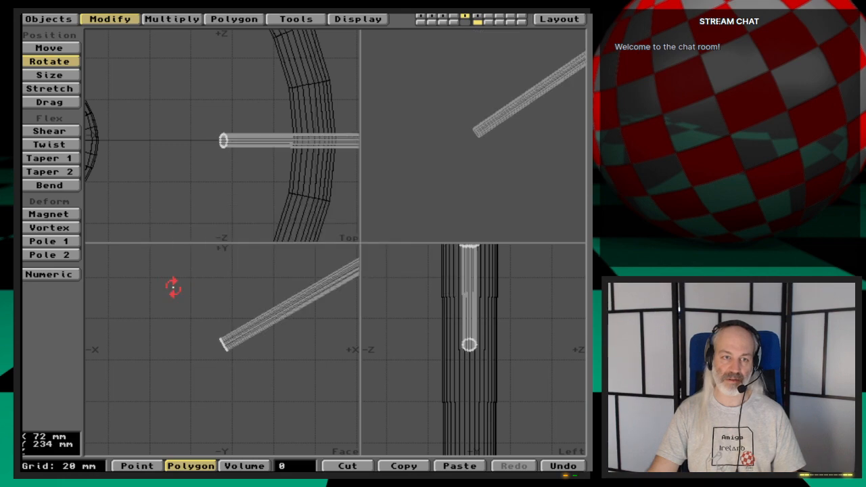
key("a")
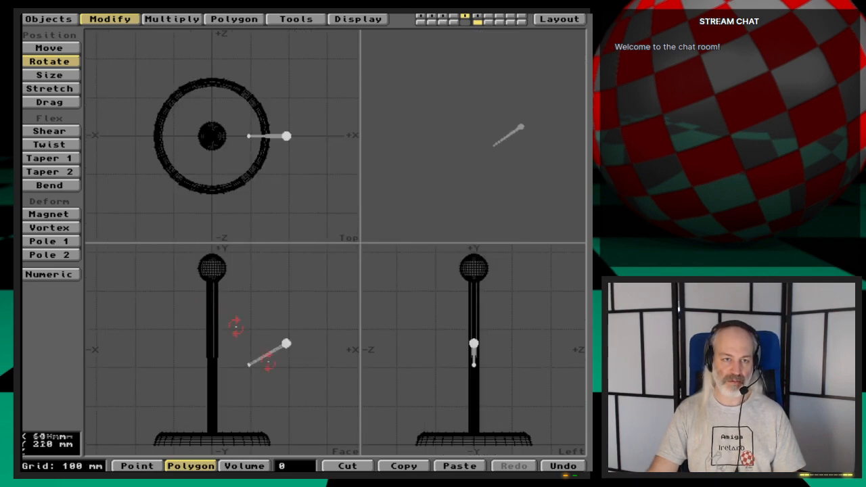
key("space")
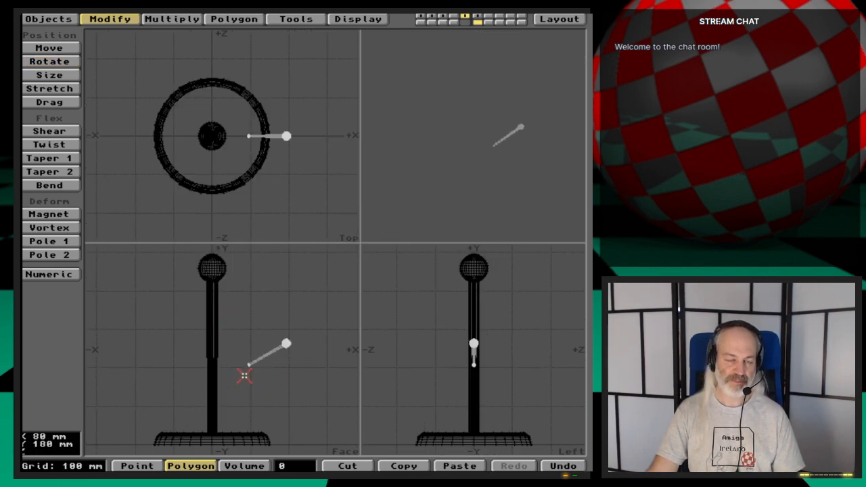
- Move the angled peg about -90 mm in X and -70 mm in Y, setting its inner end inside the lower pole
key("t")
left_click_drag(262, 369, 228, 389)
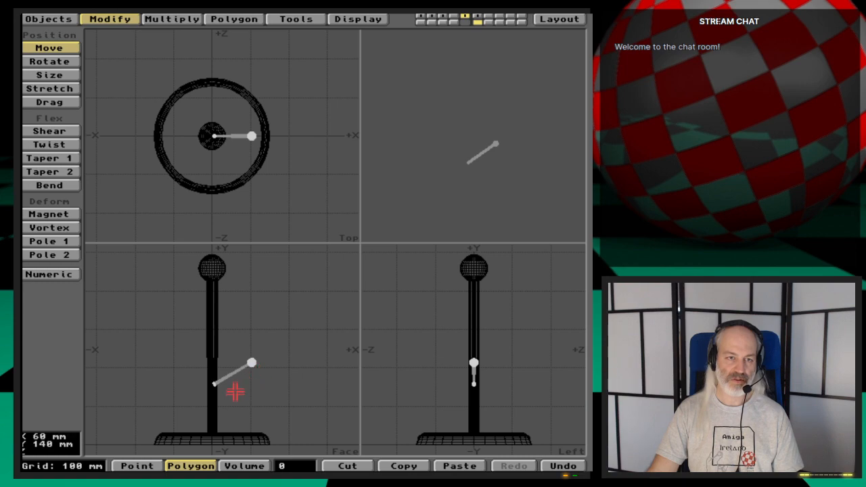
left_click_drag(237, 386, 236, 388)
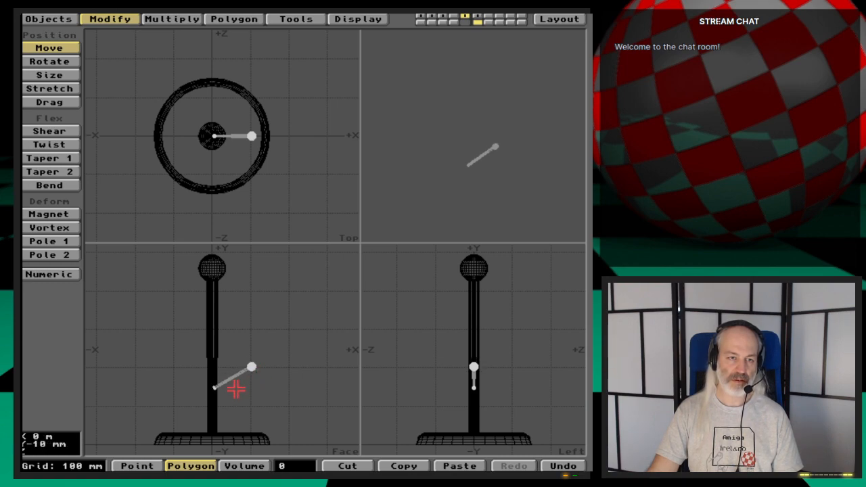
left_click_drag(236, 389, 271, 402)
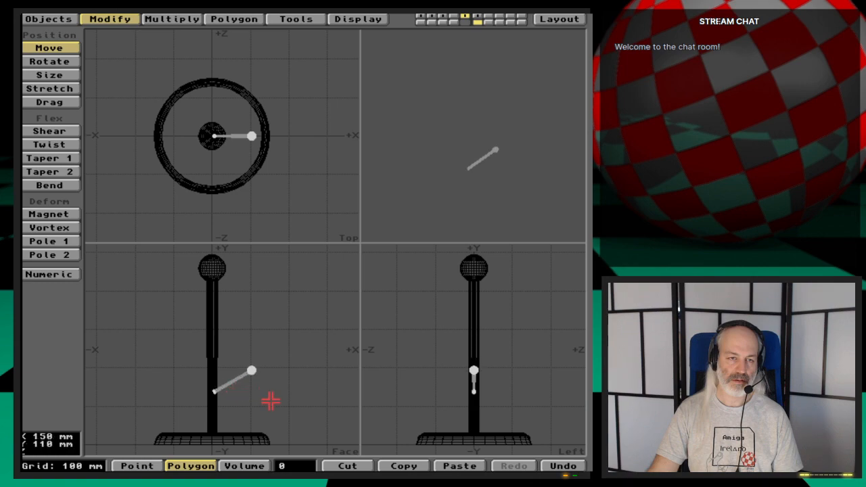
key("space")
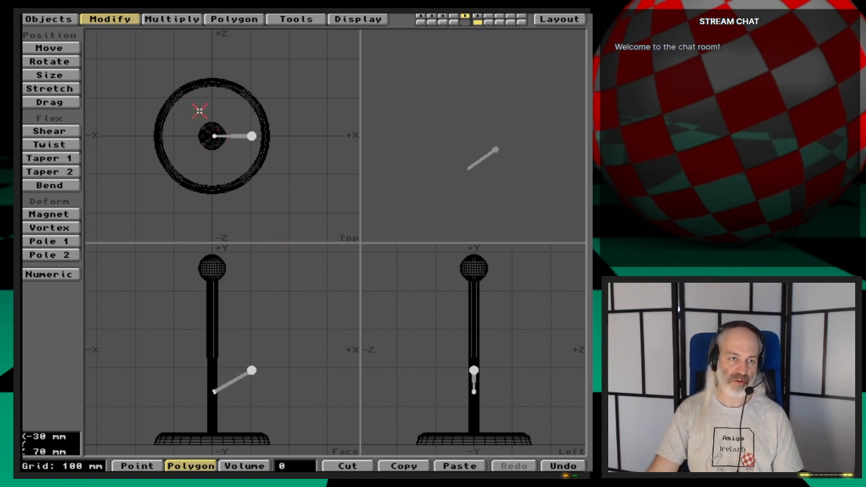
- Try a radial array of 5 pegs around the Y axis centred on the pole, and undo it
left_click(172, 19)
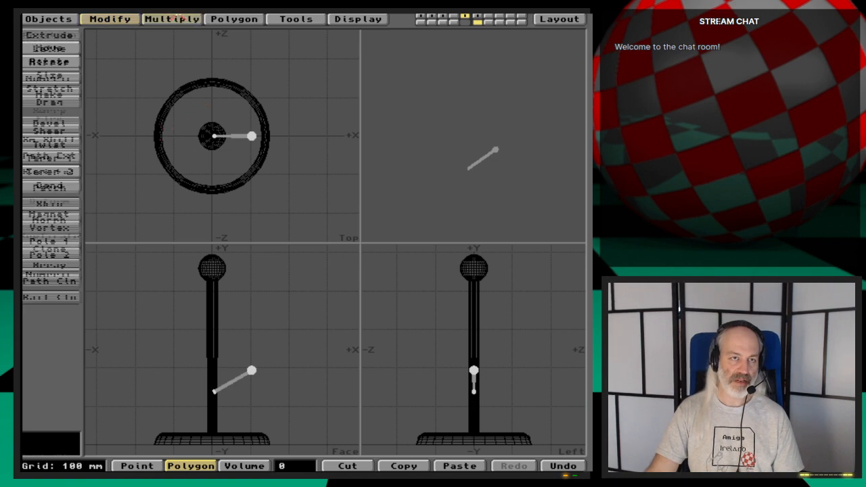
left_click(68, 264)
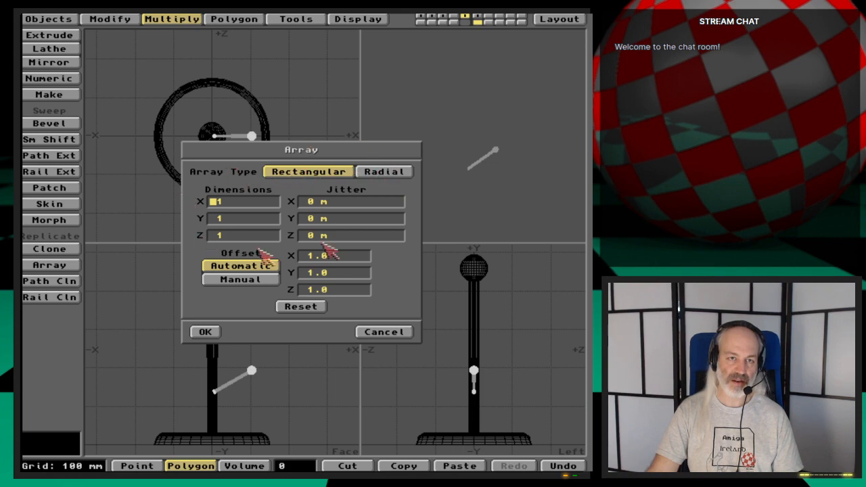
left_click(399, 174)
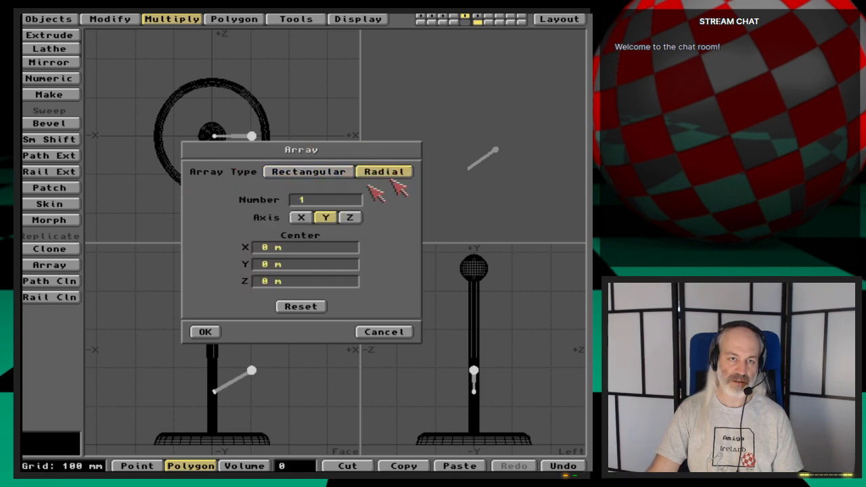
key("BackSpace")
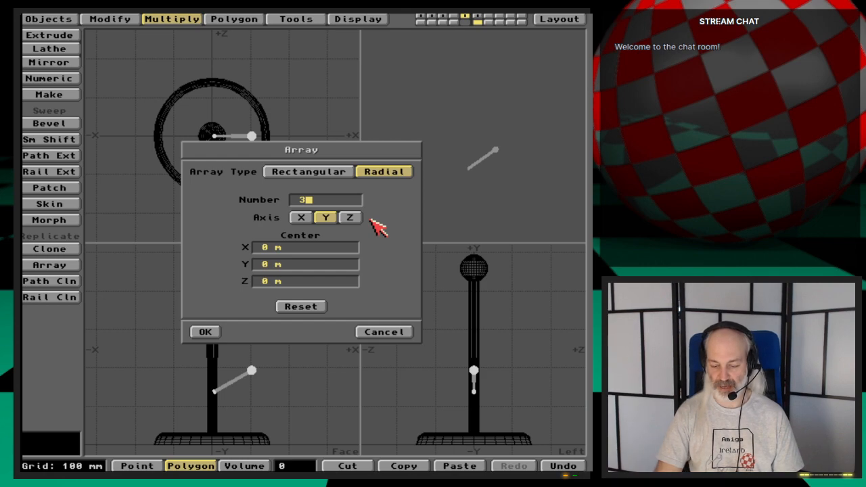
key("BackSpace")
key("Tab")
key("Tab")
key("Tab")
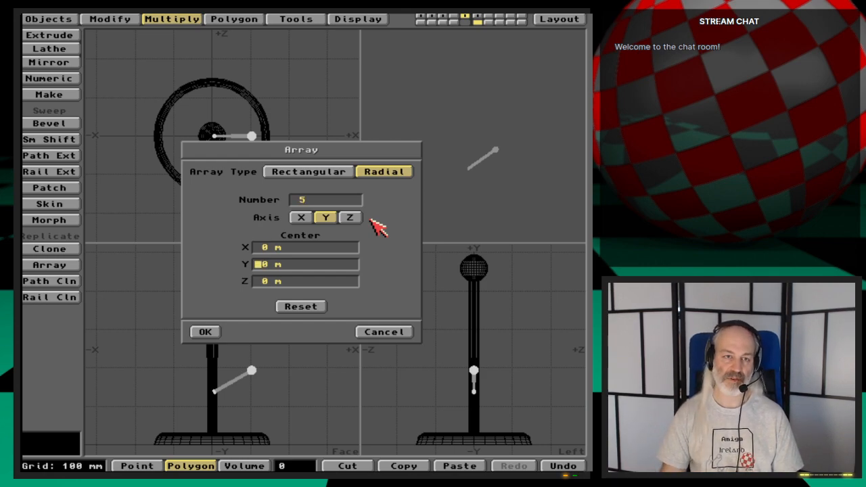
key("Return")
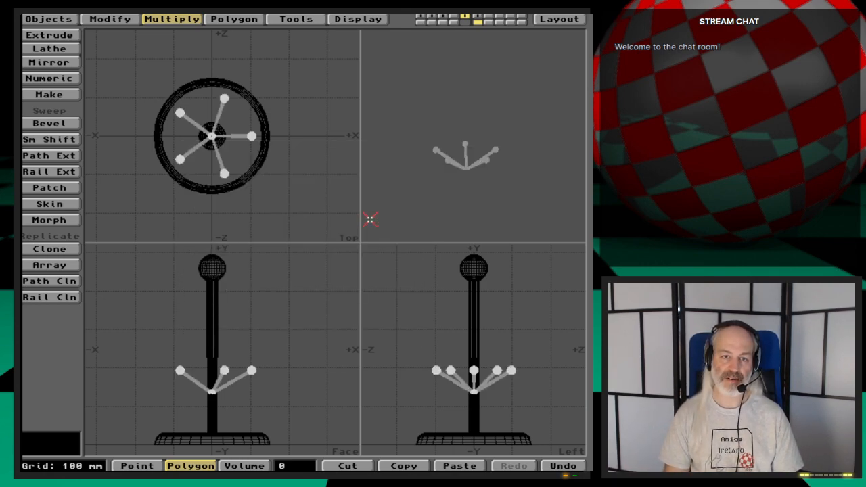
key("u")
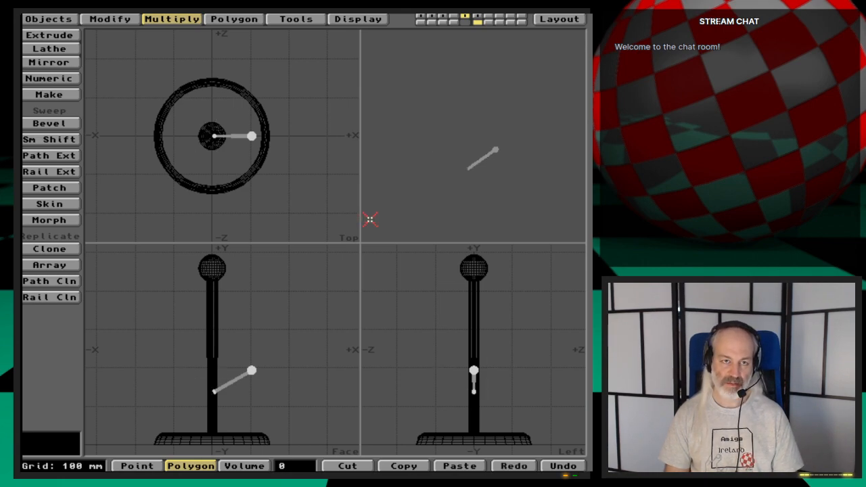
- Create a radial array of 3 pegs around the Y axis centred at the origin
left_click(65, 265)
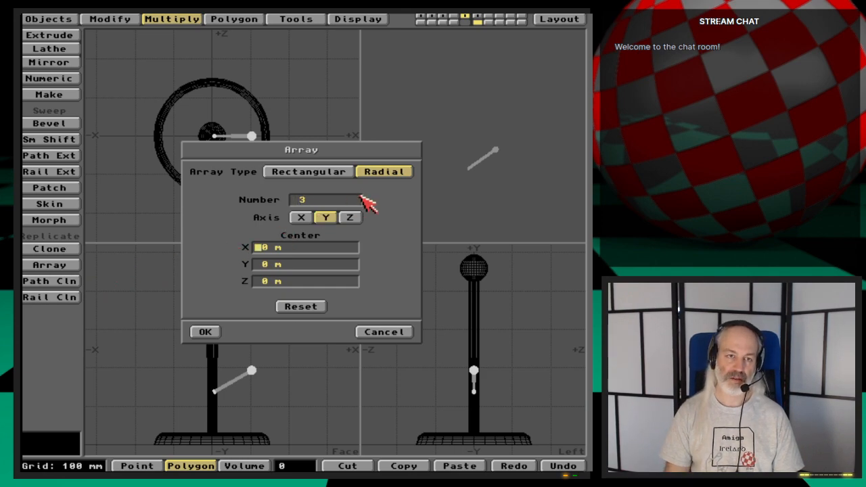
left_click(207, 332)
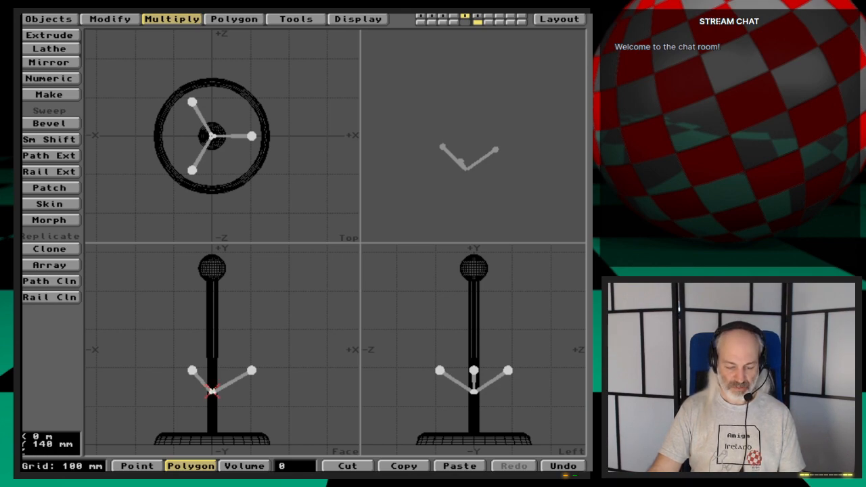
- Examine from several views how the inner ends of the three pegs meet inside the pole
key("g")
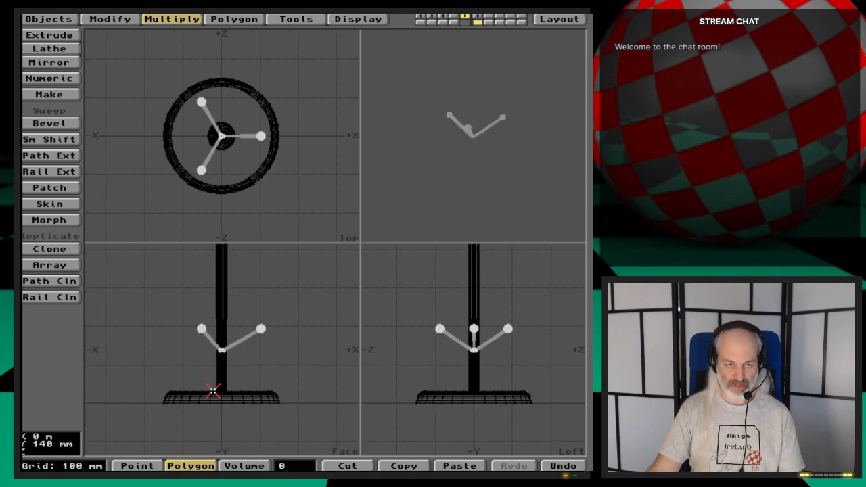
key("period")
key("period")
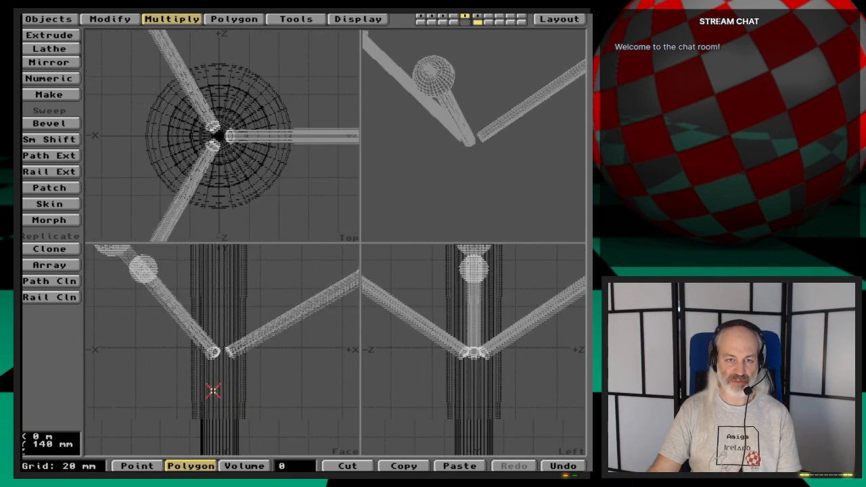
key("period")
left_click_drag(498, 150, 483, 164)
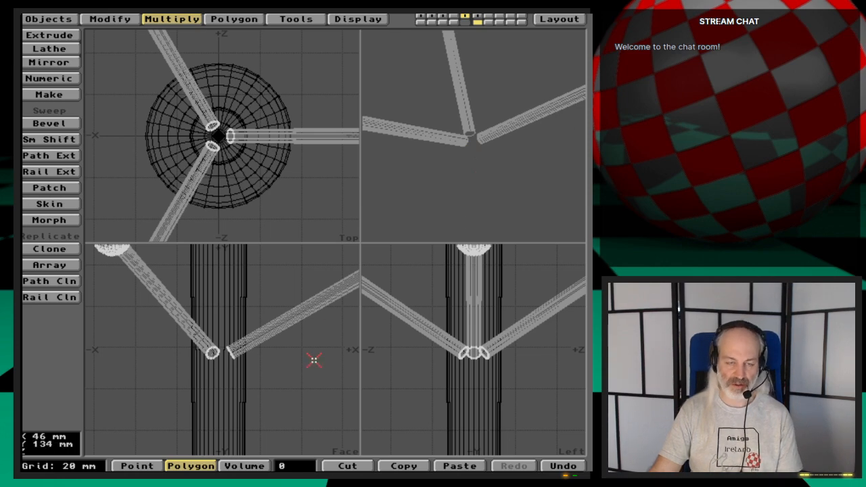
key("comma")
key("comma")
key("period")
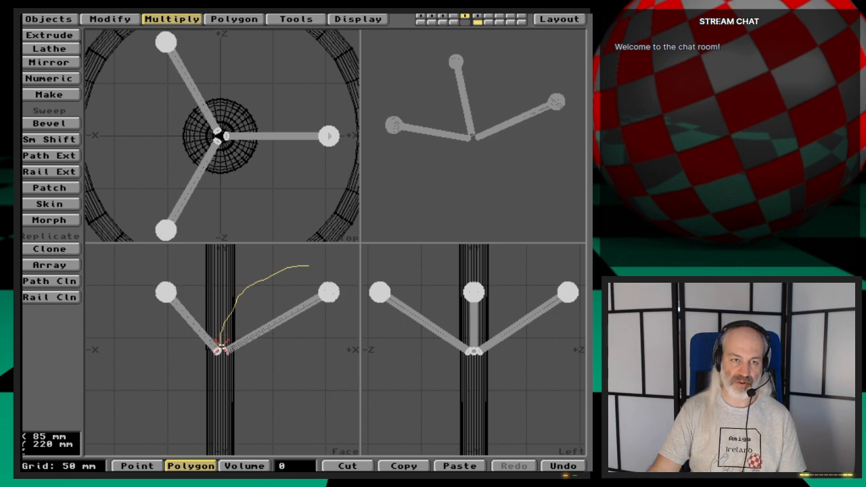
- Select all polygons of the peg pointing along +X and move it down about 10 mm on the pole
mouse_move(220, 352)
right_mouse_down()
mouse_move(236, 379)
mouse_move(341, 318)
mouse_move(350, 264)
mouse_move(256, 278)
right_mouse_up()
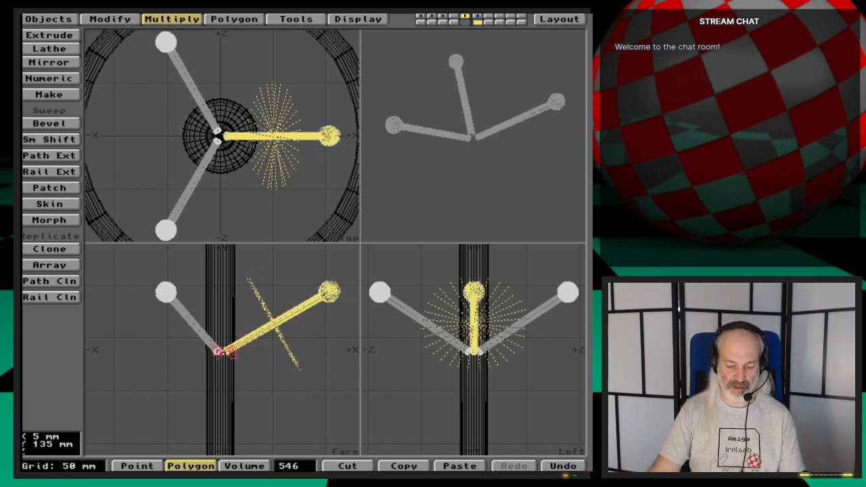
key("g")
key("period")
key("period")
key("period")
key("period")
key("period")
key("comma")
key("comma")
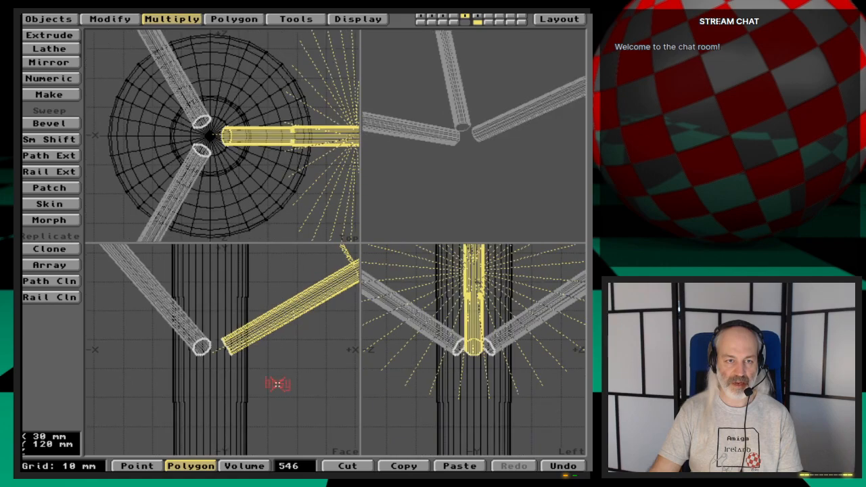
key("comma")
key("comma")
key("comma")
key("shift+a")
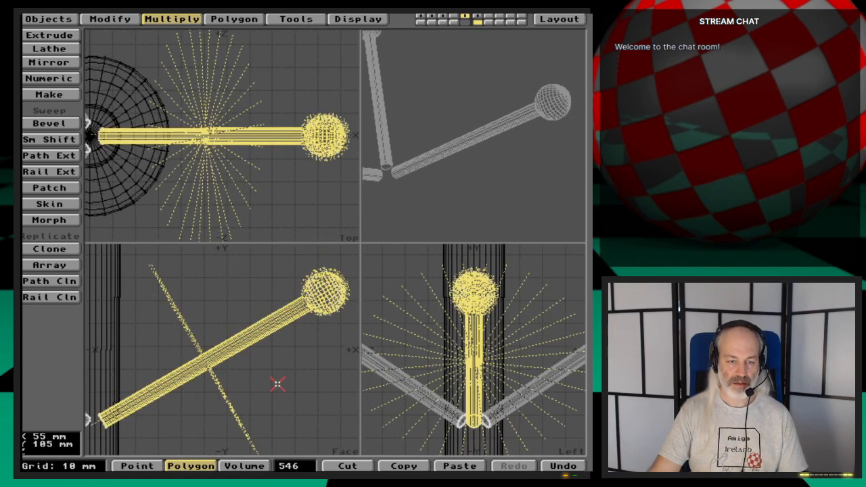
key("comma")
key("comma")
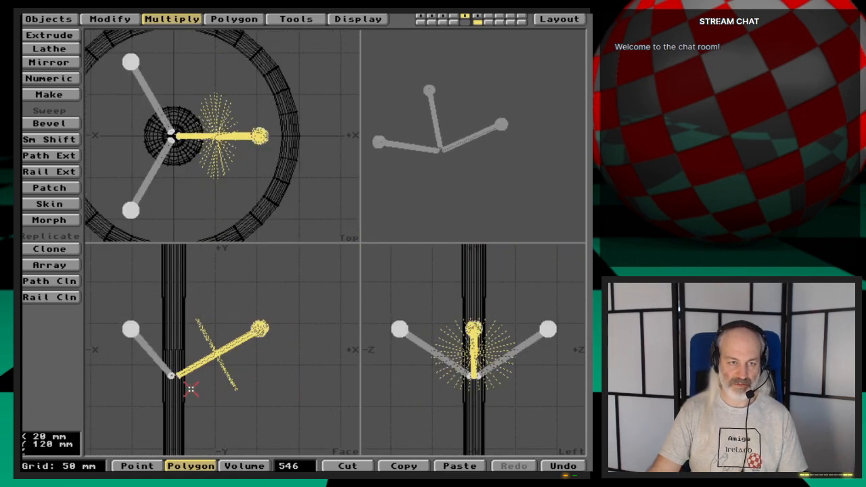
left_click_drag(191, 389, 199, 385, "alt")
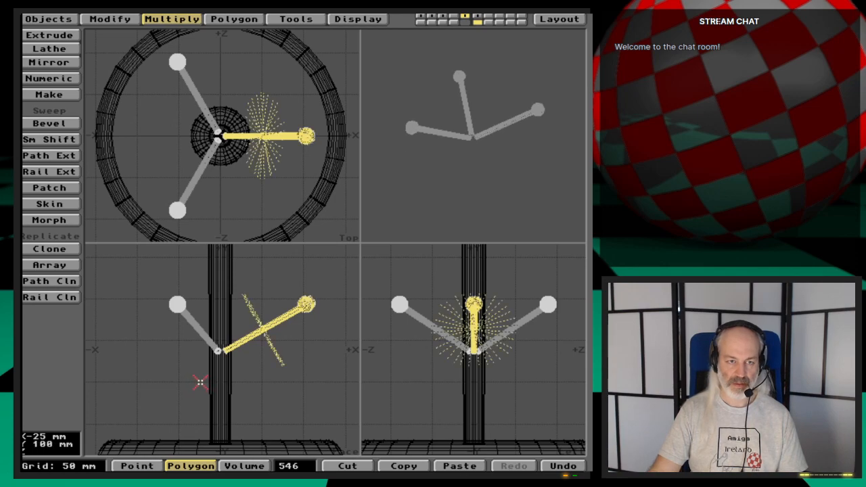
key("t")
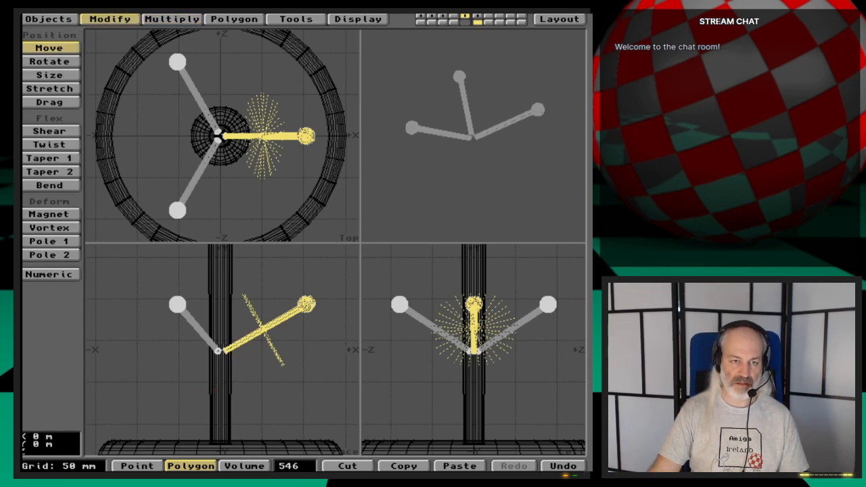
left_click_drag(232, 361, 233, 369)
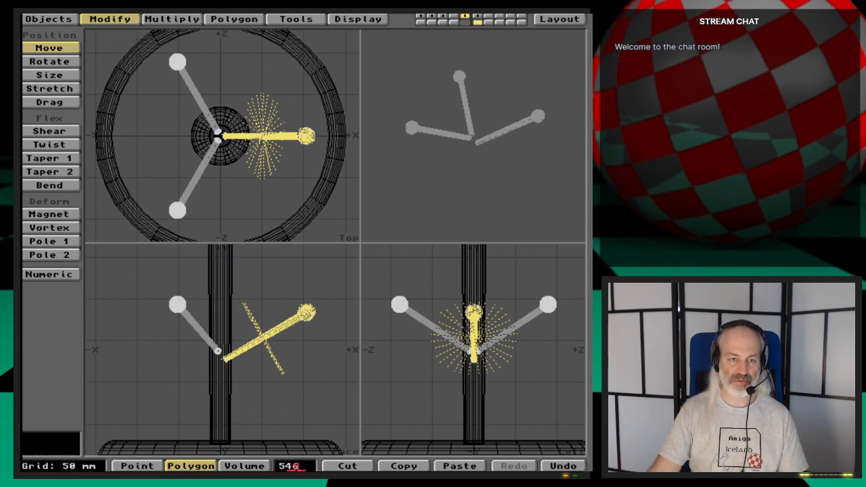
- Clear the current selection and select all polygons of the peg pointing toward -X and +Z
key("space")
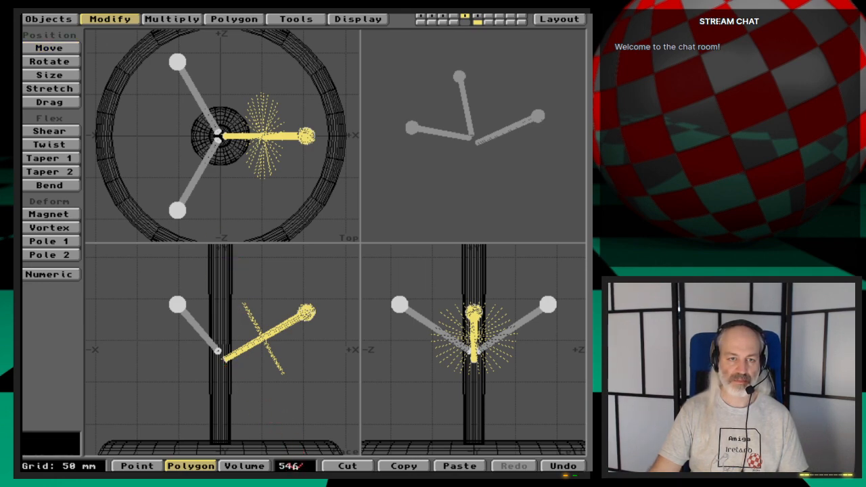
left_click(301, 428)
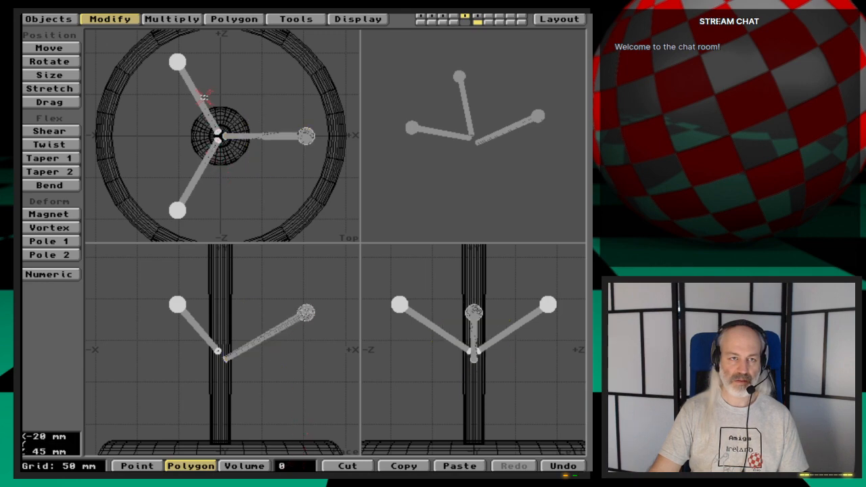
right_click_drag(202, 49, 154, 45)
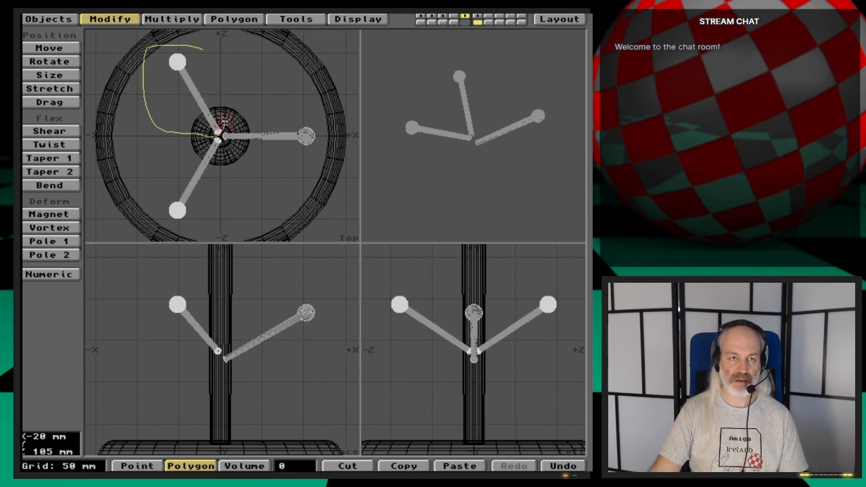
right_click_drag(220, 122, 198, 46)
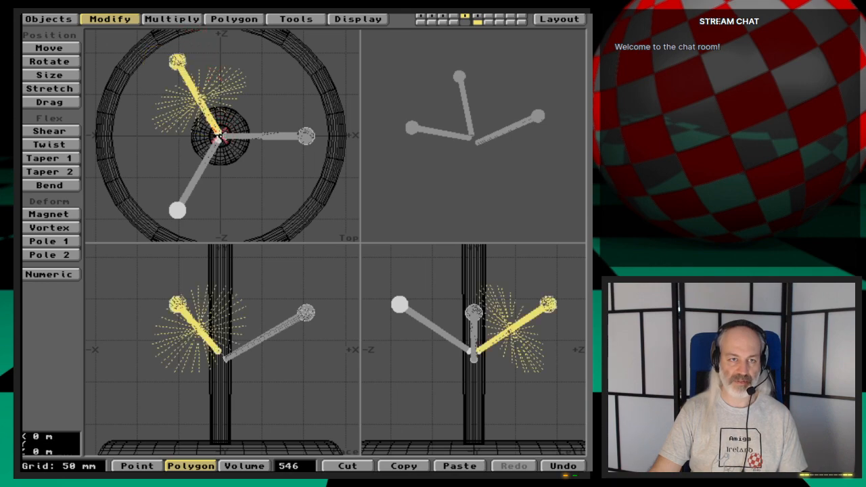
- Examine in close-up how the inner ends of the three pegs sit relative to each other inside the pole
key("period")
key("period")
key("period")
key("period")
key("period")
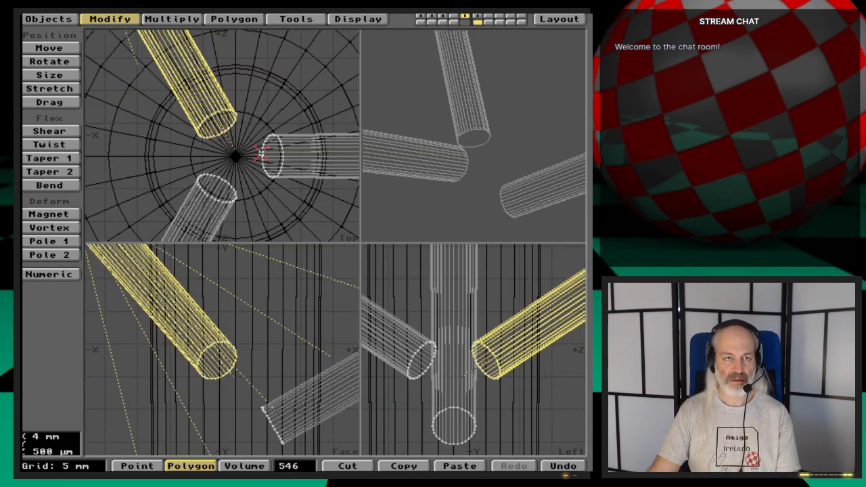
key("comma")
key("comma")
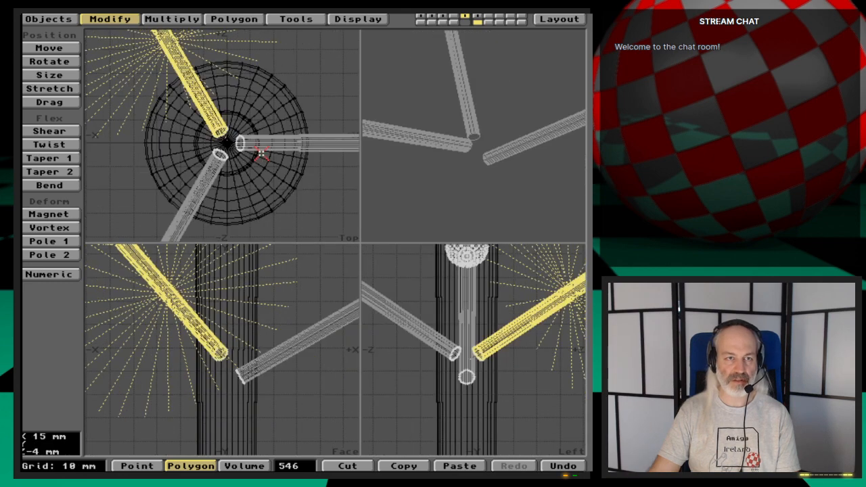
key("period")
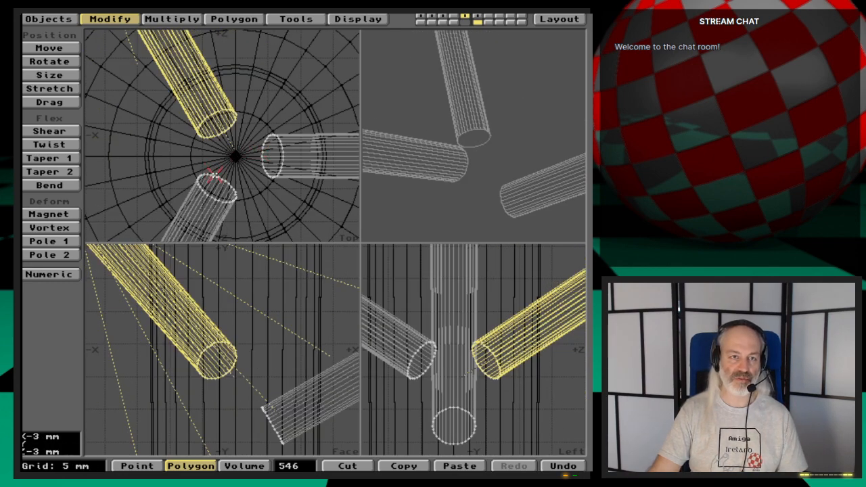
left_click(214, 176, "shift")
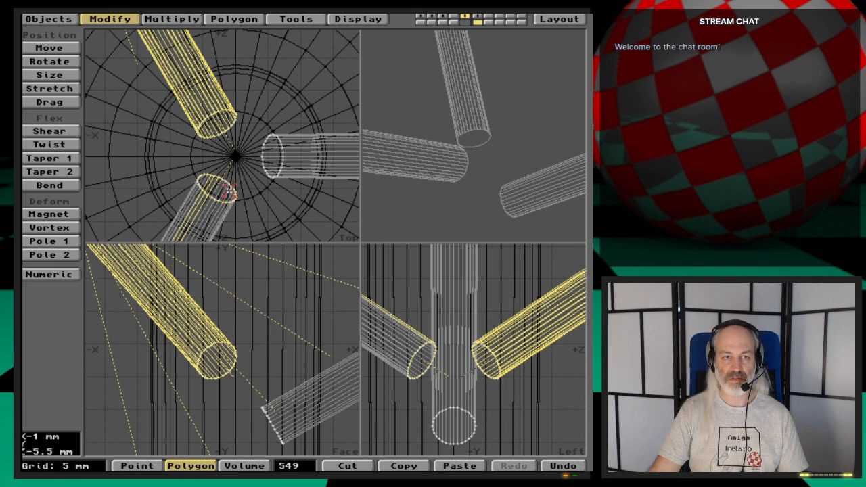
mouse_move(226, 188)
left_mouse_down()
mouse_move(204, 180)
mouse_move(225, 181)
left_mouse_up()
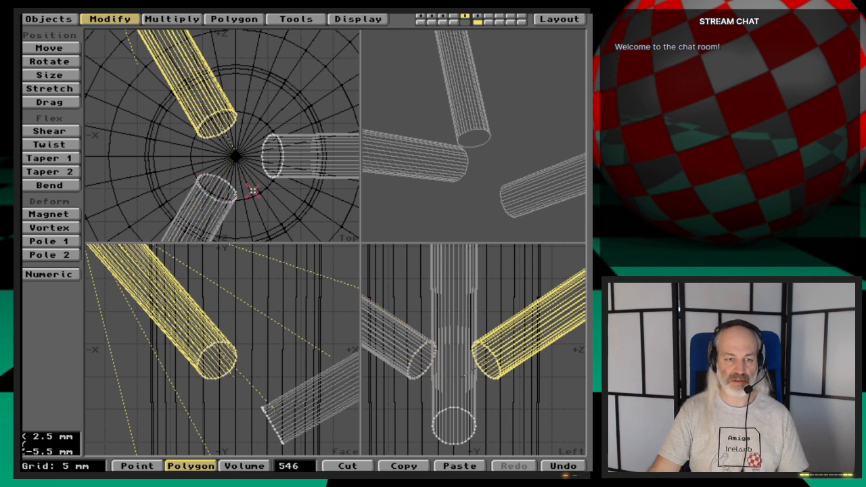
- Move the selected peg up about 8 mm on the pole and clear the selection
key("shift+a")
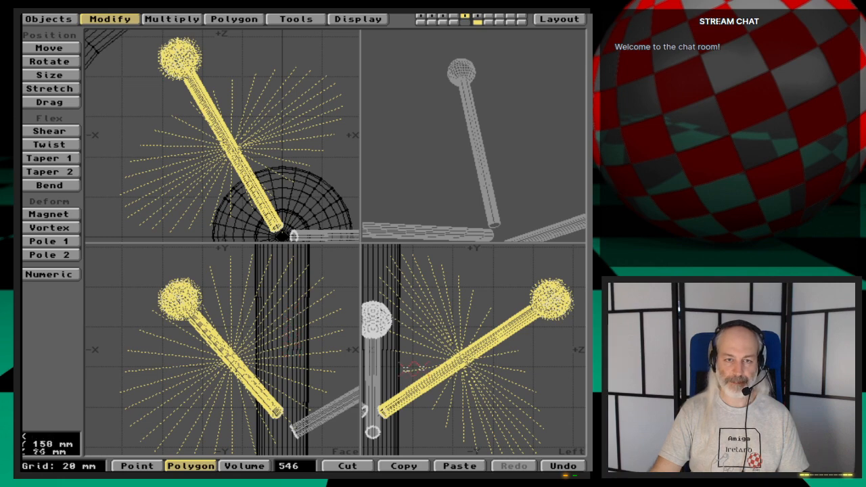
key("comma")
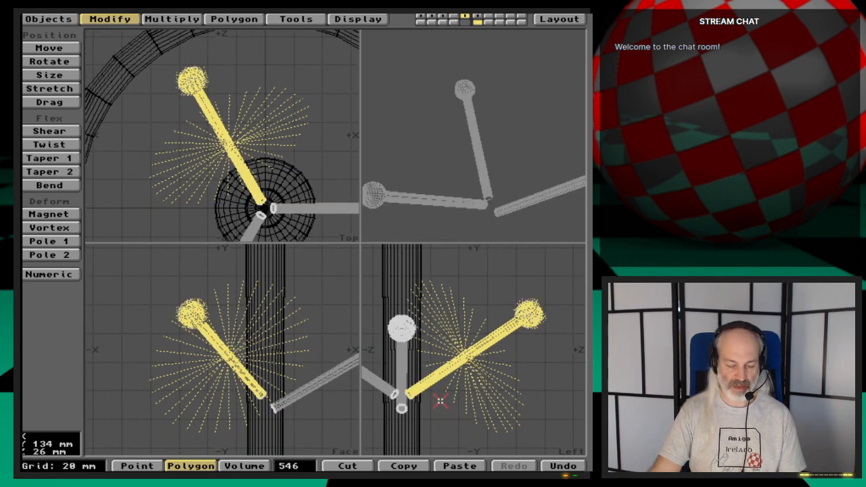
key("t")
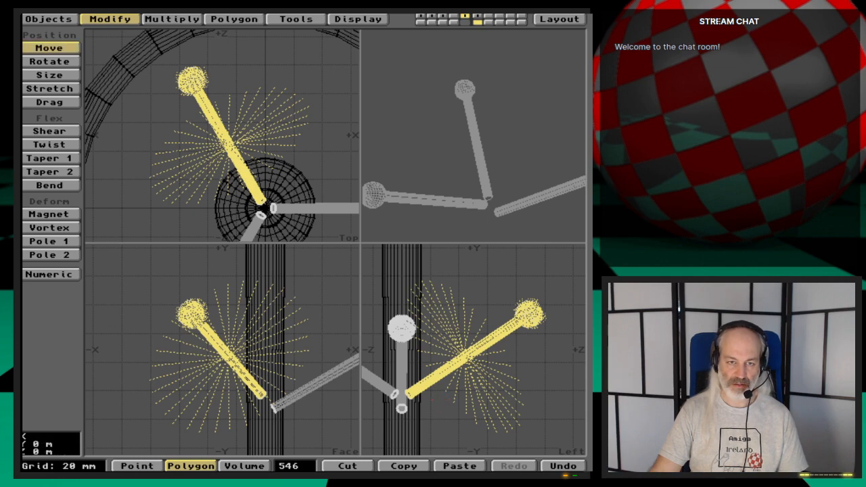
left_click_drag(430, 399, 431, 388)
key("space")
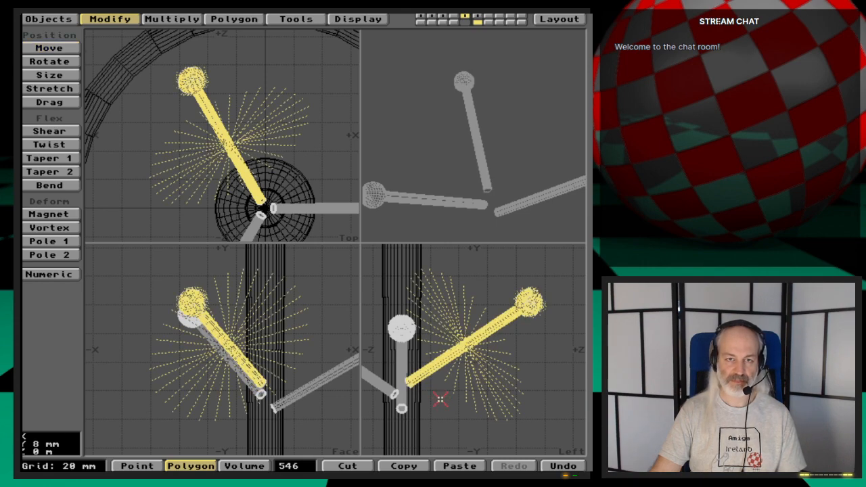
key("a")
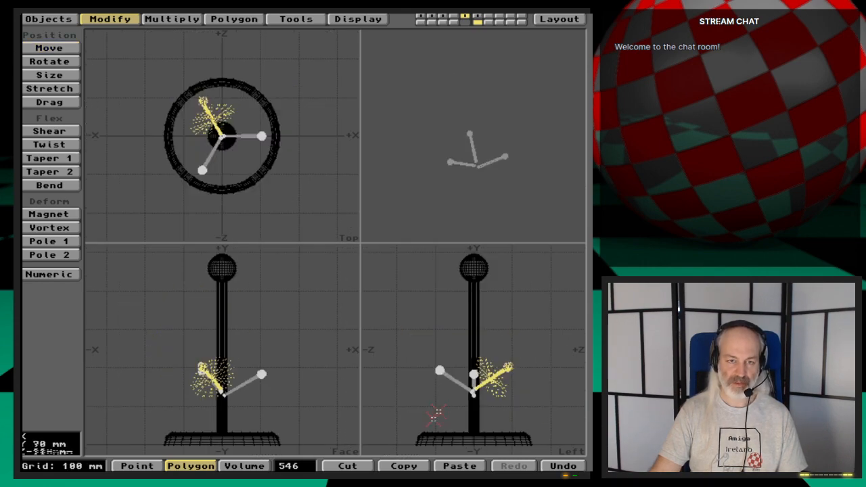
left_click(311, 466)
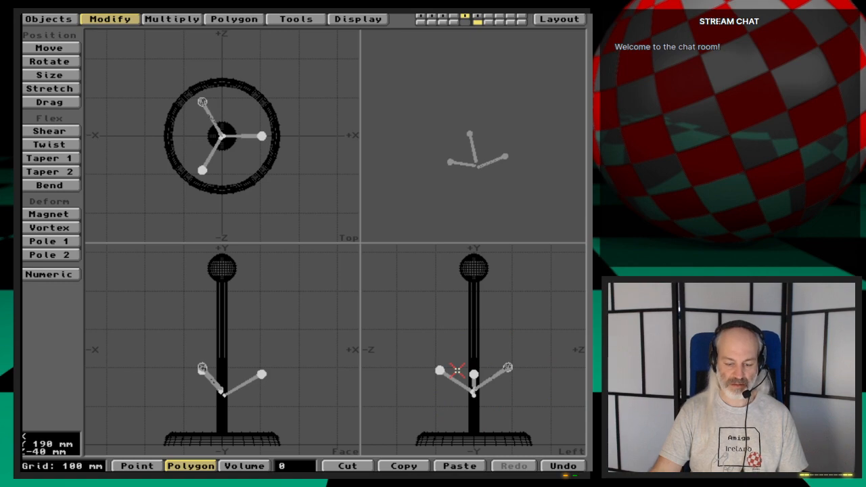
- Measure along the pole in the Left view from the pegs' inner ends up to the height for a second set
key("a")
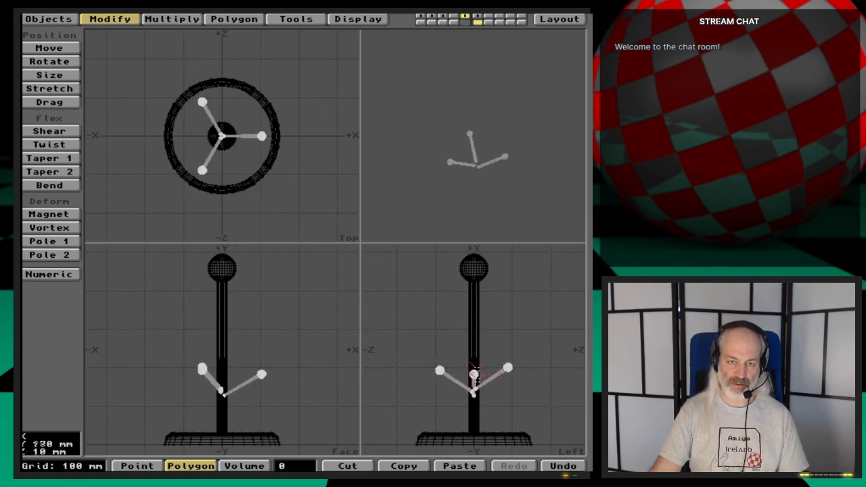
key("ctrl+e")
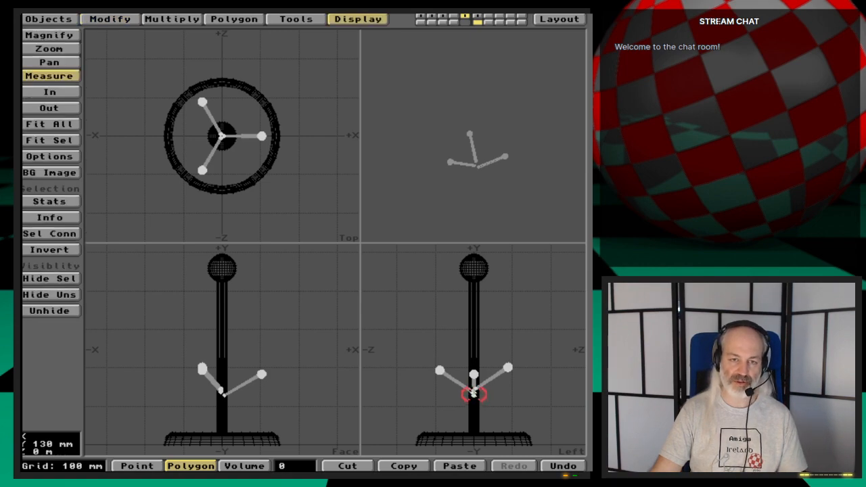
left_click_drag(473, 392, 474, 326)
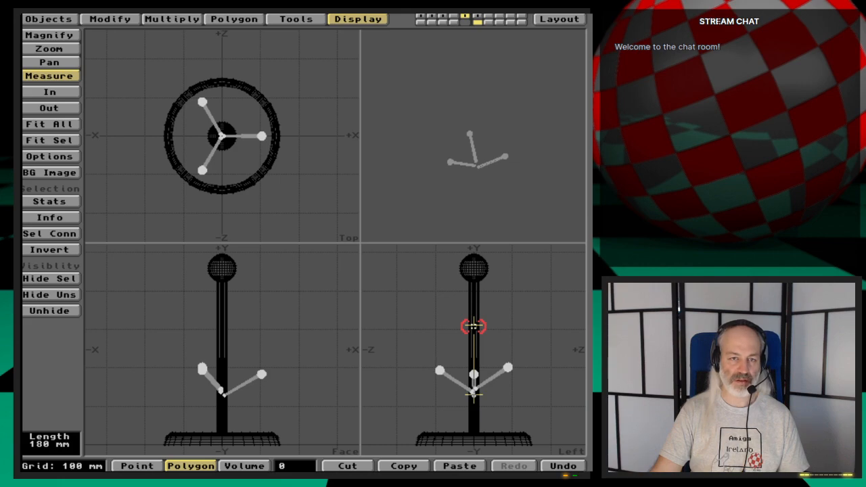
left_click_drag(474, 327, 474, 327)
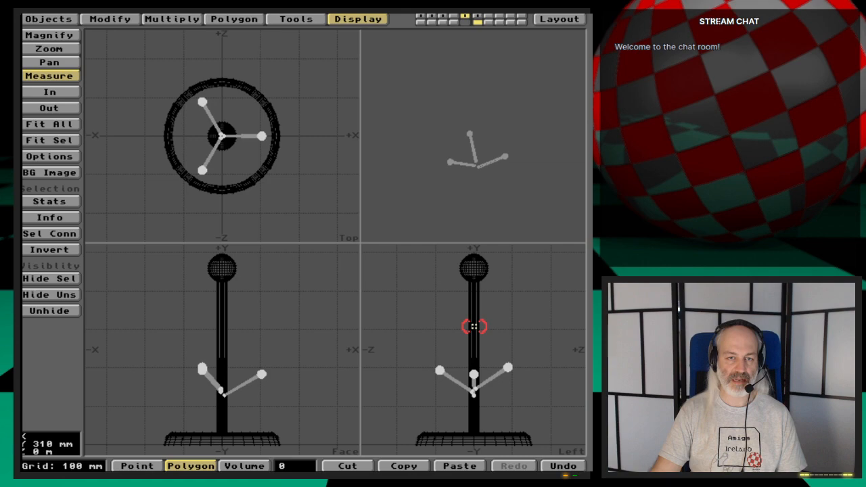
key("space")
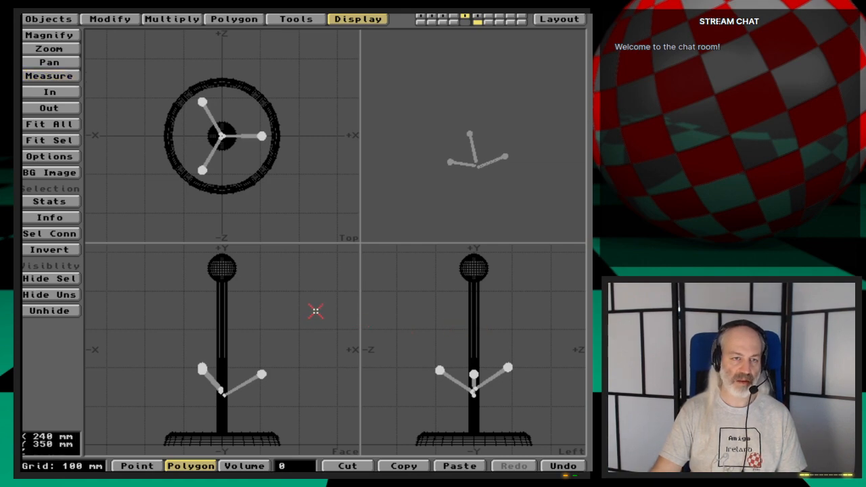
- Try cloning the three pegs once with a Y offset of 180 mm, and undo it
left_click(175, 16)
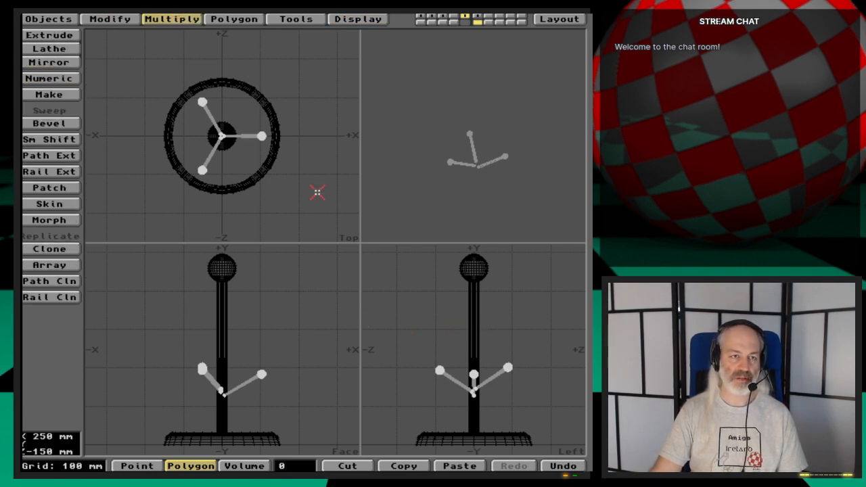
left_click(42, 249)
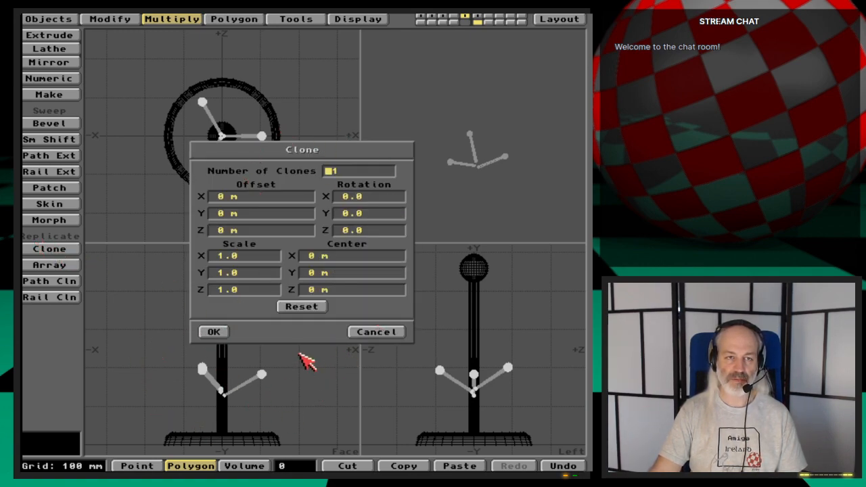
left_click(215, 214)
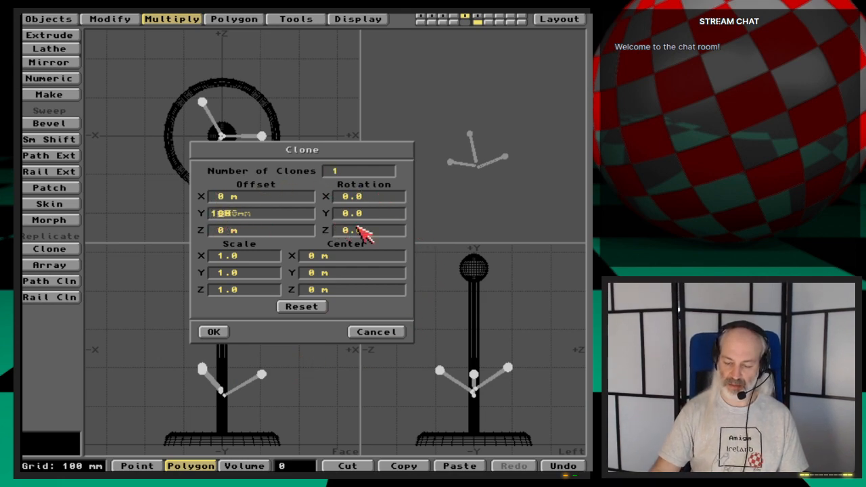
type("180mm")
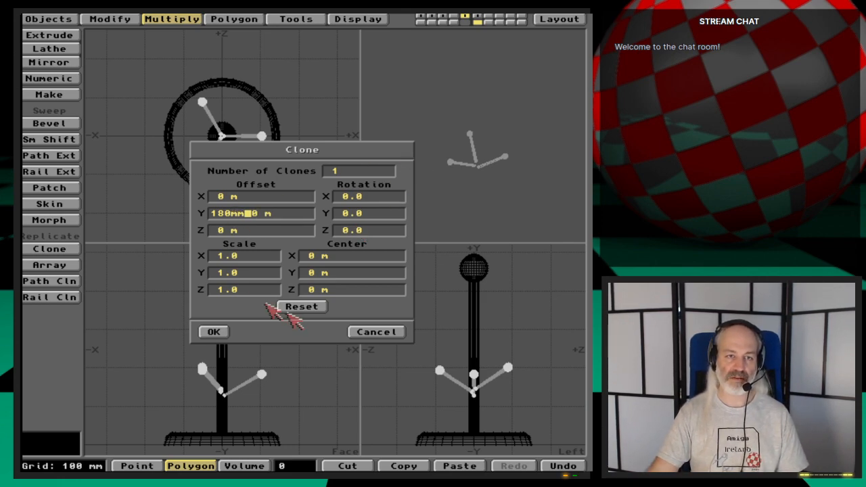
left_click(214, 332)
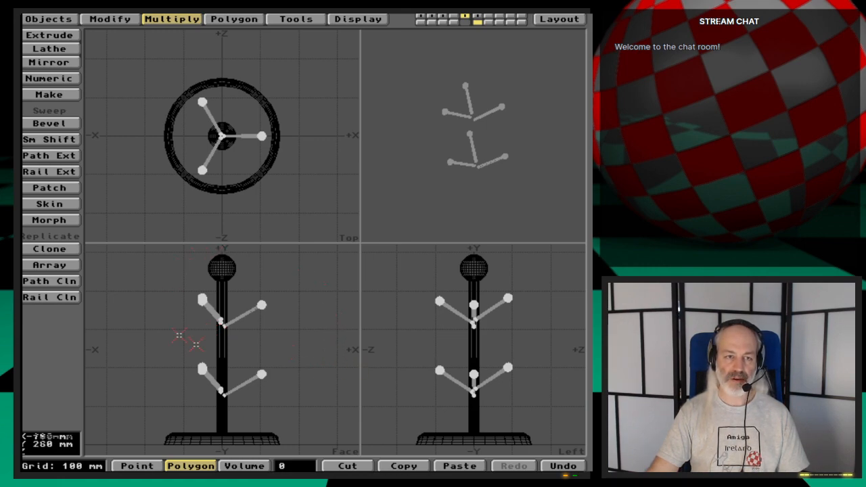
key("u")
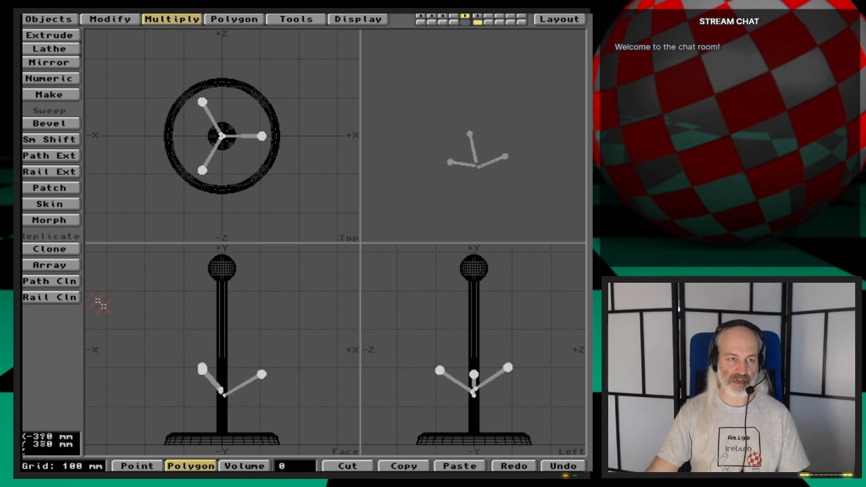
- Clone the three pegs once with a Y offset of 180 mm and a Y rotation of 60 degrees
left_click(58, 249)
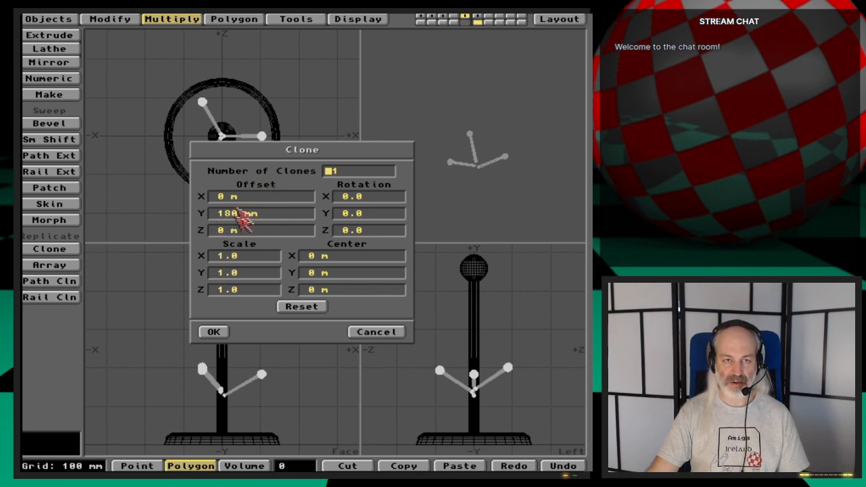
left_click(346, 216)
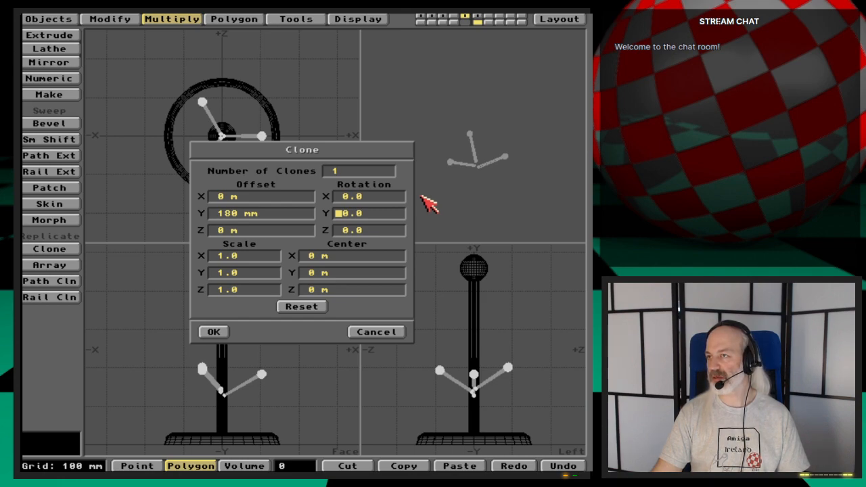
type("60")
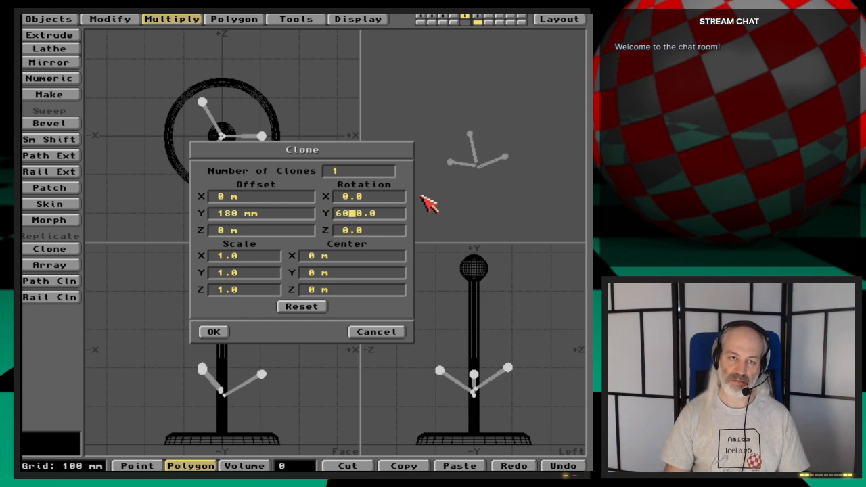
key("Tab")
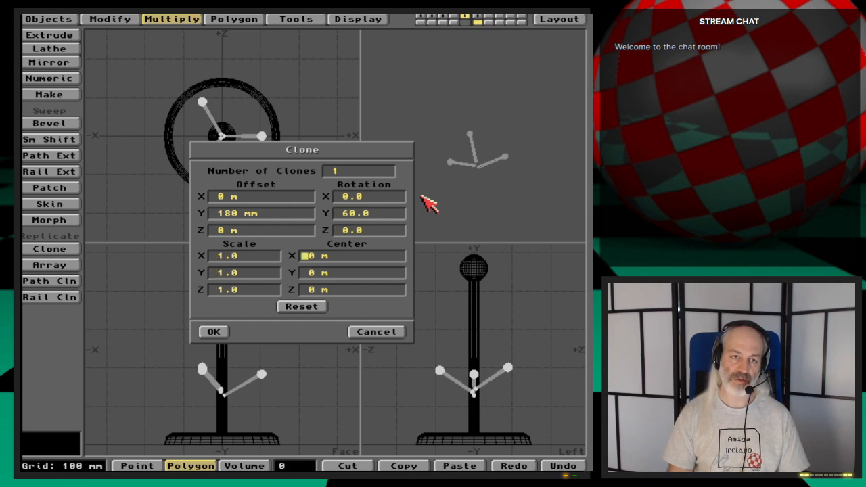
key("Tab")
key("Return")
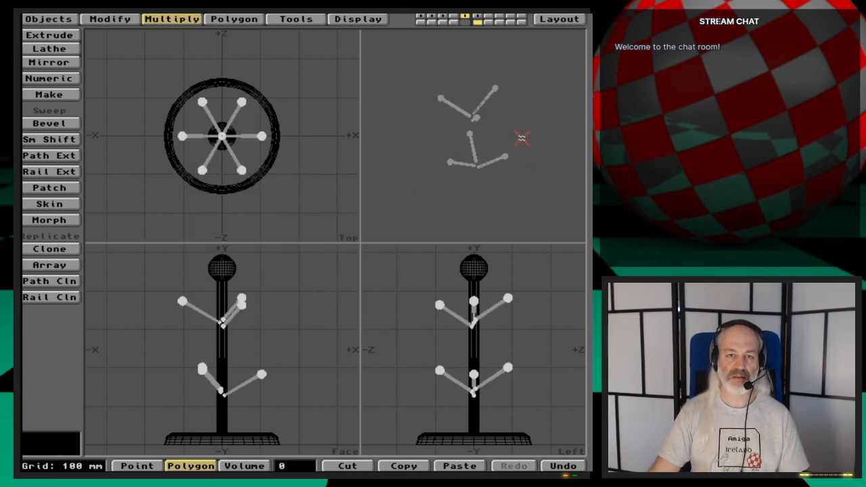
left_click_drag(496, 136, 474, 180)
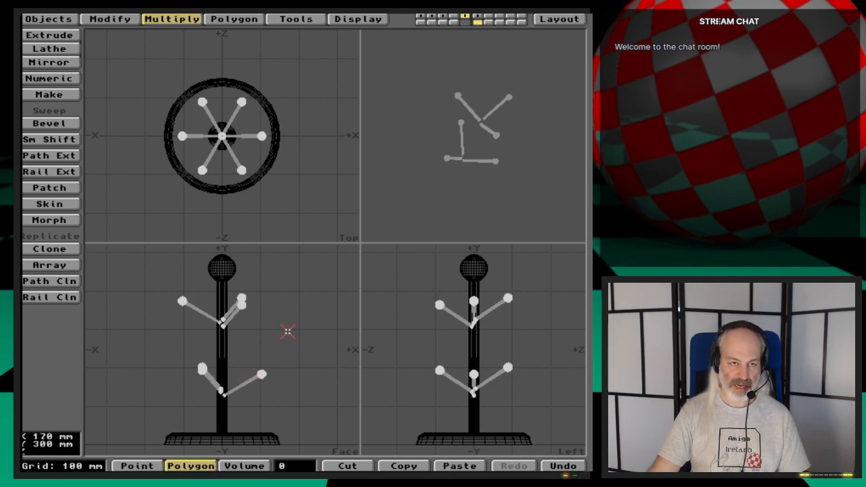
- Assign all six pegs a new surface named MugTree-Hangers
key("q")
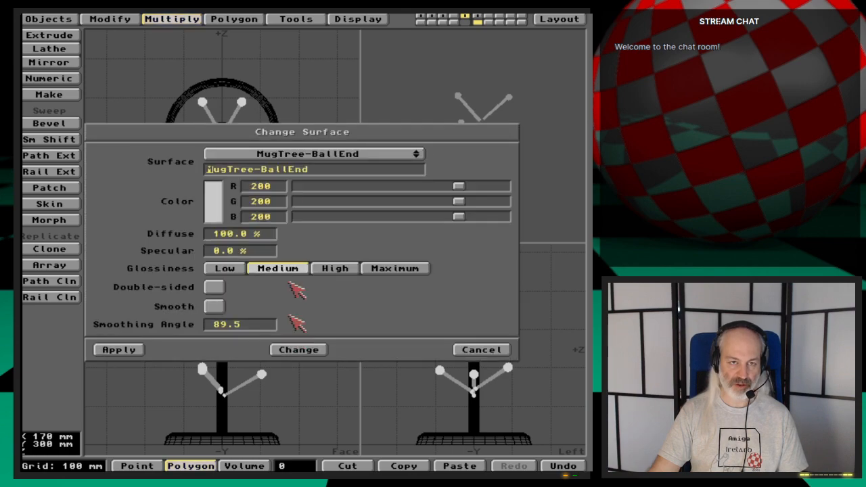
left_click(367, 153)
left_click(383, 156)
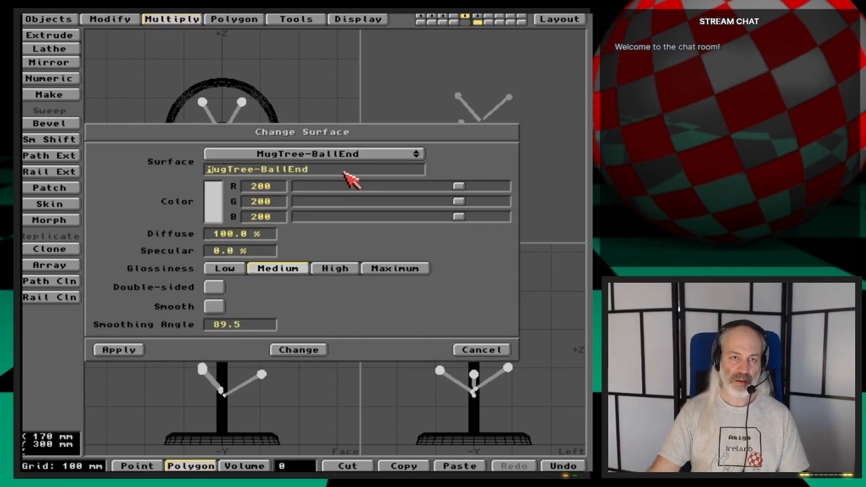
left_click(348, 171)
key("BackSpace")
key("BackSpace")
key("BackSpace")
key("BackSpace")
key("BackSpace")
key("BackSpace")
key("BackSpace")
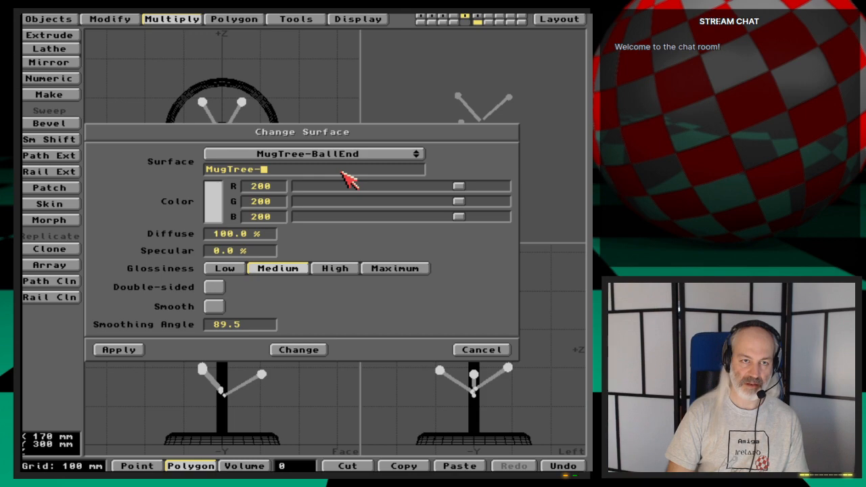
type("Hangers")
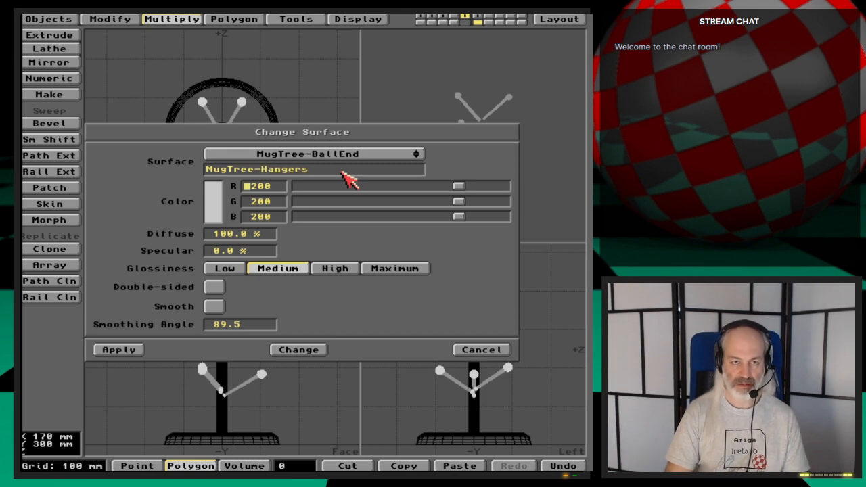
left_click(115, 350)
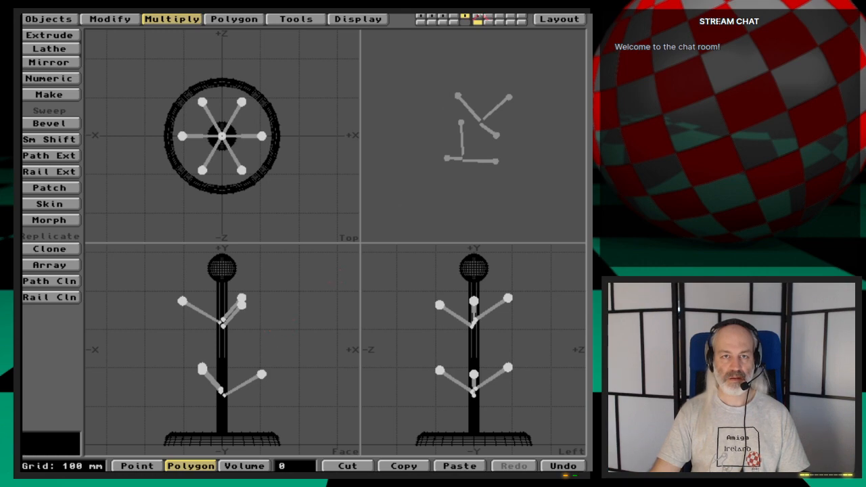
- Cut the six pegs from layer 5 and paste them into layer 6 with the pole and base
left_click(478, 17)
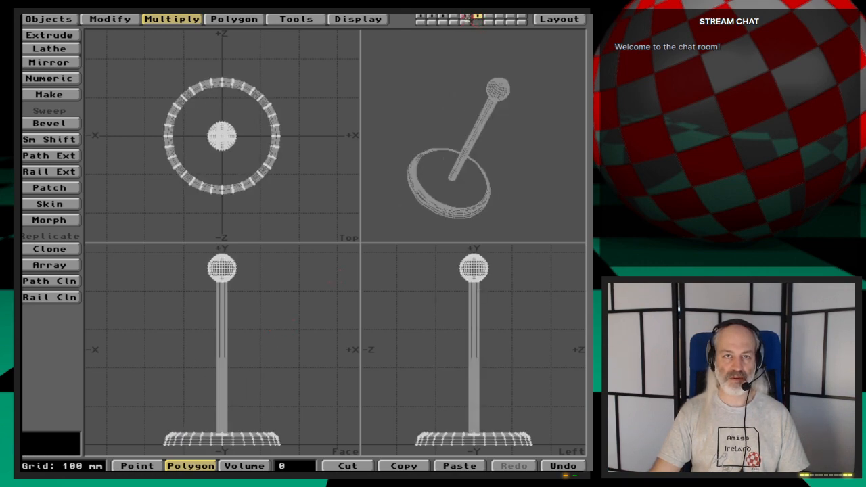
left_click(466, 16)
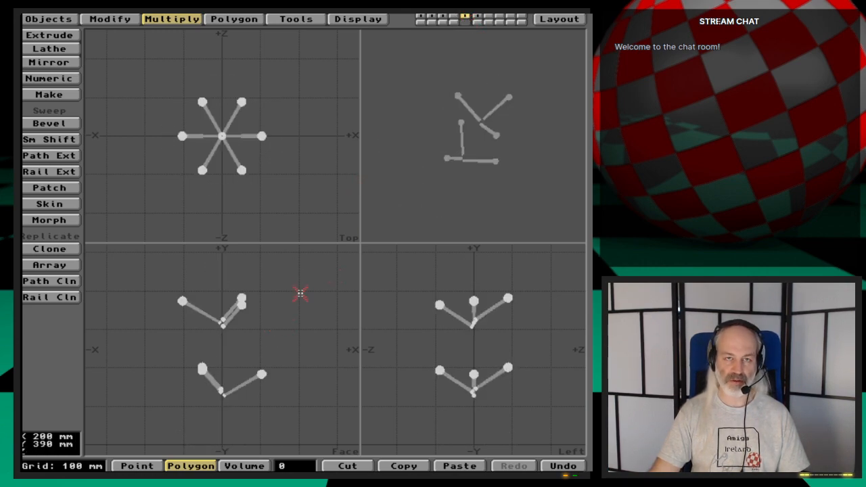
key("x")
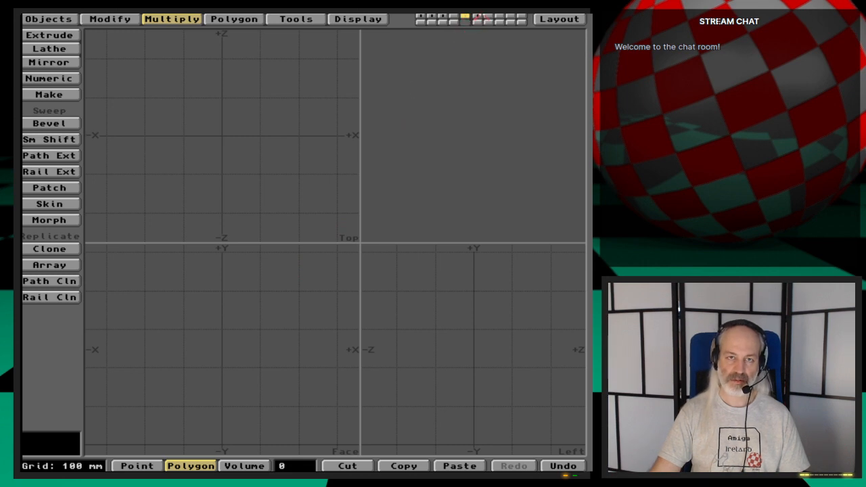
left_click(478, 16)
key("v")
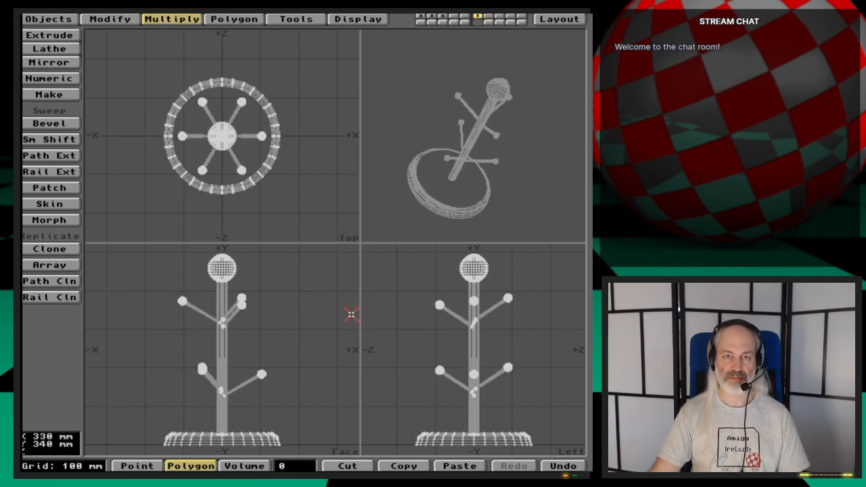
left_click_drag(532, 149, 497, 135)
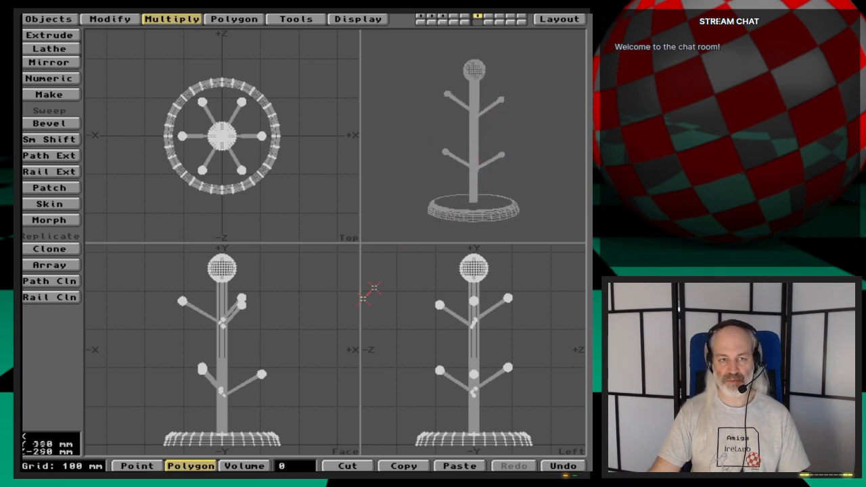
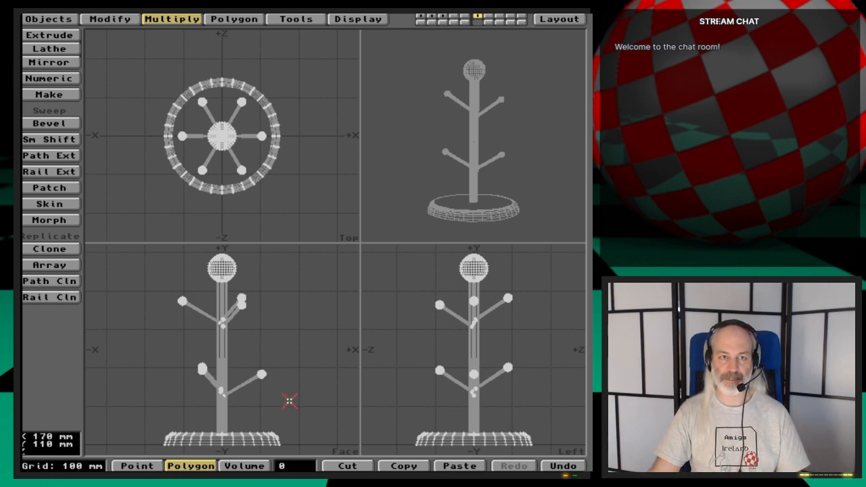
- Save the foreground mug tree layer over the MugTree object file in 3D:webcast/Ep.47/Objects and switch to Layout
key("s")
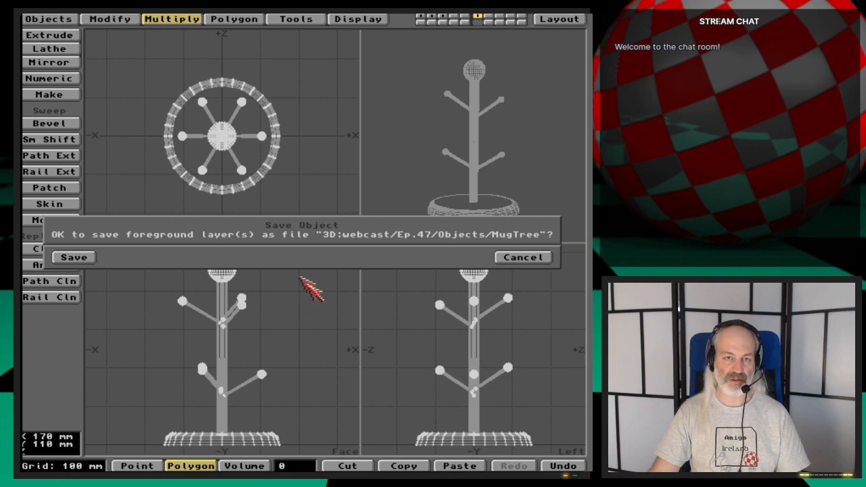
left_click(75, 258)
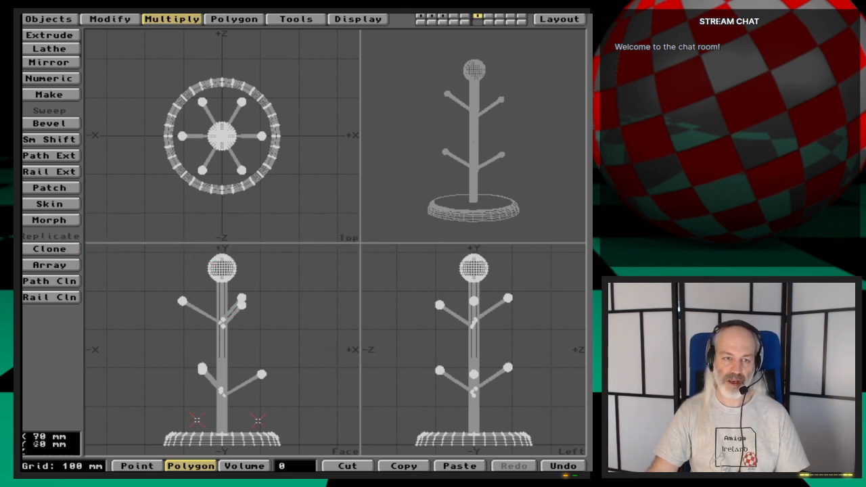
left_click(559, 19)
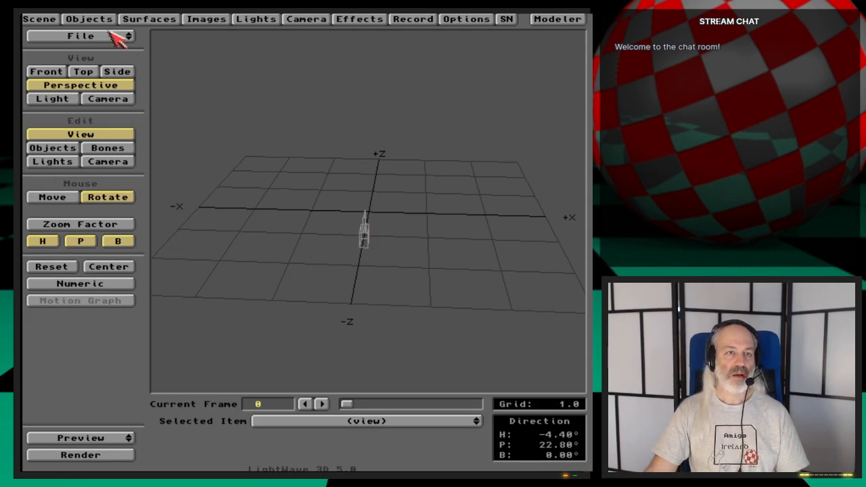
- Load the MugTree object from 3D:webcast/Ep.47/Objects into the scene
left_click(89, 19)
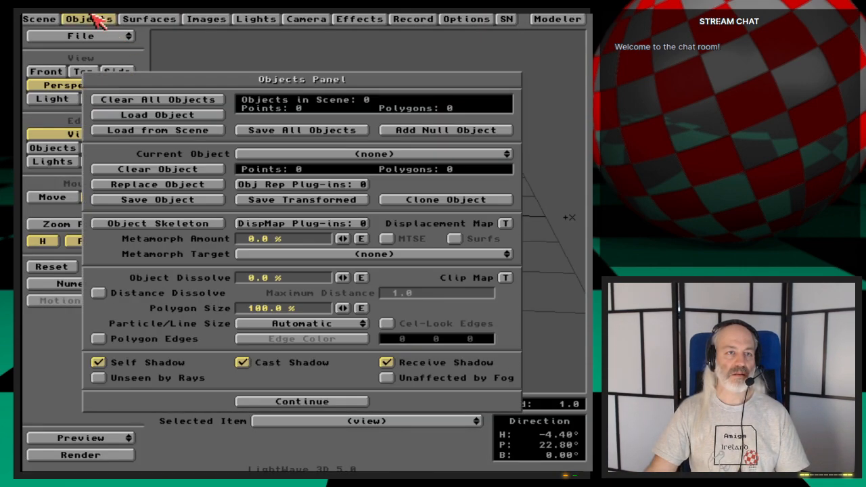
left_click(203, 116)
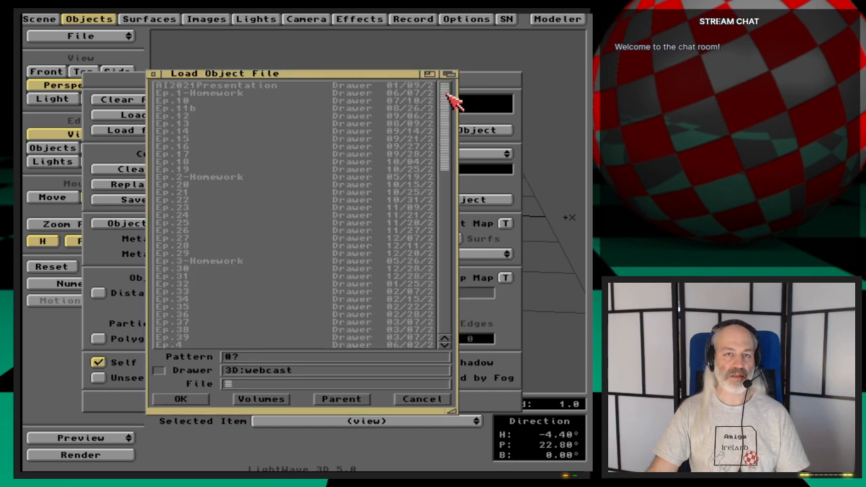
left_click_drag(449, 101, 457, 155)
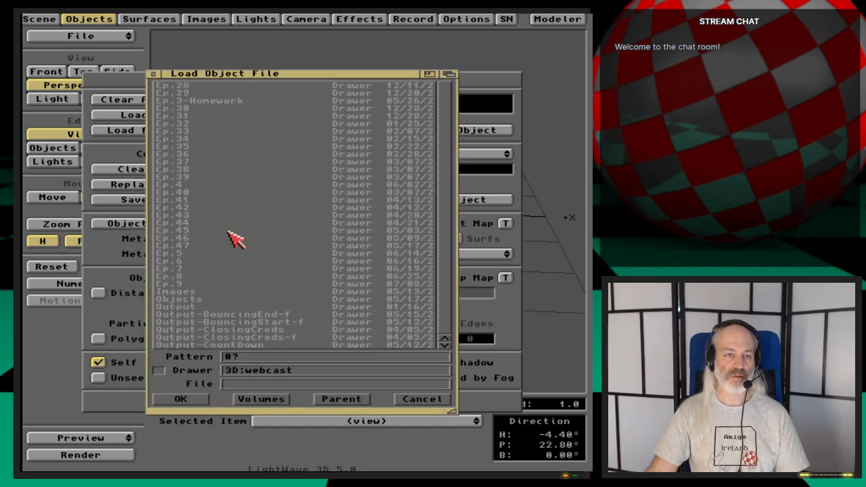
double_click(197, 245)
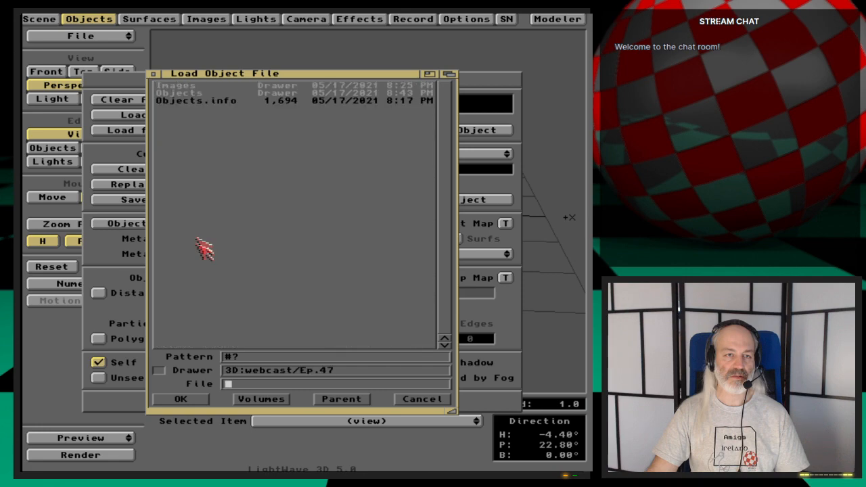
double_click(203, 93)
double_click(180, 86)
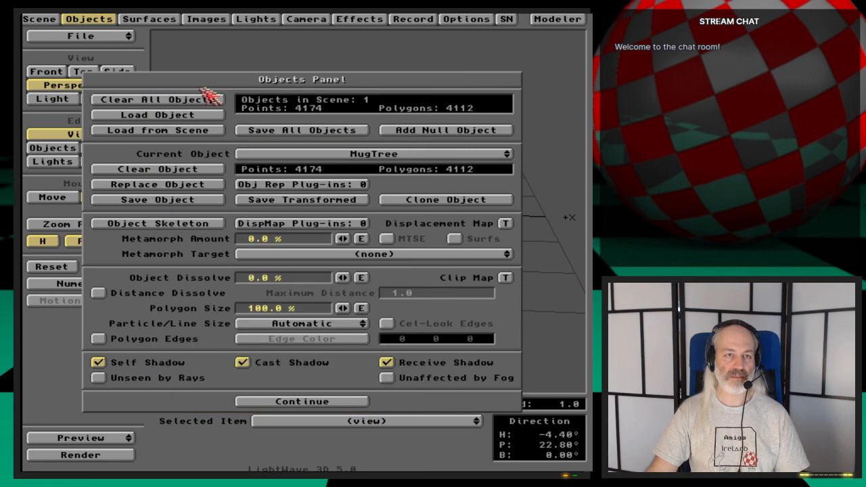
left_click(99, 18)
- Move the camera closer to the mug tree, to about X -0.006, Y 0.247, Z -0.998, and key it at frame 0
left_click(115, 100)
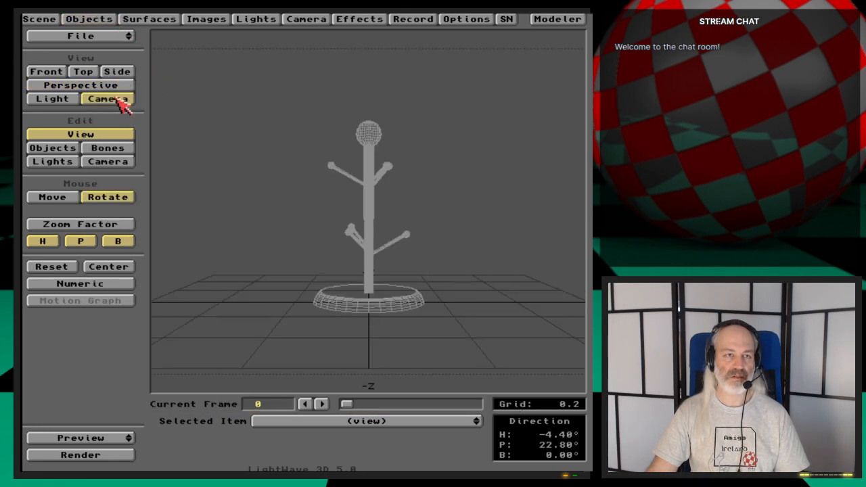
left_click(120, 160)
left_click_drag(318, 235, 287, 194)
left_click(125, 157)
left_click_drag(299, 268, 300, 275)
key("Return")
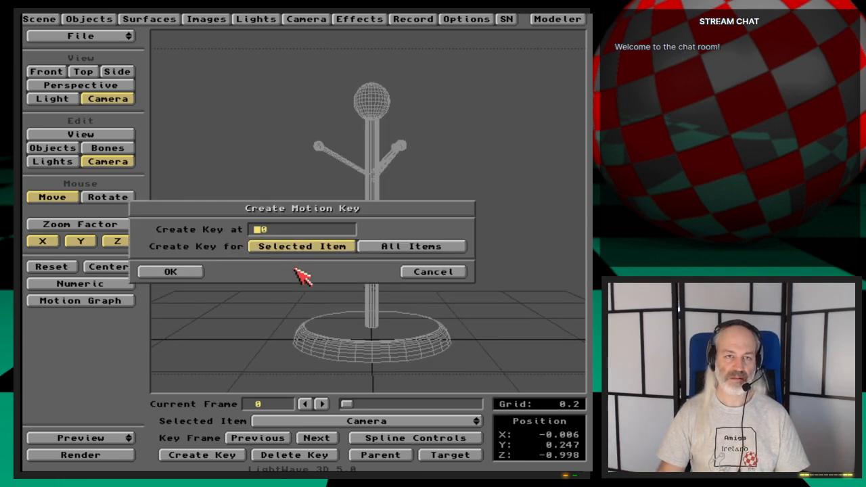
key("Return")
- Set the render display in the record settings and test-render frame 0 of the mug tree
key("F9")
key("Escape")
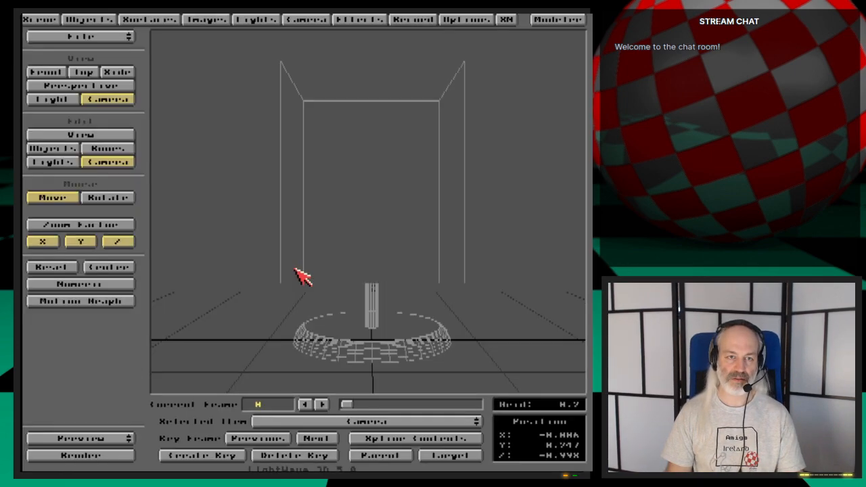
left_click(408, 18)
left_click_drag(331, 131, 329, 154)
left_click(433, 18)
key("F9")
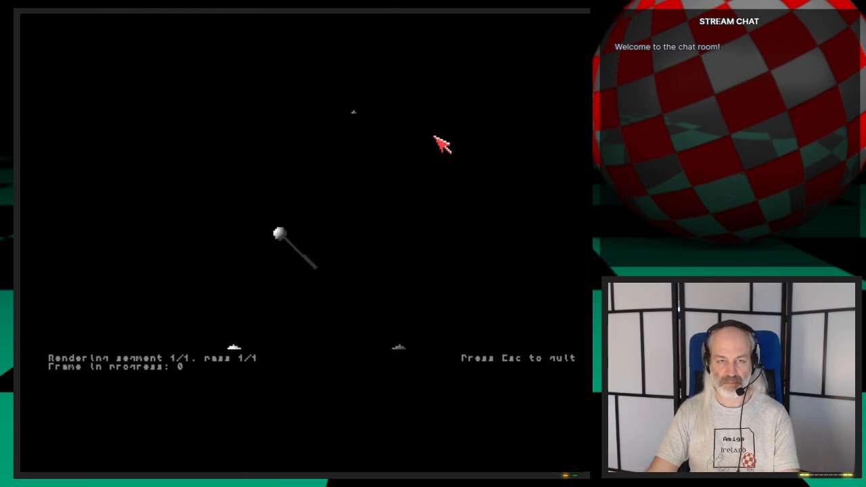
key("Escape")
- Review the mug tree's list of surfaces and open the scene's image settings
left_click(149, 18)
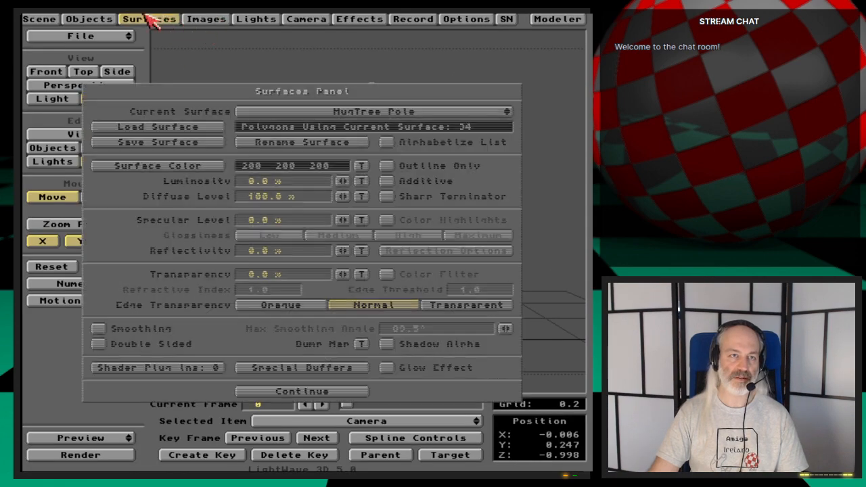
left_click_drag(429, 112, 474, 114)
left_click(218, 19)
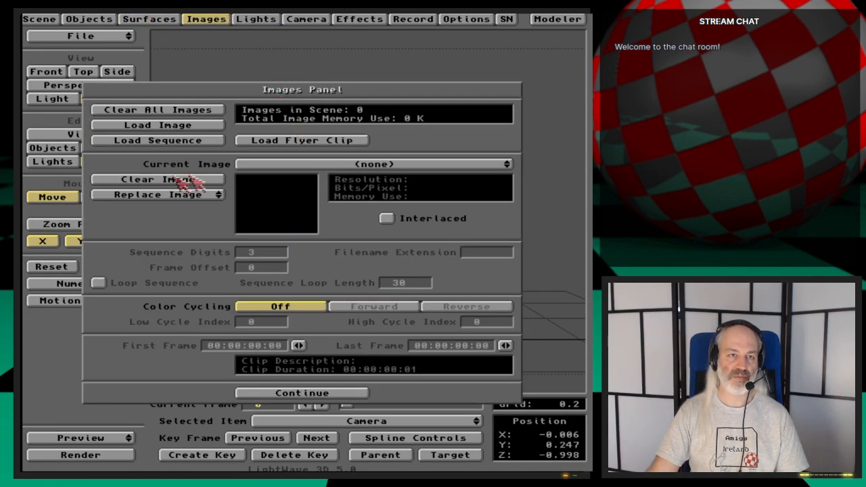
- Switch to Directory Opus and look through the Ep.47 and Ep.46 folders for usable images
key("super+m")
key("super+m")
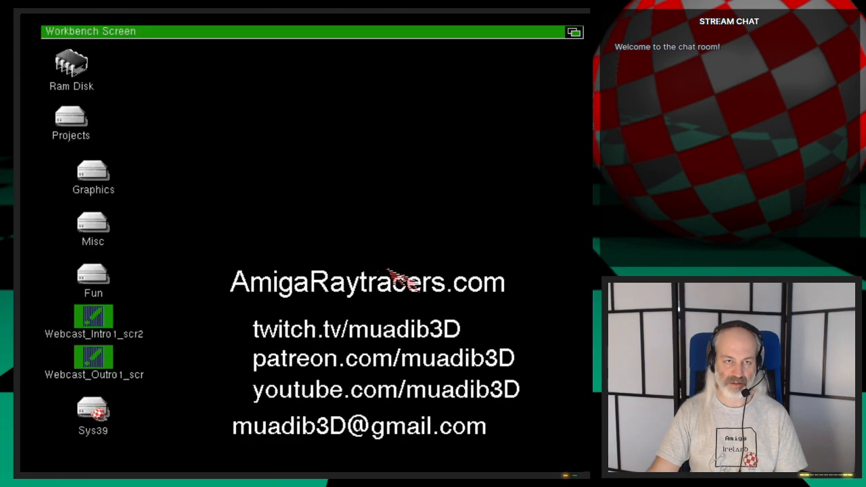
left_click(206, 216)
left_click(42, 171)
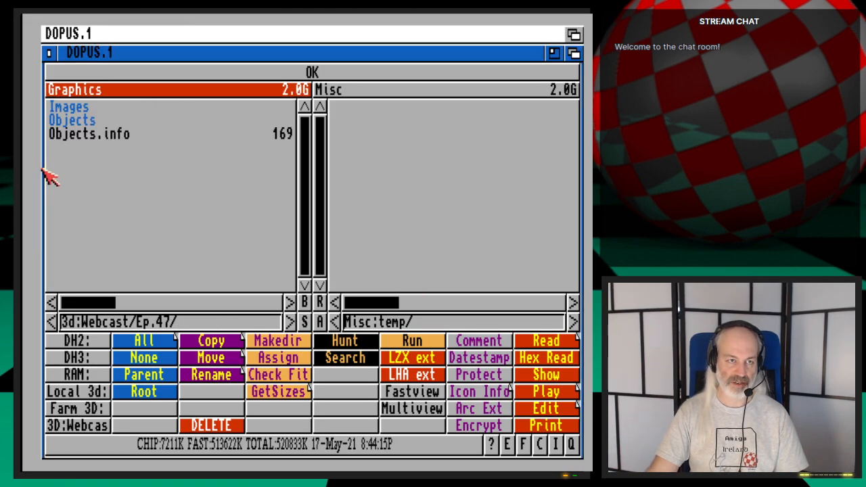
double_click(112, 111)
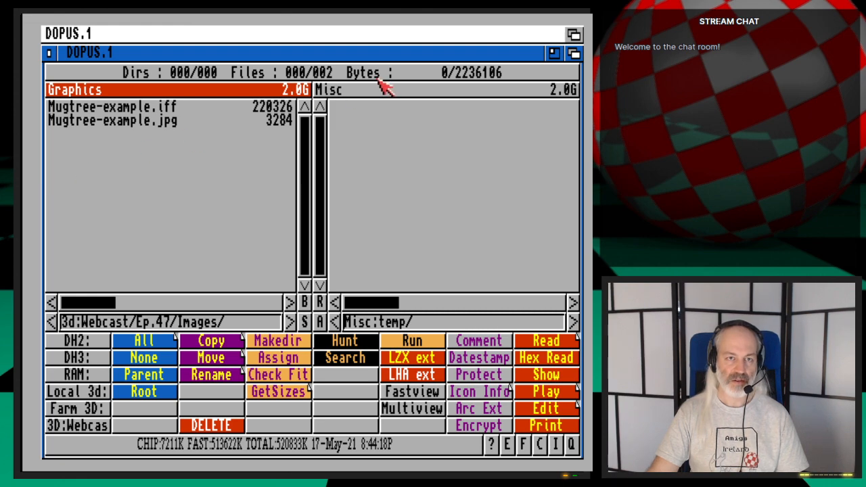
left_click(41, 143)
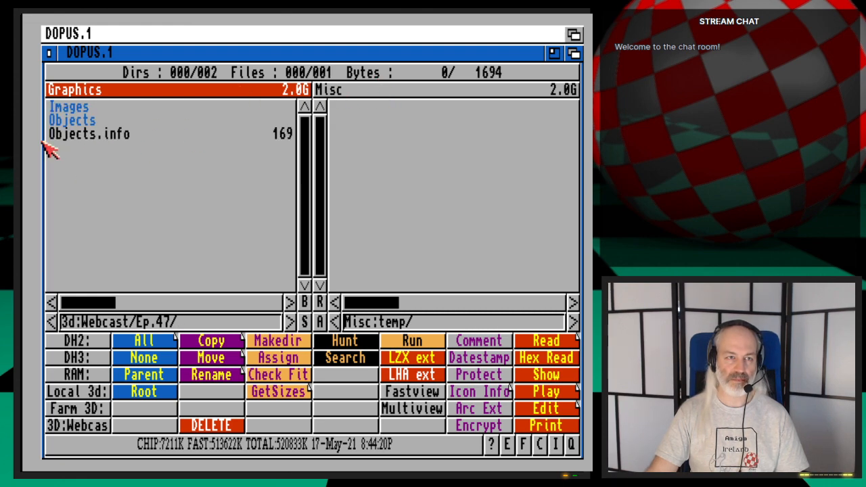
left_click(42, 152)
double_click(106, 201)
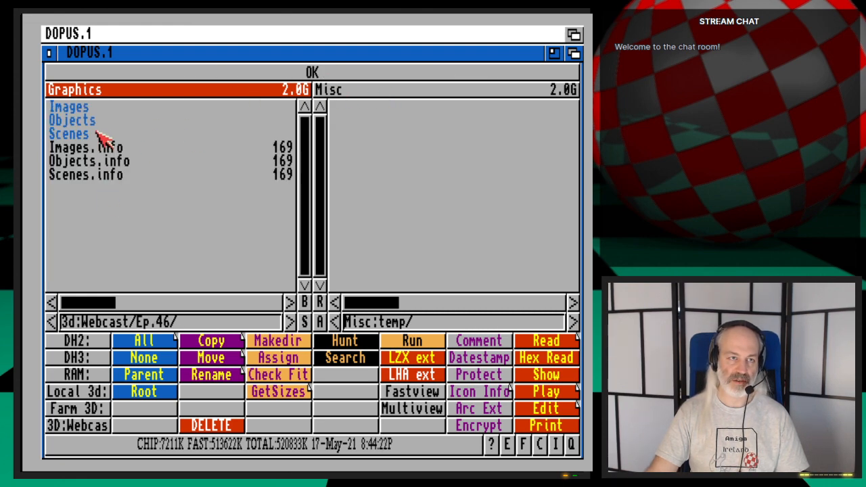
double_click(58, 109)
left_click(43, 167)
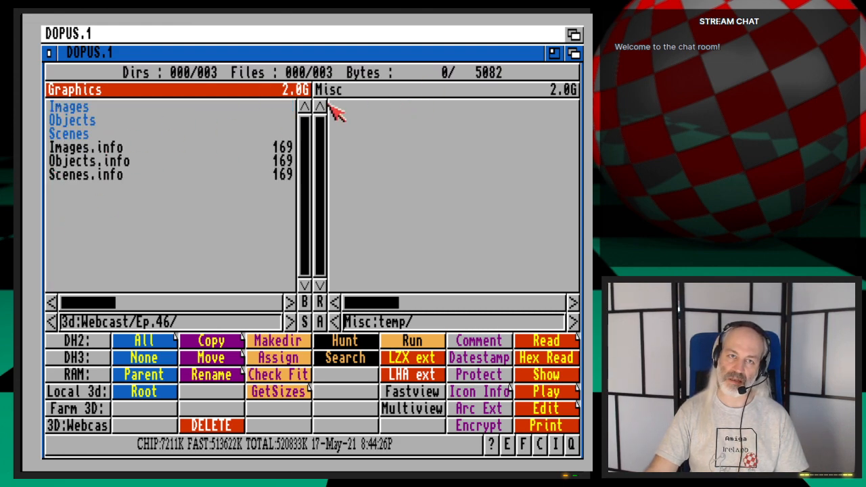
- Browse to the DH1:3d/Images/Wood folder in the second file list
left_click(356, 90)
left_click(75, 407)
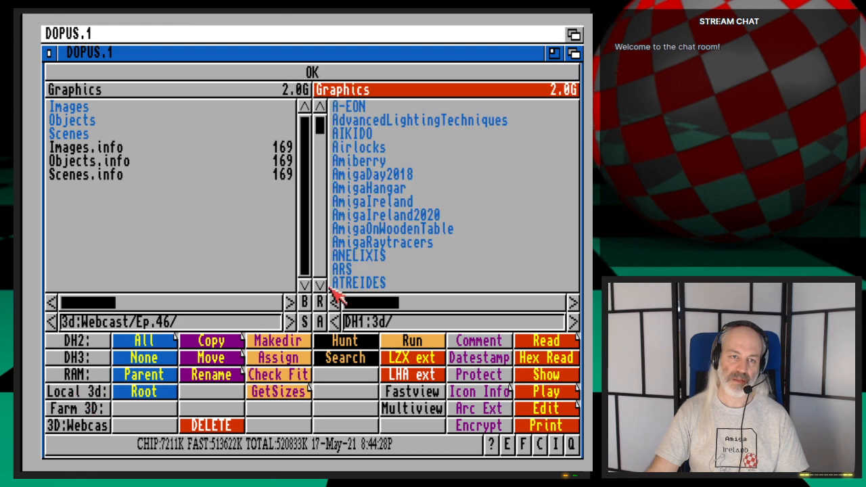
scroll(441, 275, "down", 10)
scroll(442, 275, "down", 5)
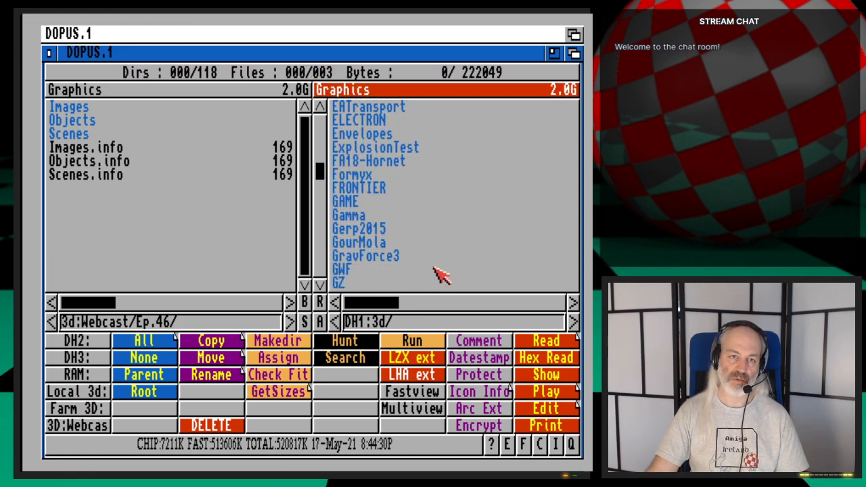
double_click(358, 192)
scroll(432, 251, "down", 15)
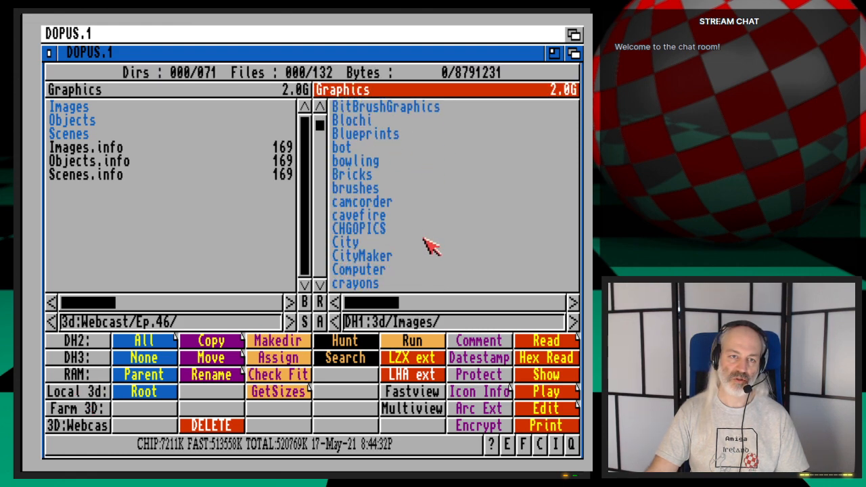
scroll(431, 257, "down", 8)
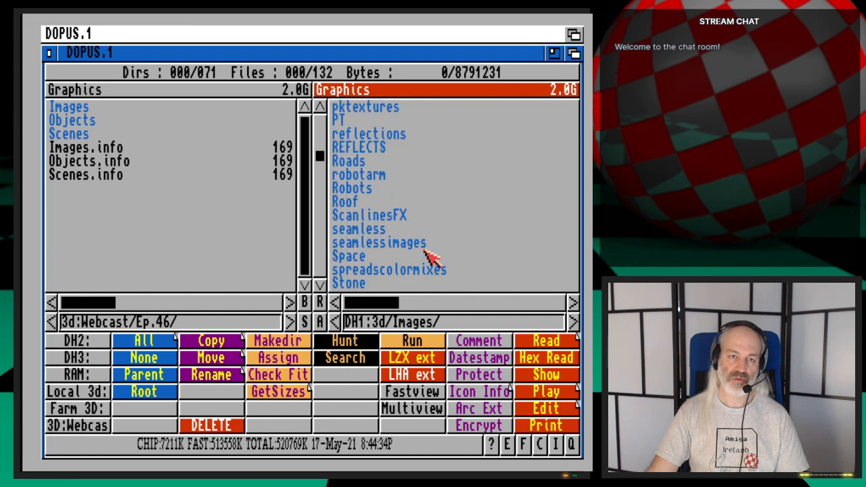
scroll(428, 257, "down", 1)
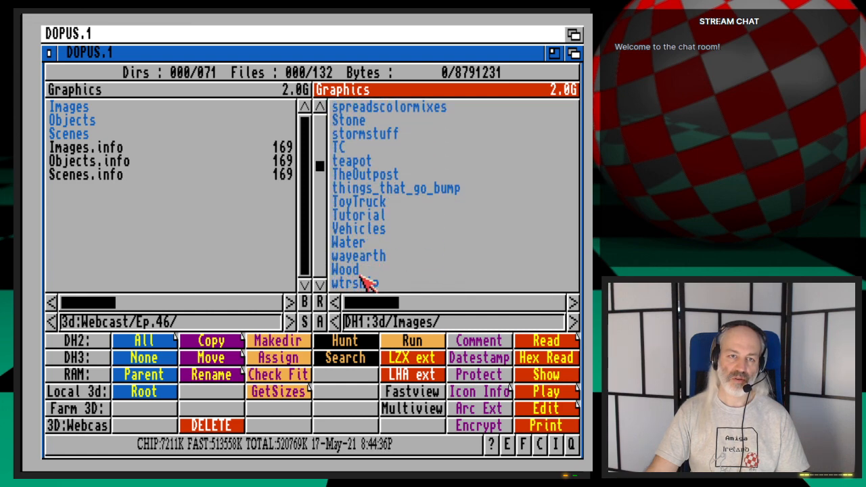
double_click(349, 269)
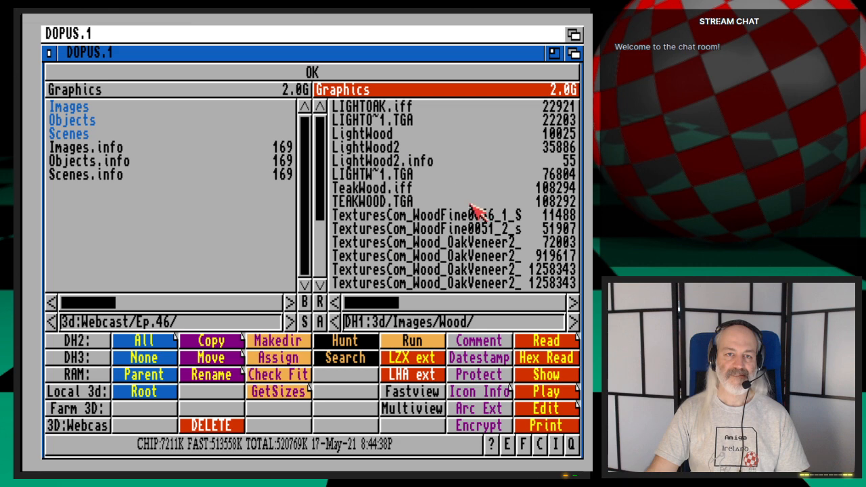
- Preview the nine TexturesCom wood images from WoodFine0046_1_S through OakVeneer_5 with Fastview
scroll(323, 233, "down", 3)
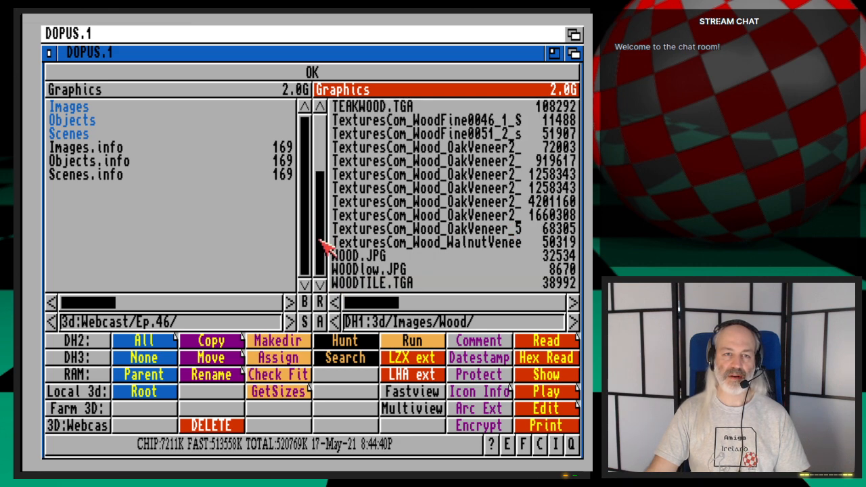
left_click(503, 230)
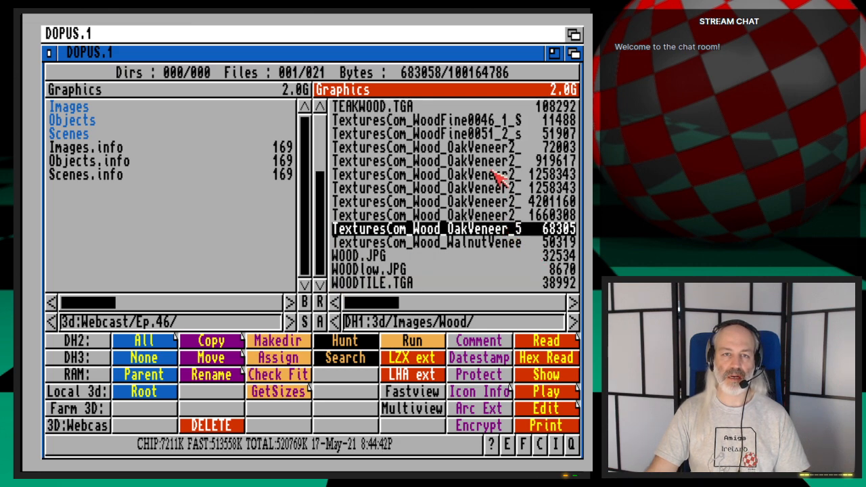
left_click_drag(486, 127, 492, 229)
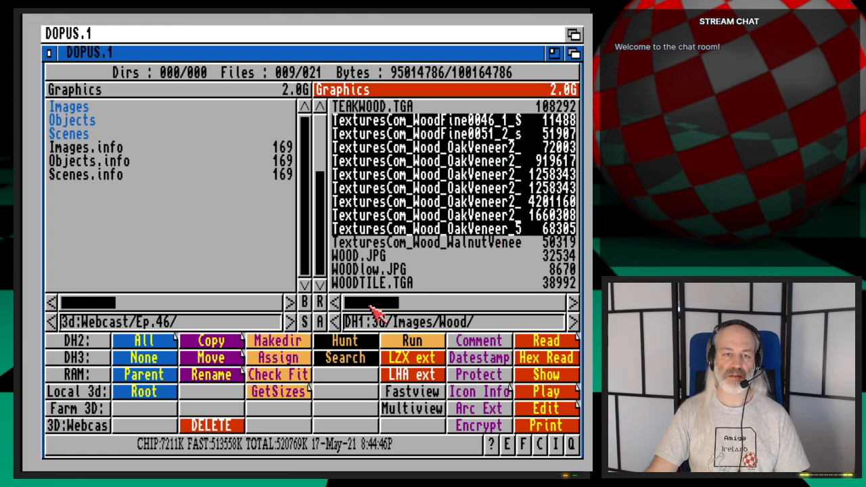
left_click(411, 391)
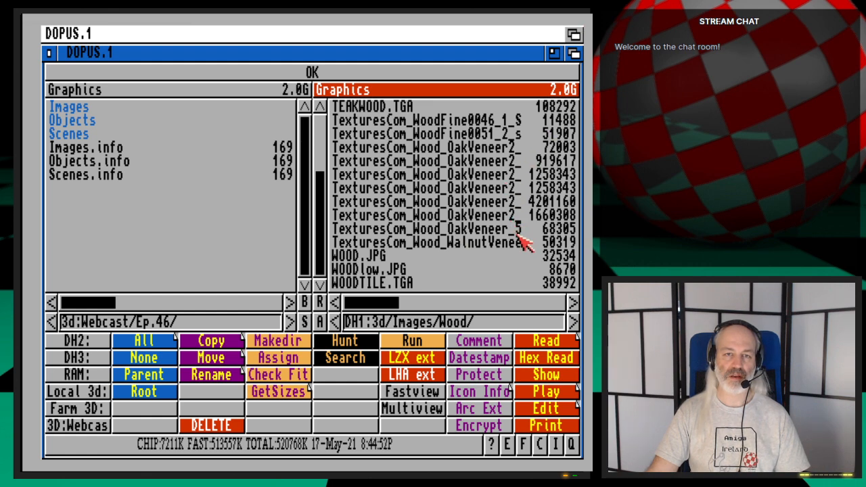
- Switch back to LightWave Layout and load TexturesCom_Wood_OakVeneer2_2K_albedo2.tif from the 3D:Images/Wood drawer into the scene
left_click(574, 34)
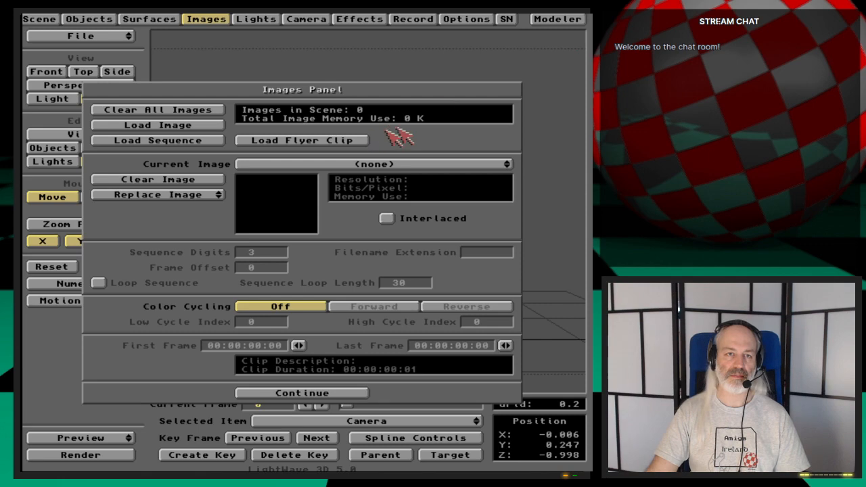
left_click(172, 127)
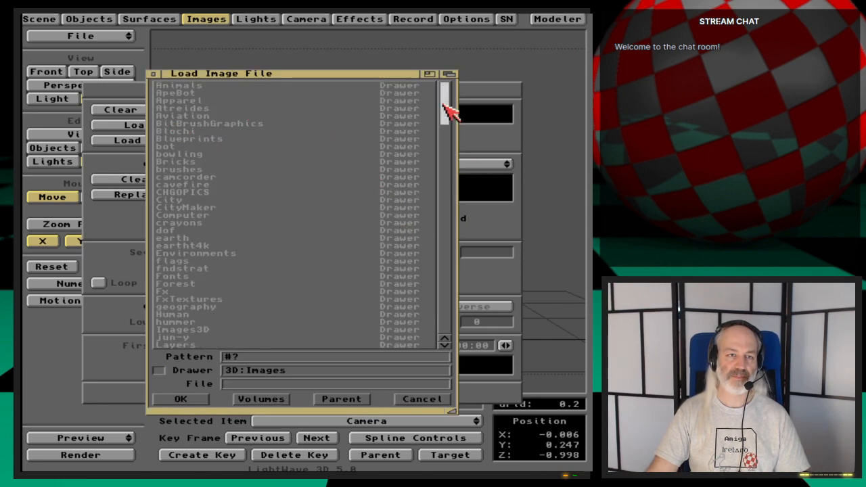
left_click_drag(449, 106, 452, 153)
scroll(235, 257, "down", 6)
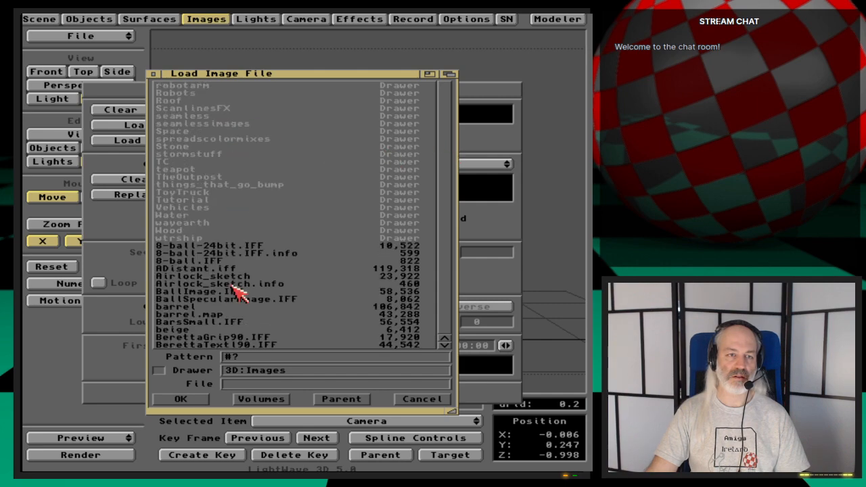
left_click(171, 232)
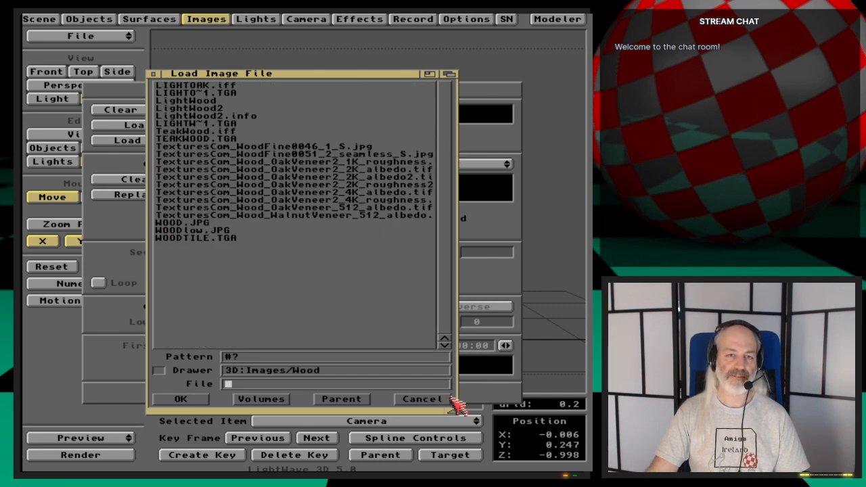
left_click_drag(455, 416, 582, 375)
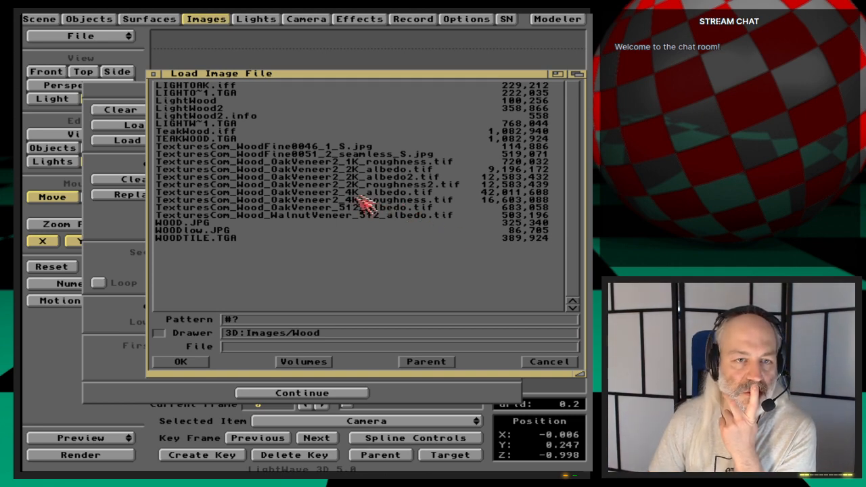
double_click(429, 178)
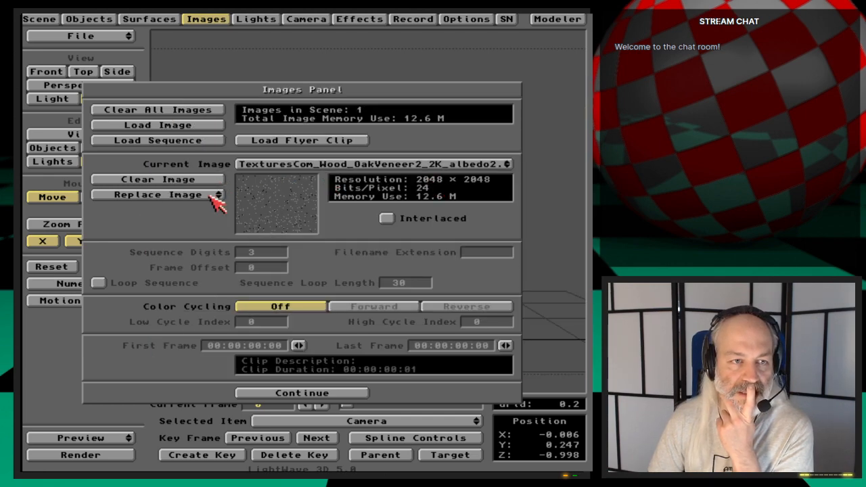
- Load TexturesCom_Wood_OakVeneer2_2K_roughness2.tif as a second scene image and close the image settings
left_click(155, 125)
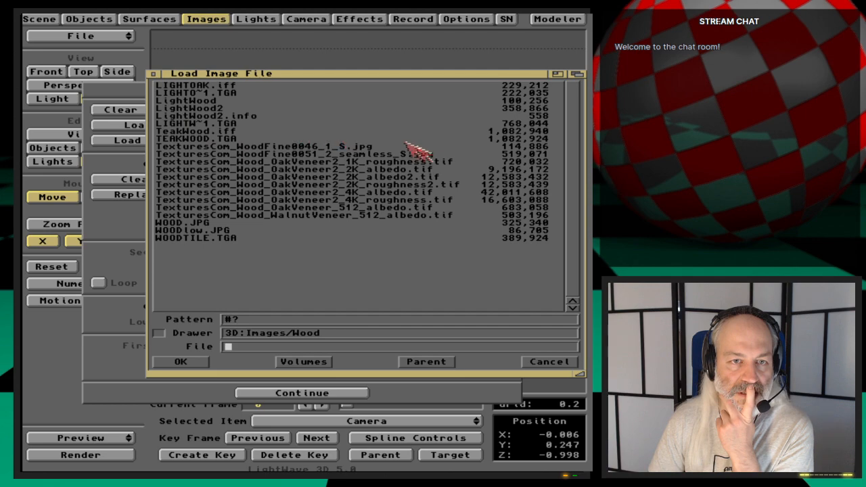
double_click(438, 184)
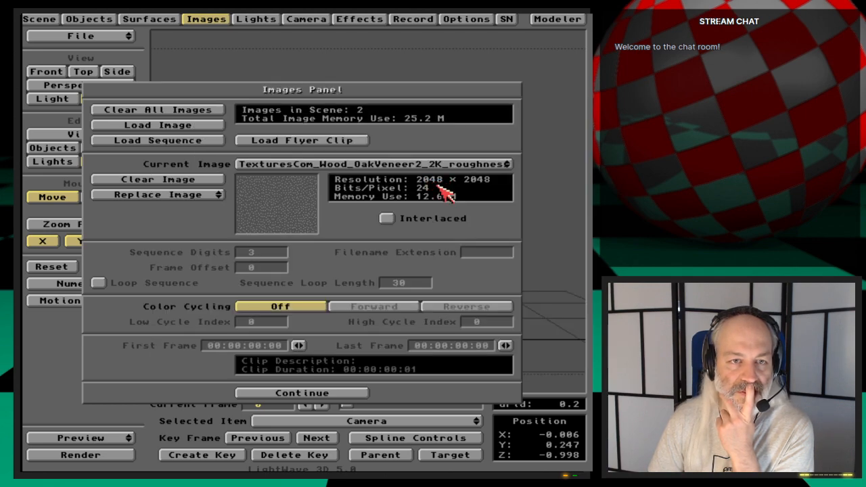
left_click(211, 21)
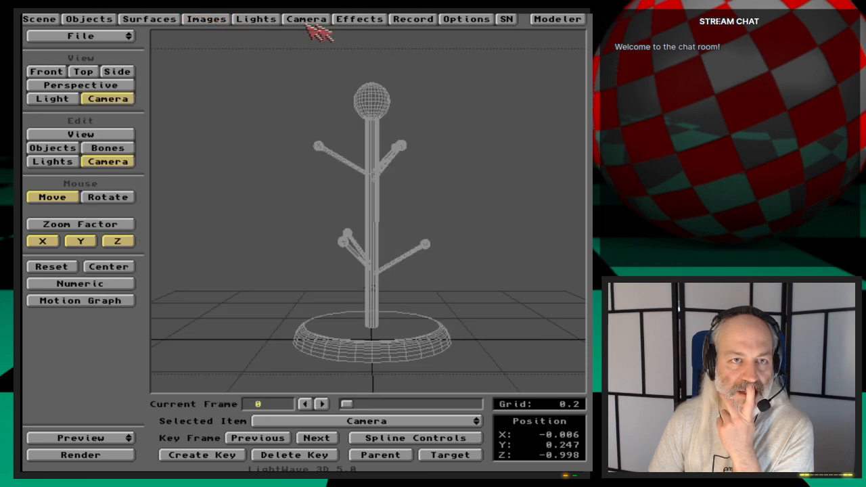
- Set the compositing foreground image to the OakVeneer2 2K albedo2 texture and render the frame to preview it
left_click(359, 19)
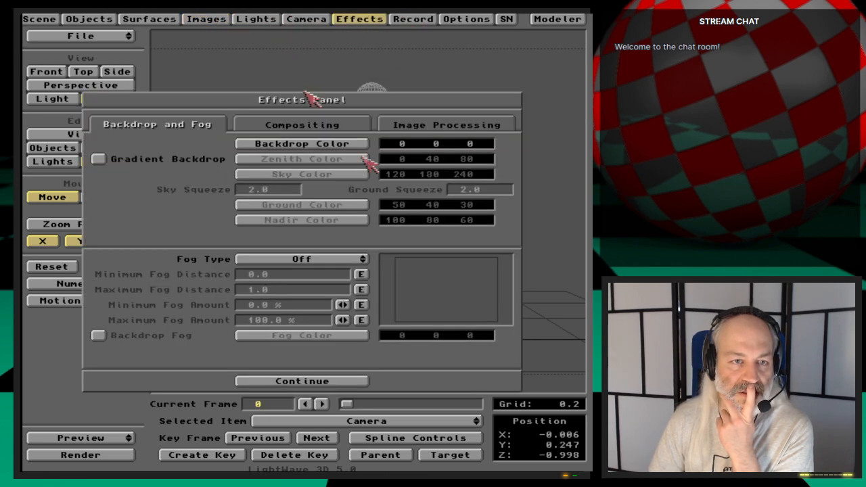
left_click(411, 124)
left_click(337, 125)
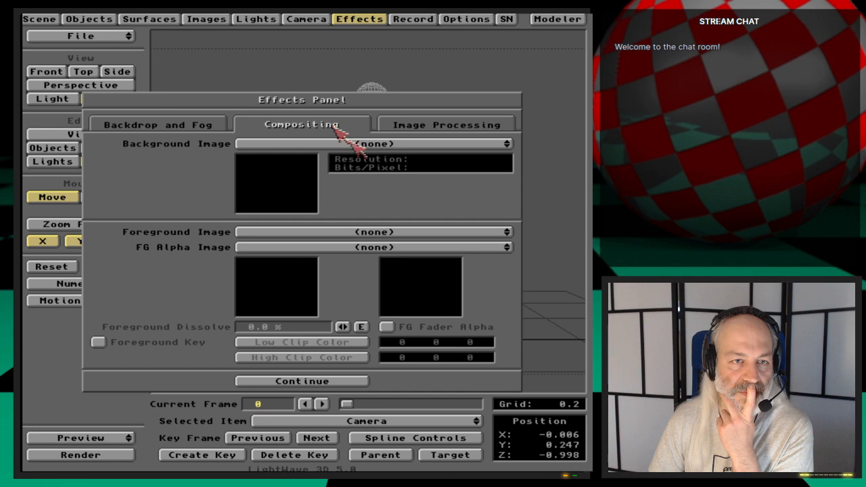
left_click_drag(362, 235, 424, 248)
left_click(357, 17)
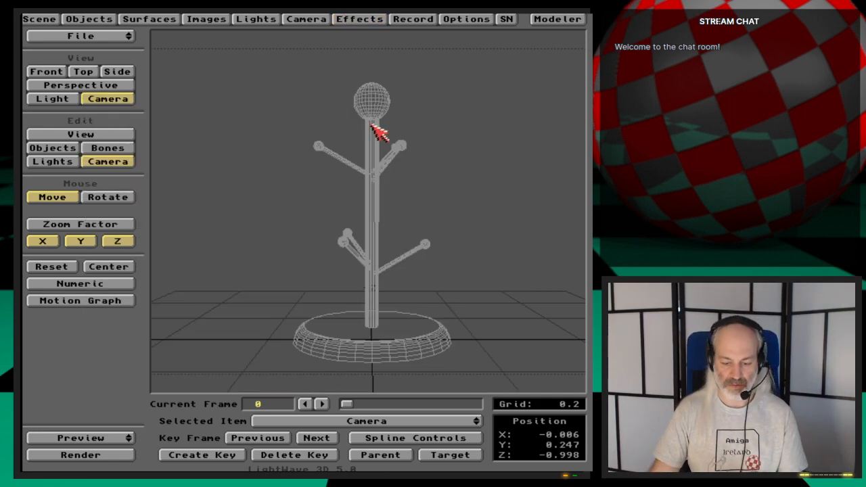
key("F9")
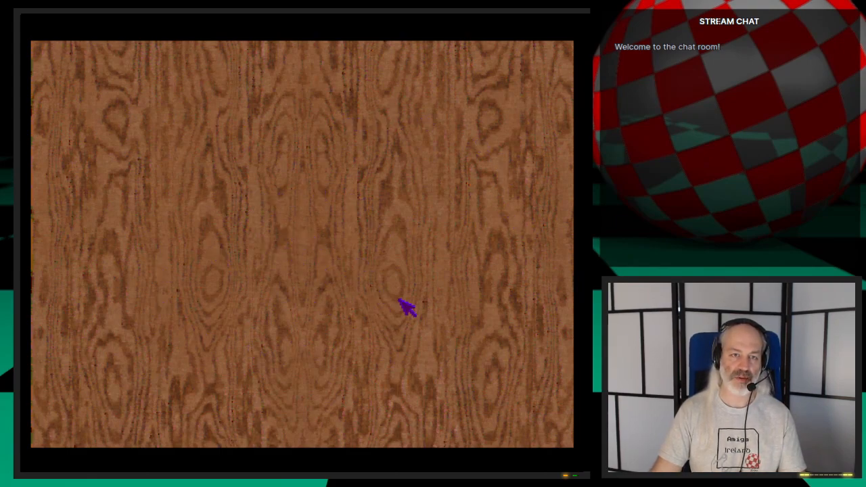
key("Escape")
key("Escape")
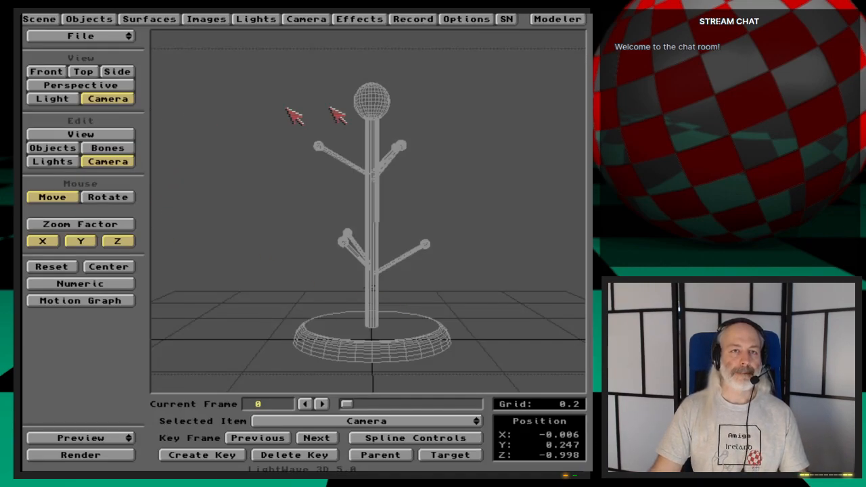
- Switch the compositing foreground image to the OakVeneer2 2K roughness2 texture and render the frame to preview it
left_click(359, 19)
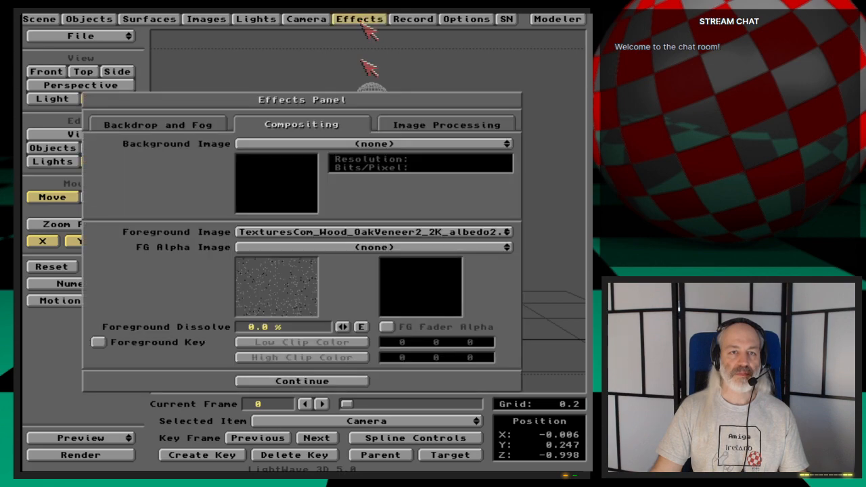
mouse_move(396, 233)
left_mouse_down()
mouse_move(399, 245)
mouse_move(392, 237)
left_mouse_up()
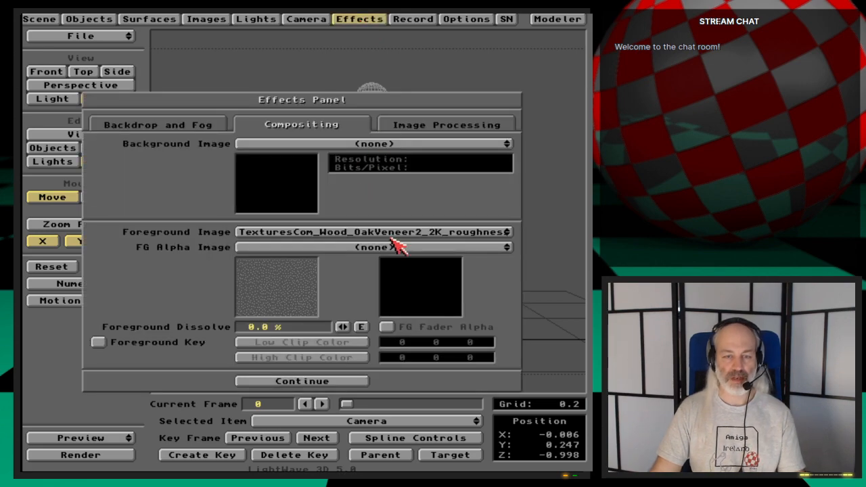
key("F9")
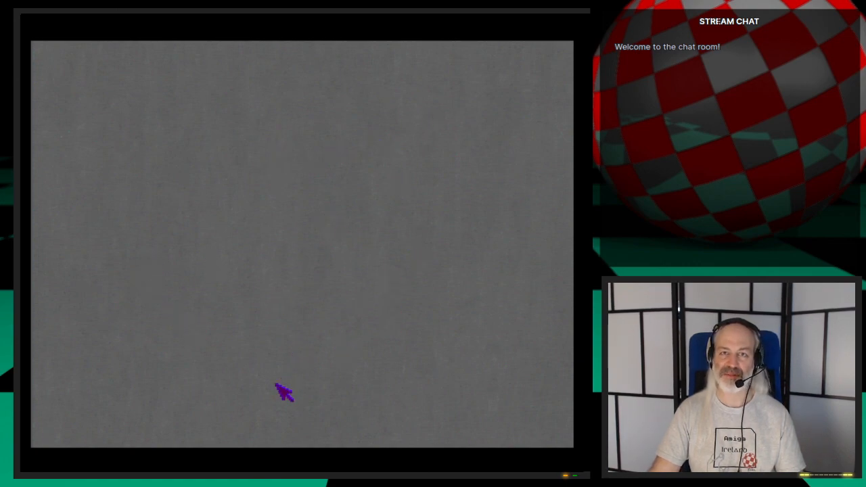
key("Escape")
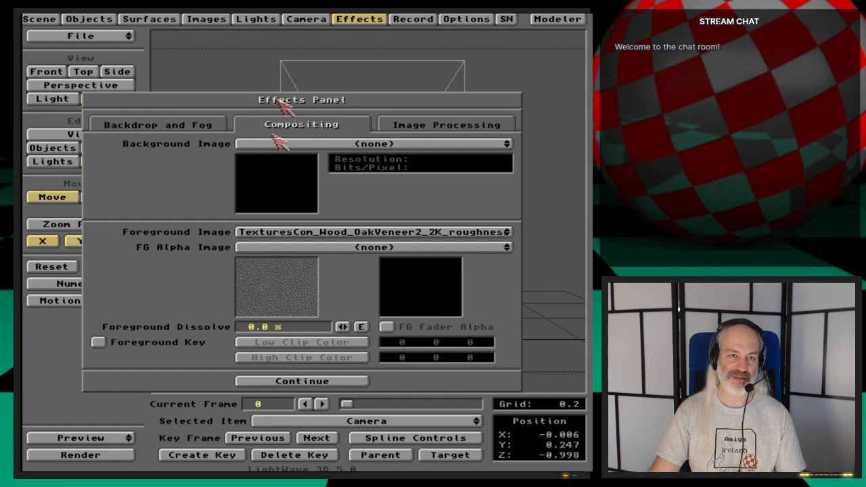
left_click(369, 19)
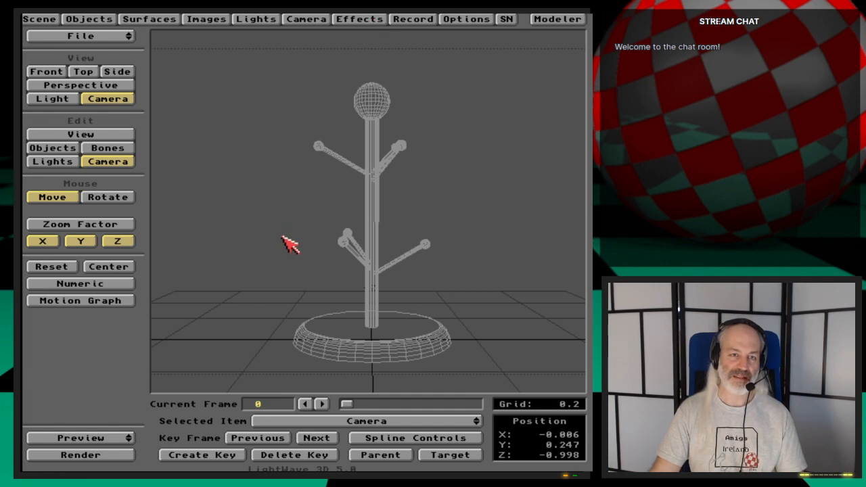
- Make MugTree-Bottom the current surface and close the surface settings
left_click(149, 19)
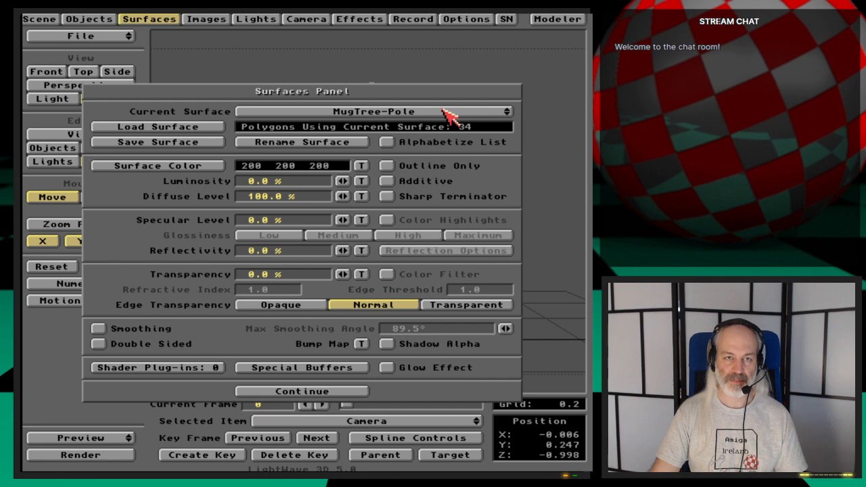
left_click(449, 112)
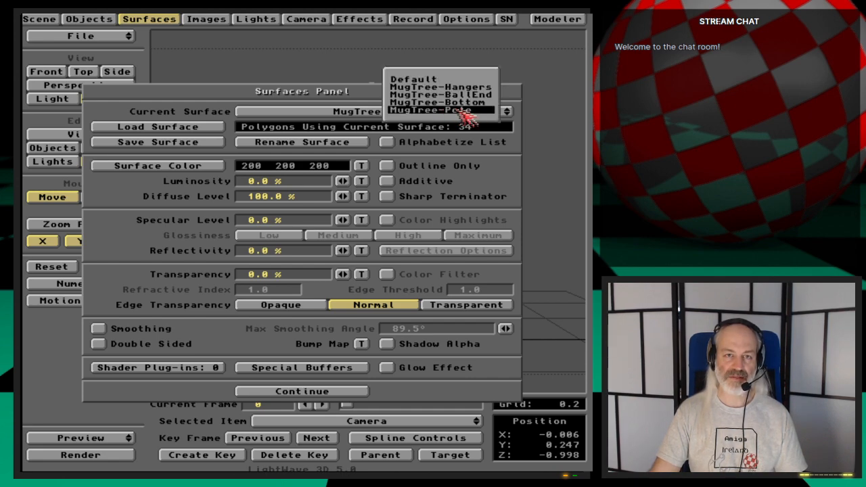
left_click(440, 102)
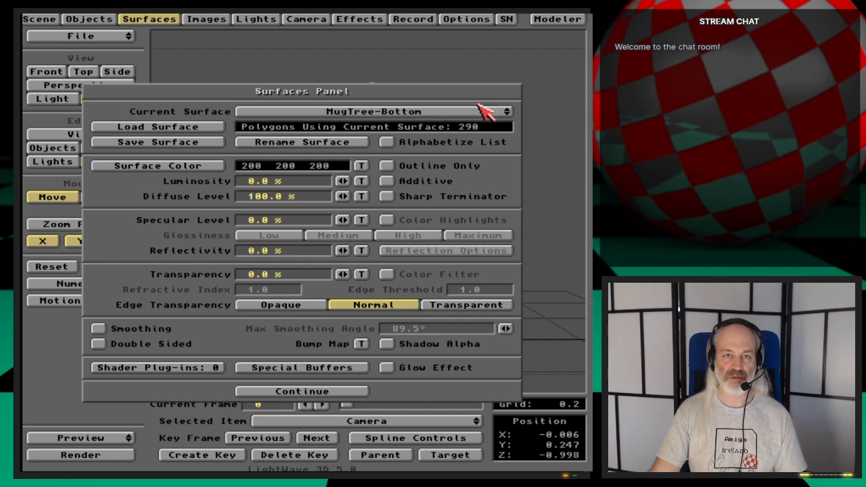
left_click(129, 19)
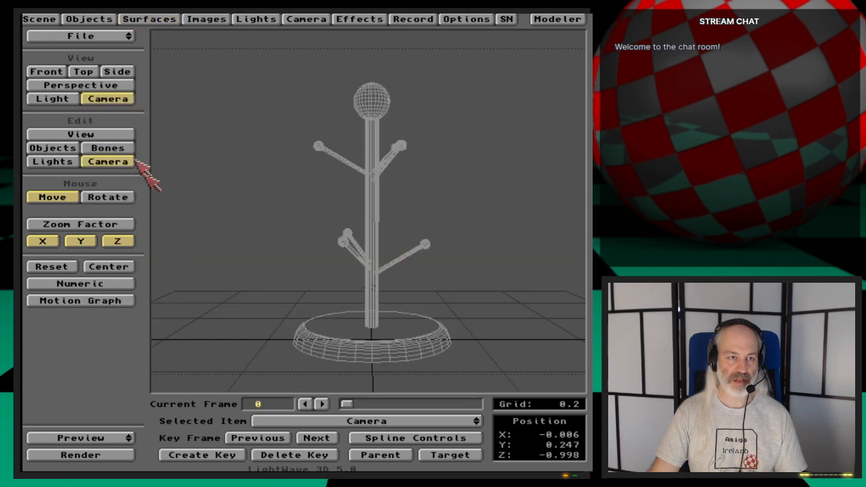
- Move and tilt the camera toward the mug tree's base, at about X -0.008, Y 0.289, Z -0.582, and create its key at frame 0
left_click_drag(307, 285, 308, 253)
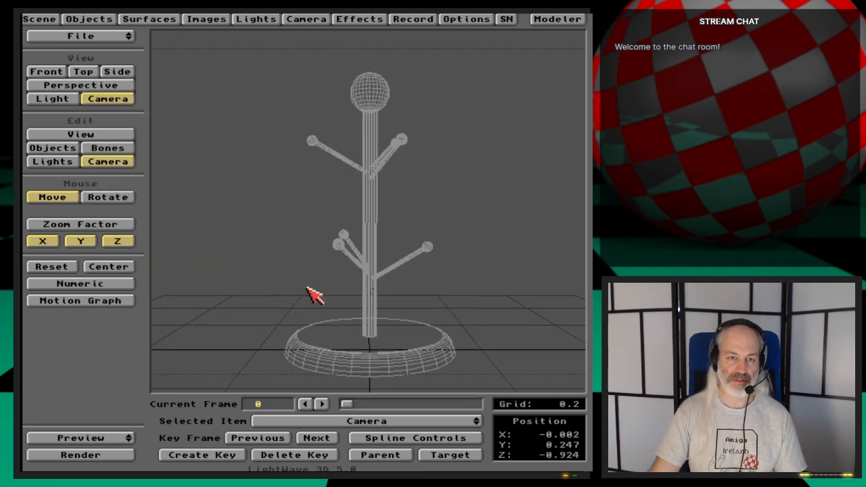
right_click_drag(307, 285, 306, 227)
key("space")
left_click_drag(311, 160, 318, 261)
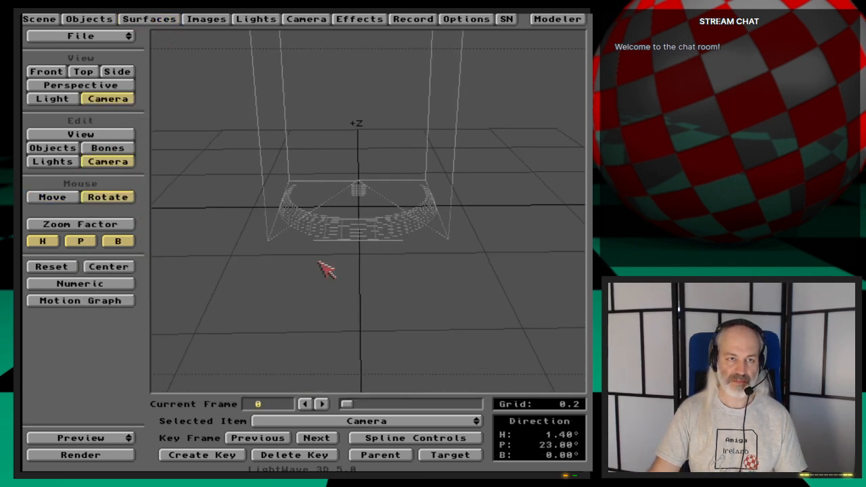
key("space")
key("space")
left_click_drag(333, 298, 333, 252)
left_click_drag(326, 292, 323, 274)
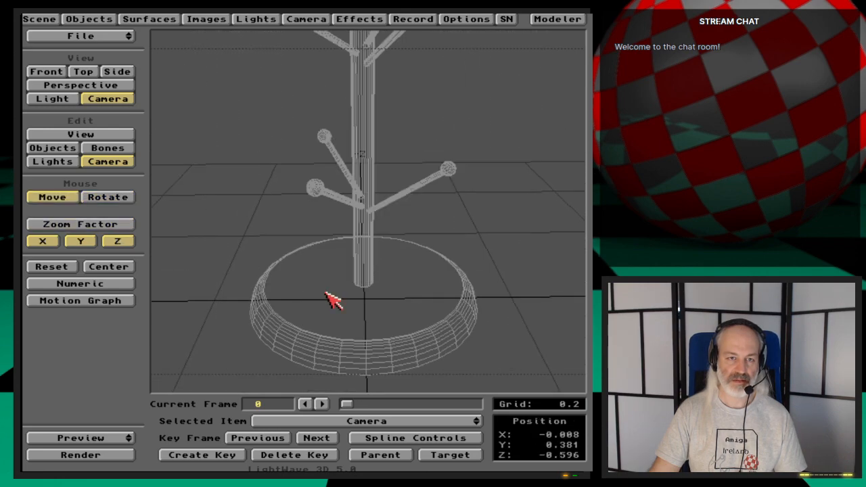
right_click_drag(326, 291, 326, 315)
left_click_drag(325, 291, 323, 287)
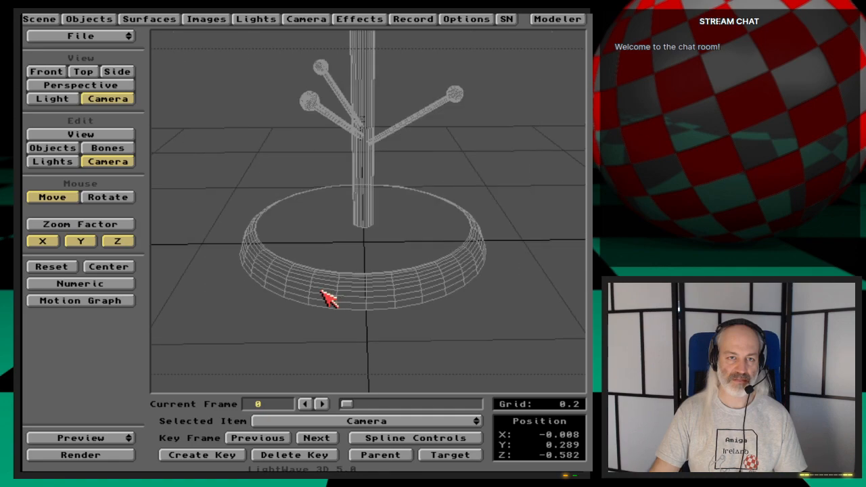
key("Return")
key("Return")
- Cancel the started render and set the compositing foreground image to none
key("F9")
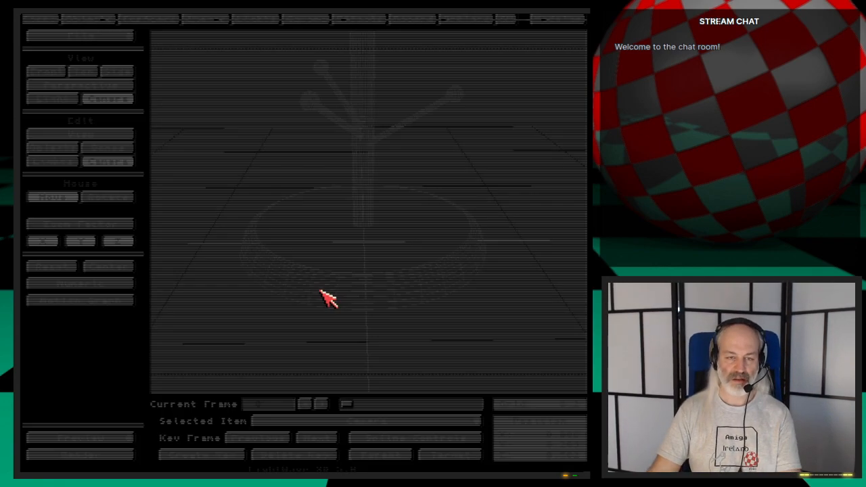
key("Escape")
left_click(358, 18)
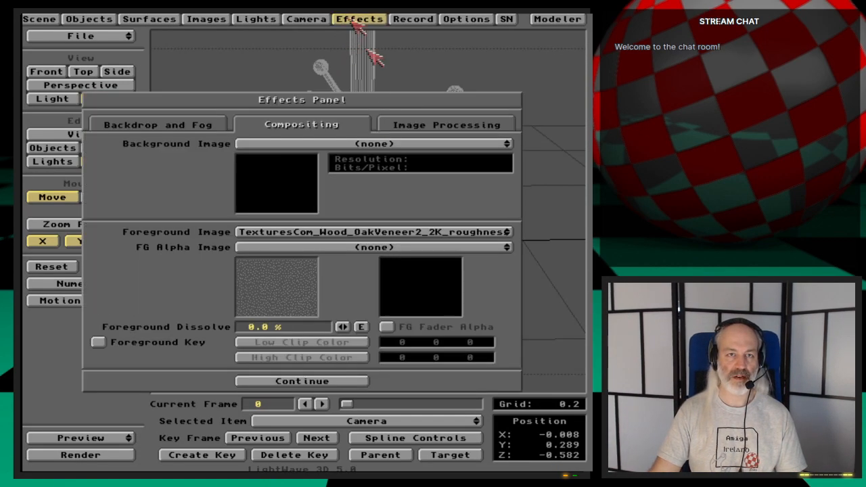
left_click_drag(347, 231, 348, 218)
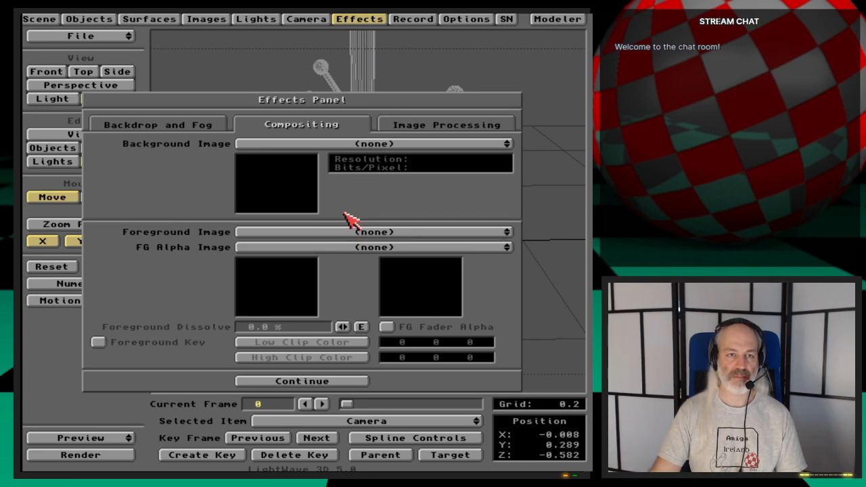
left_click(376, 19)
- Render the current frame to check the mug tree's base from the new camera view
key("F9")
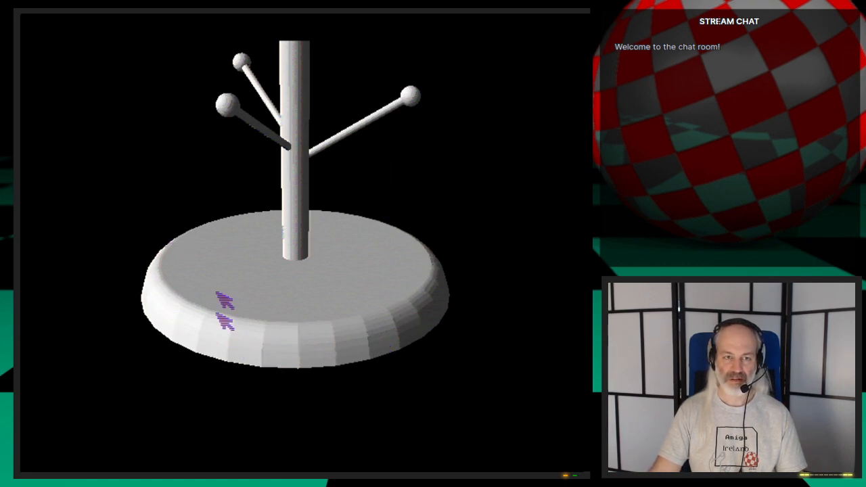
key("Escape")
key("Escape")
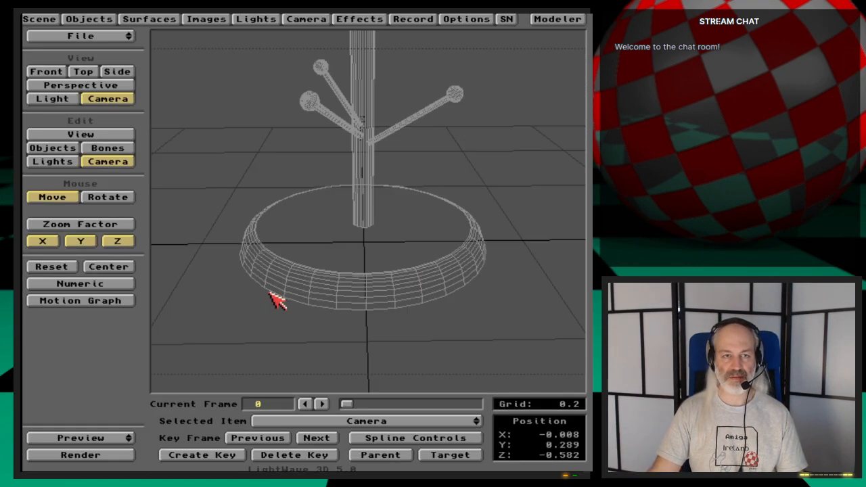
- Enable smoothing on the MugTree-Bottom surface with a max smoothing angle of 65°
left_click(172, 19)
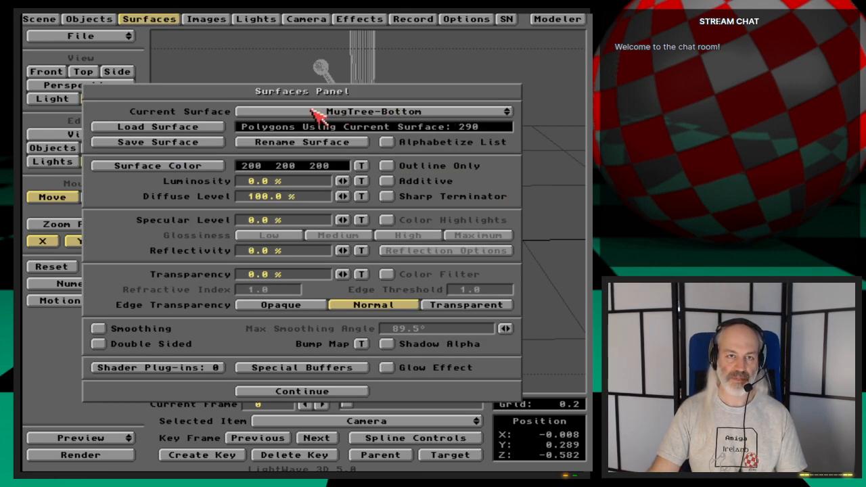
left_click_drag(452, 110, 467, 112)
left_click(99, 329)
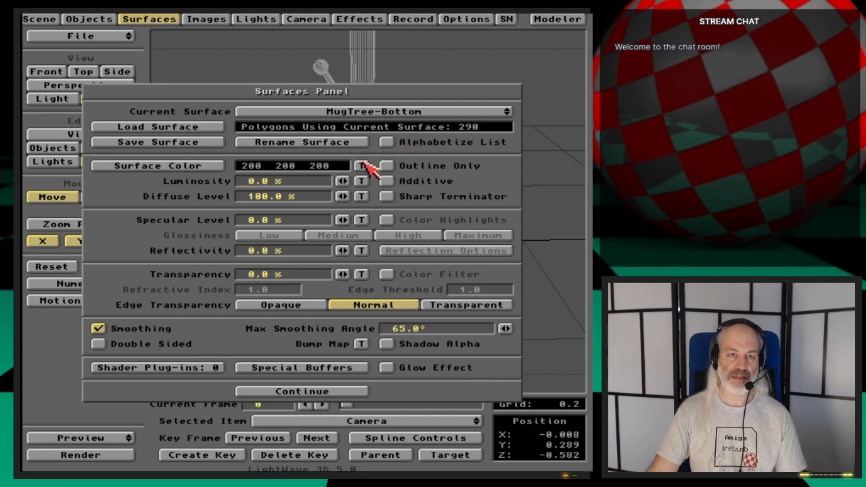
- Give the MugTree-Bottom surface color a planar image map texture using TexturesCom_Wood_OakVeneer2_2K_albedo2.tif
left_click(363, 165)
left_click(467, 146)
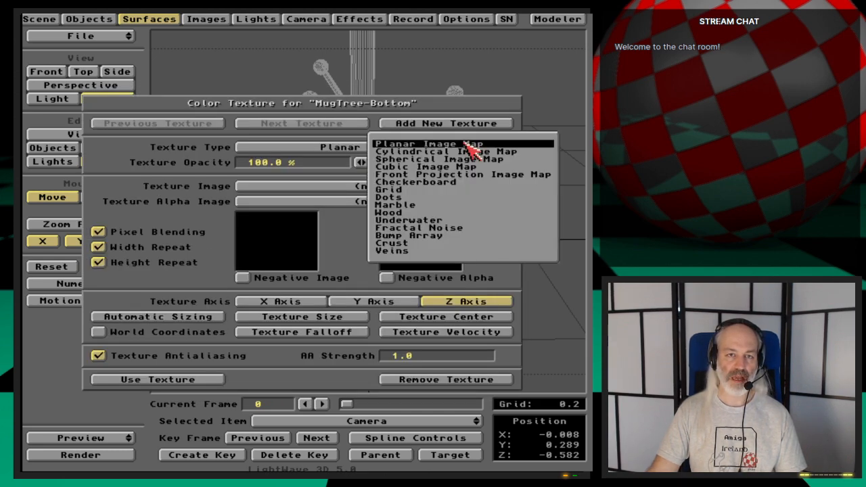
left_click(281, 125)
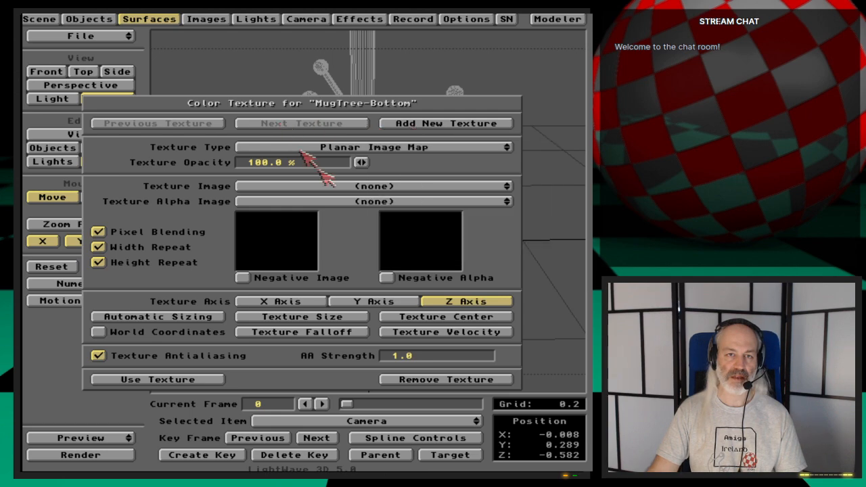
left_click(380, 186)
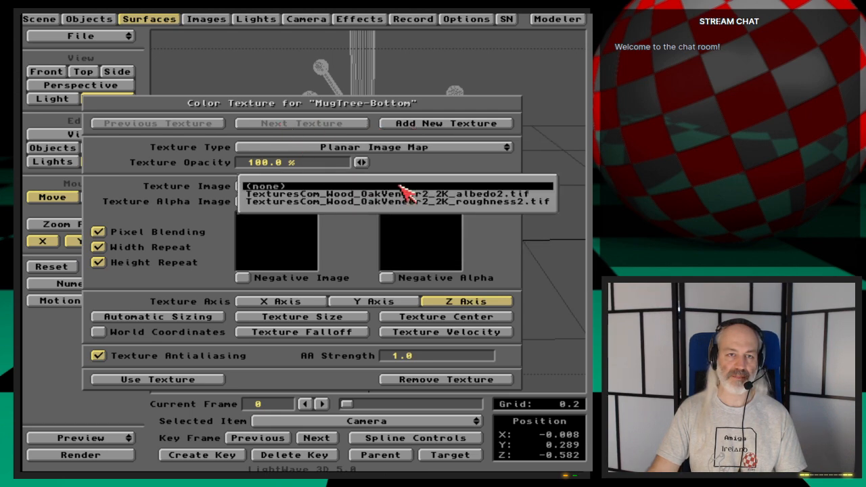
left_click(493, 193)
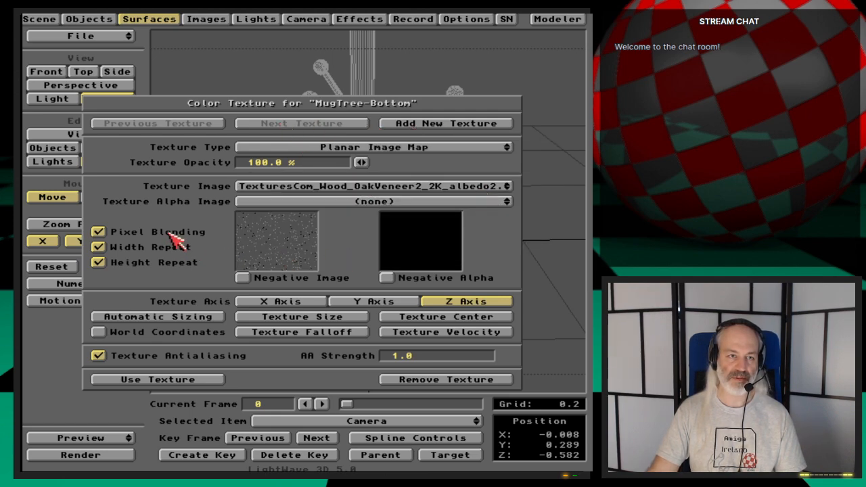
- Size the base's color texture automatically and test-render the frame to check the wood grain
left_click(303, 319)
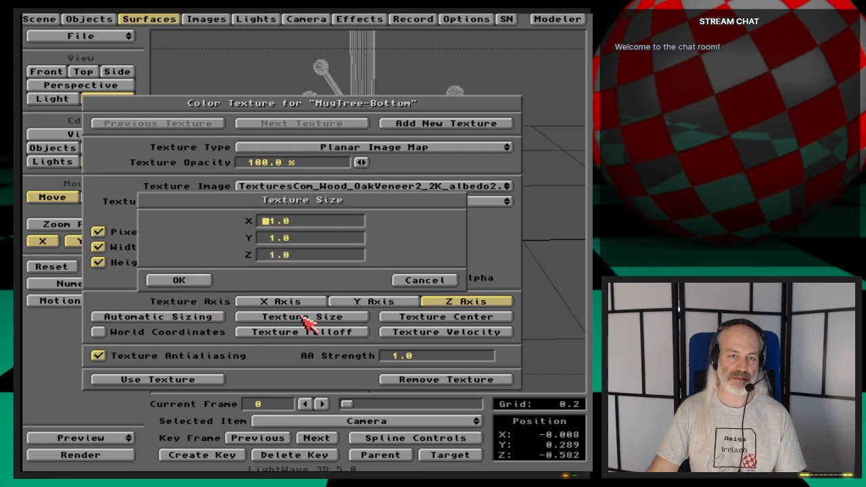
left_click(418, 280)
left_click(189, 317)
left_click(176, 268)
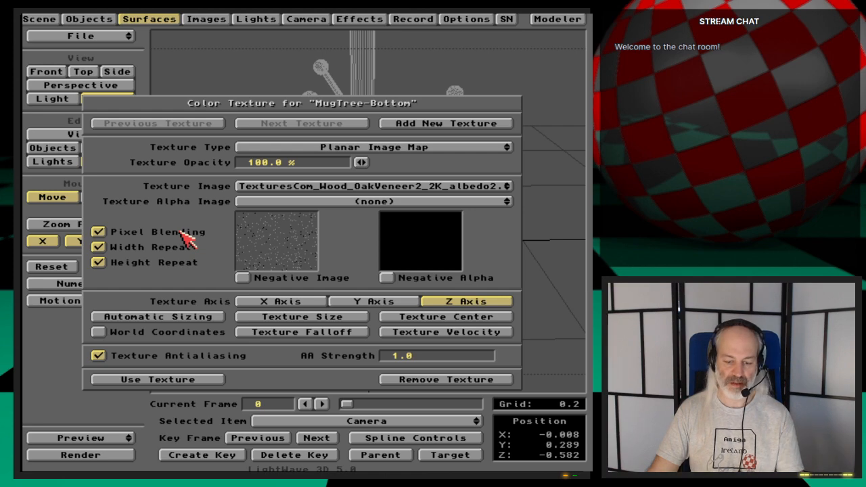
key("F9")
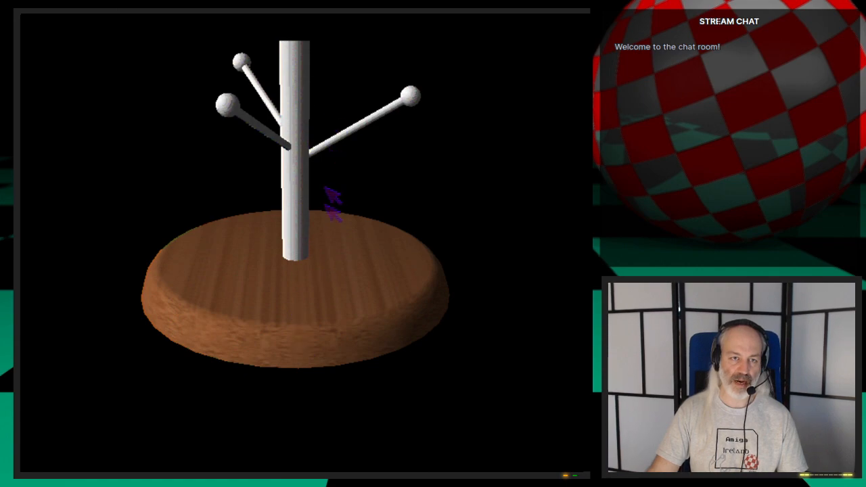
key("Escape")
- Project the base's color texture along the Y axis, check it in a test render, and accept the texture
left_click(377, 301)
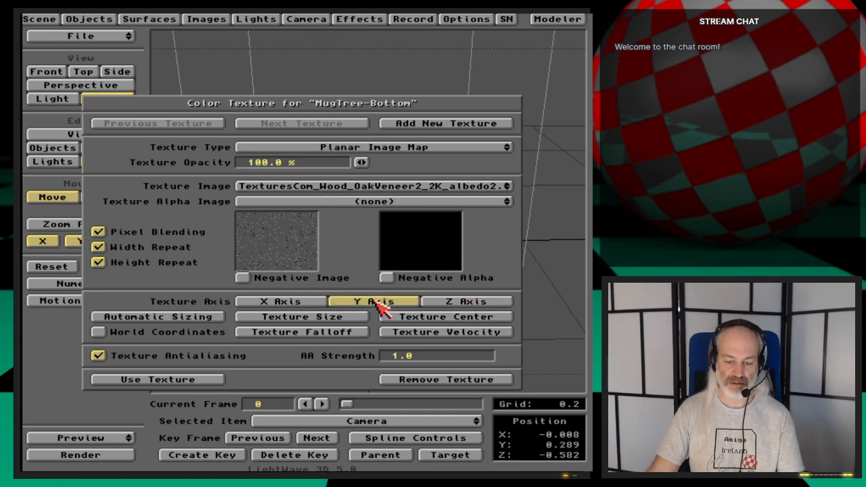
key("F9")
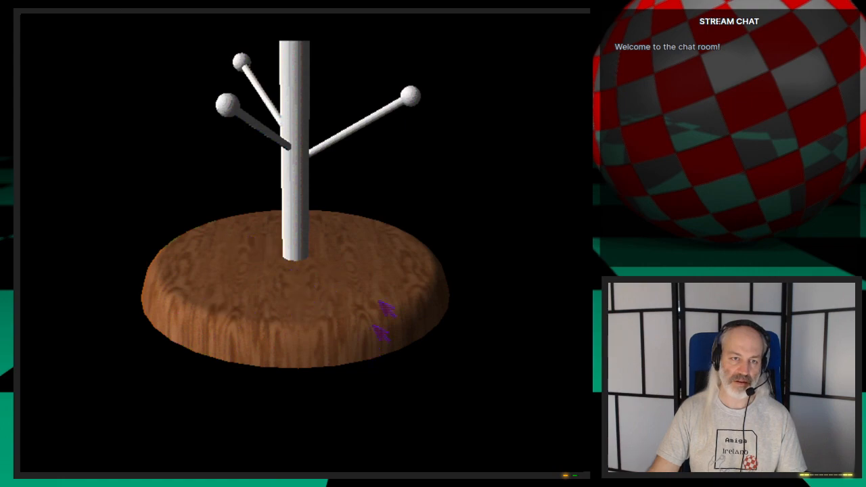
left_click(405, 323)
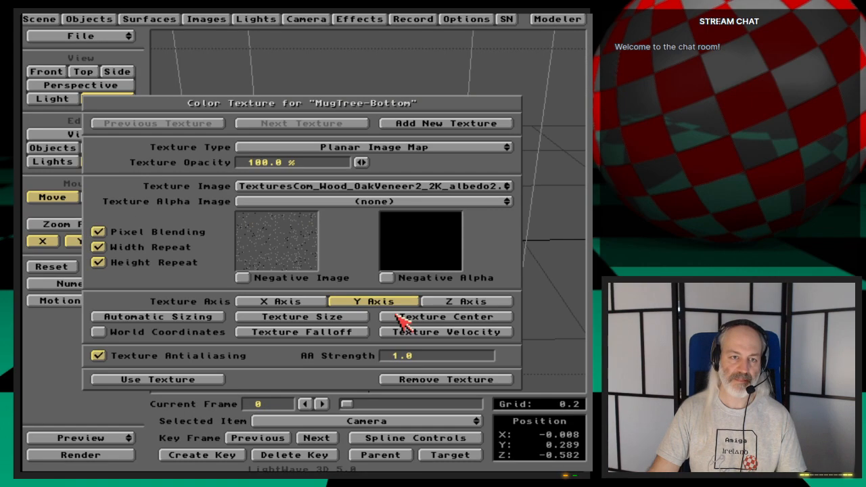
left_click(229, 373)
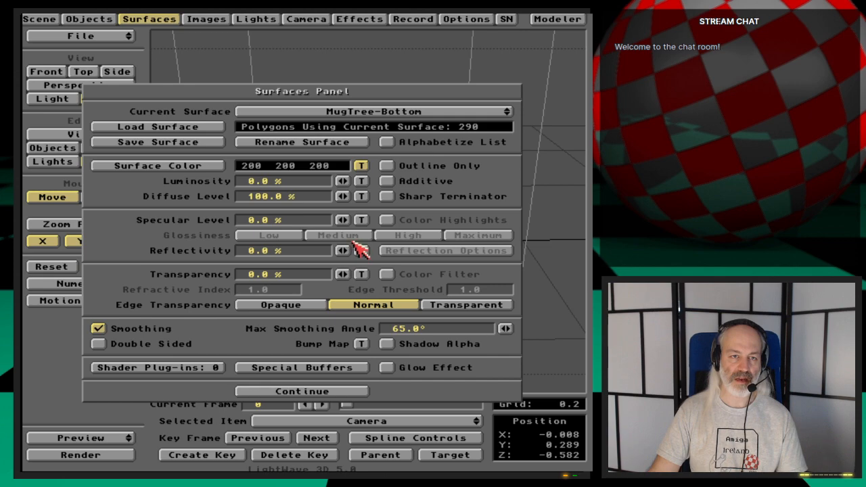
- Set the MugTree-Bottom specular level to 100% with high glossiness and test-render the highlight
mouse_move(342, 220)
left_mouse_down()
mouse_move(380, 220)
mouse_move(346, 222)
left_mouse_up()
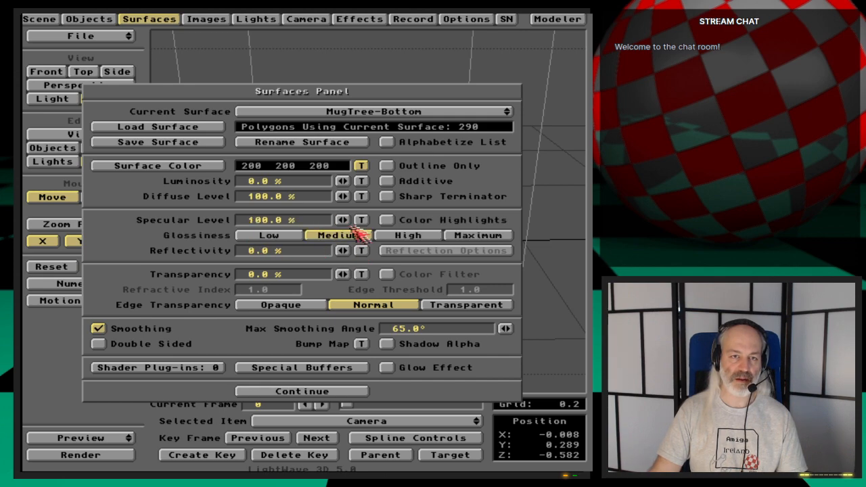
left_click(393, 237)
key("F9")
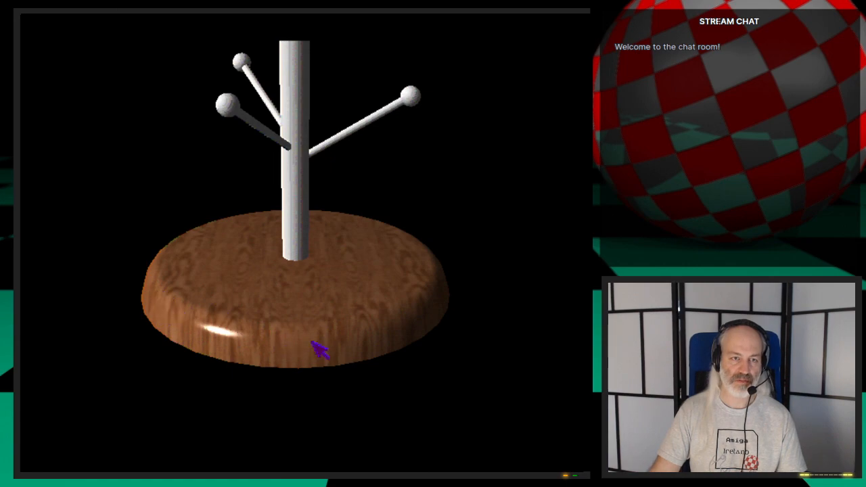
key("Escape")
key("Escape")
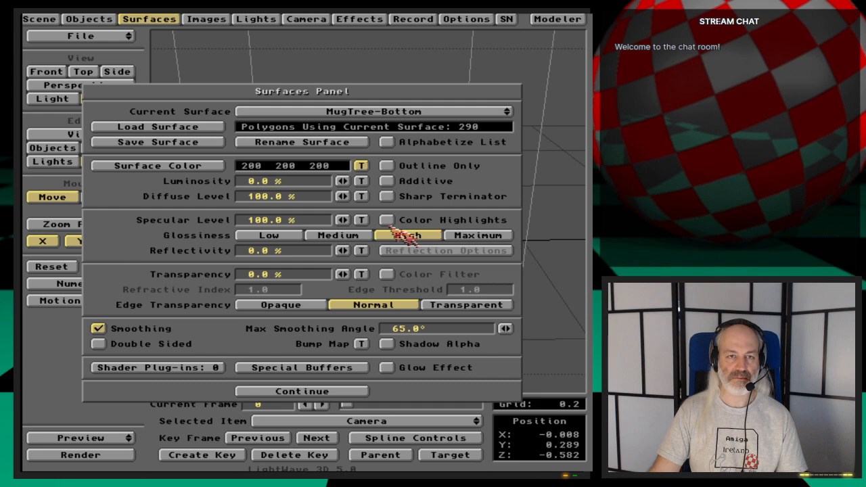
- Turn off pixel blending for the color texture of the MugTree-Bottom surface
left_click(361, 166)
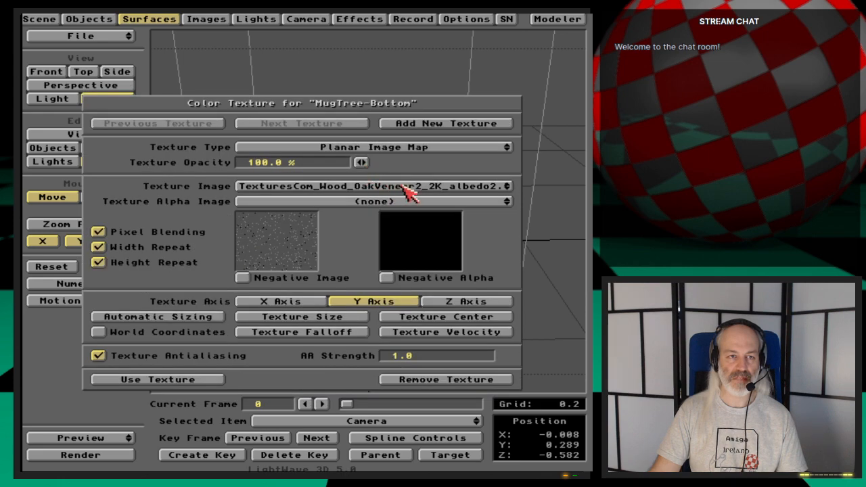
left_click(191, 231)
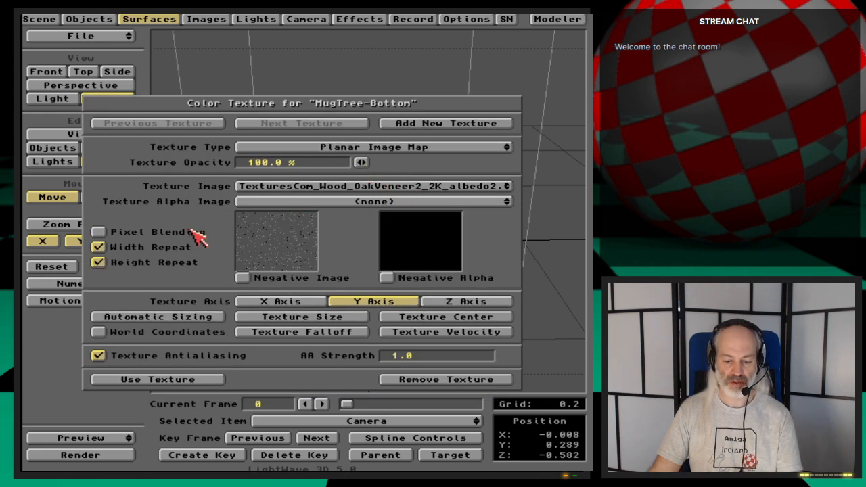
key("super+m")
key("super+m")
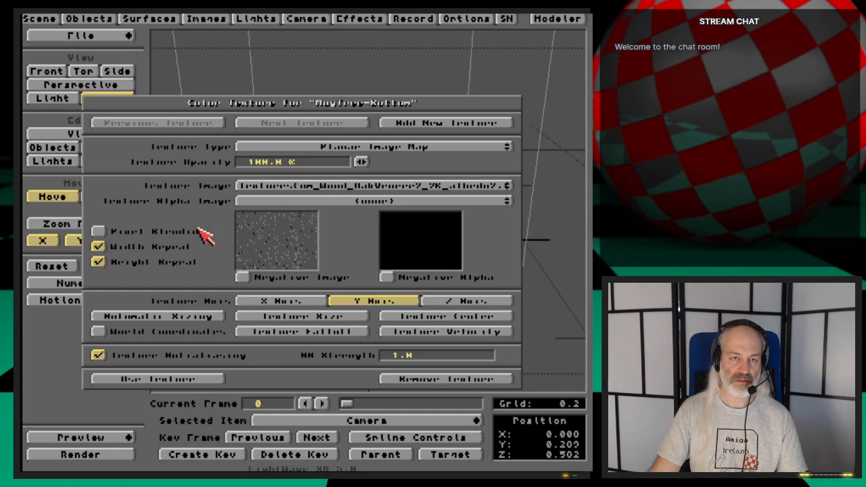
- Set the color texture size to 0.5 in X, Y and Z and render the frame to check the grain scale
left_click(329, 318)
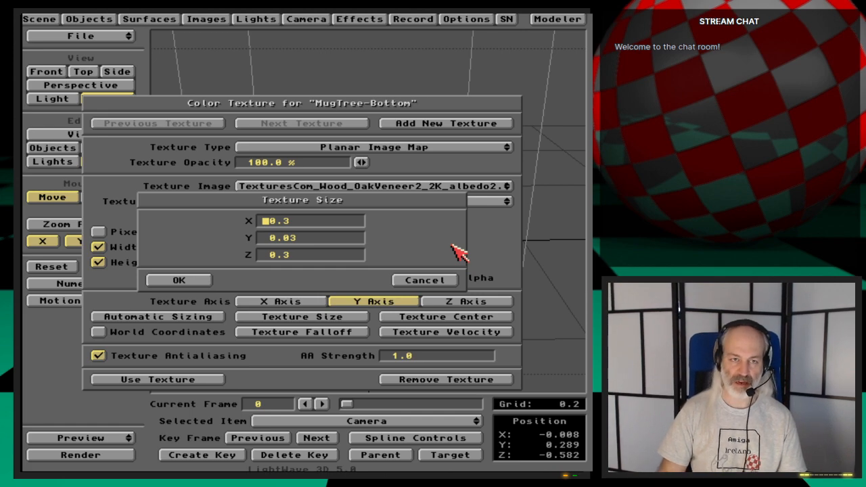
type("0.5")
key("Tab")
type(".5")
key("Tab")
type(".5")
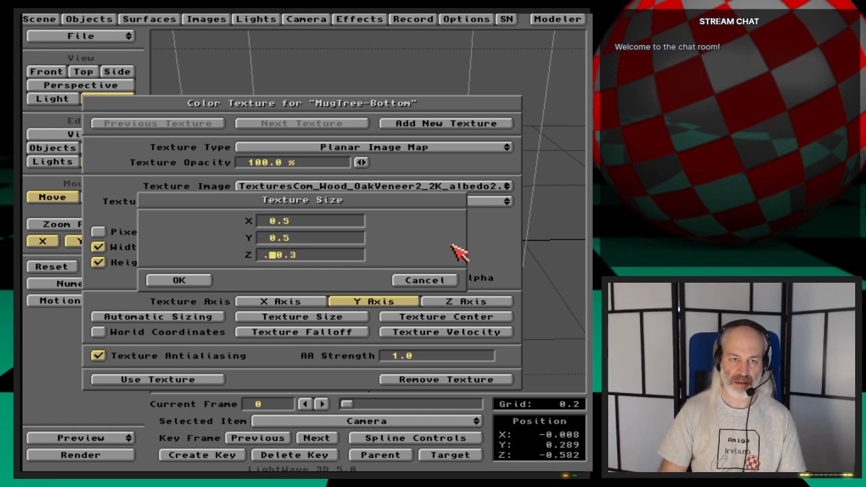
key("Return")
key("F9")
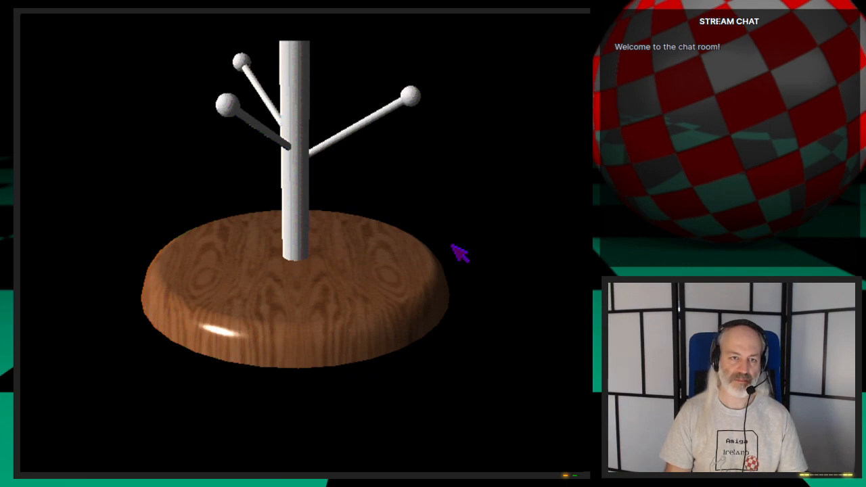
key("Escape")
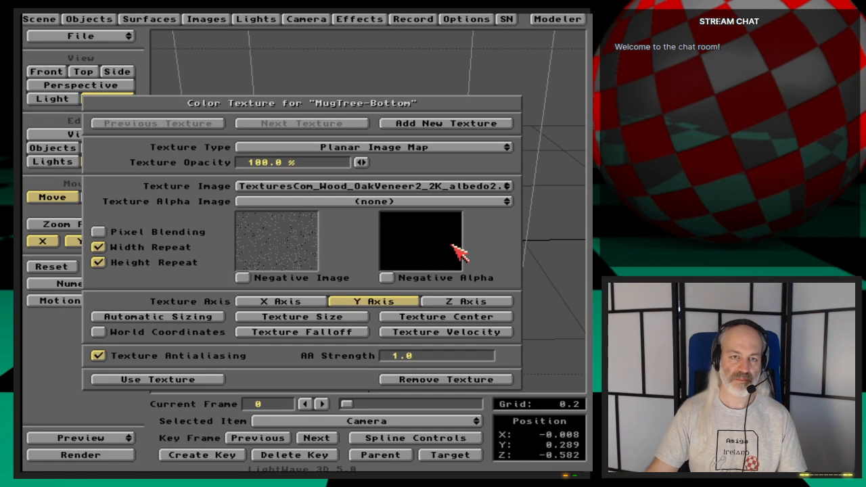
- Enlarge the base's color texture further, check the grain in a test render, and accept the texture
left_click(366, 318)
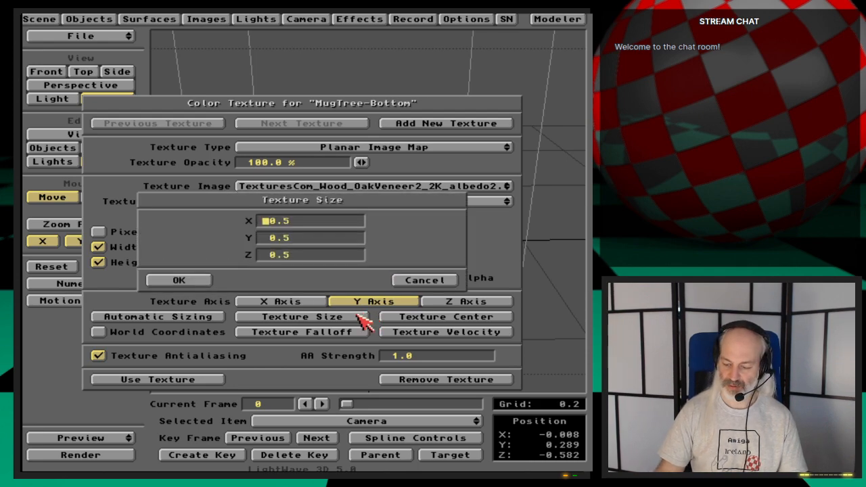
key("Return")
key("F9")
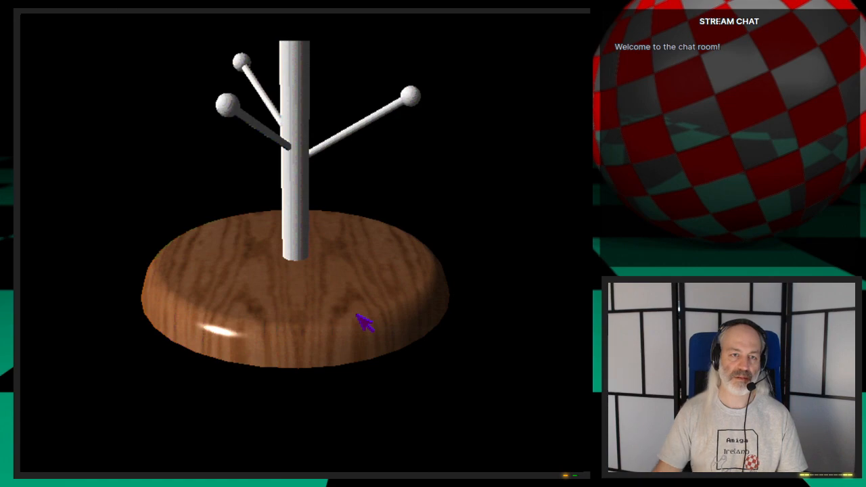
left_click(354, 283)
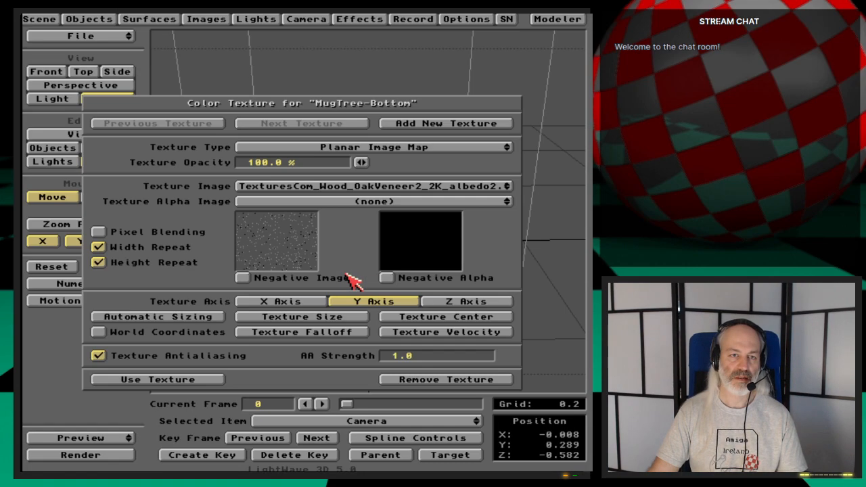
left_click(221, 379)
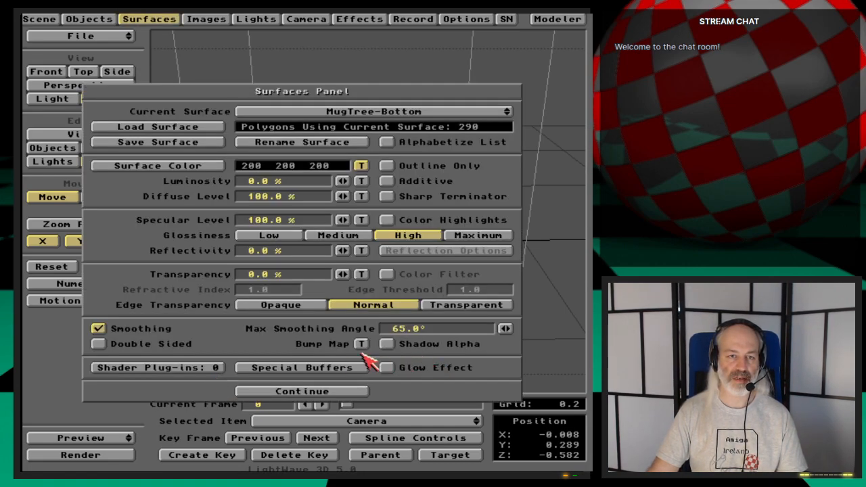
- Add a planar image bump map along the Y axis to MugTree-Bottom using TexturesCom_Wood_OakVeneer2_2K_roughness2.tif
left_click(365, 344)
left_click(415, 139)
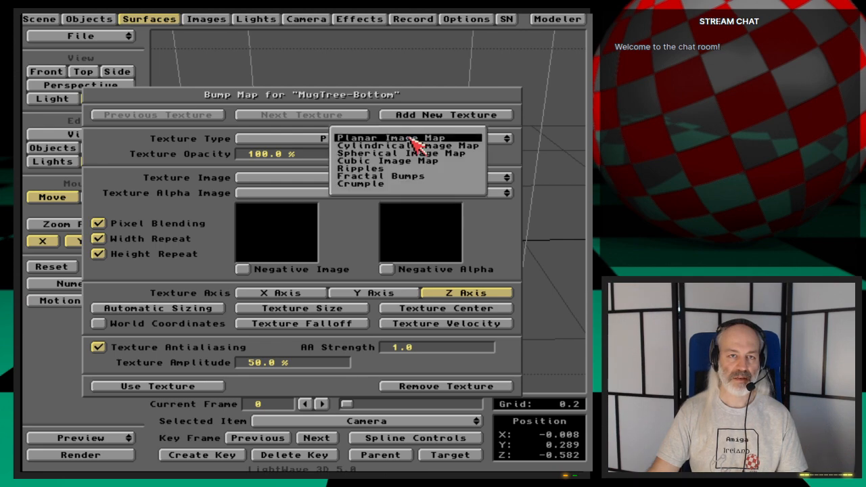
left_click(413, 138)
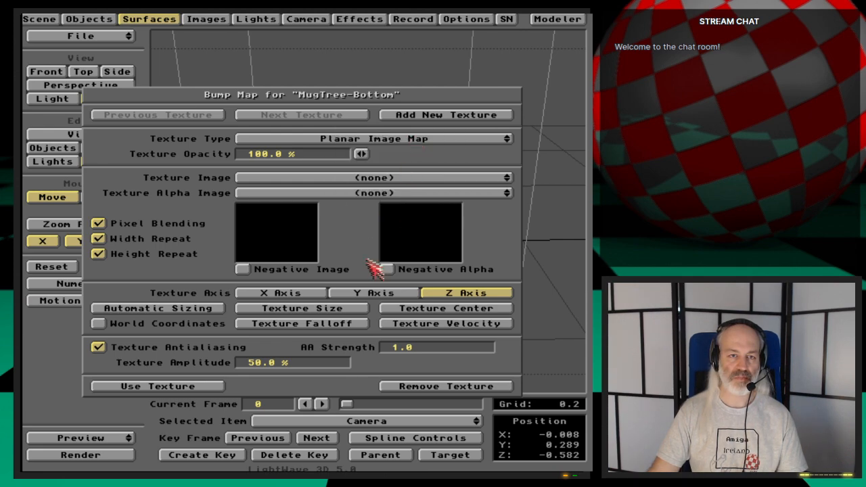
left_click(371, 295)
left_click(380, 178)
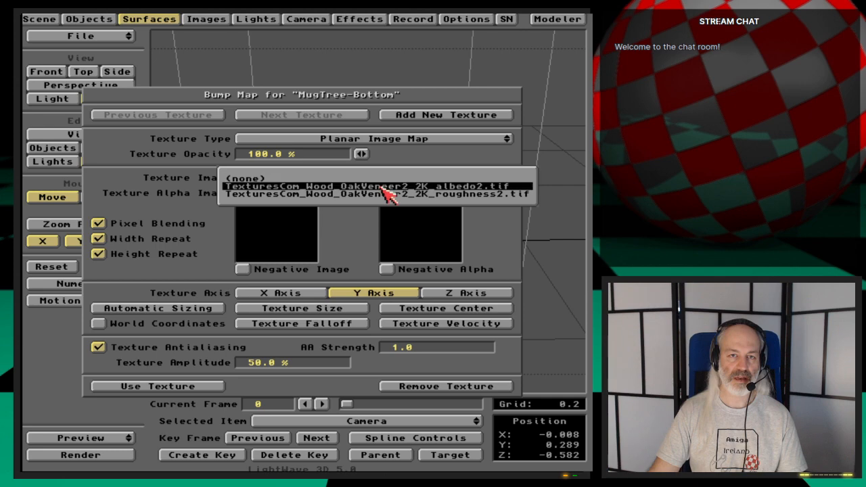
left_click(386, 195)
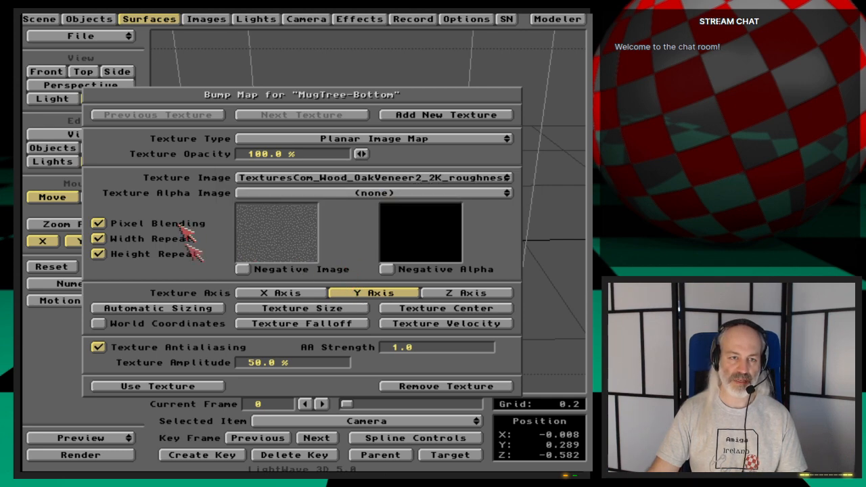
- Accept a bump texture size of 1.0 on all axes, start and stop a test render, and accept the bump map
left_click(306, 309)
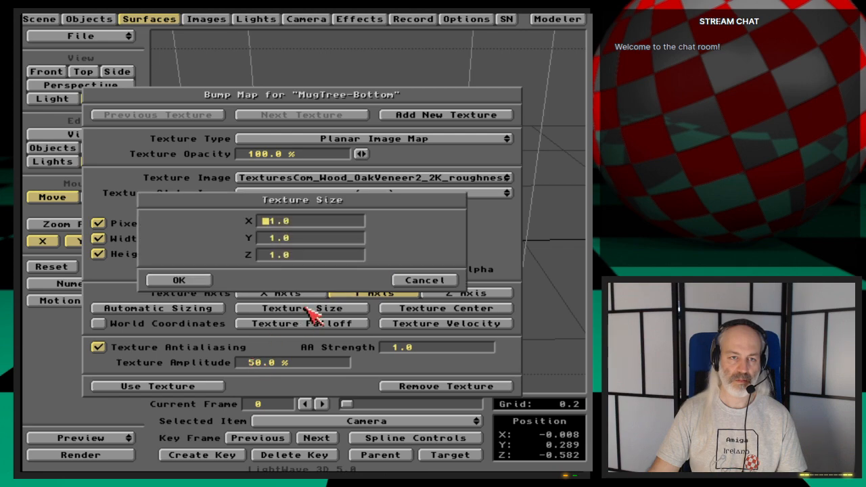
left_click(162, 281)
key("F9")
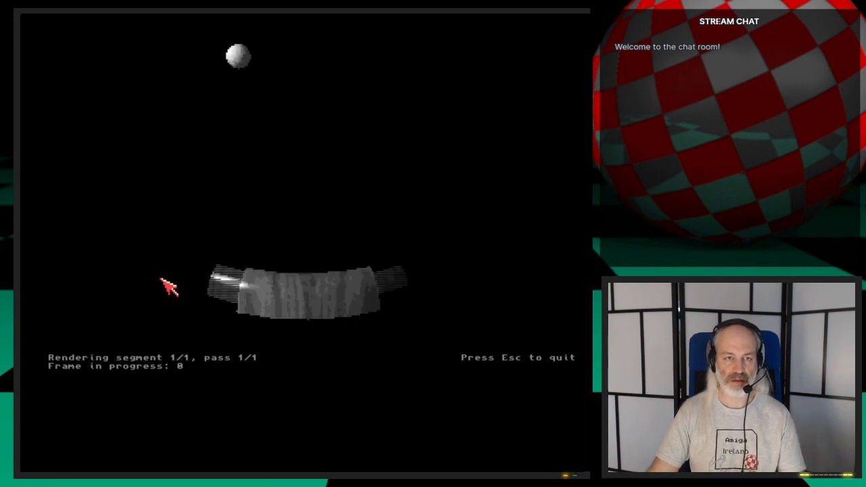
left_click(233, 327)
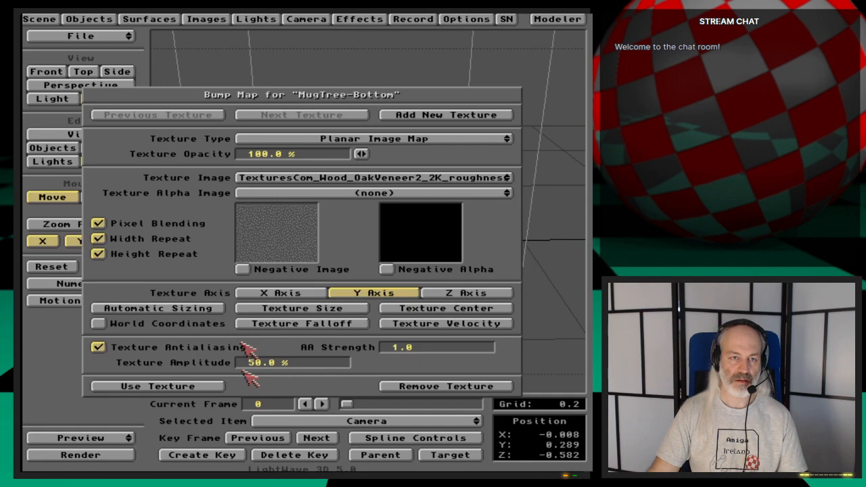
left_click(208, 389)
- Set the Y value of the MugTree-Bottom color texture's center to 0
left_click(361, 166)
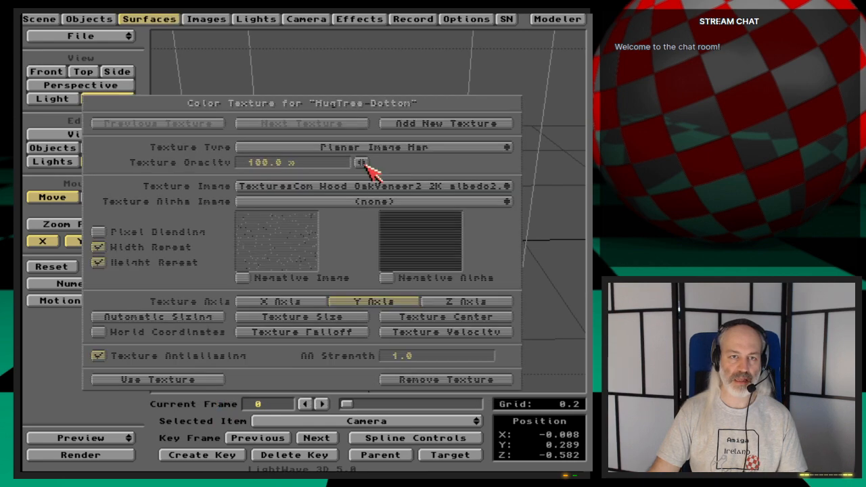
left_click(474, 319)
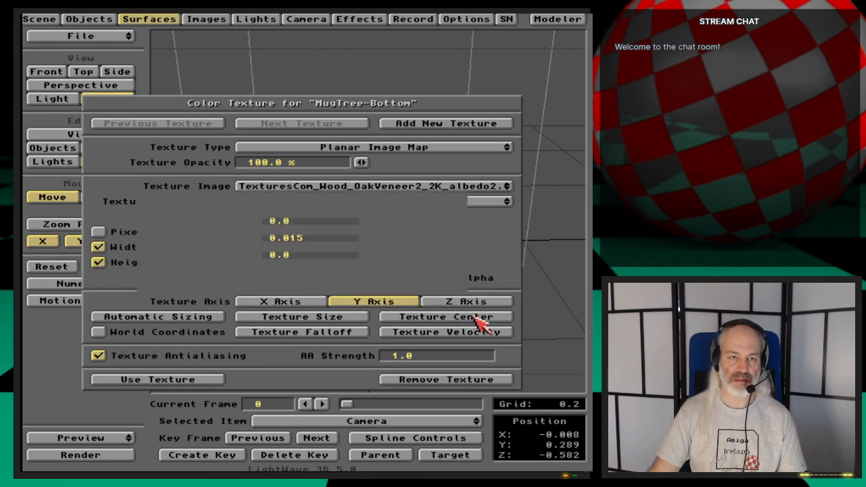
left_click(268, 238)
type("0")
key("Return")
key("Return")
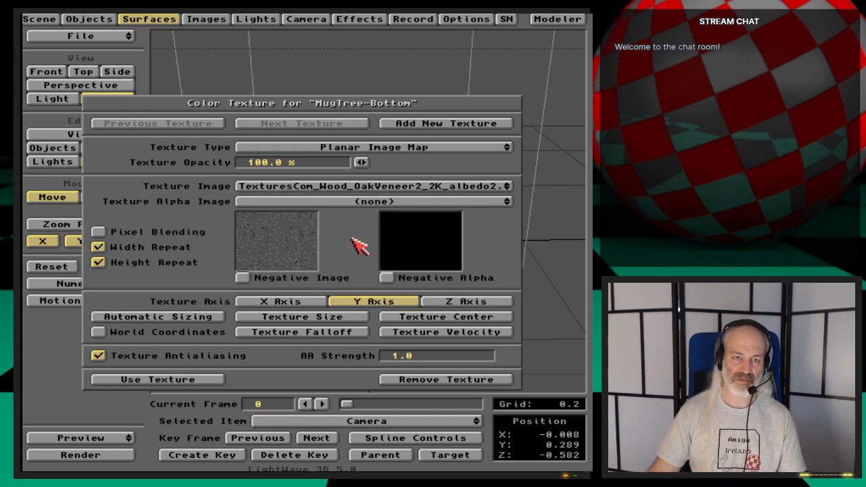
- Accept the color texture, set the MugTree-Bottom bump map's texture center, and check the base in a test render
left_click(203, 380)
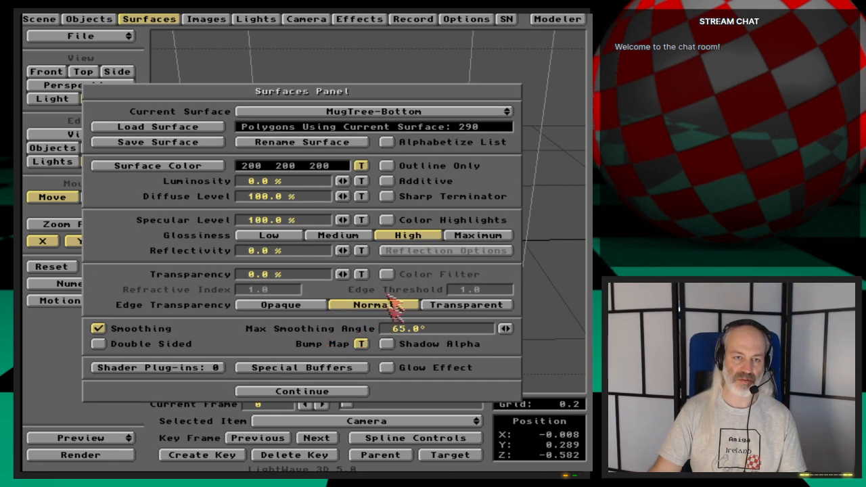
left_click(362, 344)
left_click(157, 229)
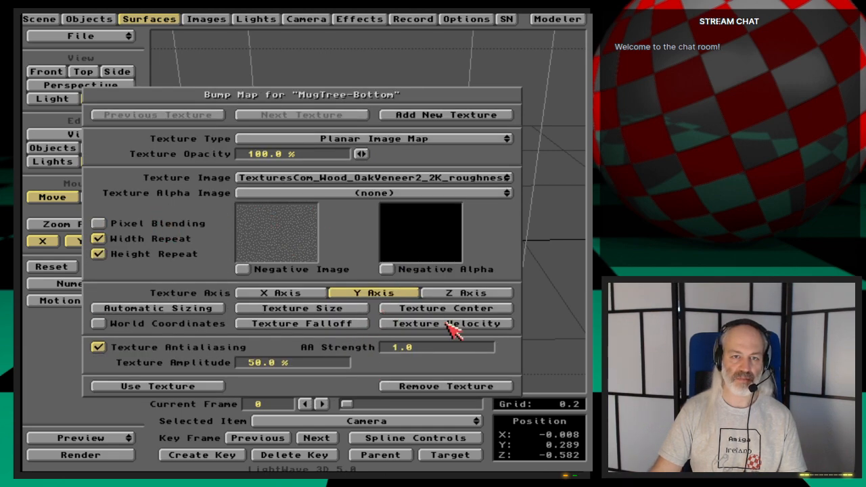
left_click(451, 312)
left_click(174, 283)
key("F9")
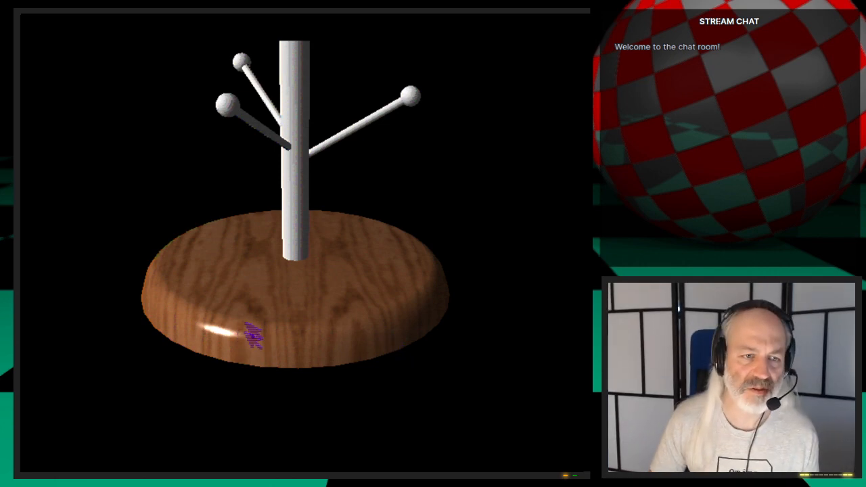
key("Escape")
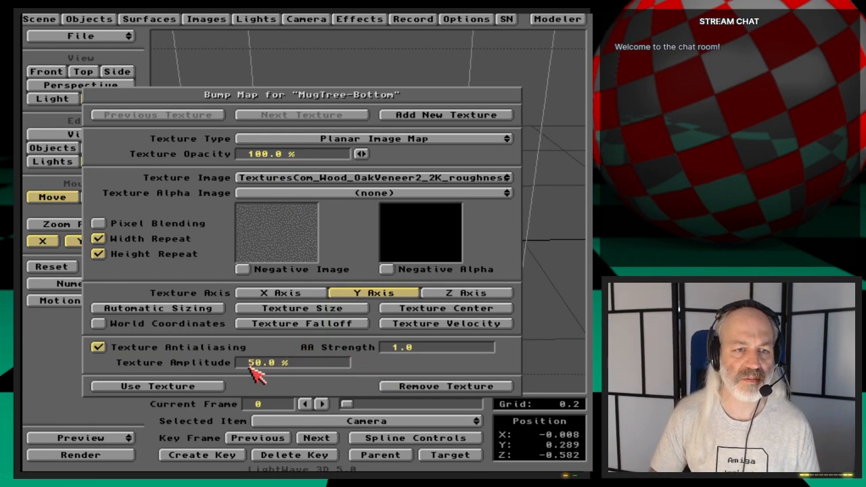
- Set the MugTree-Bottom bump map's texture amplitude to 150% and check it in a test render
type("1")
key("Return")
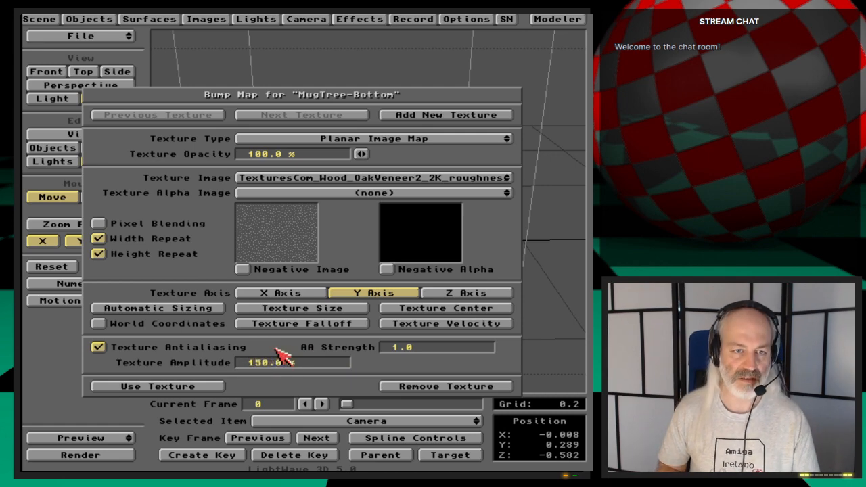
key("F9")
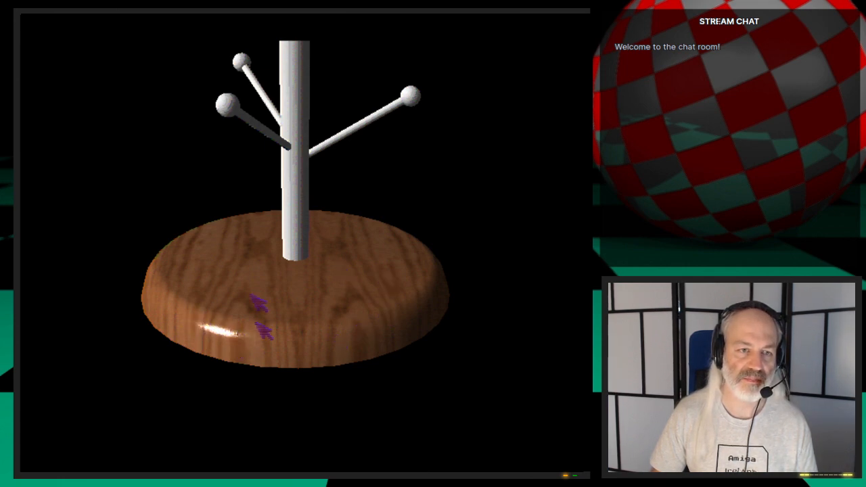
key("super+m")
- Enable shadow tracing in the camera settings and start a test render
left_click(324, 19)
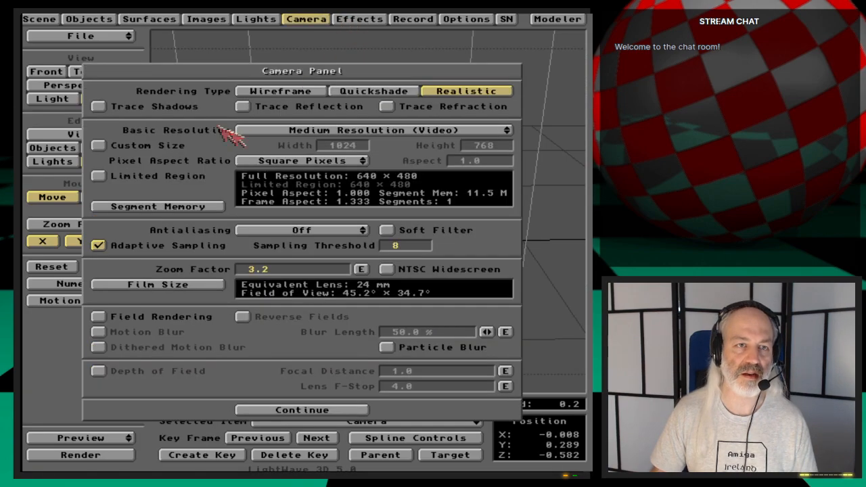
left_click(302, 20)
key("F9")
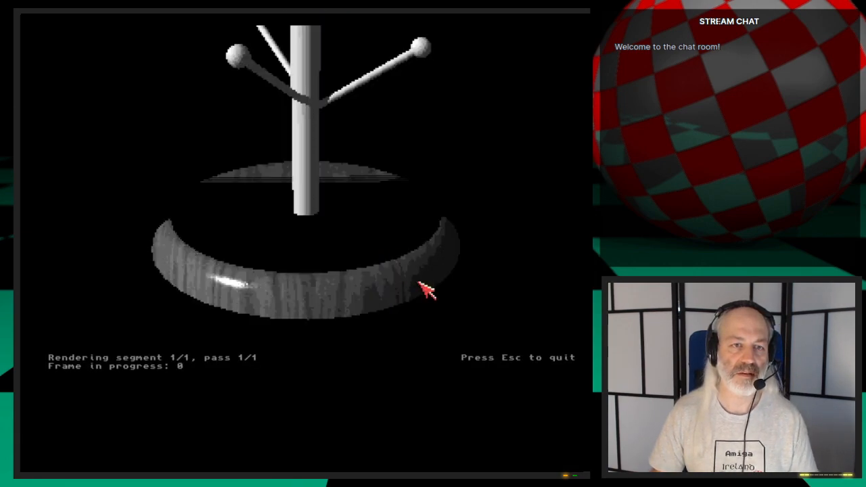
key("super+m")
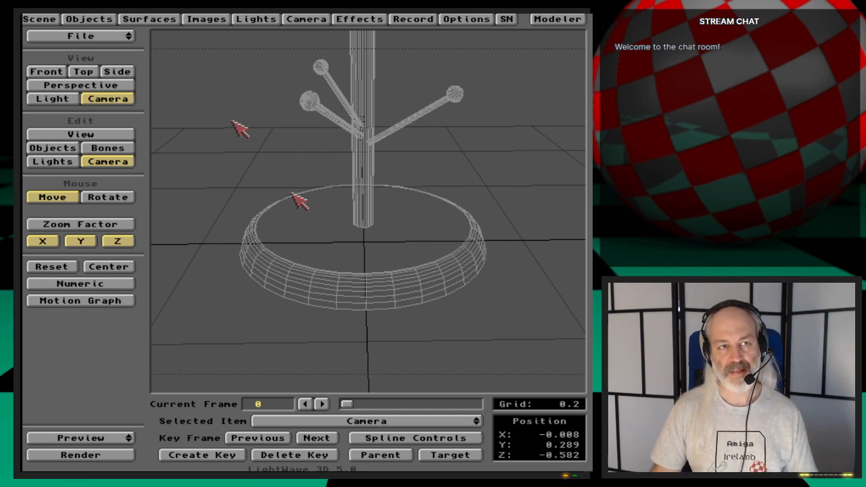
- Save all objects to store the textured base on the MugTree object
left_click(102, 22)
left_click(338, 133)
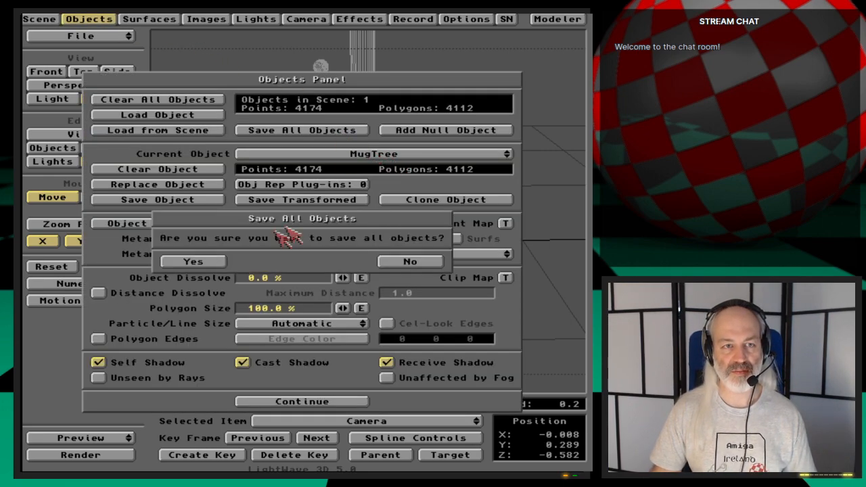
left_click(218, 256)
left_click(112, 19)
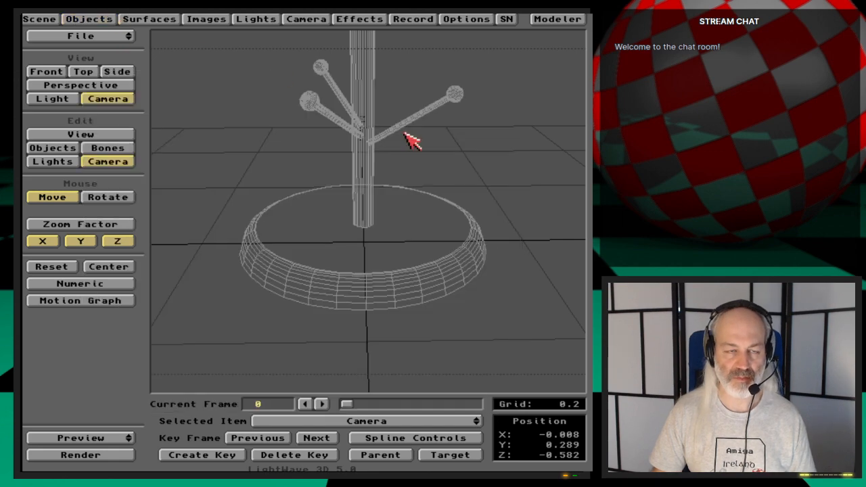
- Raise the camera to about Y 0.503 to frame the pole and hangers, and create its key at frame 0
left_click(54, 149)
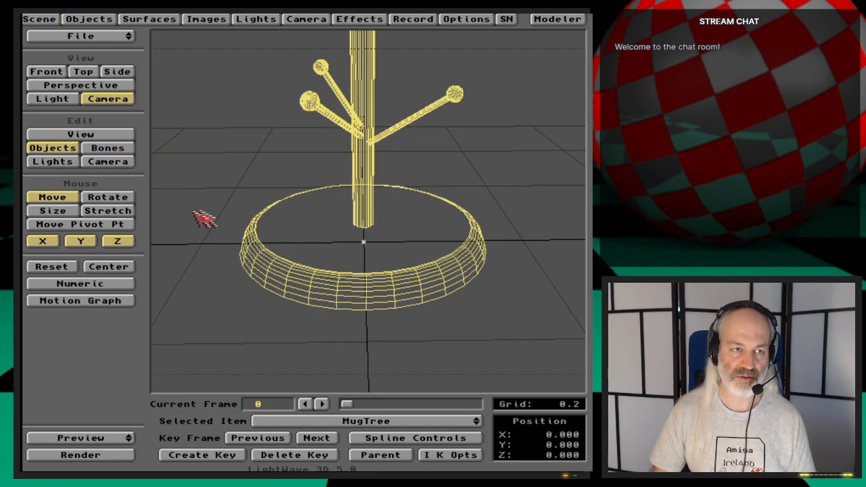
left_click(119, 162)
right_click_drag(399, 296, 399, 224)
right_click_drag(399, 297, 379, 295)
key("Return")
key("Return")
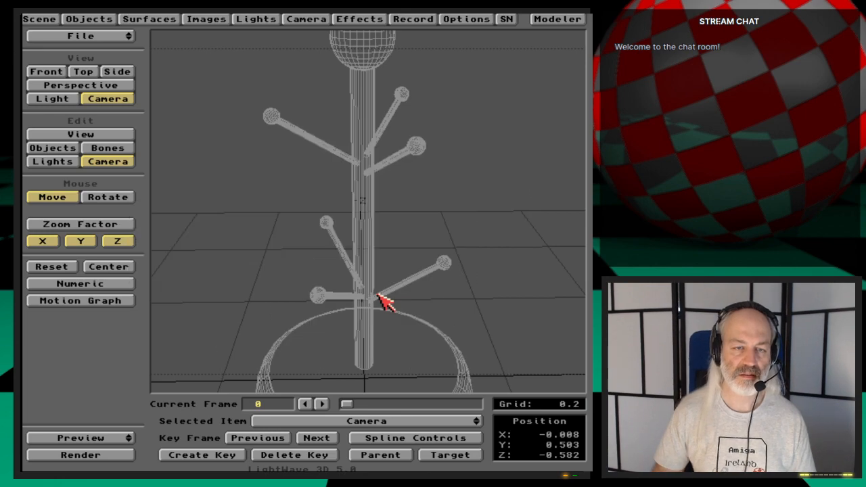
- Save the MugTree-Bottom surface settings as "aaa", overwriting the existing file
left_click(157, 18)
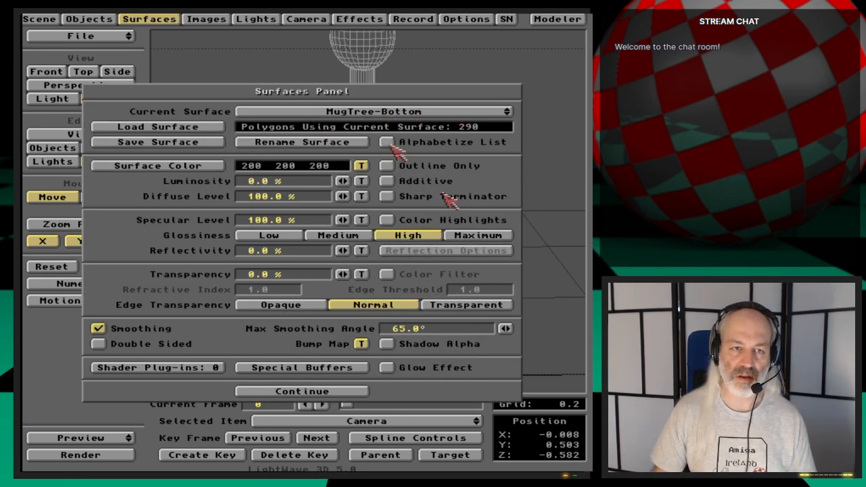
left_click(206, 143)
type("aaa")
key("Return")
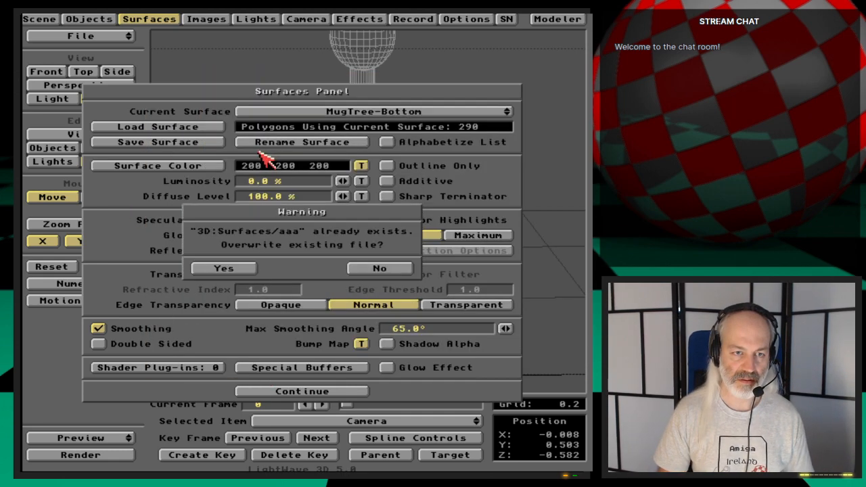
left_click(249, 268)
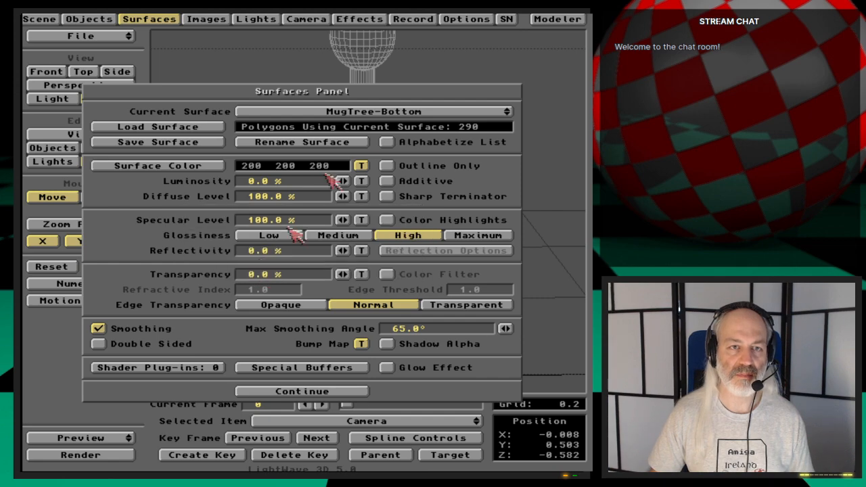
- Load the saved "aaa" surface settings onto the MugTree-Pole surface
left_click(405, 112)
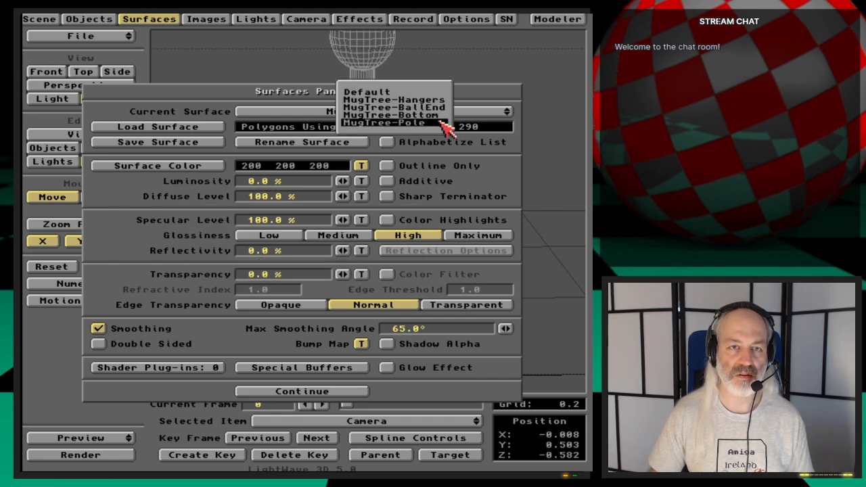
left_click(406, 122)
left_click(191, 128)
key("Return")
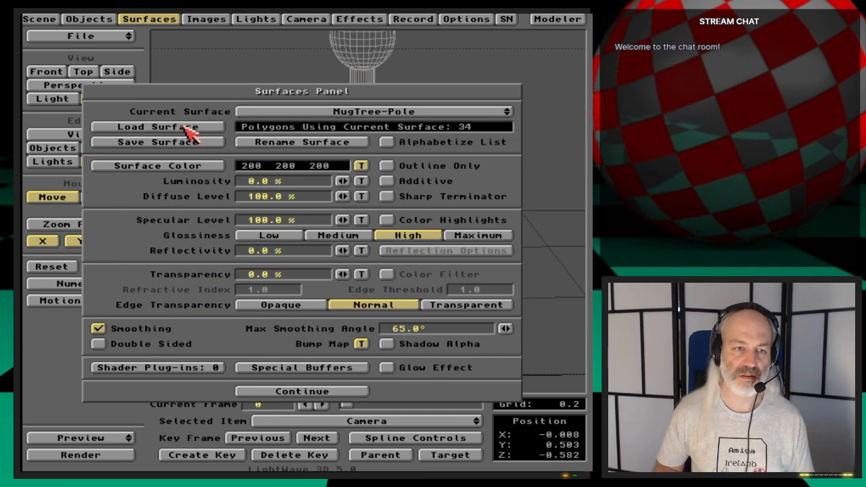
- Open the MugTree-Pole color texture and check the wood grain on the pole in a test render
left_click(363, 167)
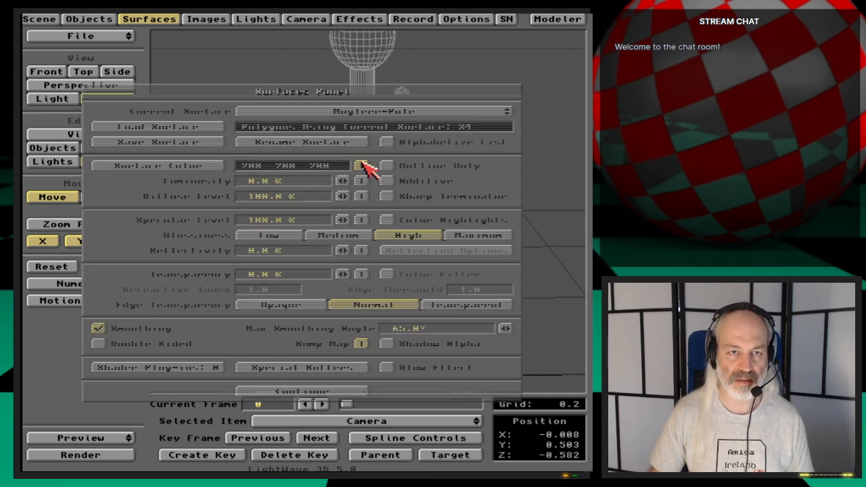
left_click(433, 186)
left_click(437, 182)
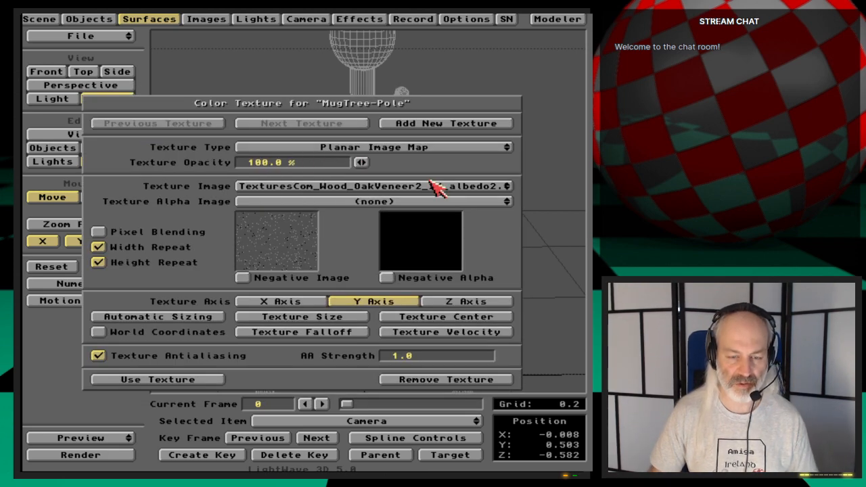
key("F9")
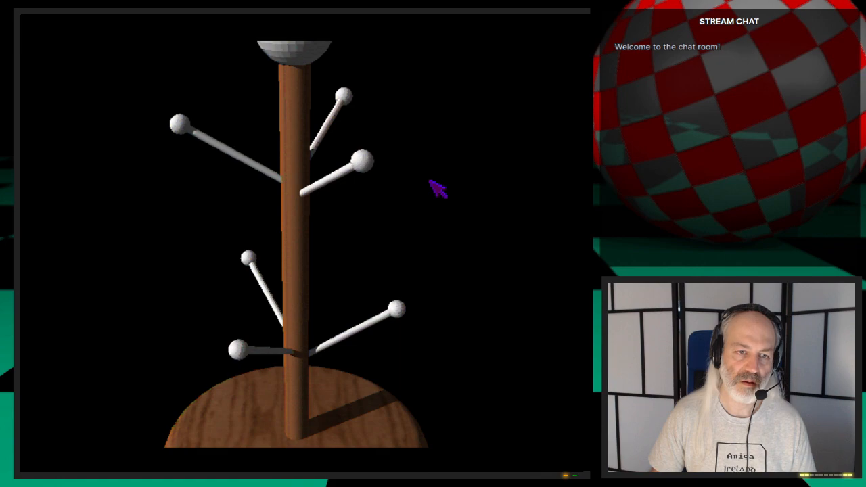
left_click(365, 266)
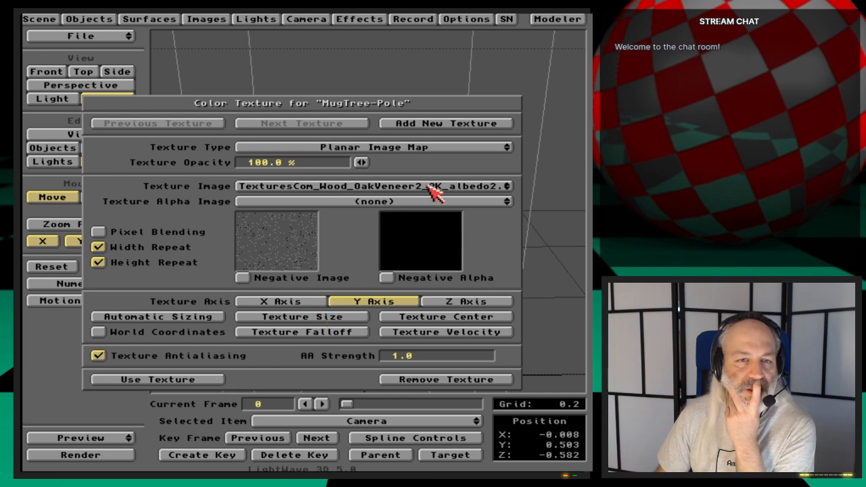
- Change the MugTree-Pole color texture to a Cylindrical Image Map, check it in a test render, and accept it
left_click(441, 148)
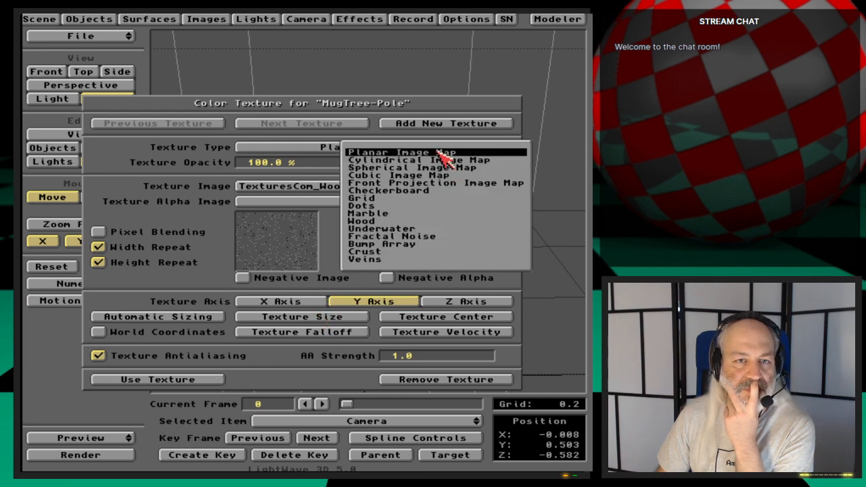
left_click(512, 161)
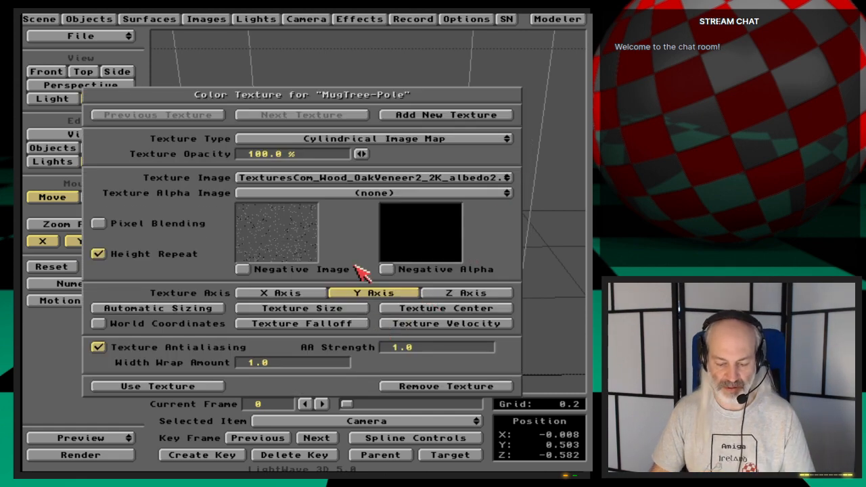
key("F9")
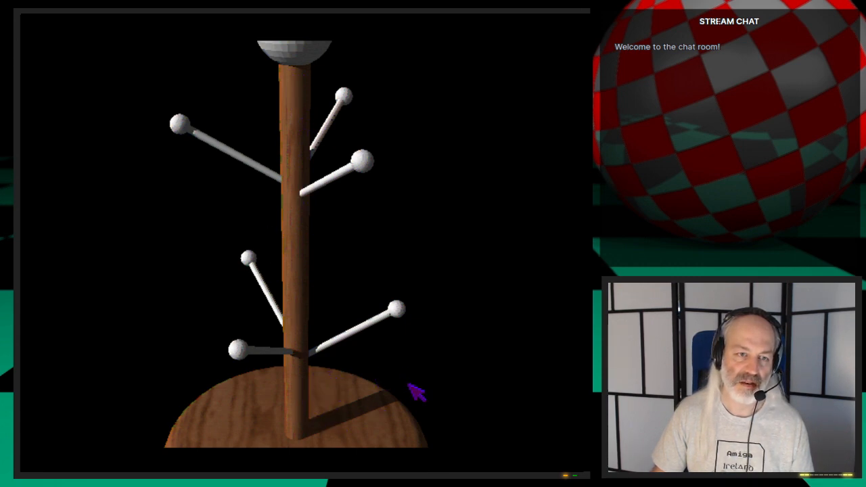
key("super+m")
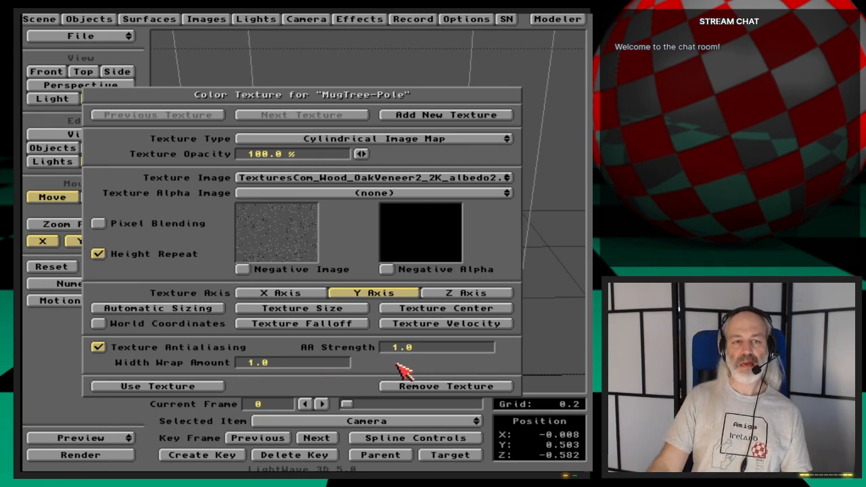
left_click(205, 385)
- Change the MugTree-Pole bump map to a Cylindrical Image Map, check it in a test render, and accept the surface
left_click(359, 346)
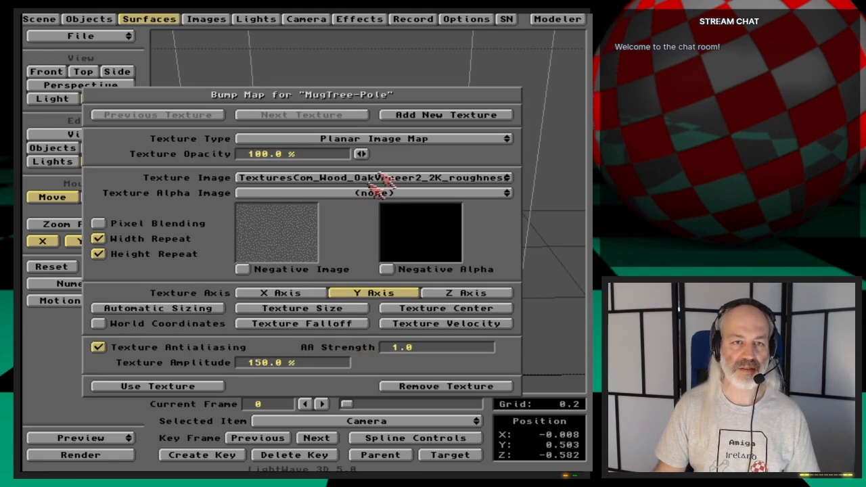
left_click(396, 138)
left_click(398, 149)
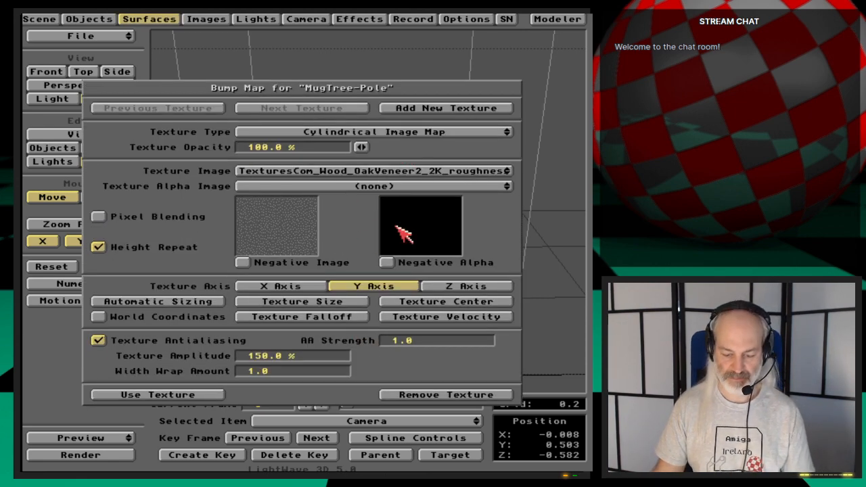
key("F9")
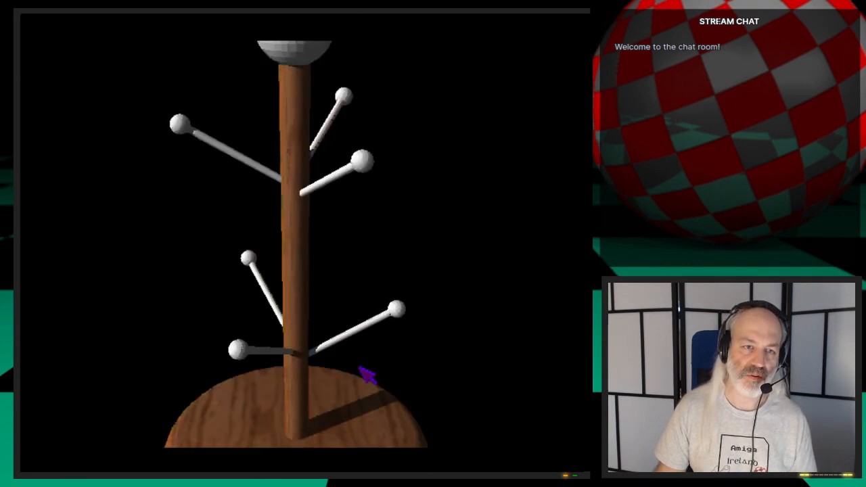
key("Escape")
left_click(220, 399)
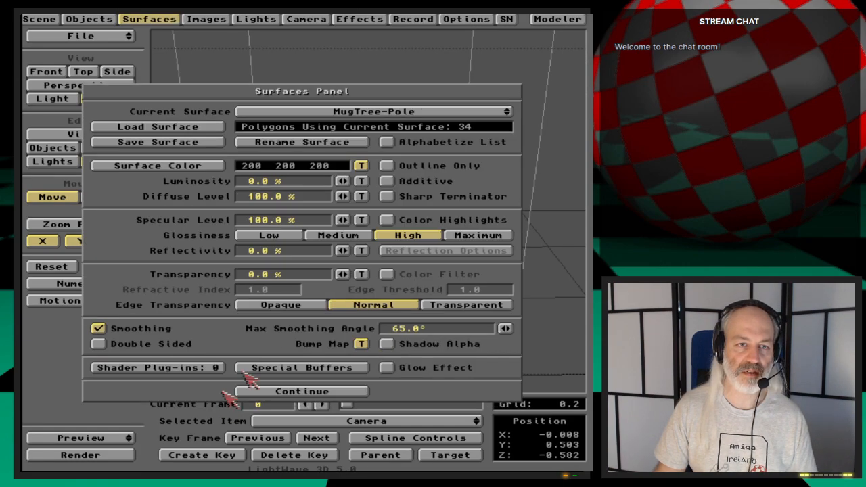
left_click(325, 393)
- Save all objects to store the pole's textures on the MugTree object
left_click(94, 19)
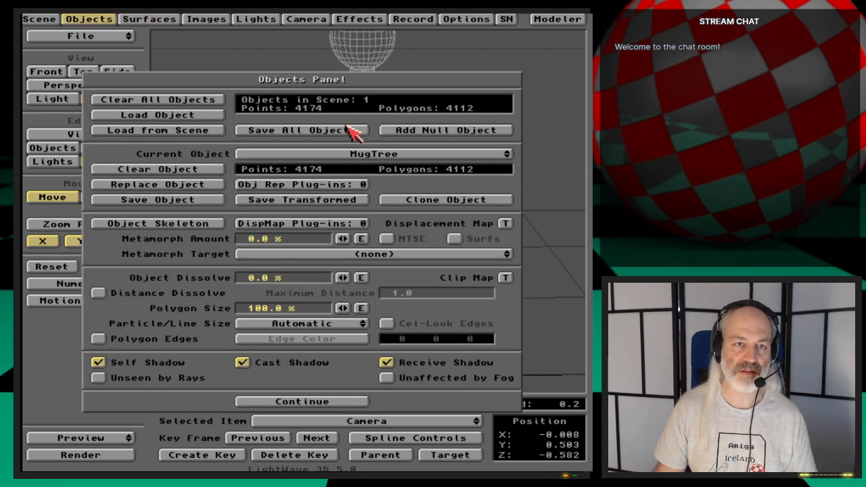
left_click(349, 130)
left_click(218, 266)
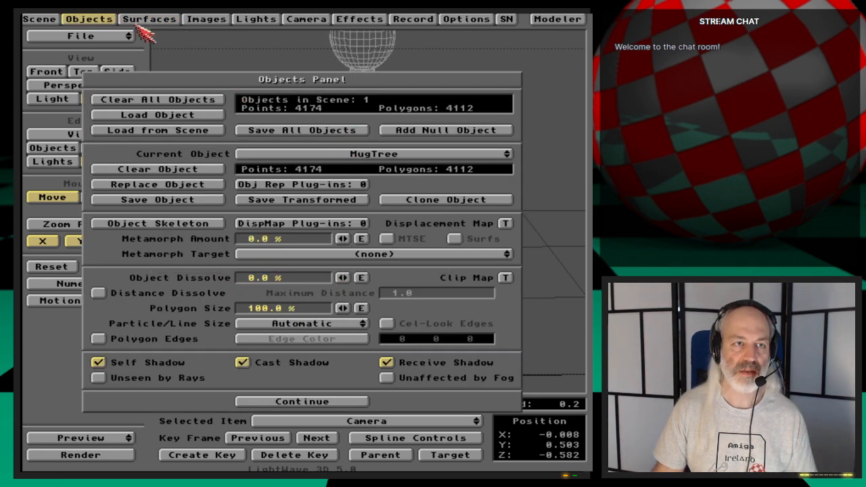
left_click(100, 21)
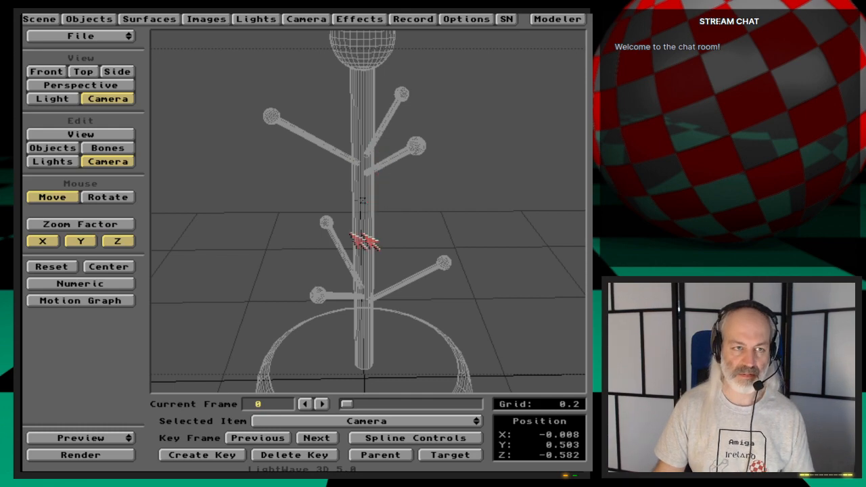
- Raise the camera to about Y 0.621 to frame the top ball, create its key at frame 0, and run a test render
key("v")
key("c")
right_click_drag(377, 280, 381, 271)
key("Return")
key("Return")
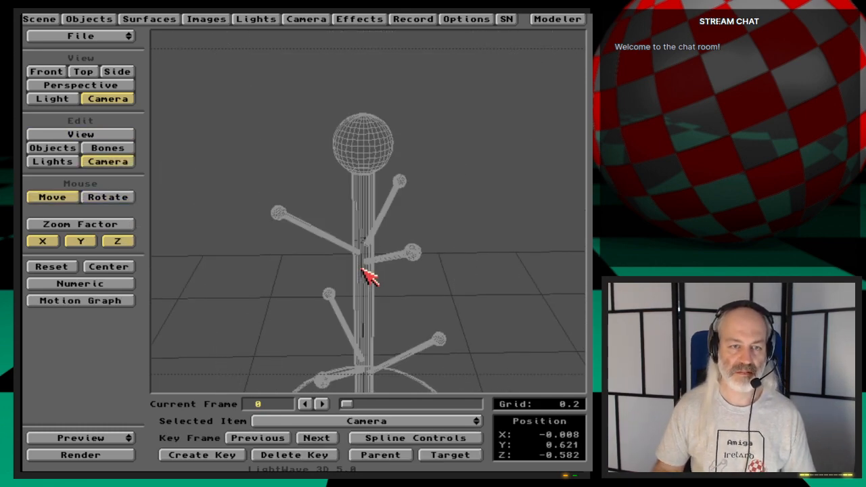
key("F9")
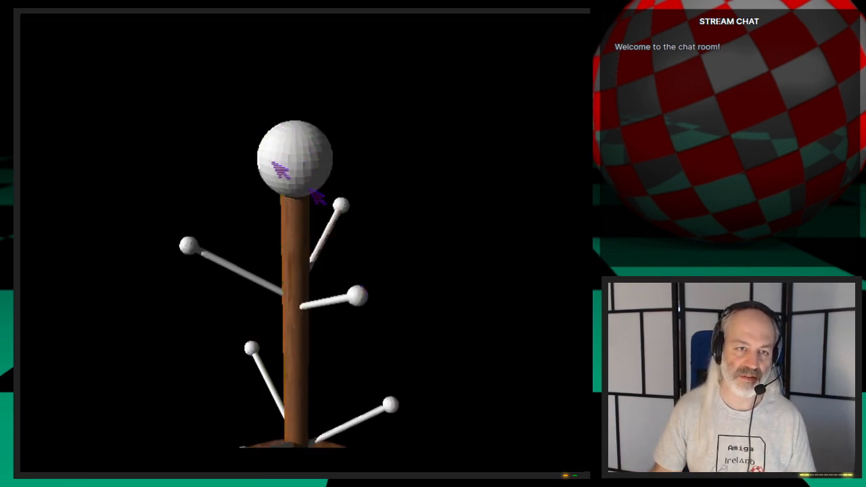
- Load the saved wood surface onto MugTree-BallEnd and check it in a test render
left_click(425, 305)
left_click(148, 19)
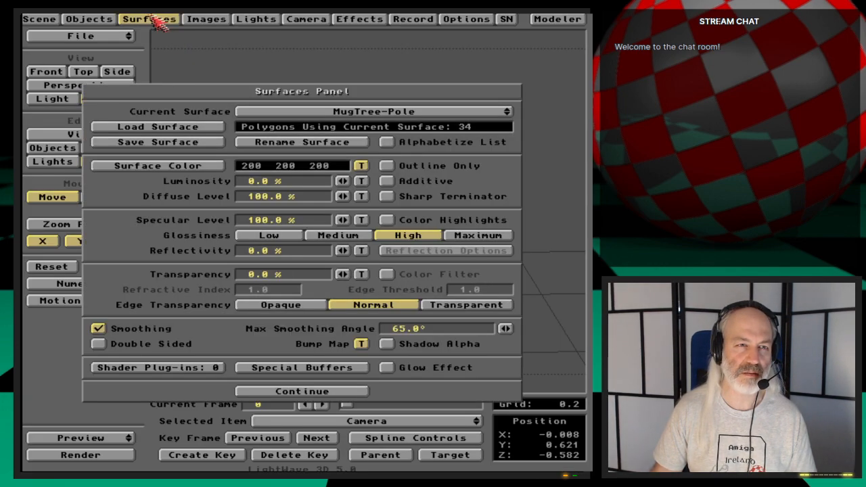
left_click(421, 112)
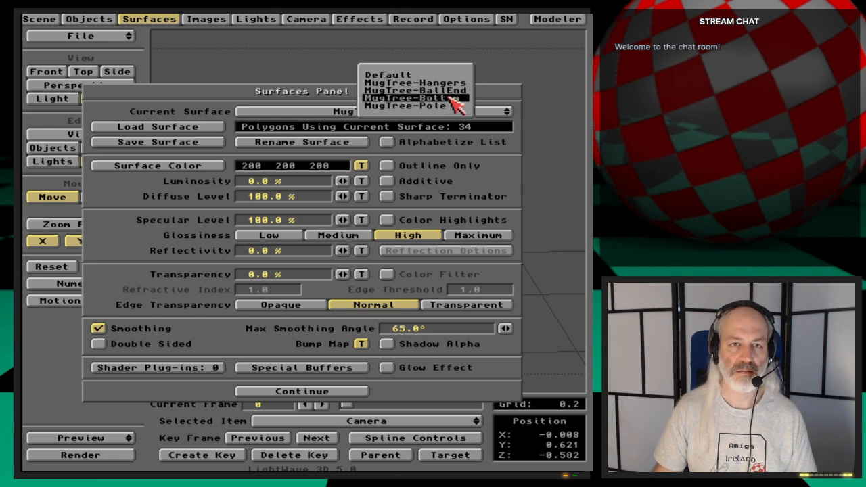
left_click(413, 106)
left_click(403, 113)
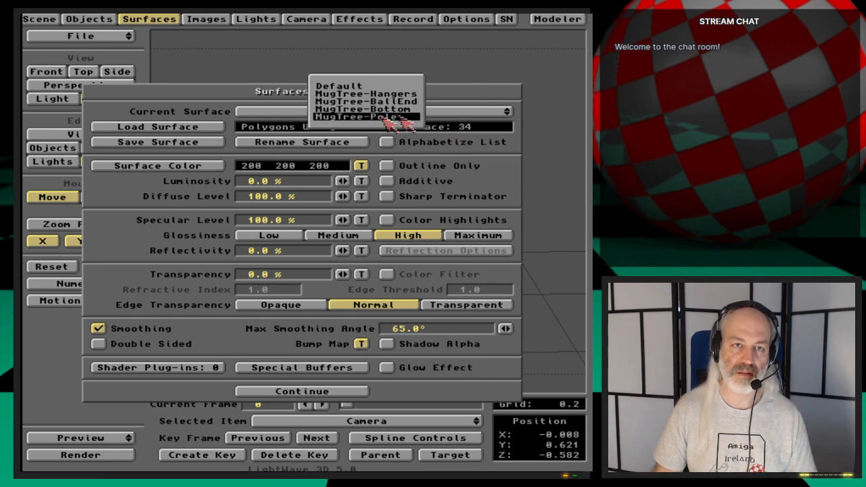
left_click(410, 101)
left_click(224, 128)
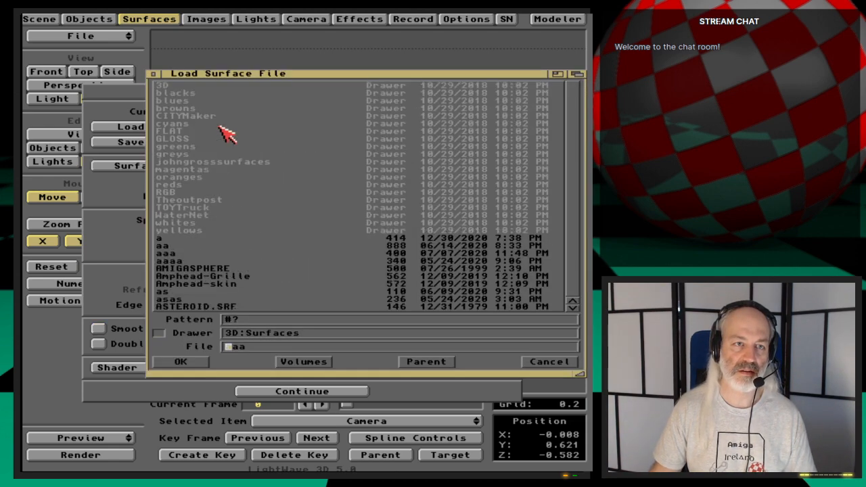
key("Escape")
key("F9")
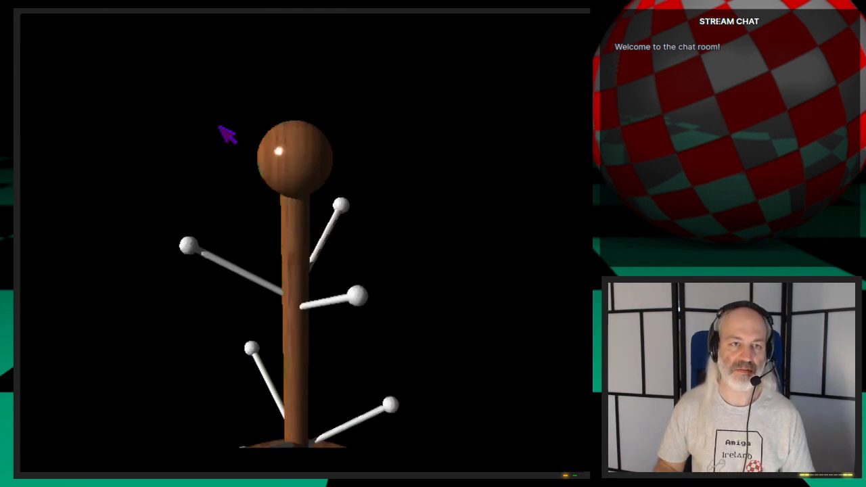
left_click(228, 135)
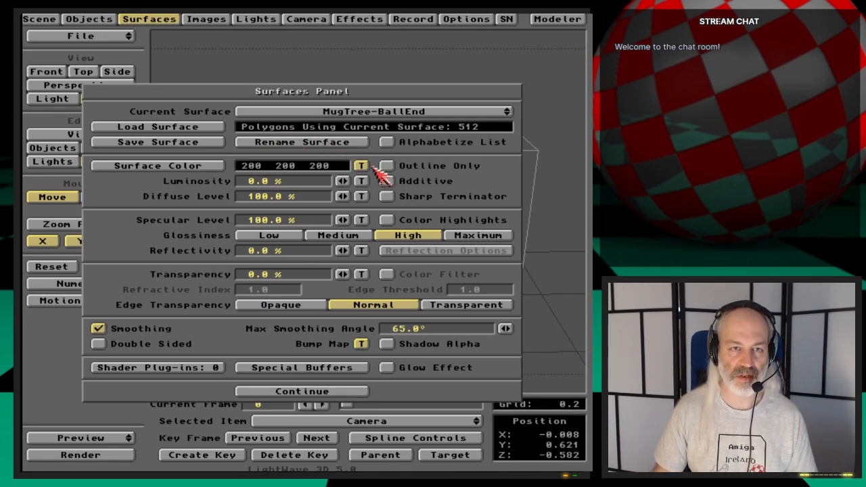
- Try a Spherical Image Map with the OakVeneer2 albedo image for the MugTree-BallEnd color texture and test render it
left_click(369, 167)
left_click(440, 190)
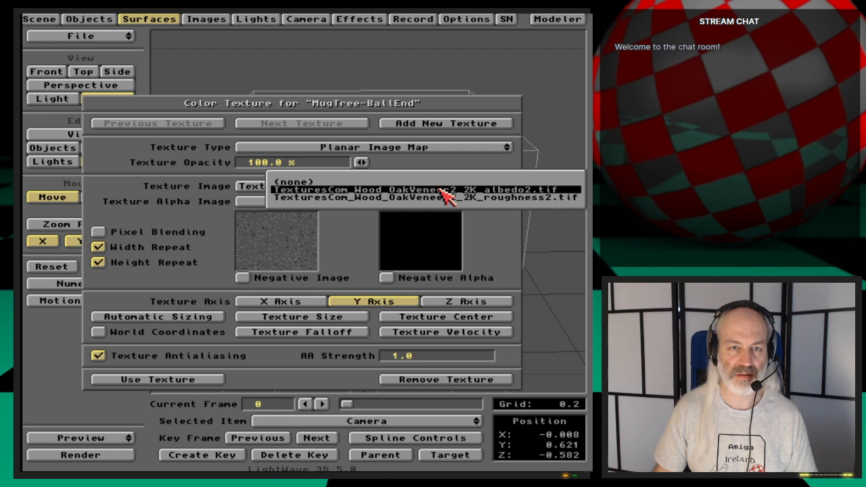
left_click(447, 190)
left_click(430, 147)
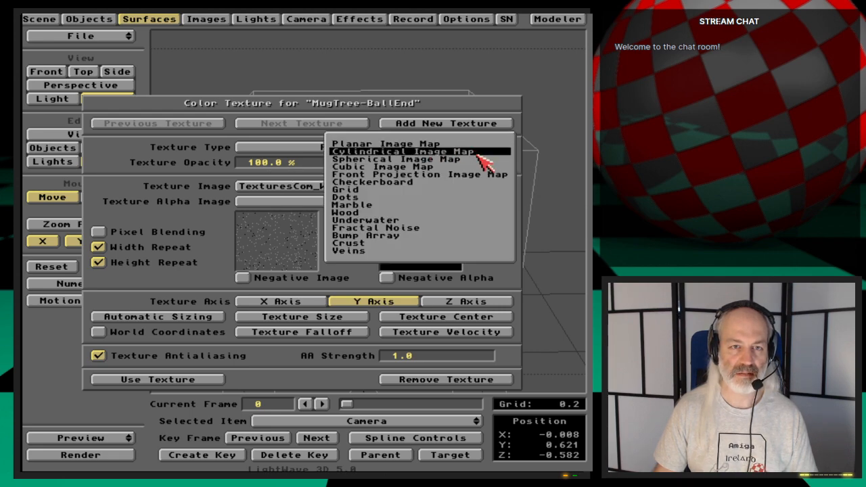
left_click(480, 160)
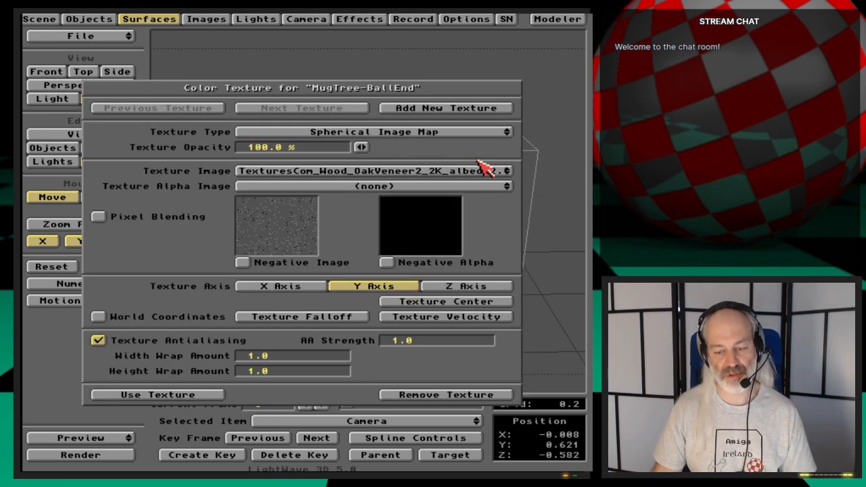
key("F9")
key("Escape")
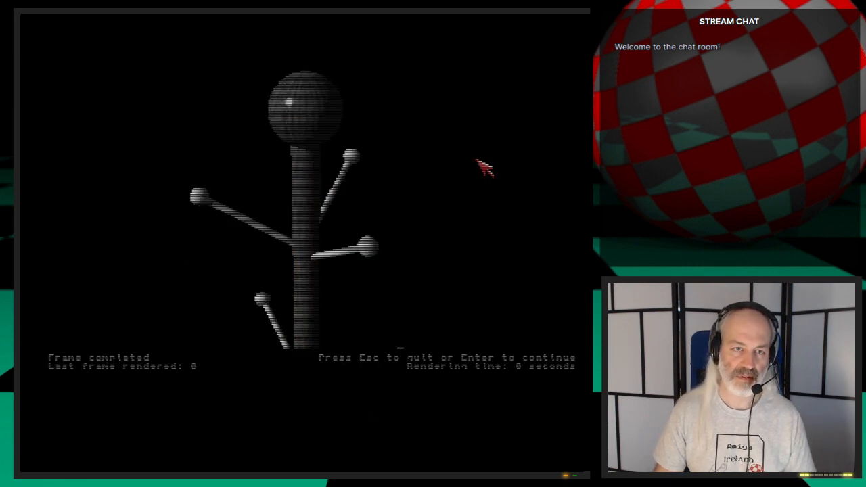
key("Escape")
- Try the Z axis for the ball end's spherical color texture and check it in a test render
left_click(459, 286)
key("F9")
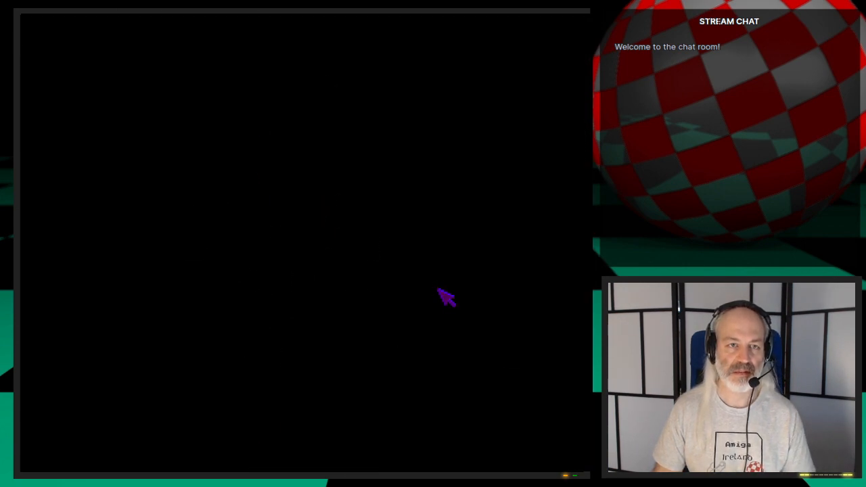
key("Escape")
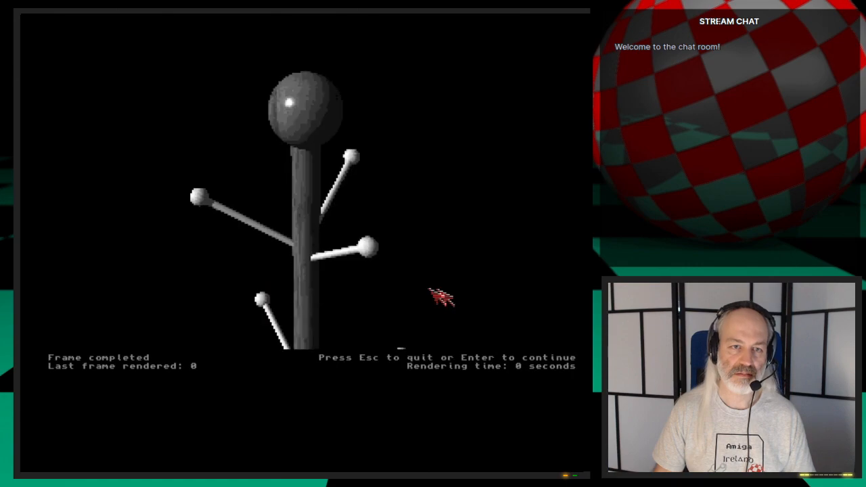
key("Escape")
- Try the X axis for the ball end's spherical color texture and check it in test renders
left_click(281, 288)
key("F9")
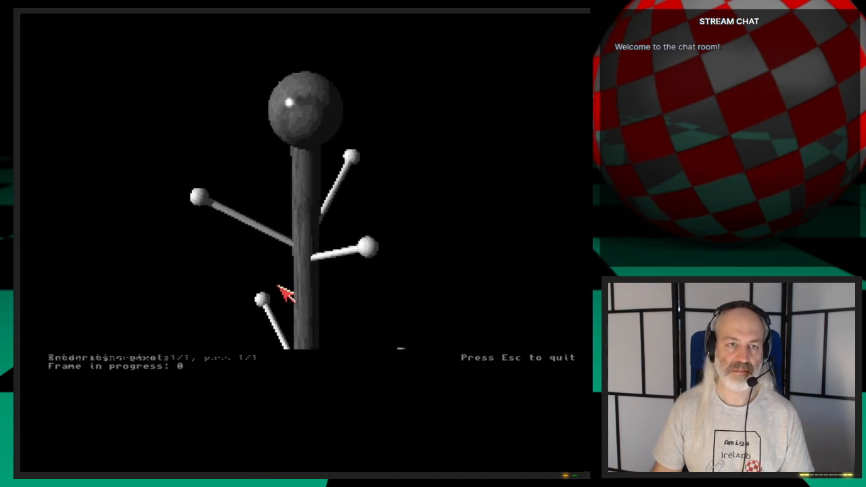
key("Escape")
key("Escape")
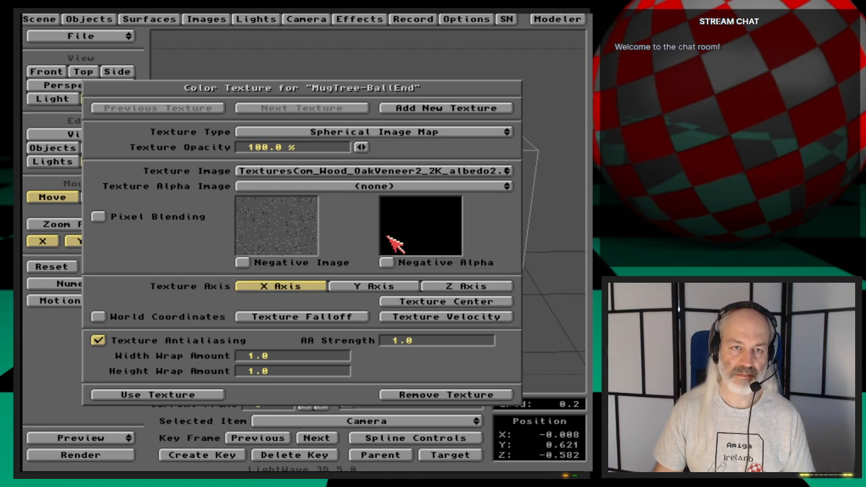
key("F9")
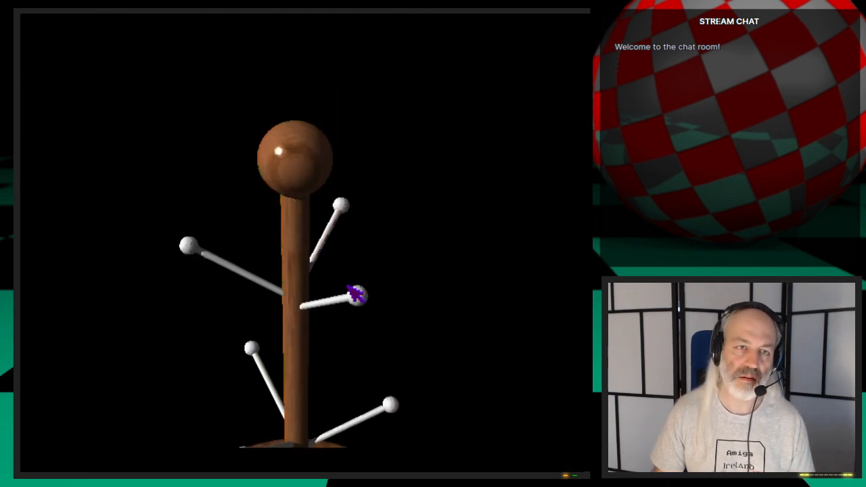
key("Escape")
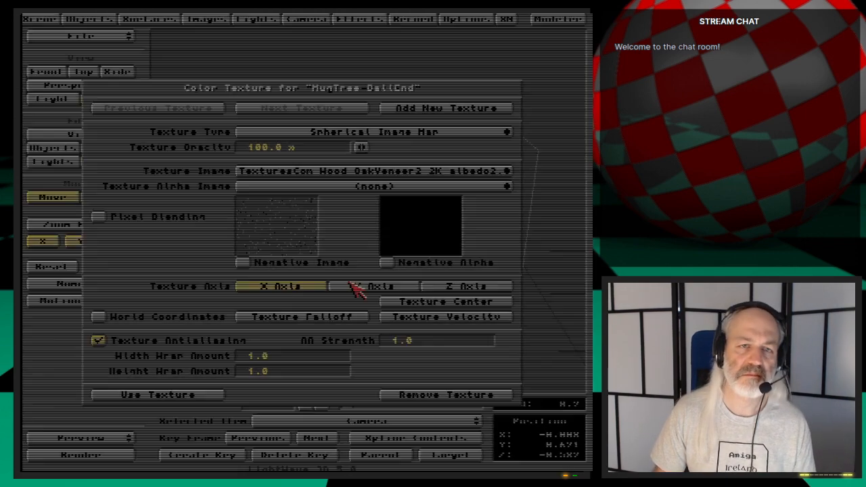
- Try a Cubic Image Map for the MugTree-BallEnd color texture and check it in a test render
left_click(406, 133)
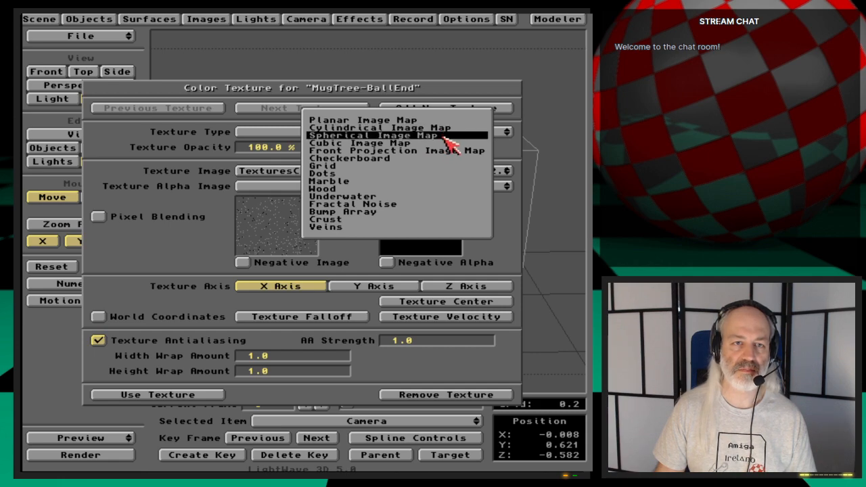
left_click(448, 143)
key("F9")
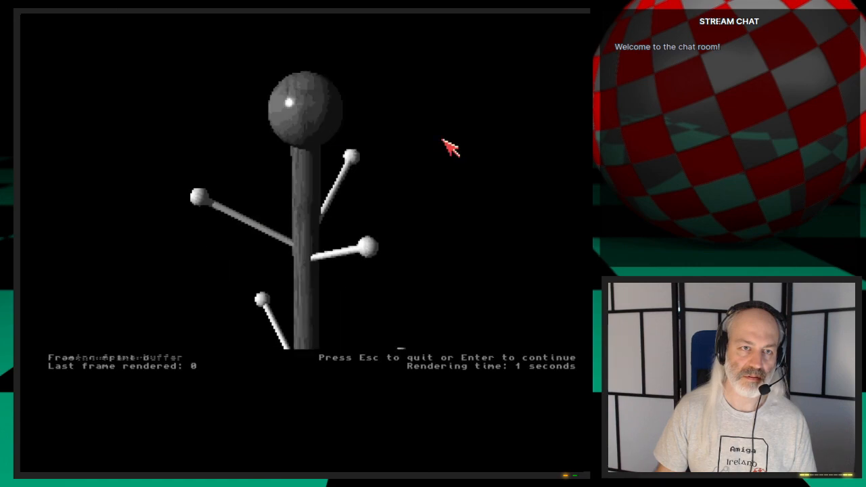
key("Escape")
- Try a Cylindrical Image Map for the MugTree-BallEnd color texture, test rendering it on the Y axis and on the Z axis
left_click(425, 154)
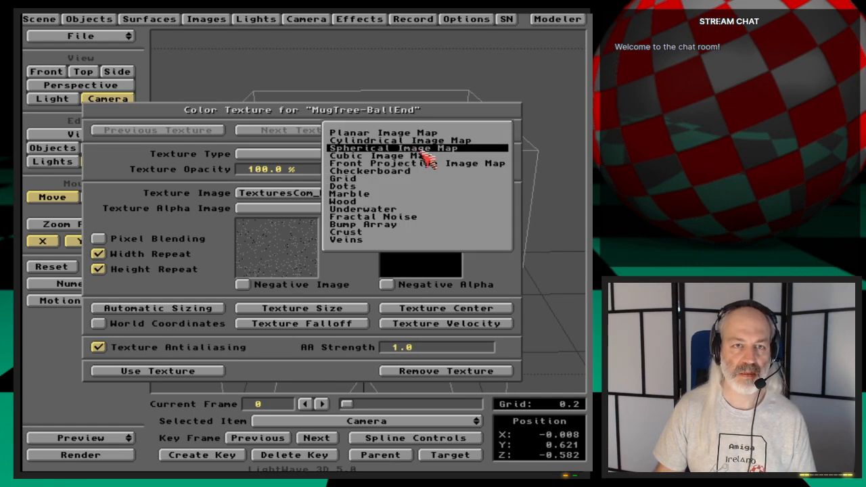
left_click(425, 145)
key("F9")
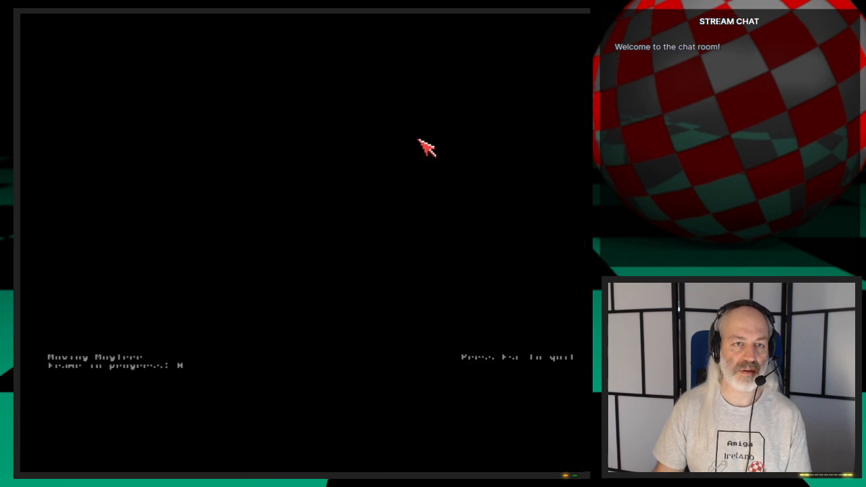
key("Escape")
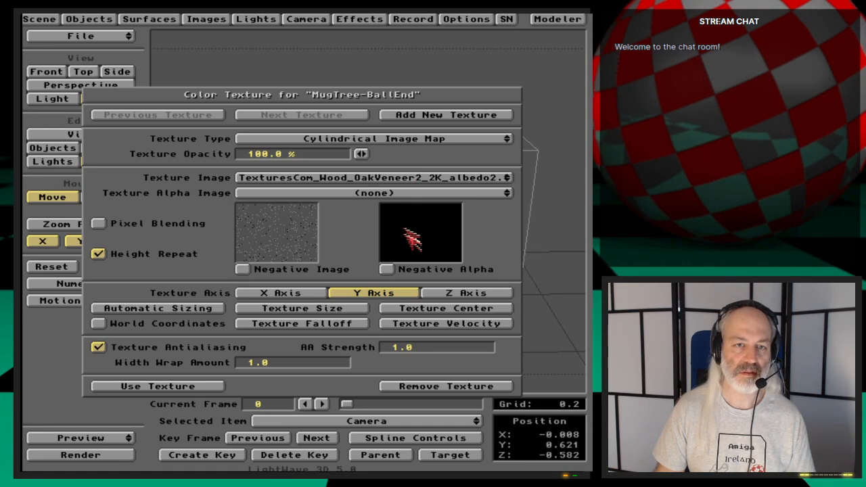
left_click(440, 291)
key("F9")
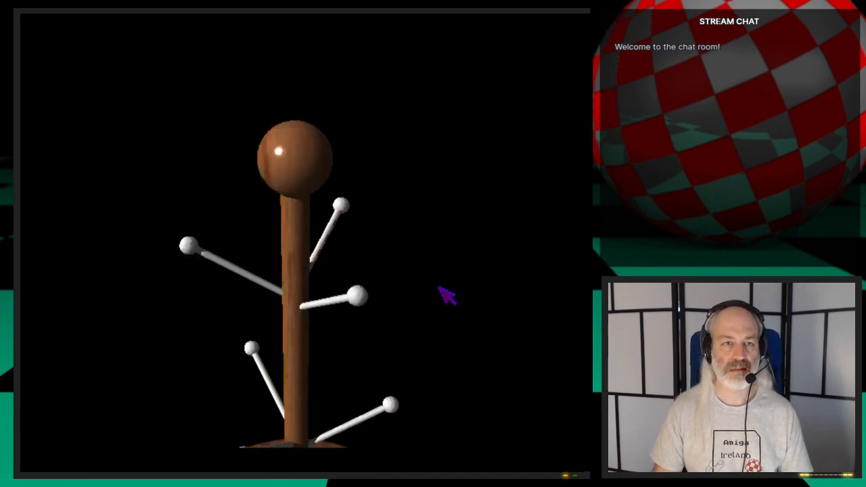
key("Escape")
- Set the MugTree-BallEnd color texture to a Planar Image Map, check it in a test render, and accept it
left_click_drag(397, 141, 387, 135)
key("F9")
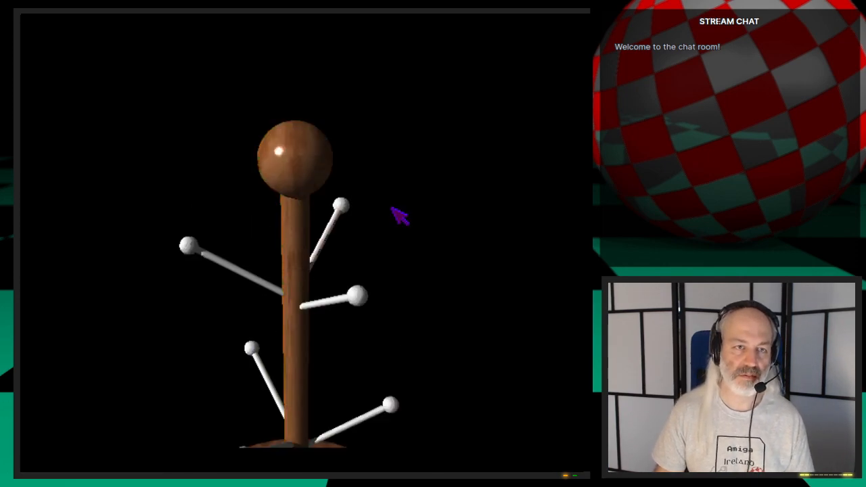
key("Escape")
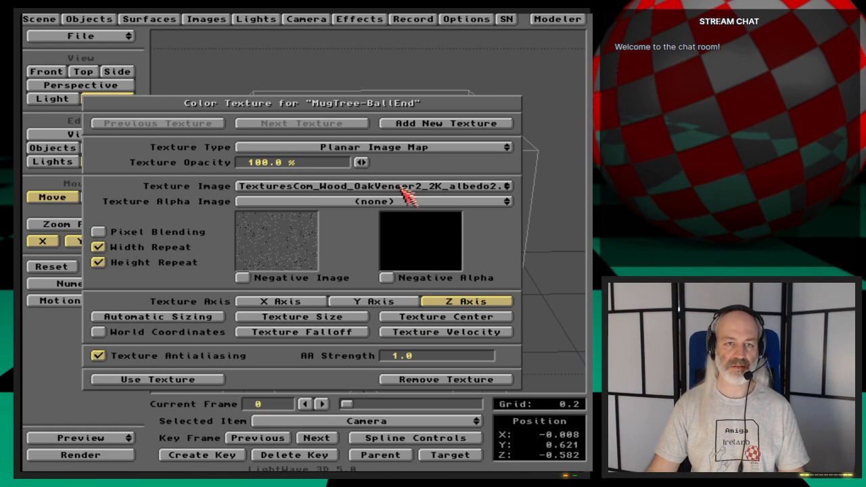
left_click(226, 383)
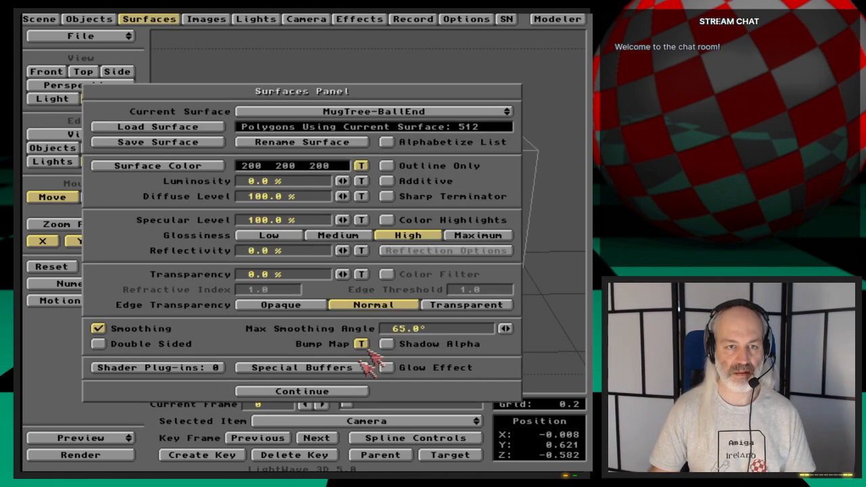
- Review the MugTree-BallEnd bump map, set the color texture's axis to Y, and check it in a test render
left_click(362, 345)
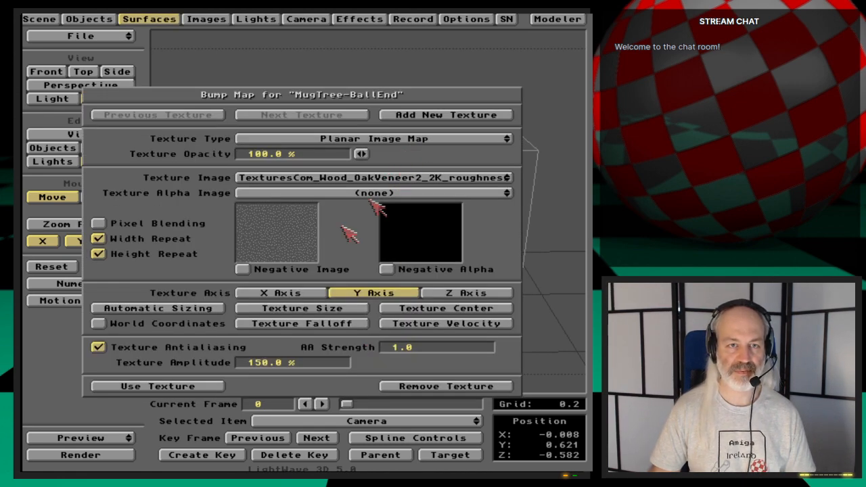
left_click(206, 387)
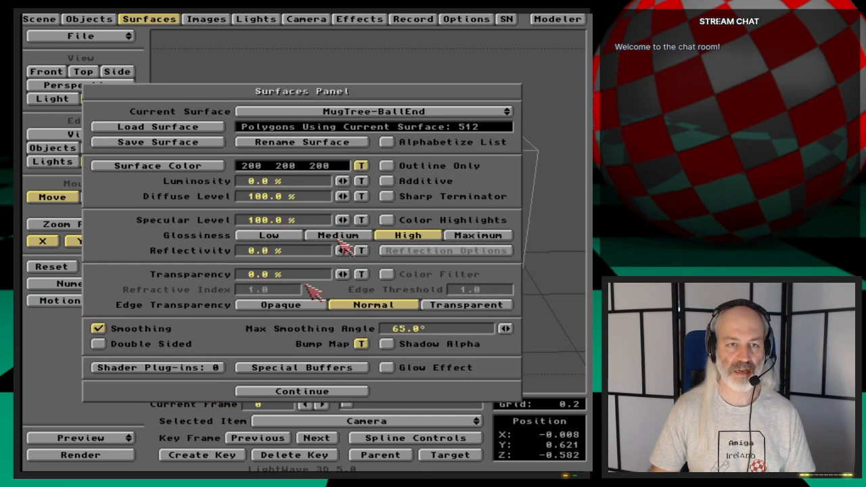
left_click(368, 166)
left_click(406, 304)
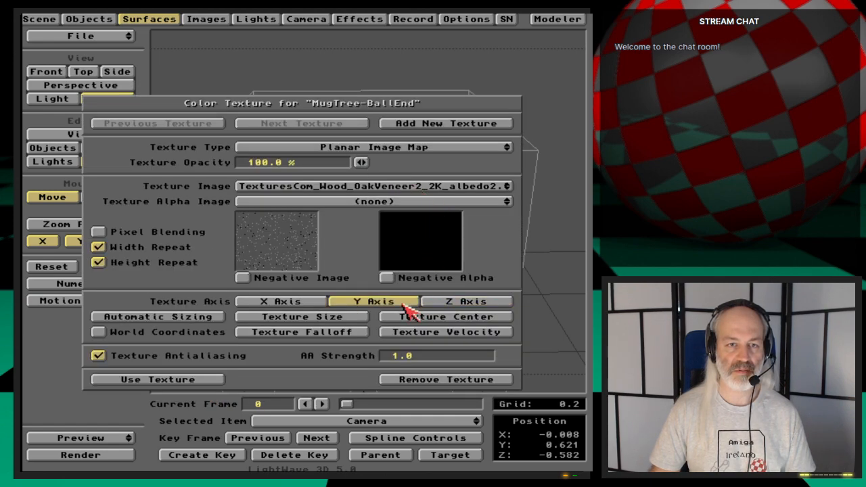
key("F9")
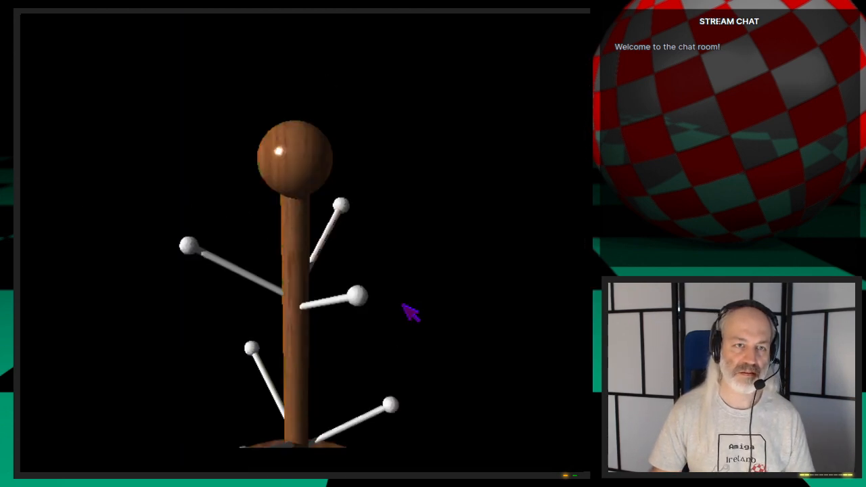
left_click(411, 311)
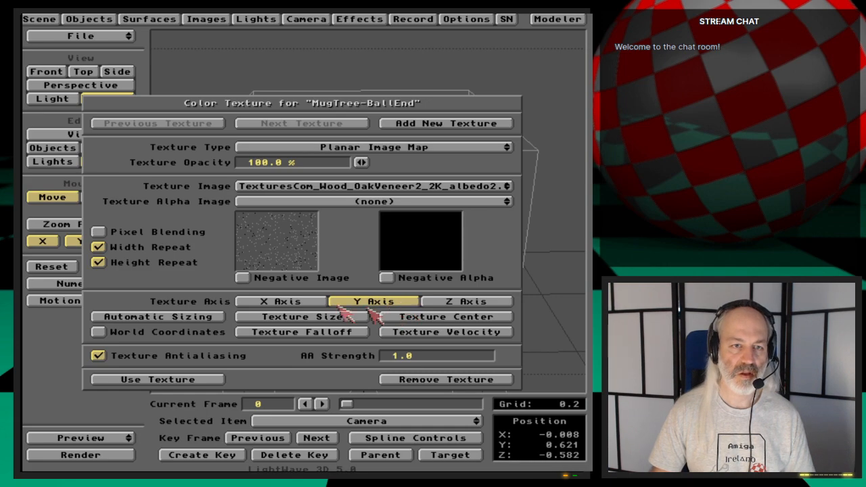
- Set the MugTree-BallEnd color texture's X size to 0.5, adjust its Y size as well, and accept the texture
left_click(351, 320)
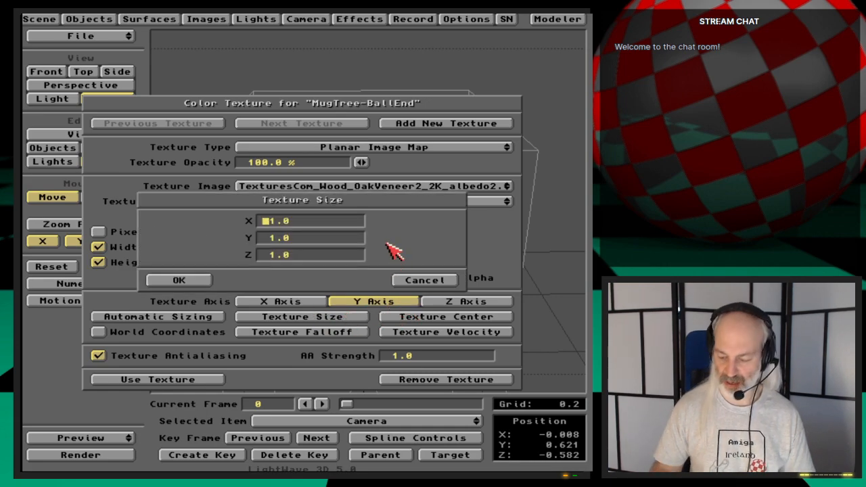
type(".5")
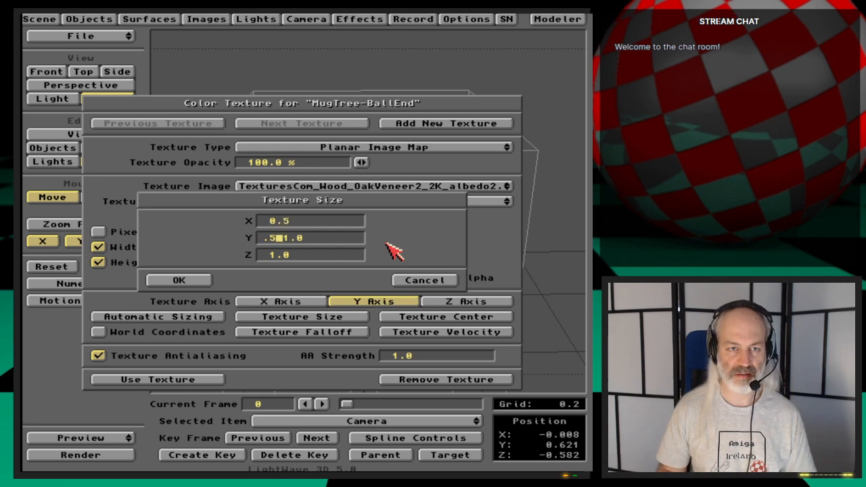
key("Return")
key("Return")
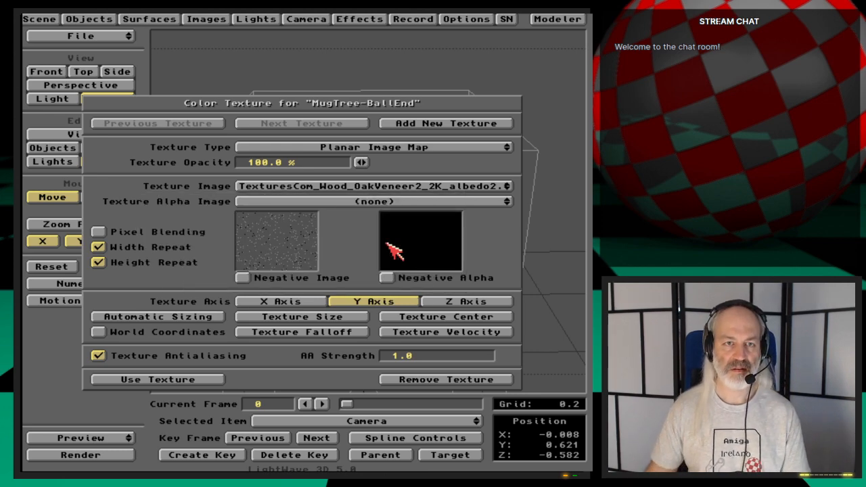
left_click(194, 379)
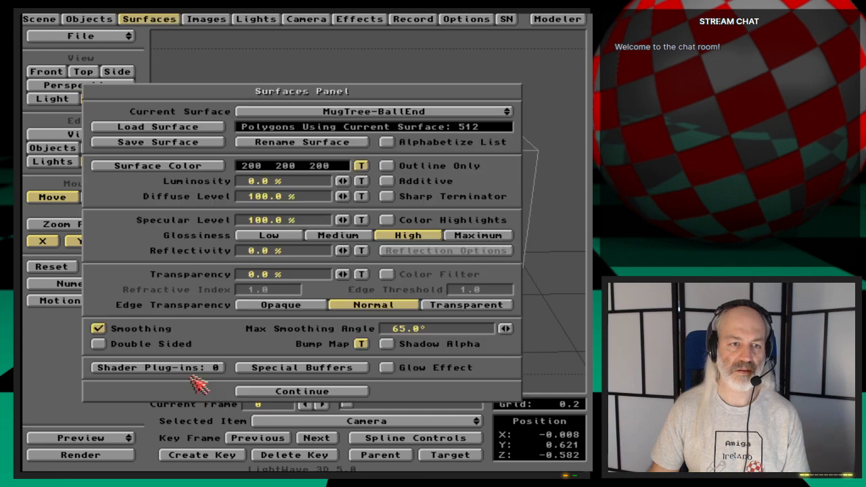
- Set the MugTree-BallEnd bump map's X size to 0.5, check it in a test render, and accept the texture
left_click(356, 343)
left_click(329, 310)
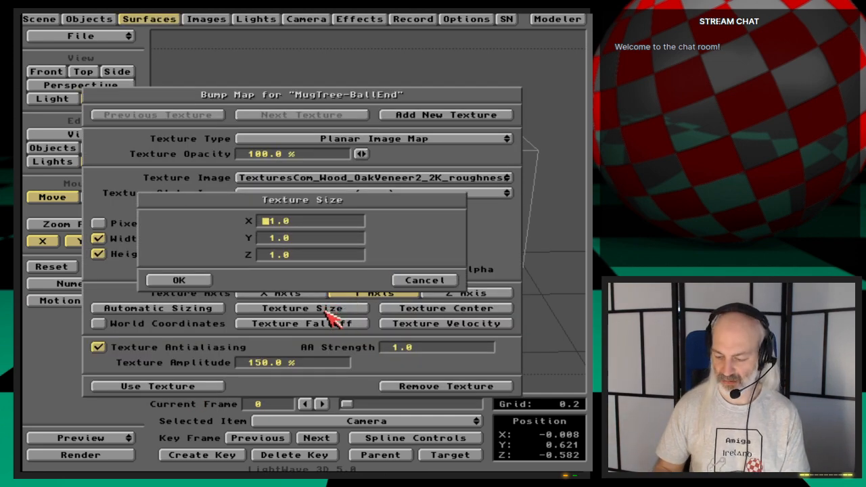
type(".5")
key("Return")
key("F9")
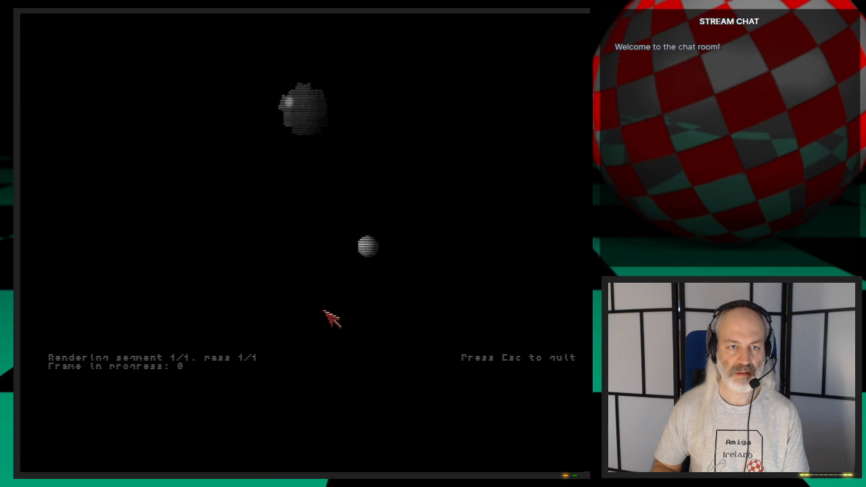
left_click(332, 321)
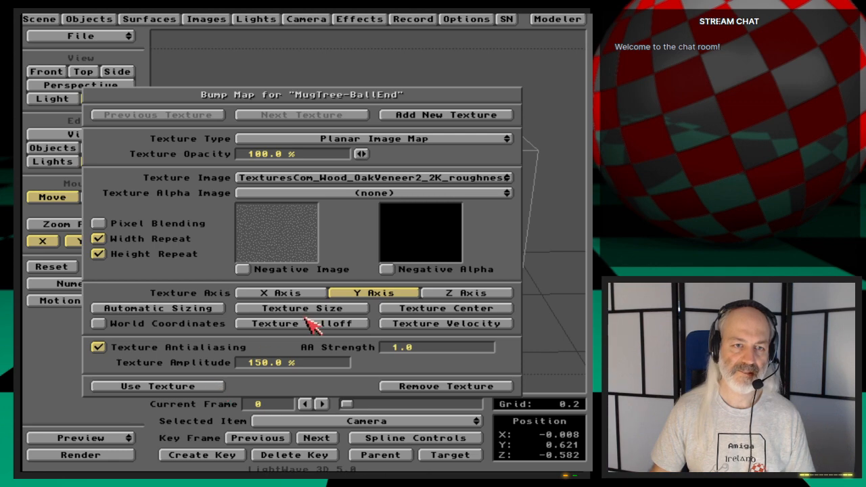
left_click(216, 386)
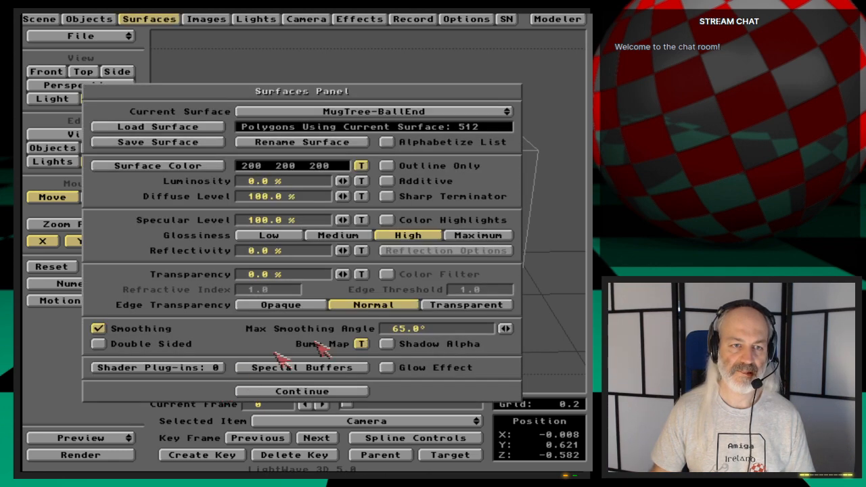
- Save all objects in the scene, then check the mug tree in a test render
left_click(106, 19)
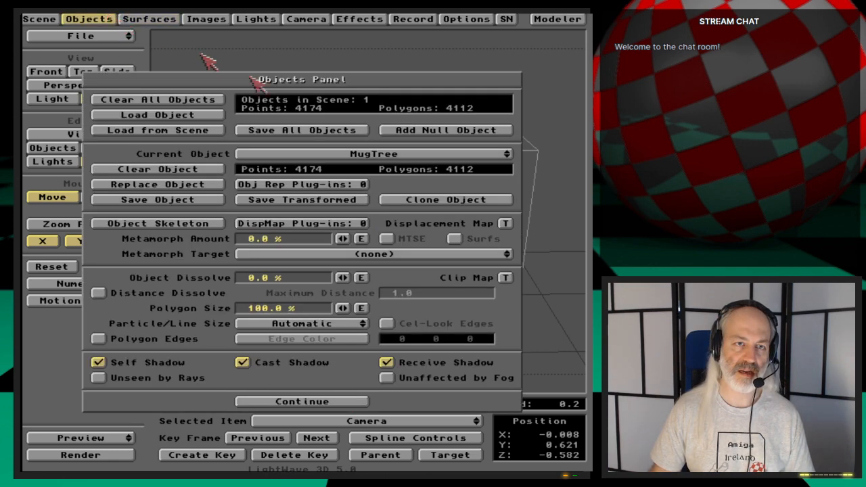
left_click(311, 133)
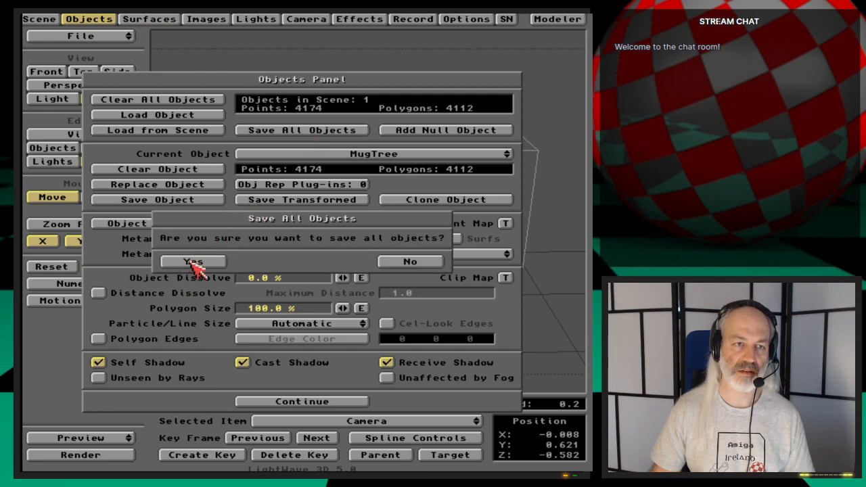
left_click(194, 262)
left_click(95, 19)
key("F9")
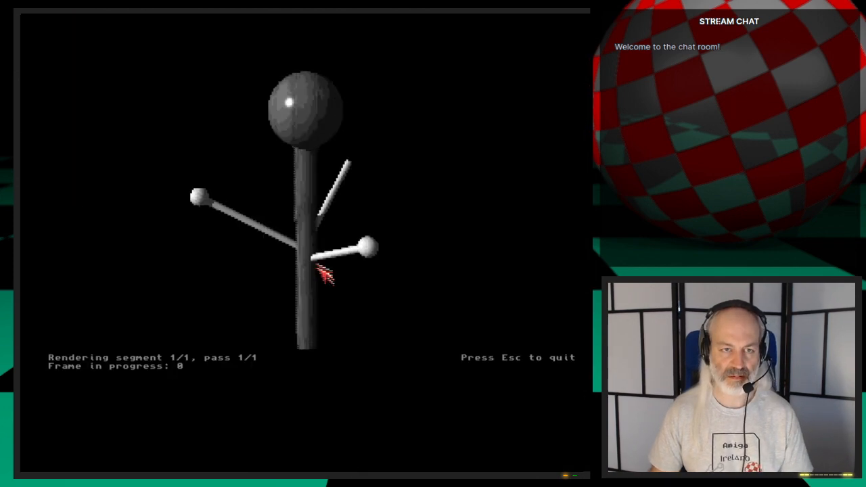
left_click(394, 320)
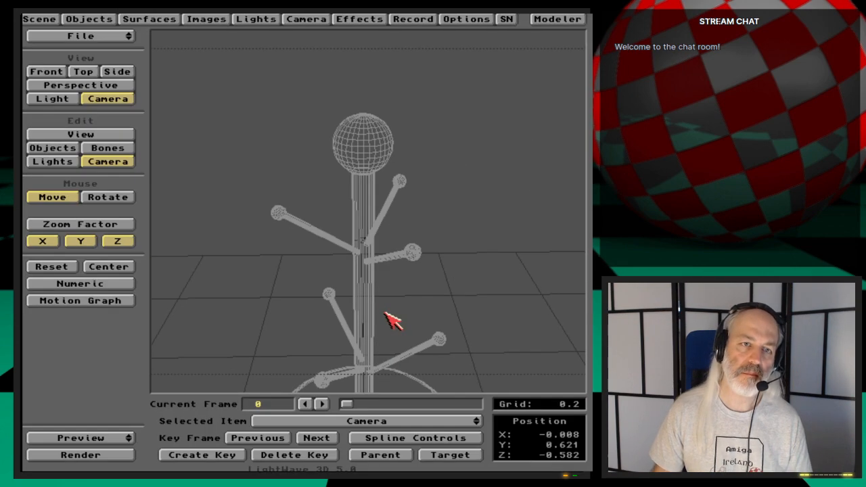
- Load the saved wood surface onto MugTree-Hangers and check it in a test render
left_click(165, 21)
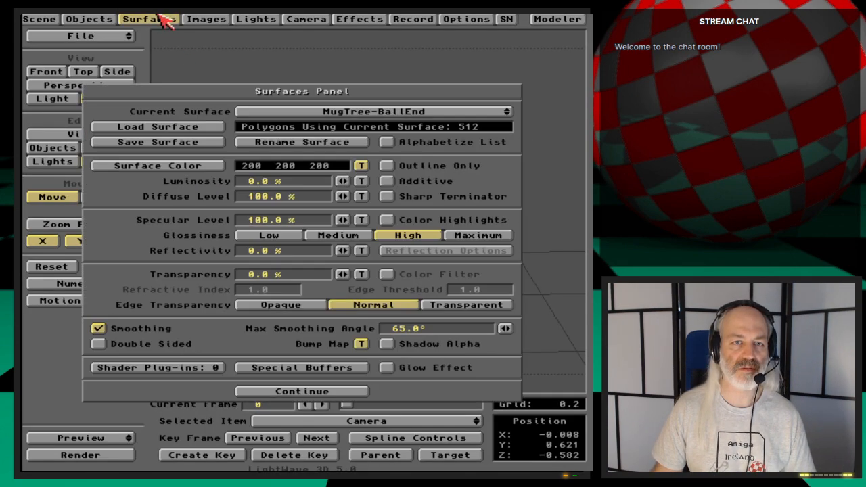
left_click(446, 114)
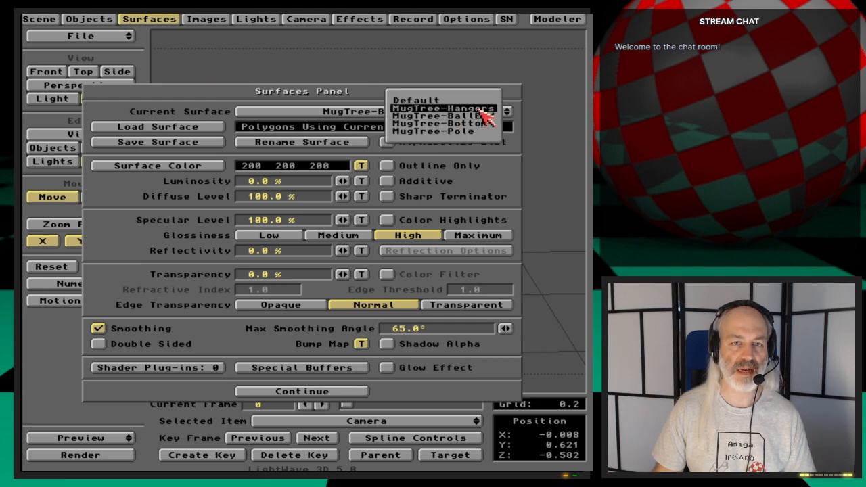
left_click(482, 108)
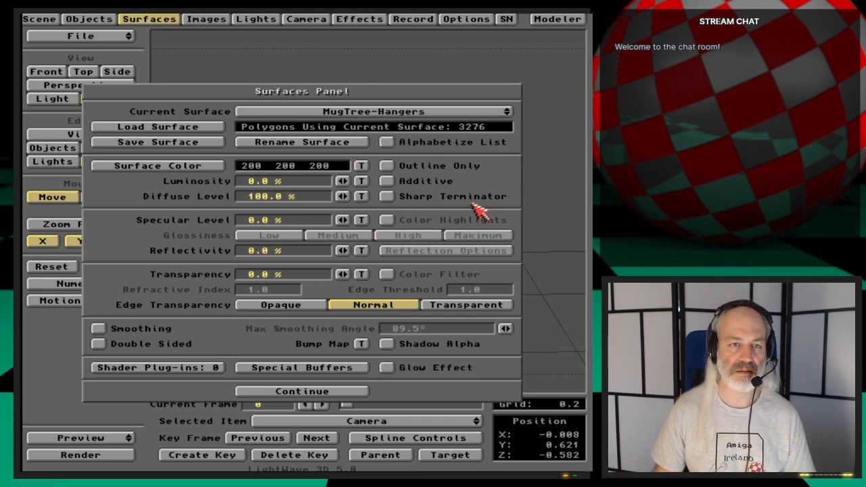
left_click(203, 126)
double_click(205, 127)
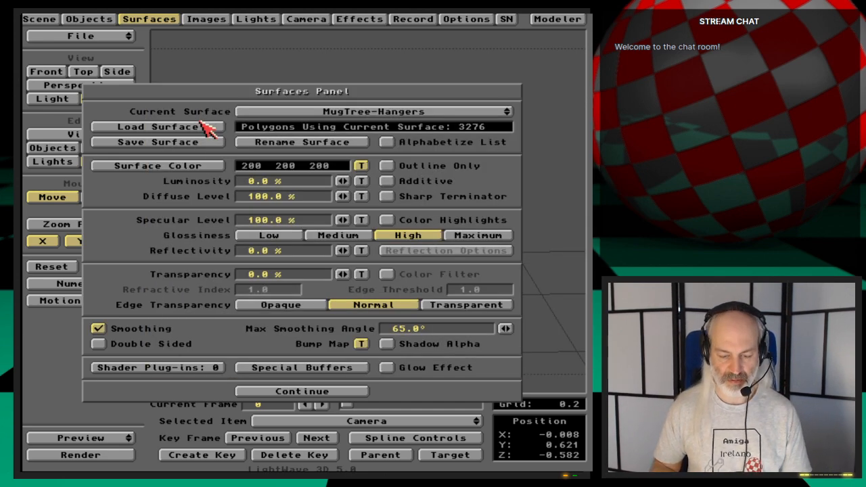
key("F9")
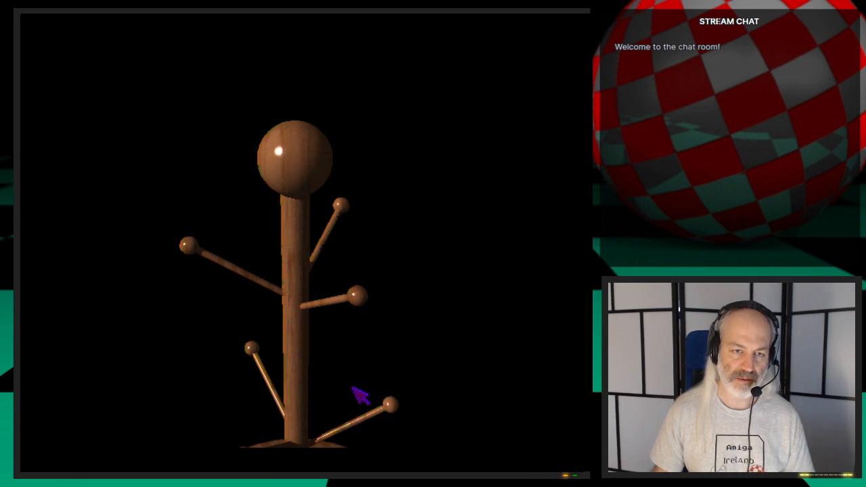
key("Escape")
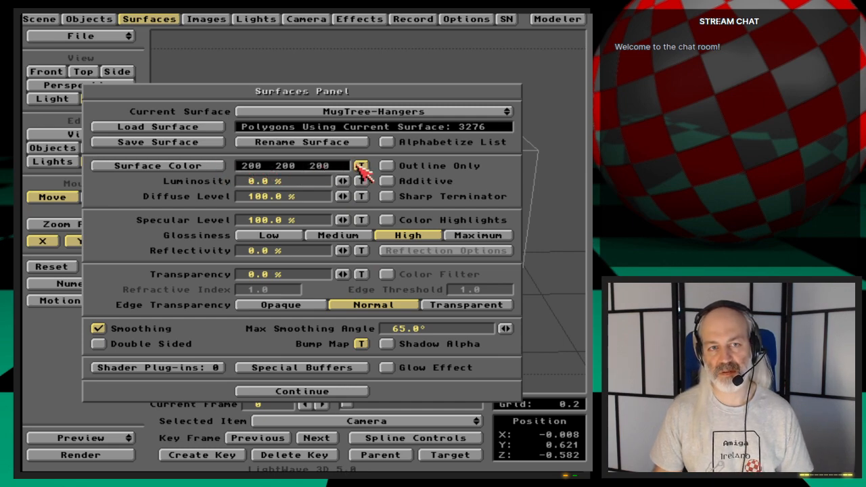
- Set the MugTree-Hangers color texture's X size to 0.4, check it in a test render, and accept the texture
left_click(361, 166)
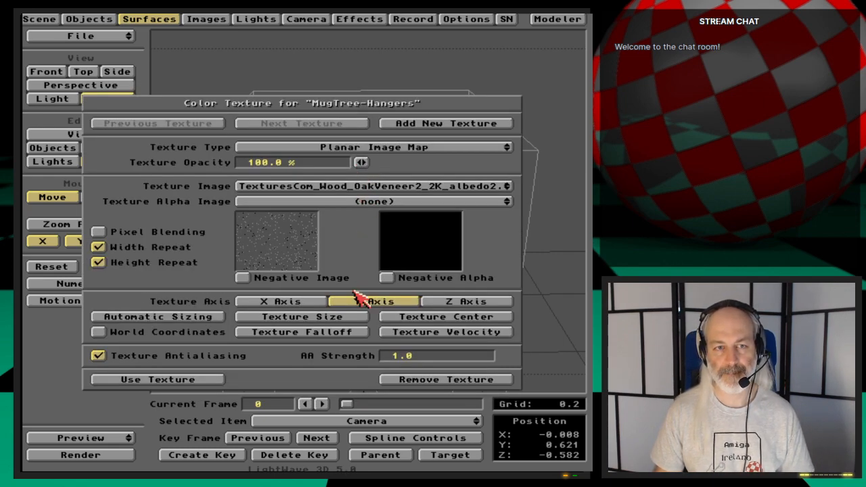
left_click(348, 317)
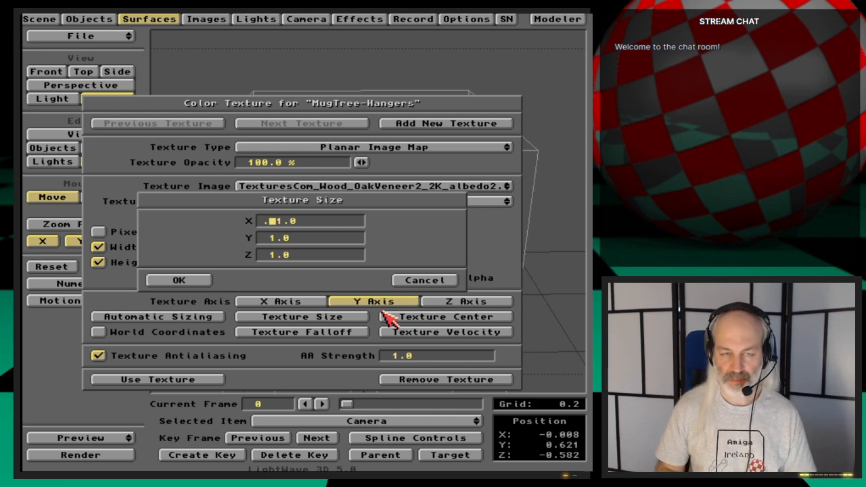
type("0.4")
key("Return")
key("Return")
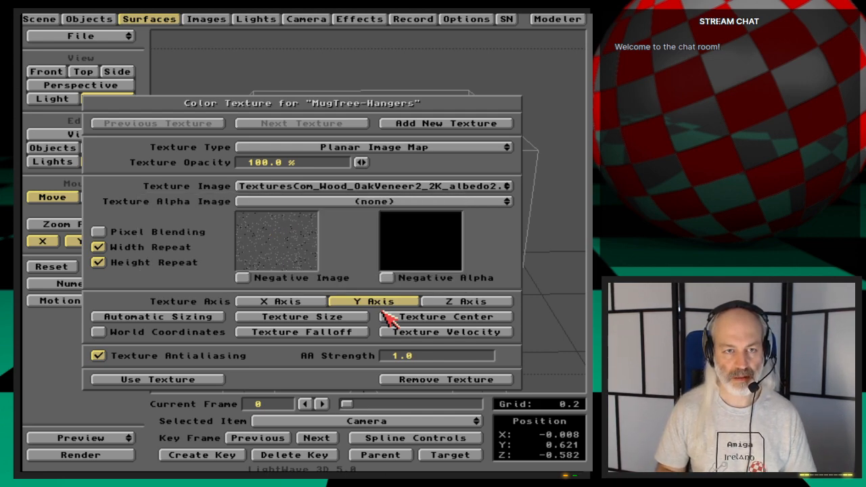
key("super+m")
key("super+m")
key("super+m")
key("super+m")
key("super+m")
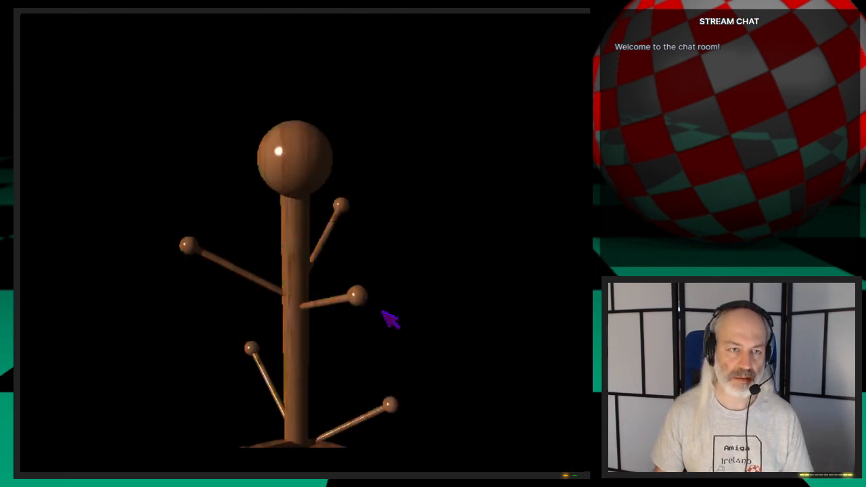
key("super+m")
left_click(232, 381)
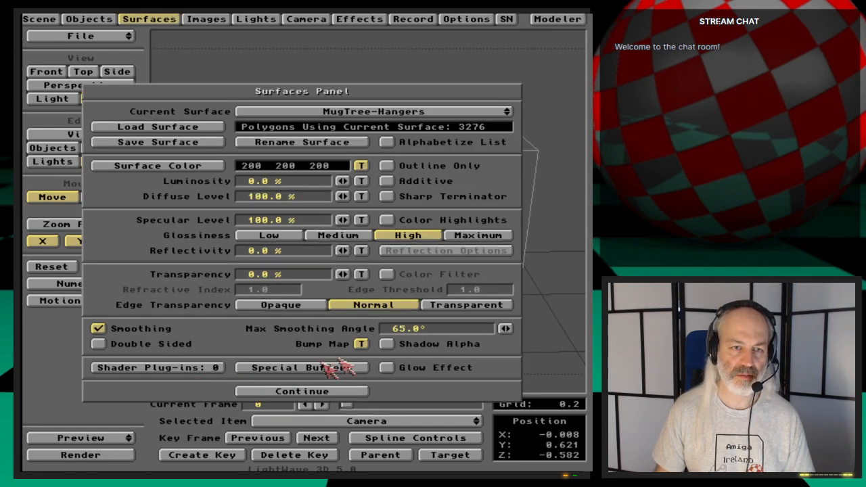
- Set the MugTree-Hangers bump map's X size to 0.4, check it in a test render, and accept the texture
left_click(361, 344)
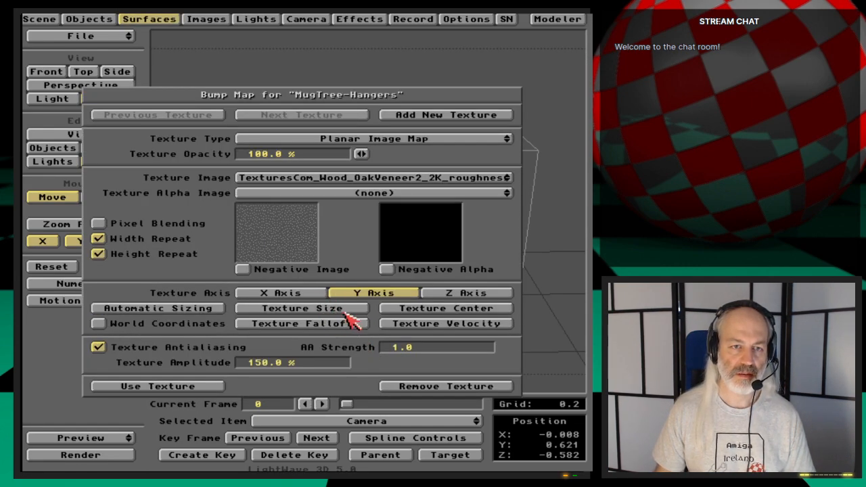
left_click(345, 310)
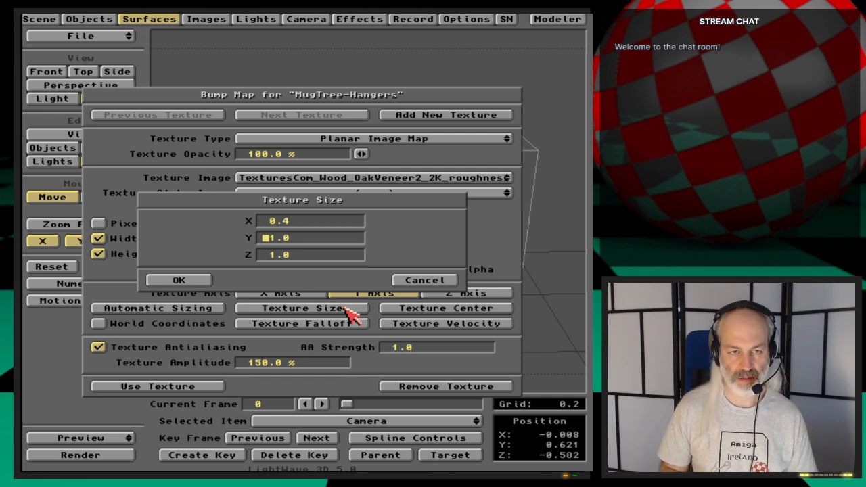
key("Return")
type(".4")
key("Return")
key("F9")
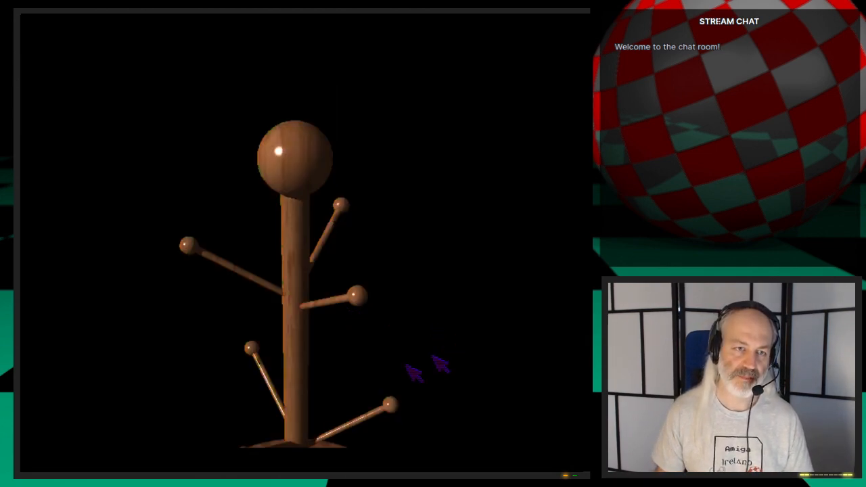
key("Escape")
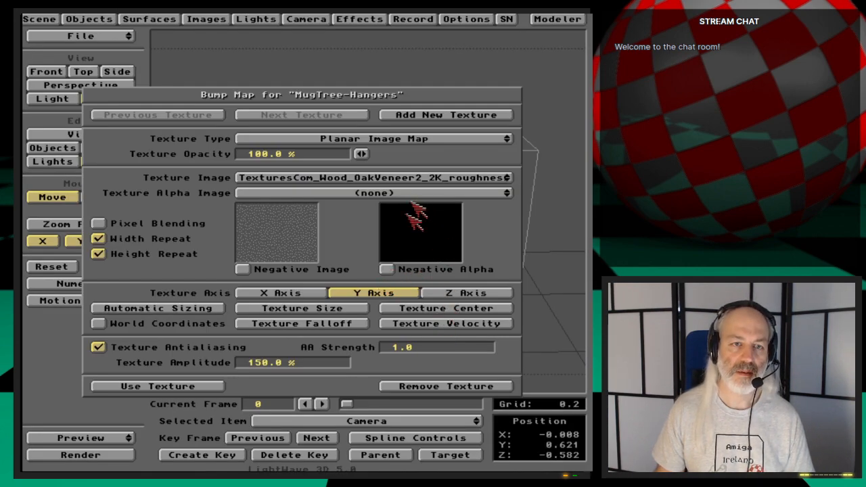
left_click(218, 387)
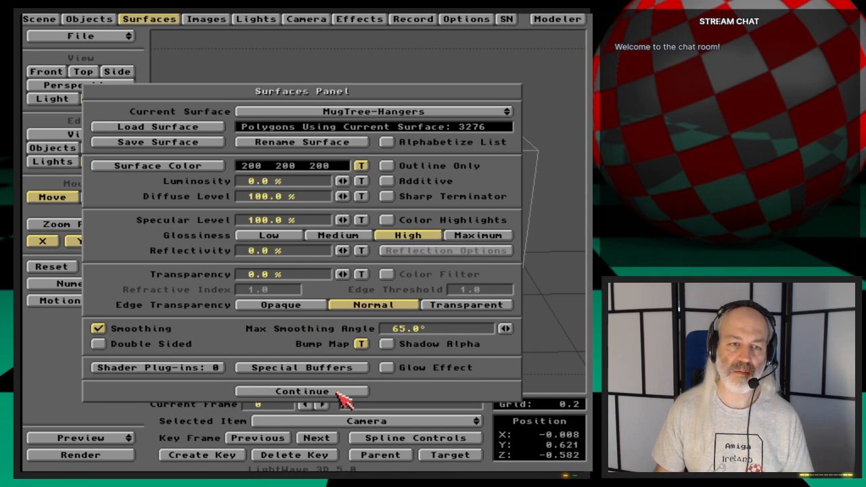
- Move the camera back to about Z -0.896 to frame the whole mug tree, keyframe it, and test render
left_click(337, 391)
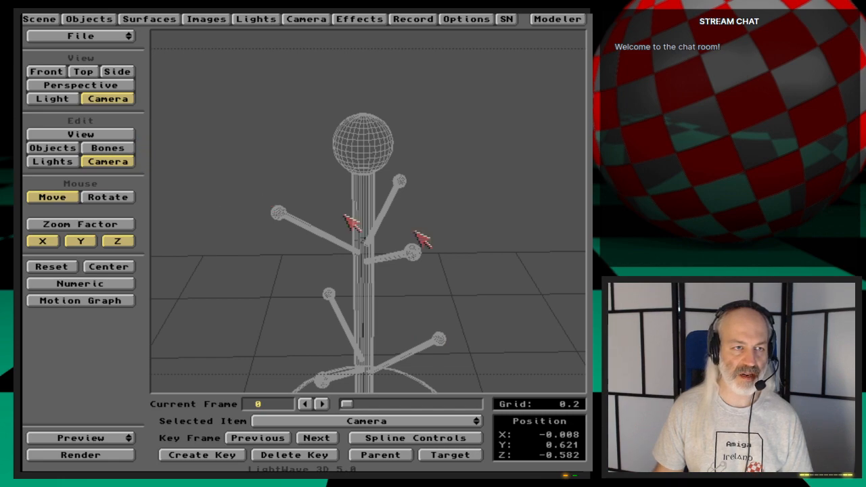
mouse_move(417, 240)
left_mouse_down()
mouse_move(433, 253)
mouse_move(427, 248)
left_mouse_up()
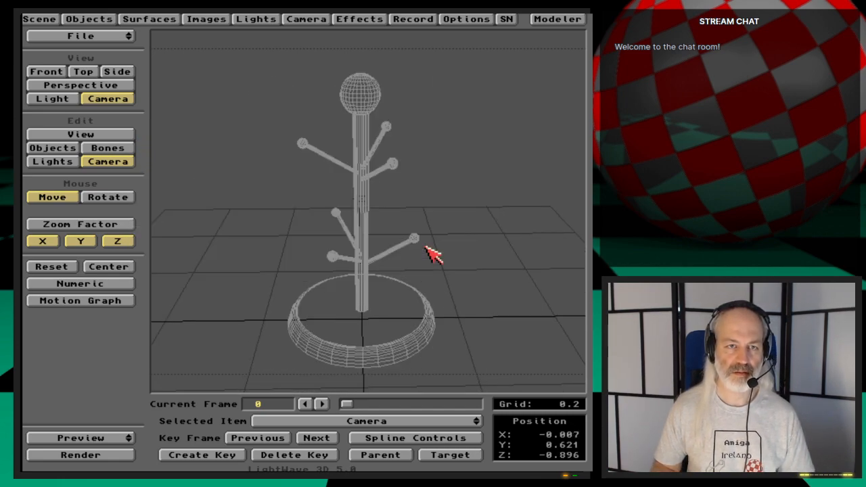
key("Return")
key("Return")
key("F9")
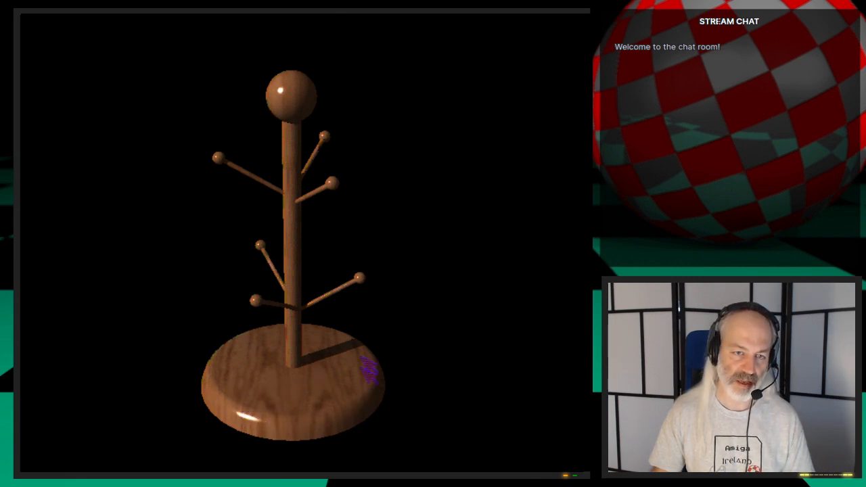
left_click(227, 406)
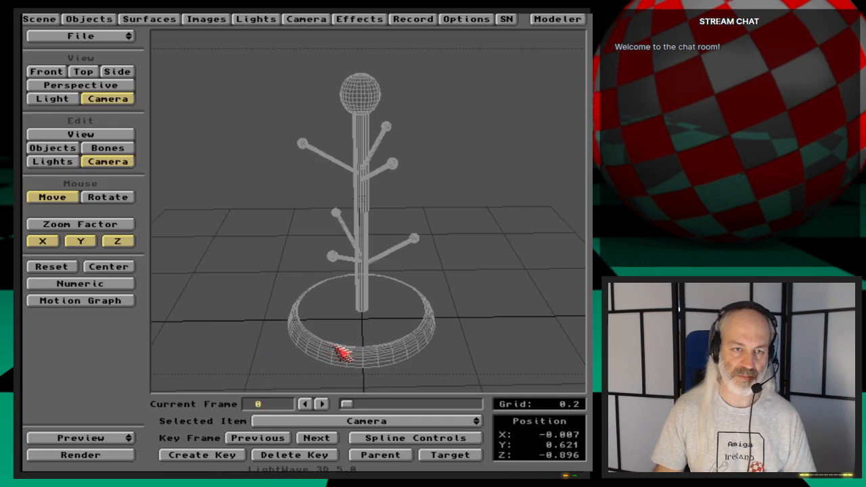
- Move the camera close to the base, at about X -0.060, Y 0.119, Z -0.332, and test render
right_click_drag(264, 210, 284, 264)
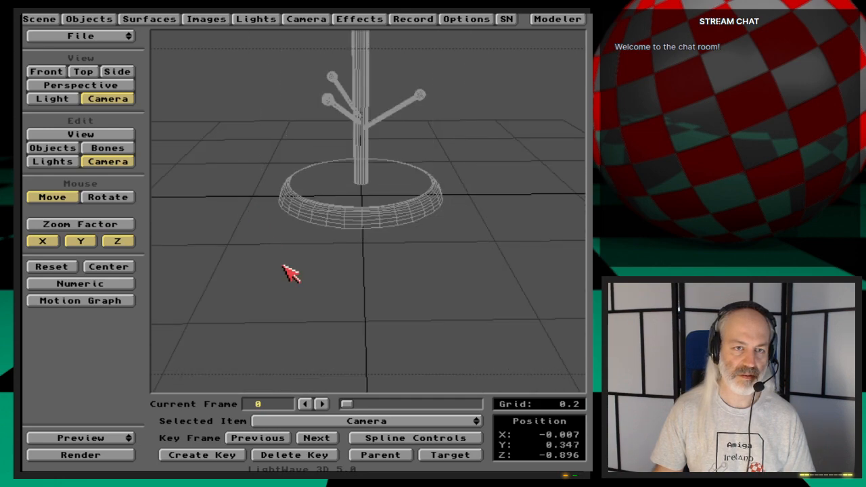
left_click_drag(285, 265, 272, 188)
right_click_drag(284, 265, 283, 313)
left_click_drag(321, 282, 321, 254)
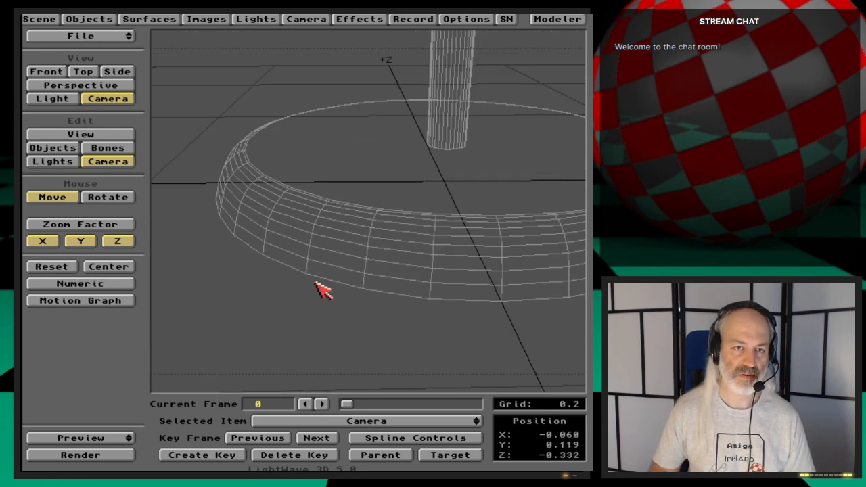
key("F9")
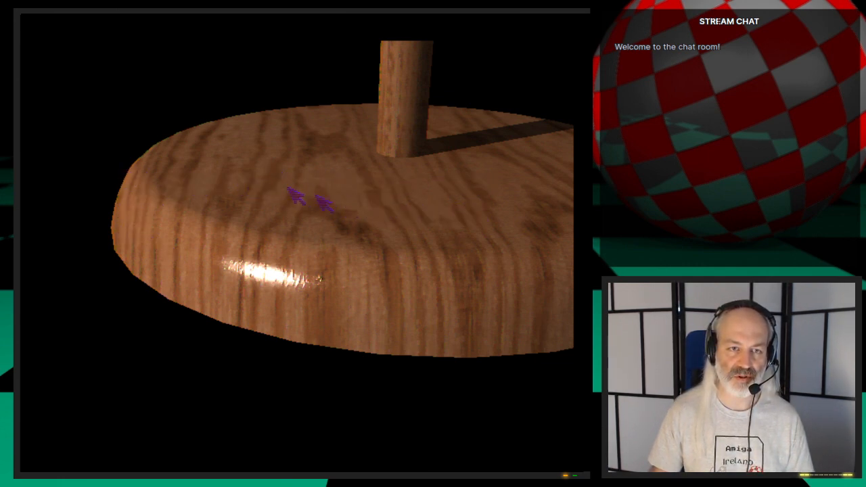
left_click(427, 203)
- Set the MugTree-Bottom surface's Max Smoothing Angle to 45° and check the base's edge in a test render
left_click(148, 21)
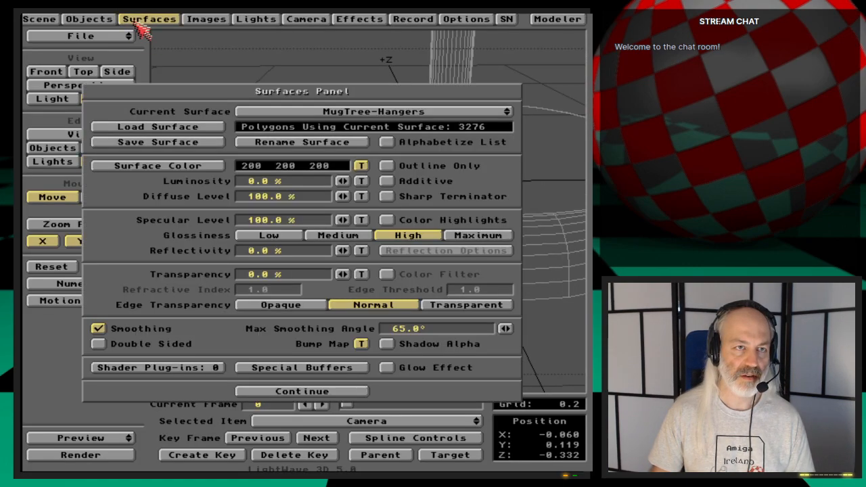
left_click_drag(432, 114, 471, 132)
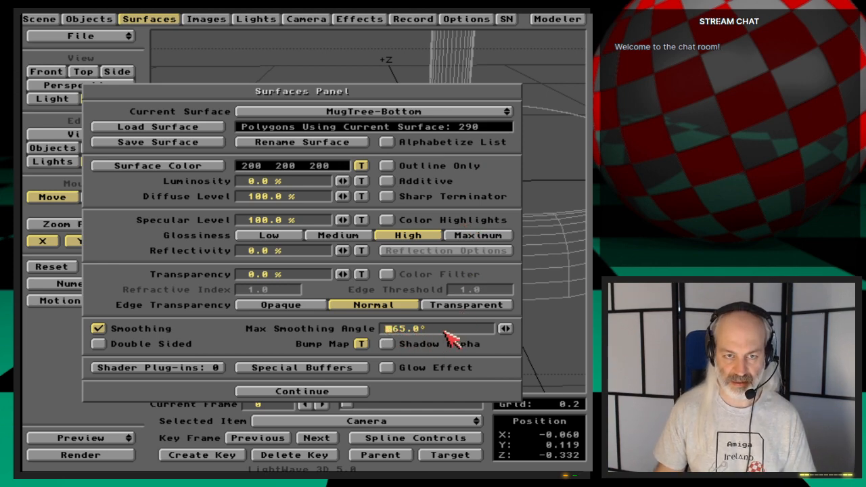
type("45")
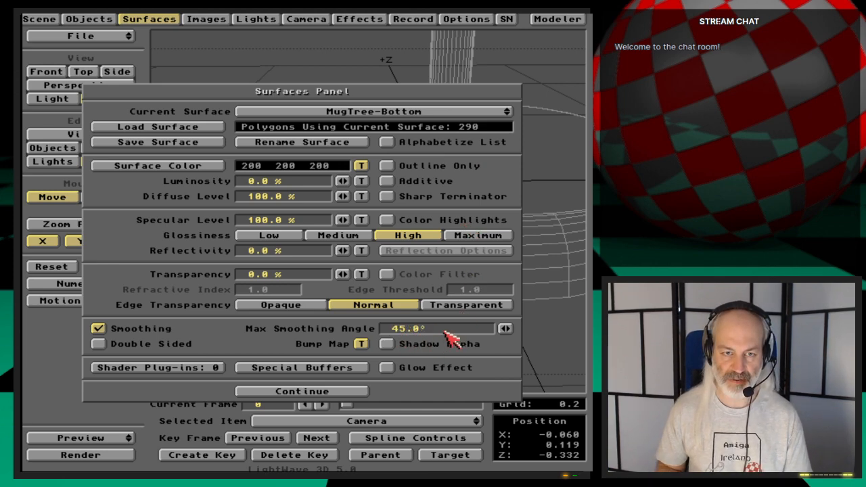
key("F9")
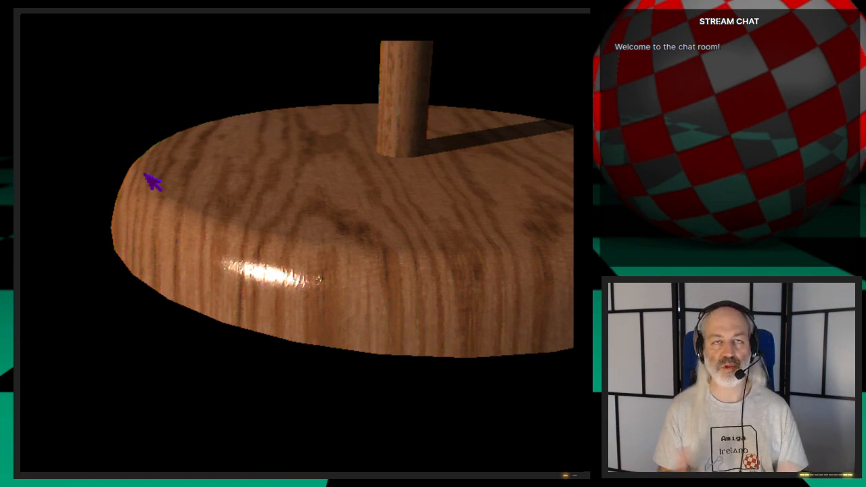
- Try Max Smoothing Angles of 30° and 20° on the MugTree-Bottom surface, checking each in a test render
key("Escape")
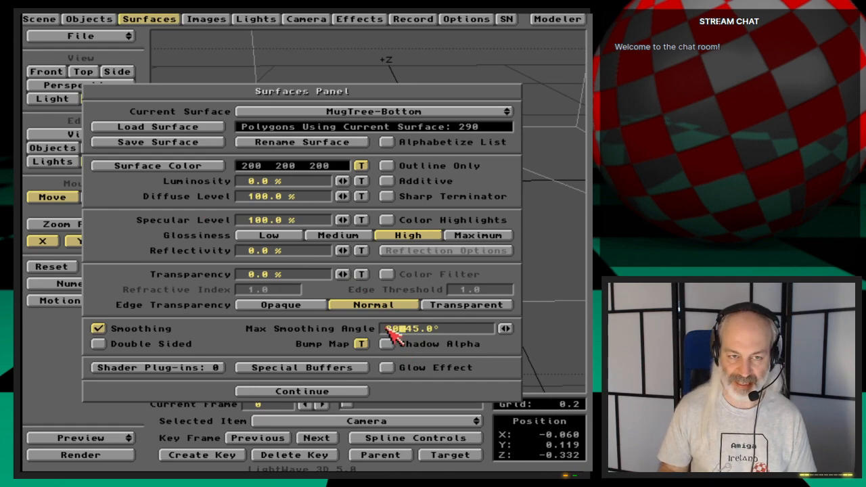
key("F9")
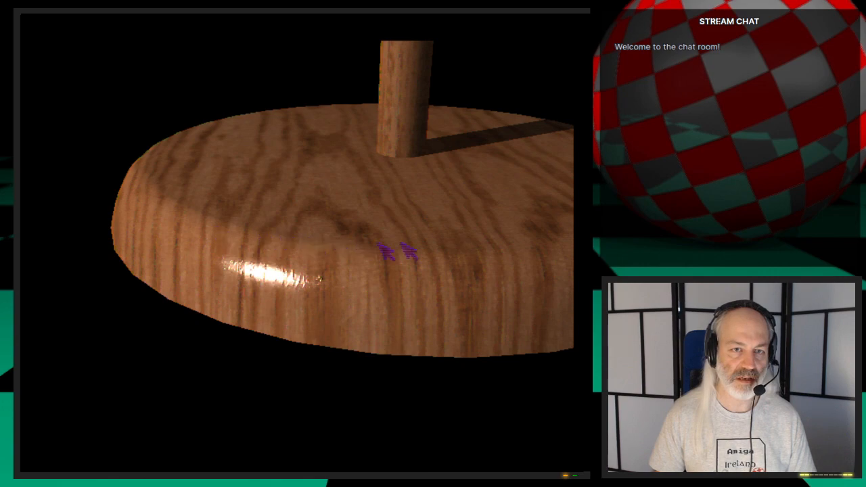
key("Escape")
left_click(403, 330)
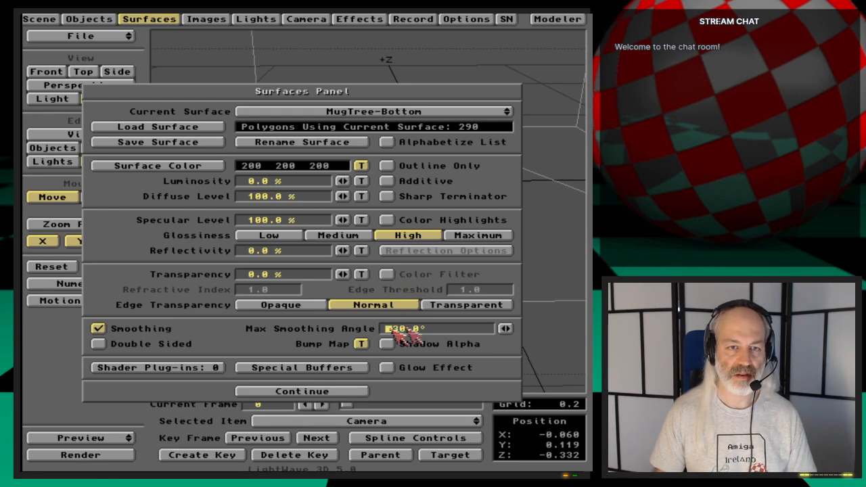
key("F9")
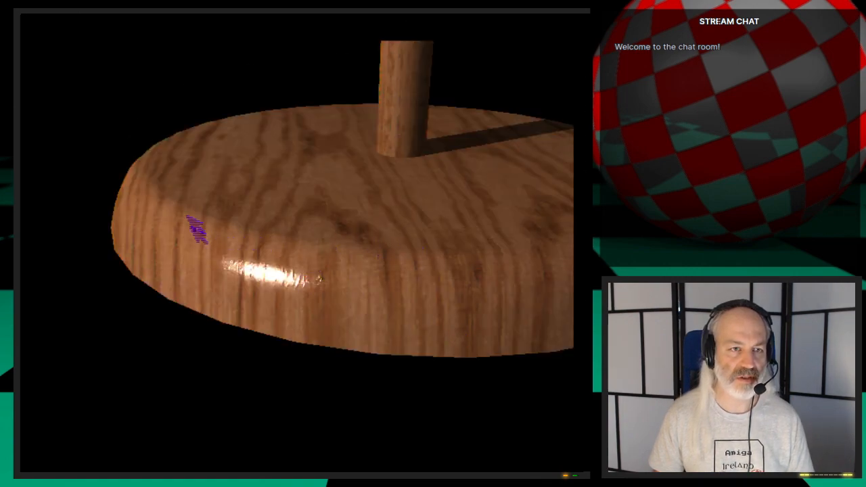
left_click(285, 239)
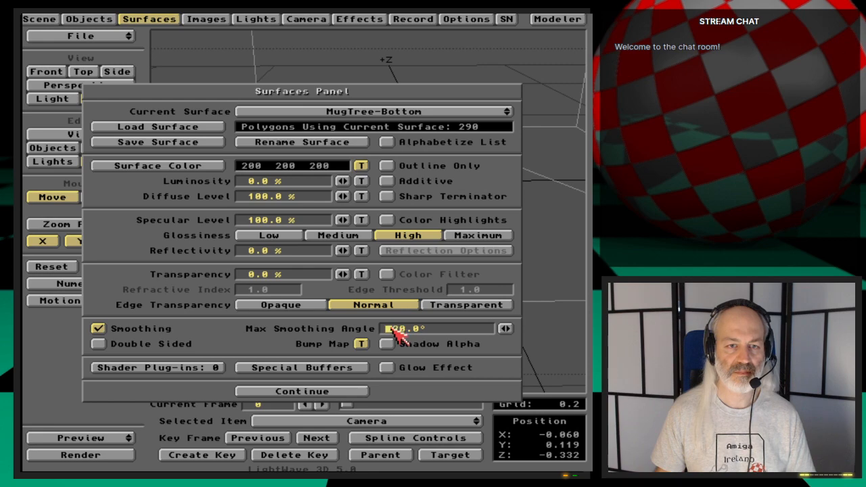
- Try a 10° Max Smoothing Angle on MugTree-Bottom in a test render and restore it to 45°
key("F9")
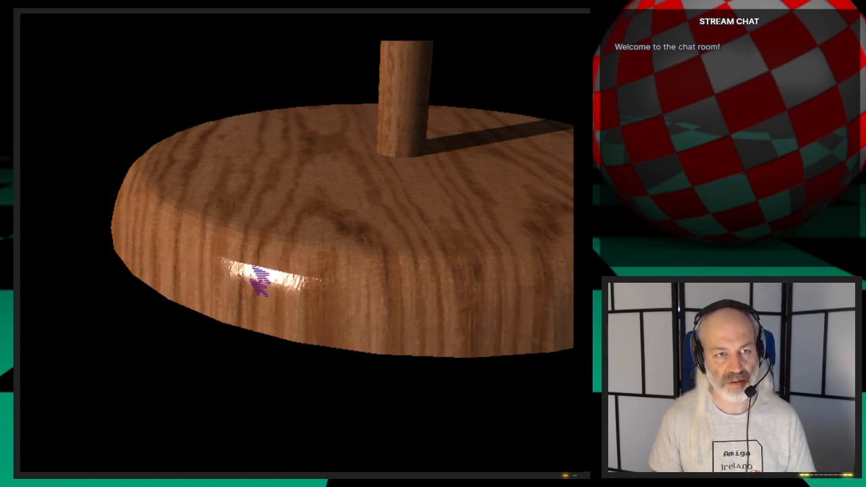
left_click(318, 277)
left_click(411, 320)
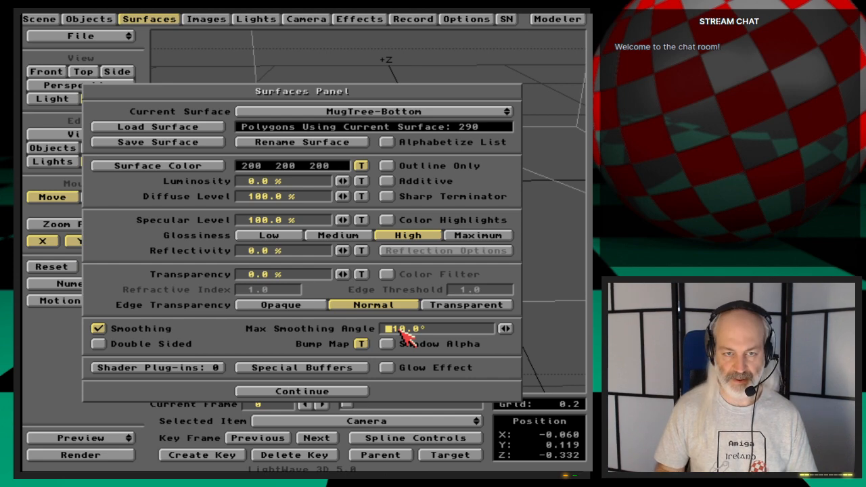
key("F9")
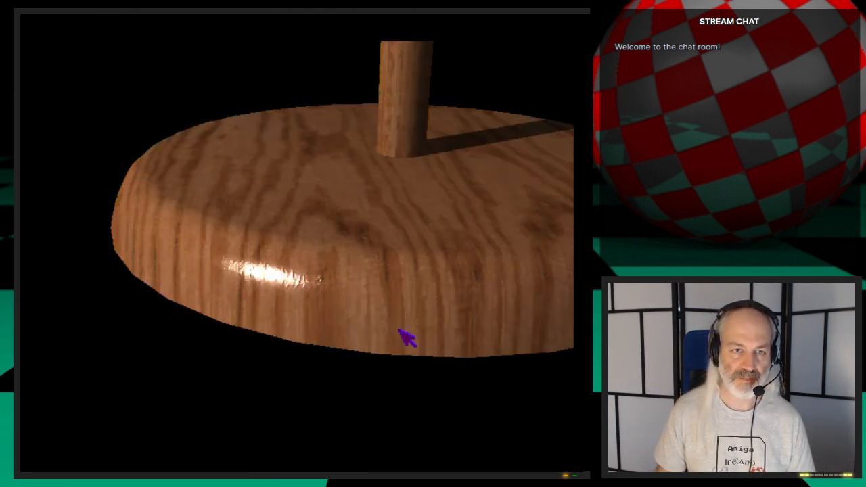
left_click(407, 338)
left_click(406, 337)
left_click(165, 21)
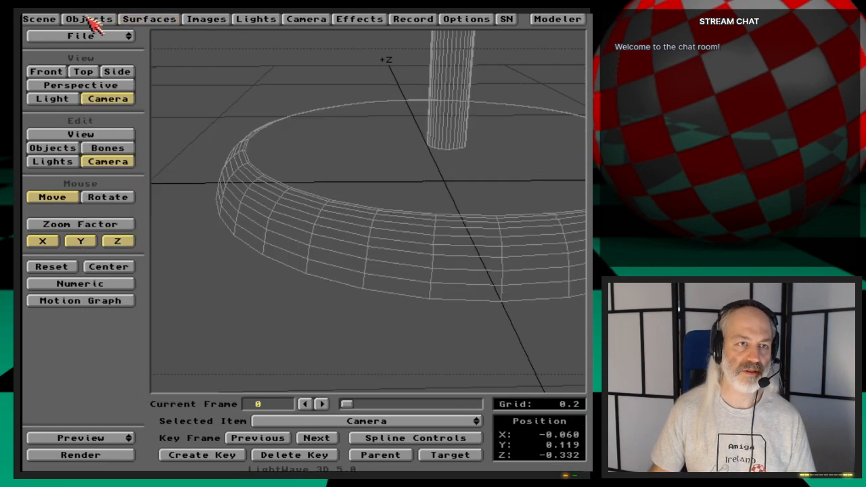
left_click(88, 20)
left_click(286, 129)
left_click(218, 263)
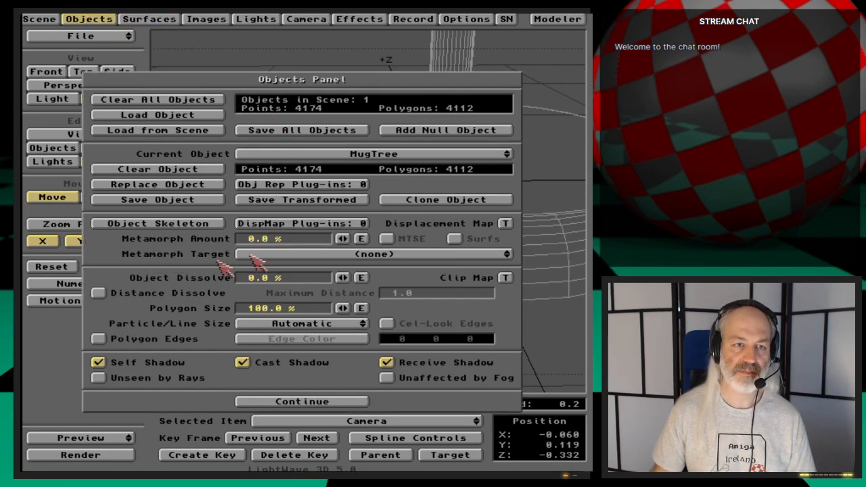
left_click(101, 20)
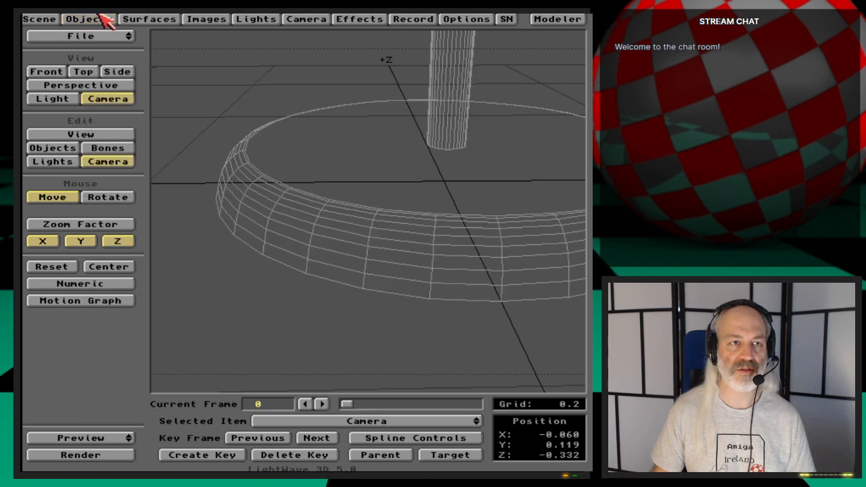
- Switch to Modeler, clear the existing geometry and import the MugTree object from Layout
left_click(557, 19)
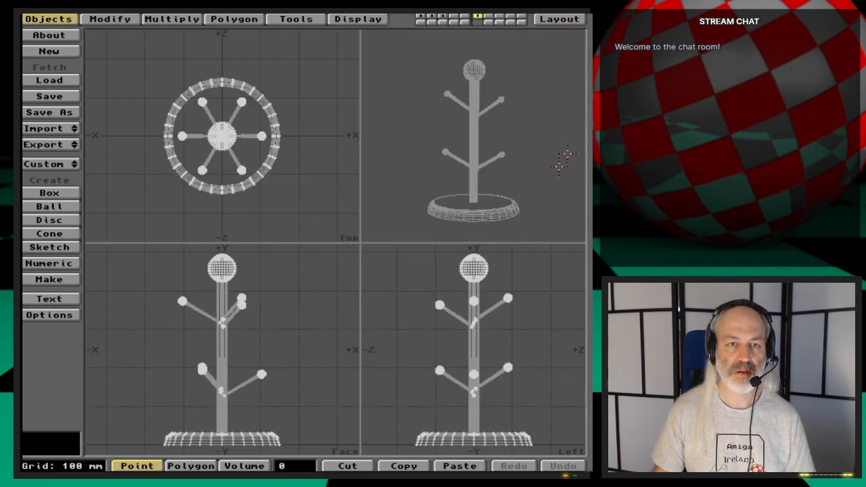
left_click(49, 50)
left_click(295, 256)
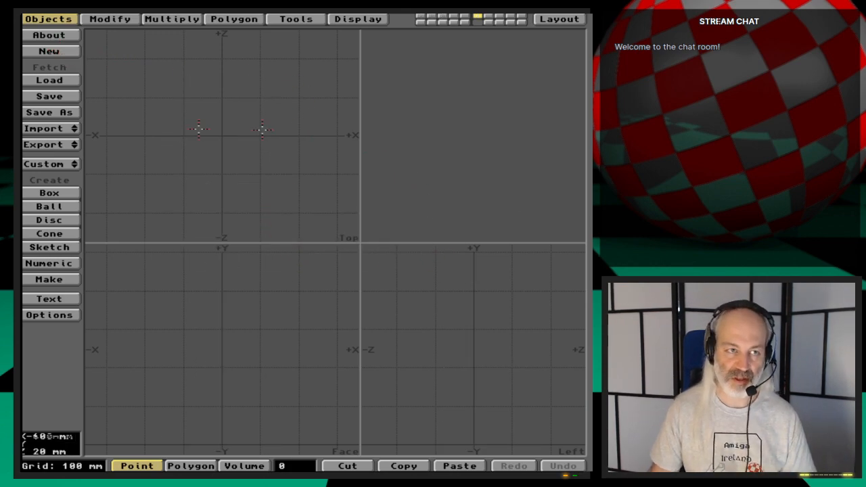
left_click(66, 127)
left_click(67, 127)
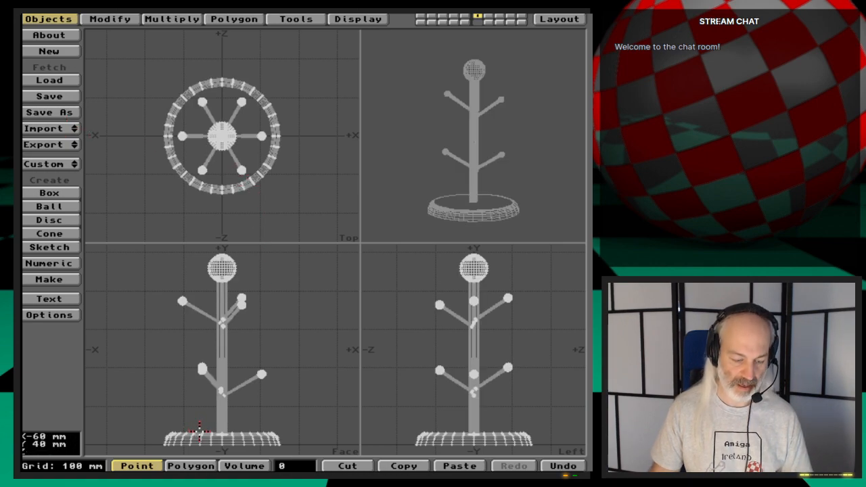
- Select only the large flat polygon that covers the top of the mug tree's base
key("g")
key("period")
key("period")
key("period")
key("period")
key("period")
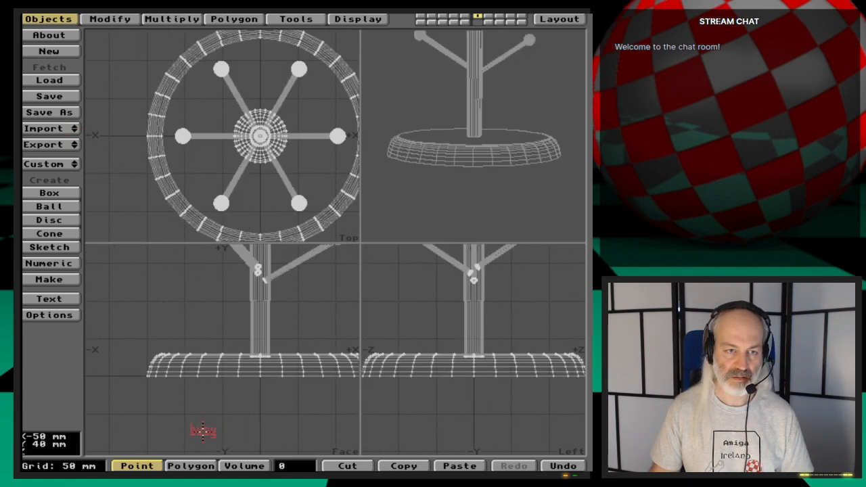
key("space")
left_click(204, 357)
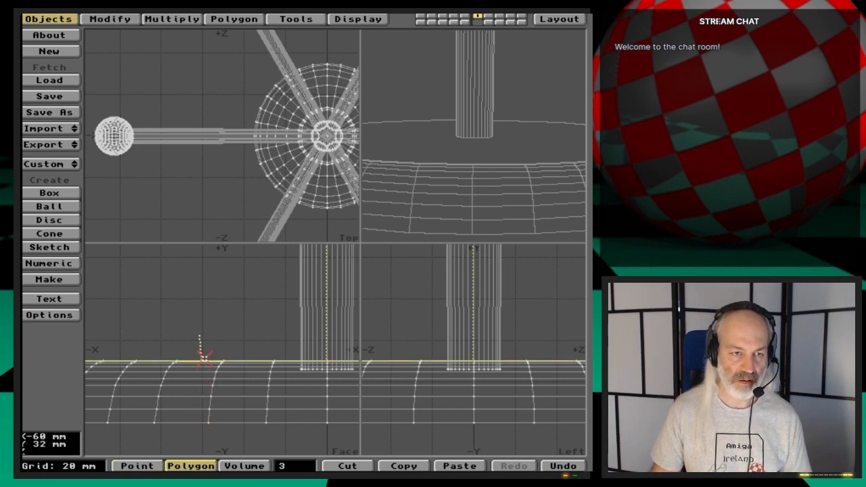
left_click(204, 360)
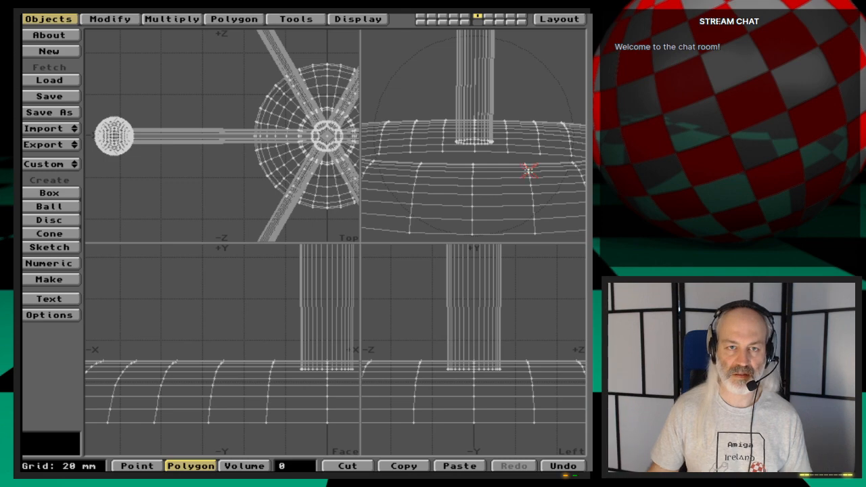
left_click_drag(528, 169, 477, 212)
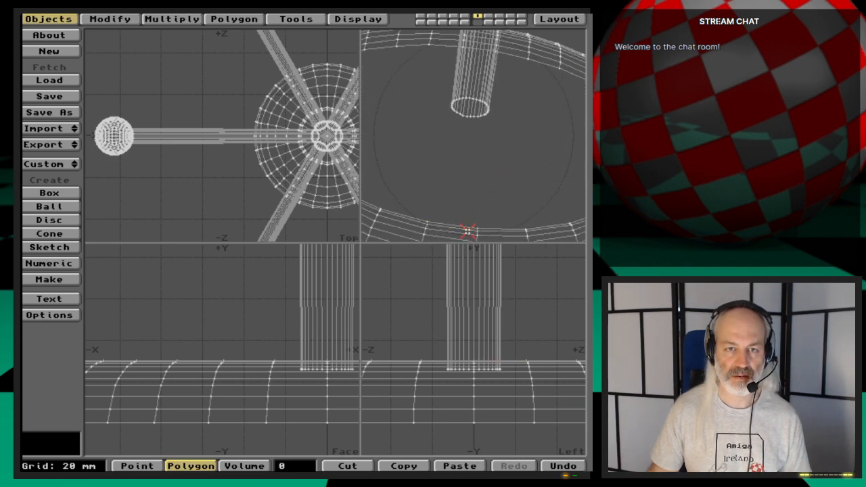
left_click(464, 223)
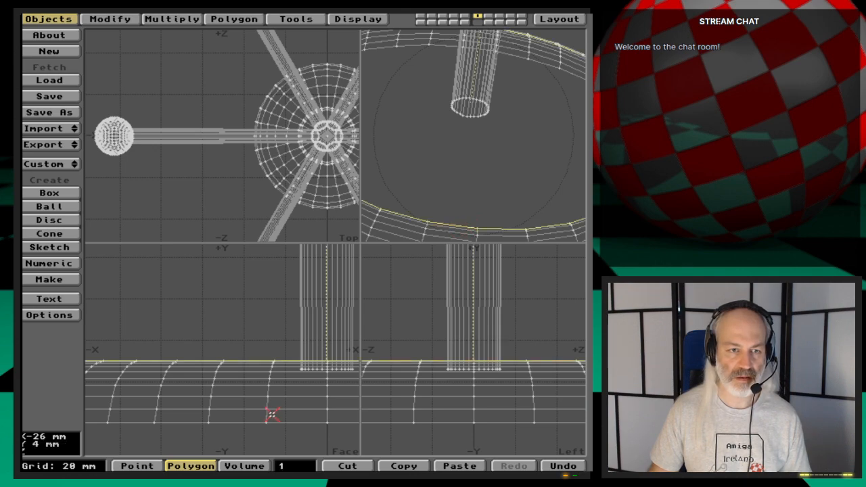
key("a")
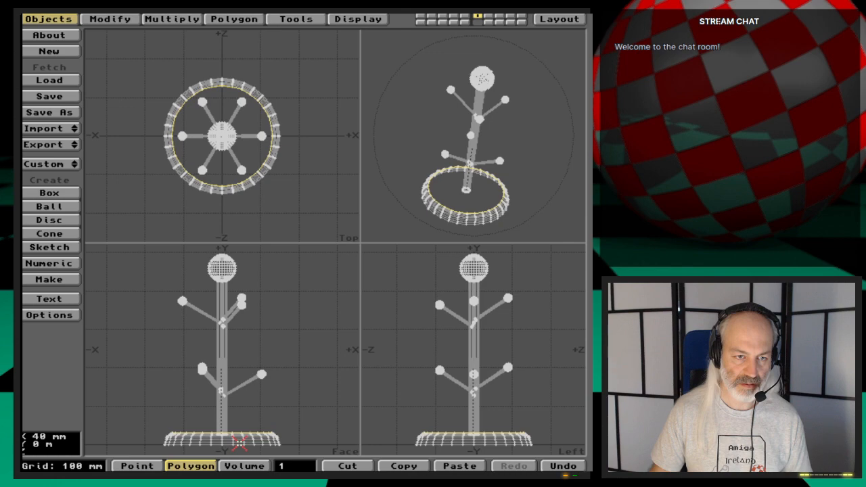
key("period")
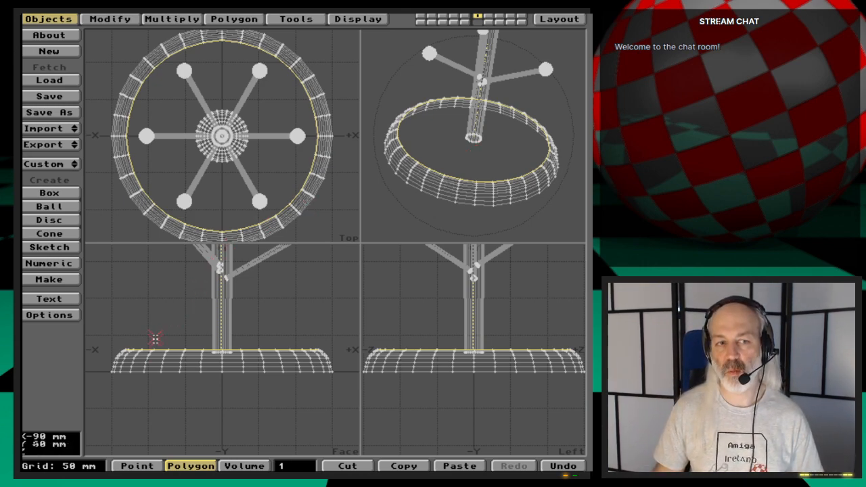
- Assign the selected polygon a new surface named MugTree-BottomTop, based on MugTree-Bottom, and deselect it
key("q")
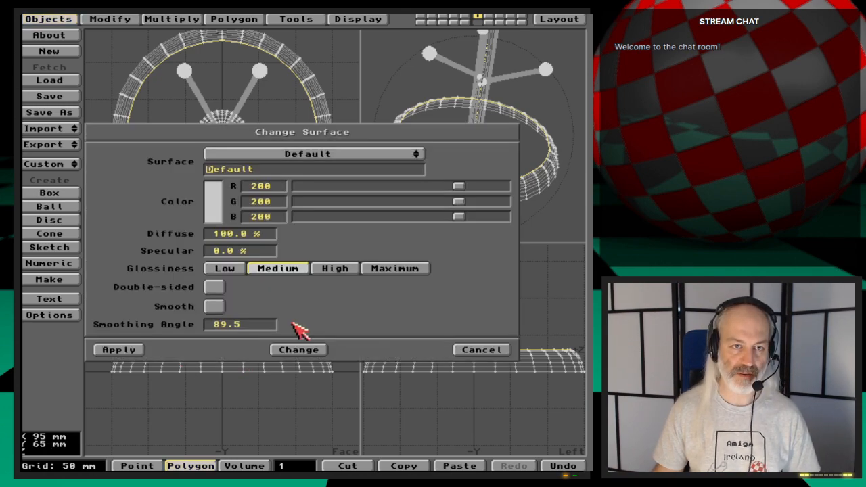
left_click(380, 155)
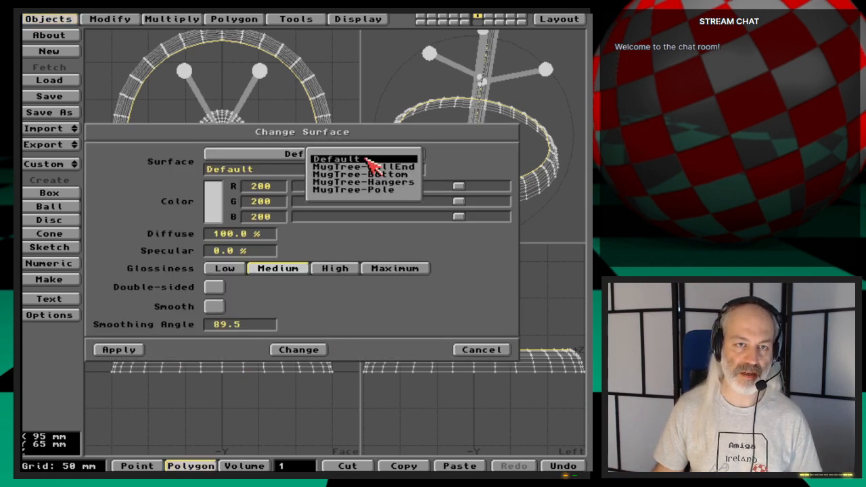
left_click(418, 174)
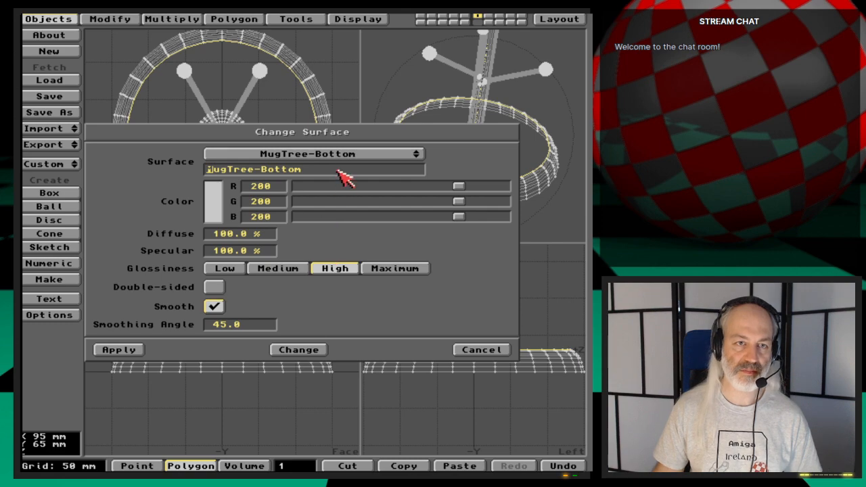
type("Top")
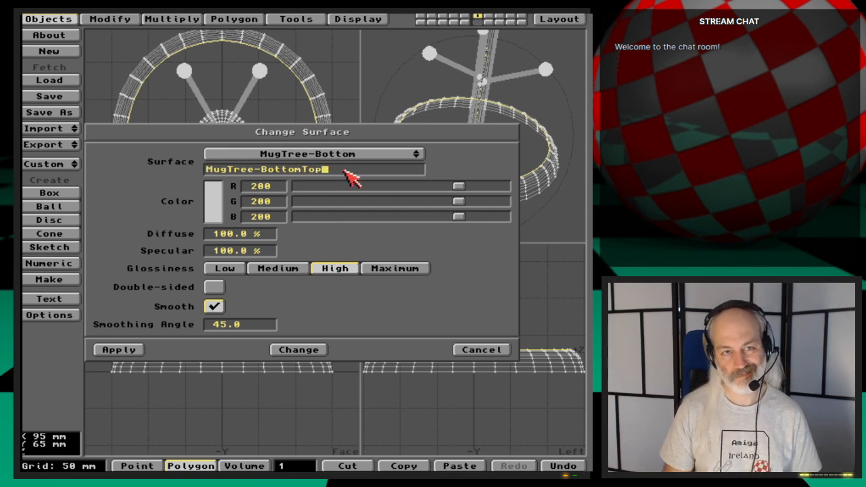
left_click(123, 351)
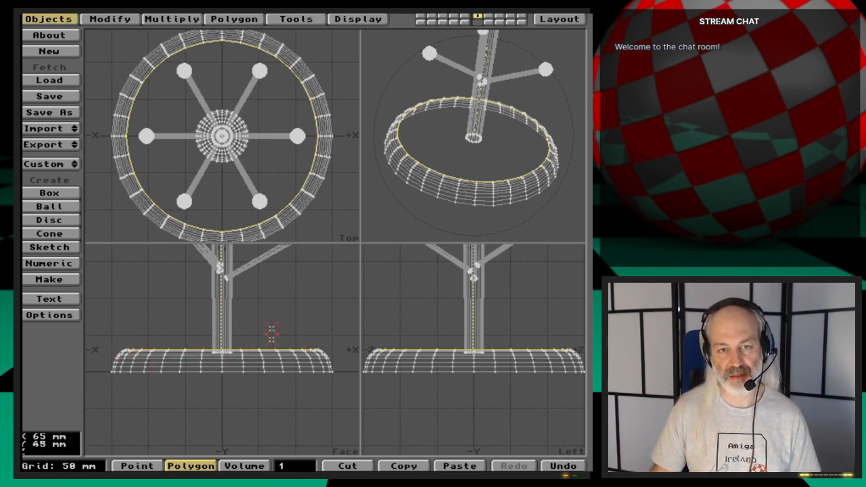
left_click(293, 466)
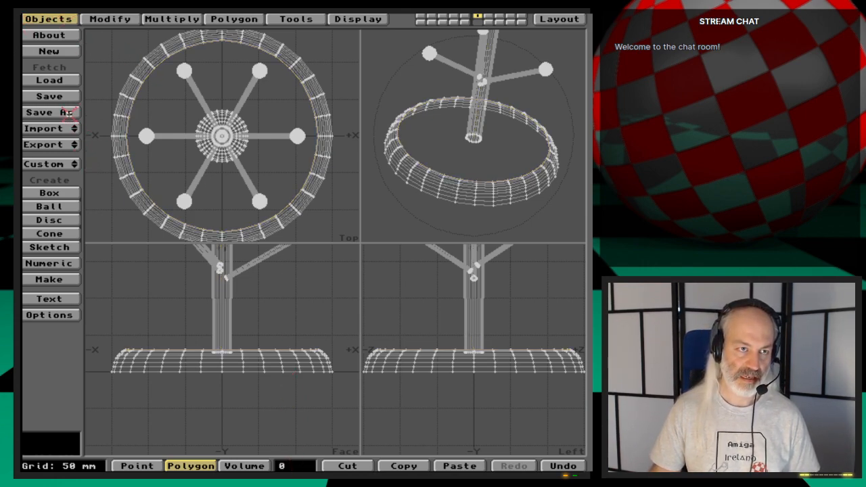
- Check the polygon statistics for the mug tree's surfaces
left_click_drag(68, 140, 182, 200)
key("w")
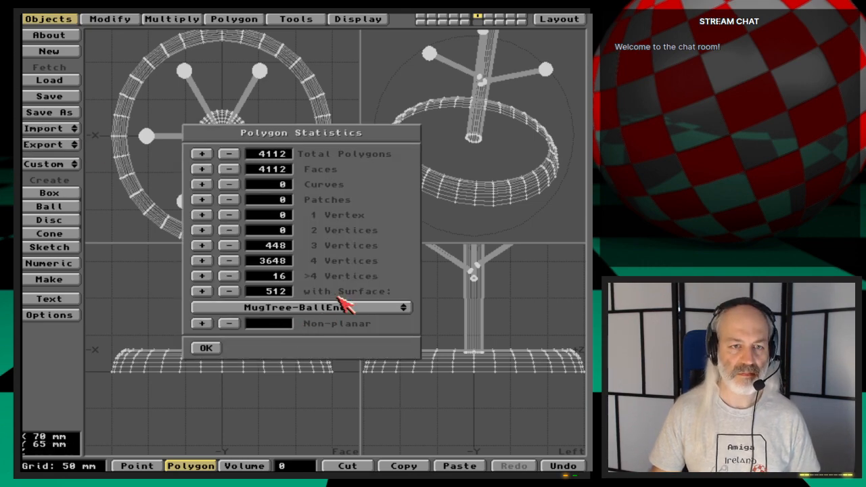
left_click_drag(357, 312, 209, 348)
left_click(206, 348)
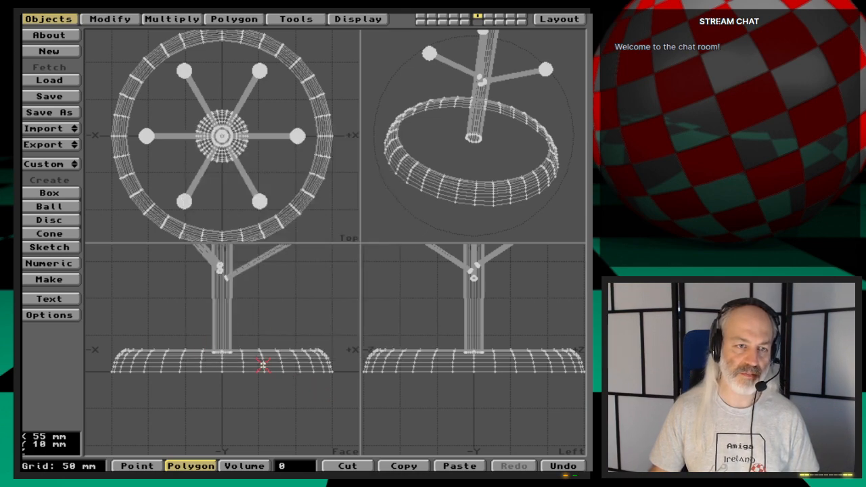
- Export the current layer to replace the MugTree object in Layout and test render the base
left_click_drag(54, 145, 54, 150)
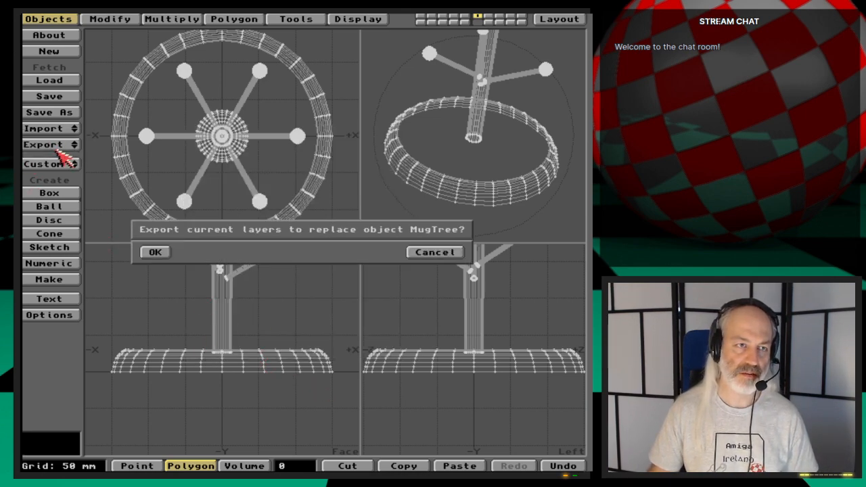
left_click(147, 251)
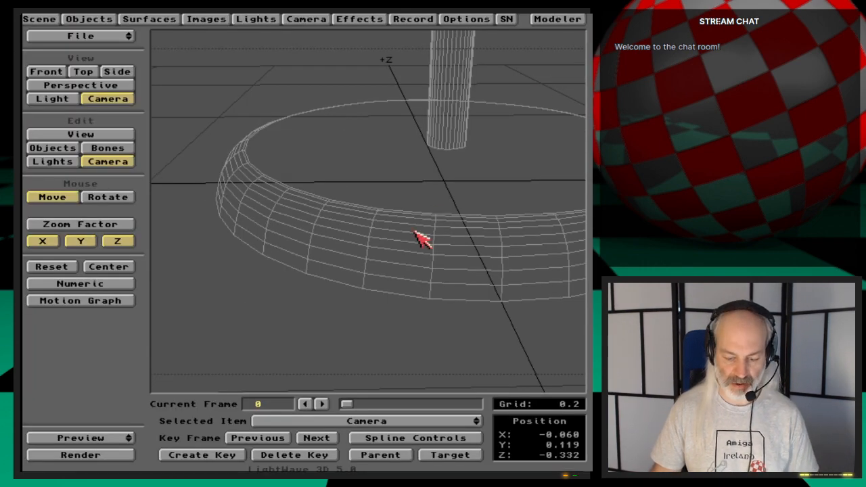
key("F9")
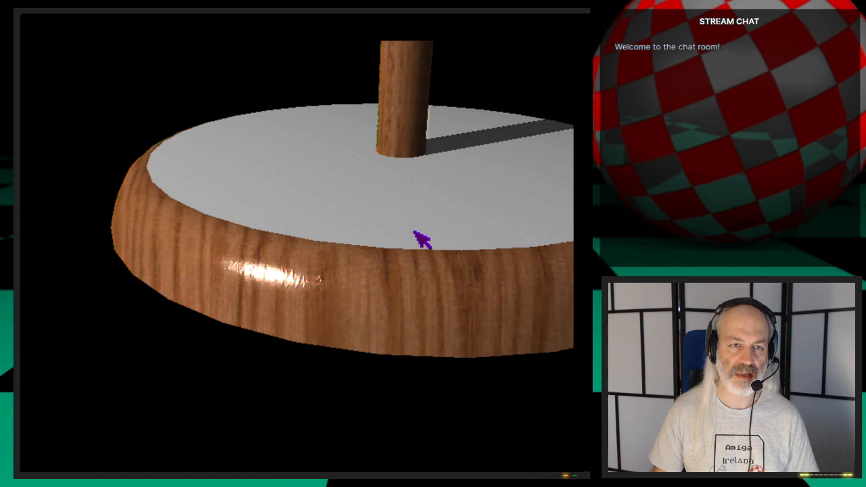
key("Escape")
- Make MugTree-Bottom the current surface and save its settings to a surface file
left_click(170, 20)
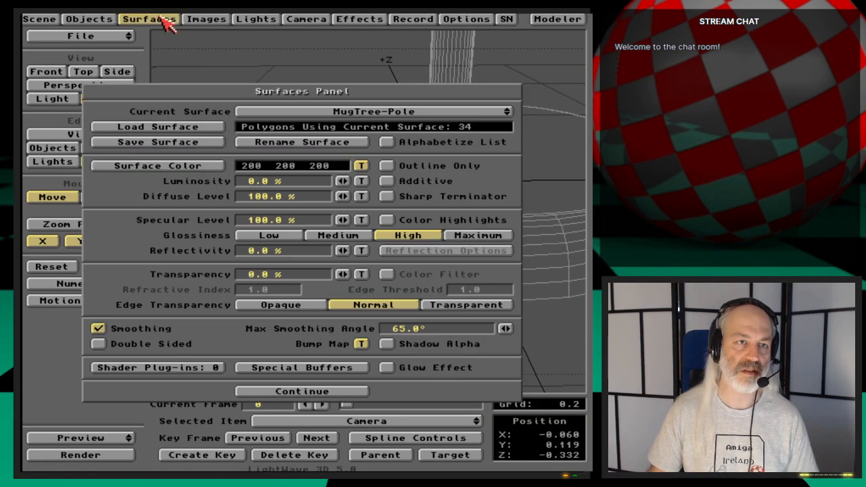
mouse_move(448, 111)
left_mouse_down()
mouse_move(437, 122)
mouse_move(440, 101)
left_mouse_up()
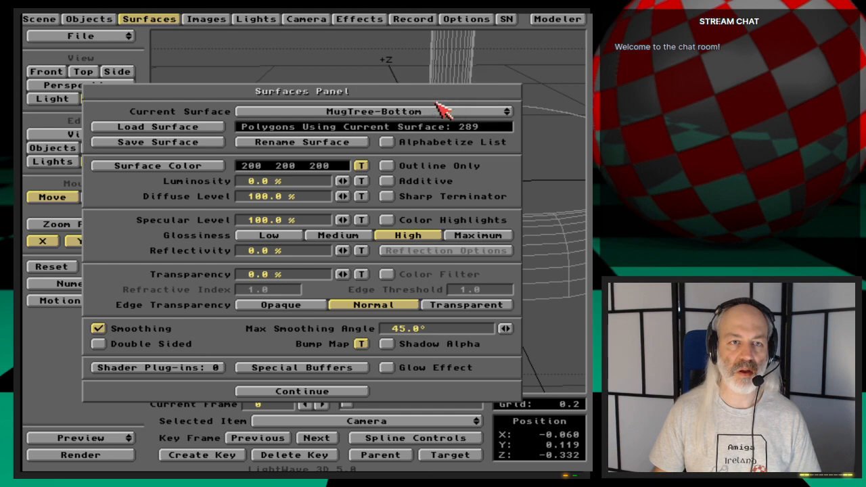
left_click(190, 138)
key("Return")
key("Return")
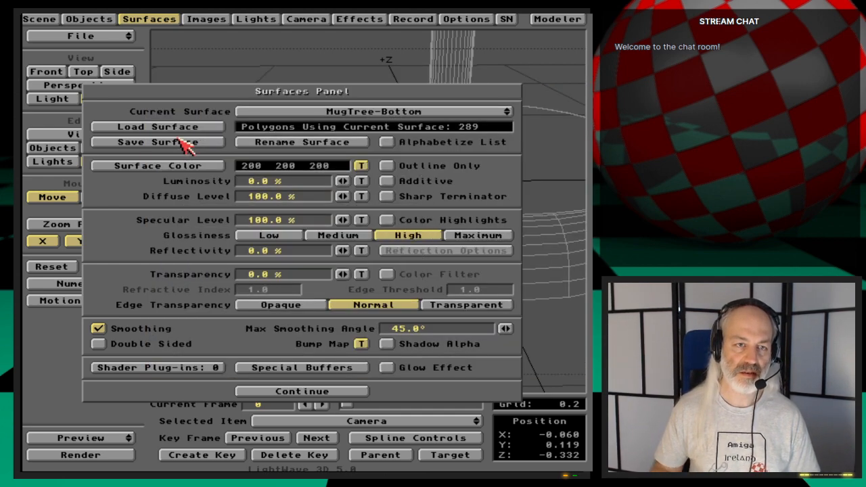
- Load the saved surface file into MugTree-BottomTop, with Smoothing turned off, and test render the base
left_click_drag(302, 111, 307, 117)
left_click(219, 127)
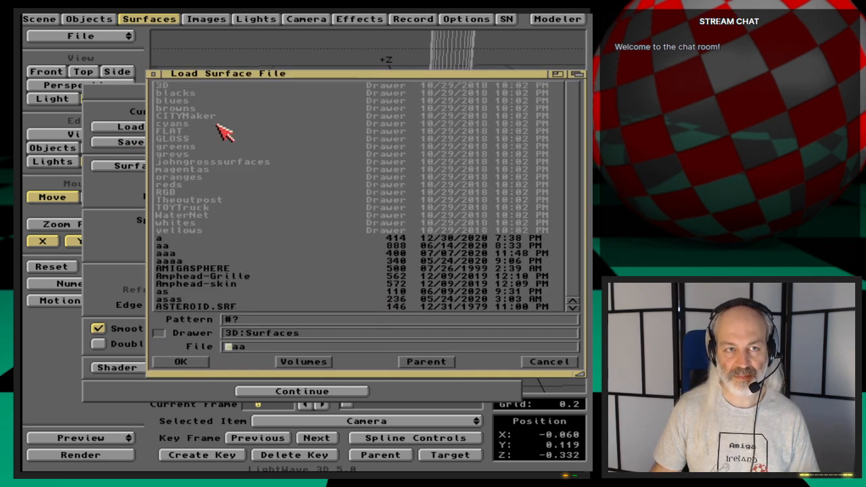
key("Return")
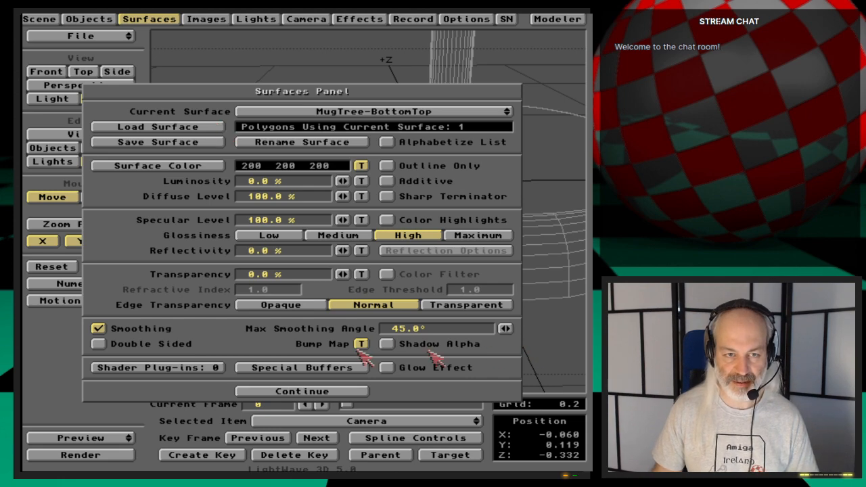
left_click(138, 332)
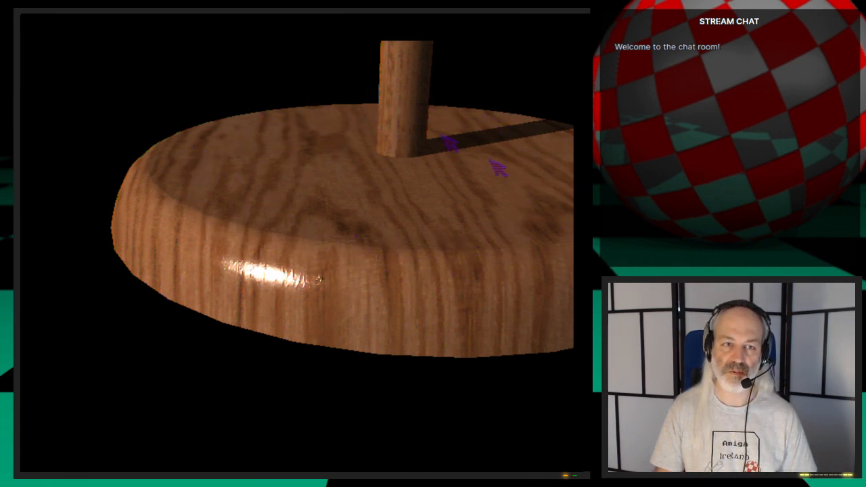
left_click(420, 195)
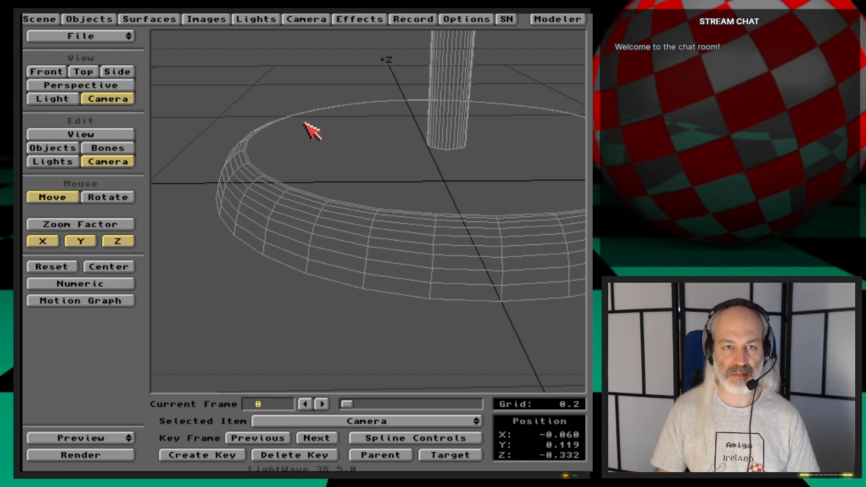
- Switch to Modeler and check the surface settings of the polygons along the base's flat top
left_click(572, 21)
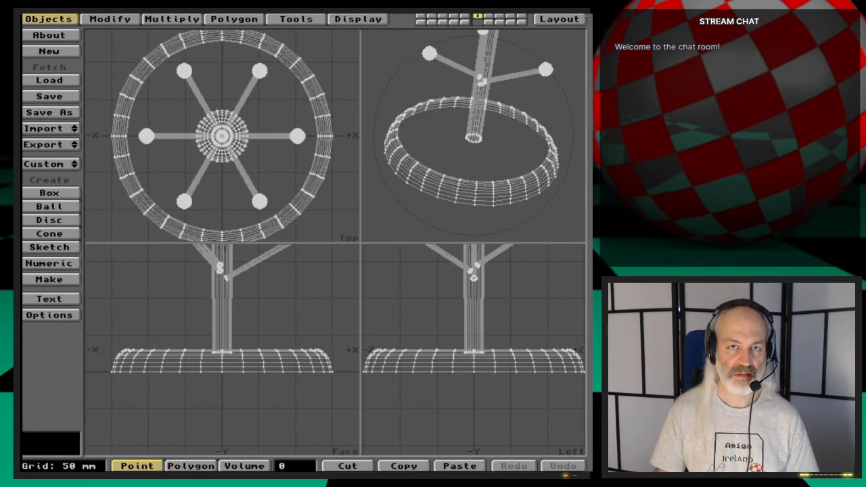
key("space")
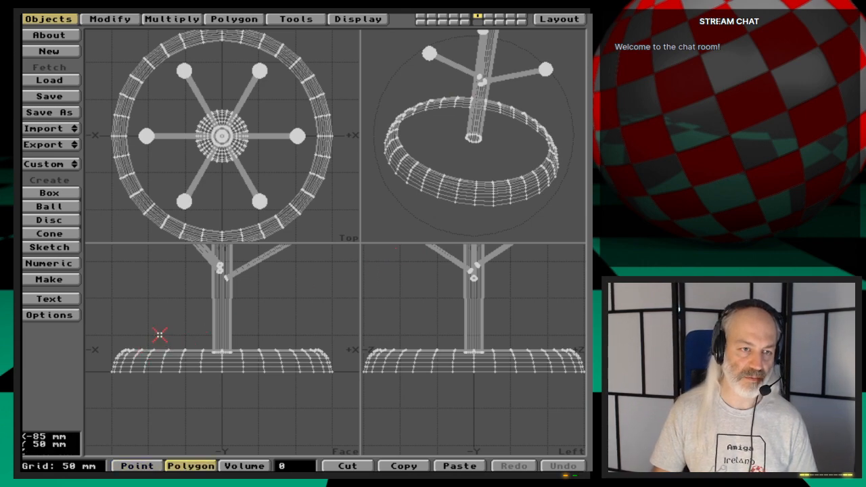
left_click(166, 345)
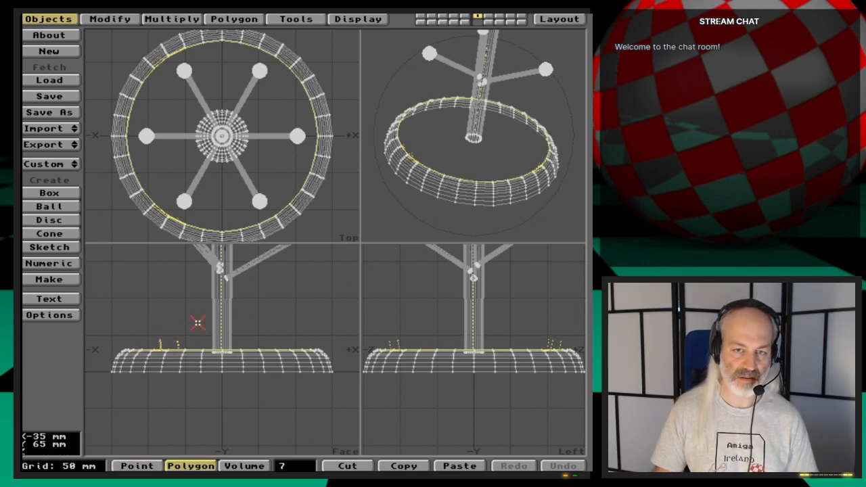
key("q")
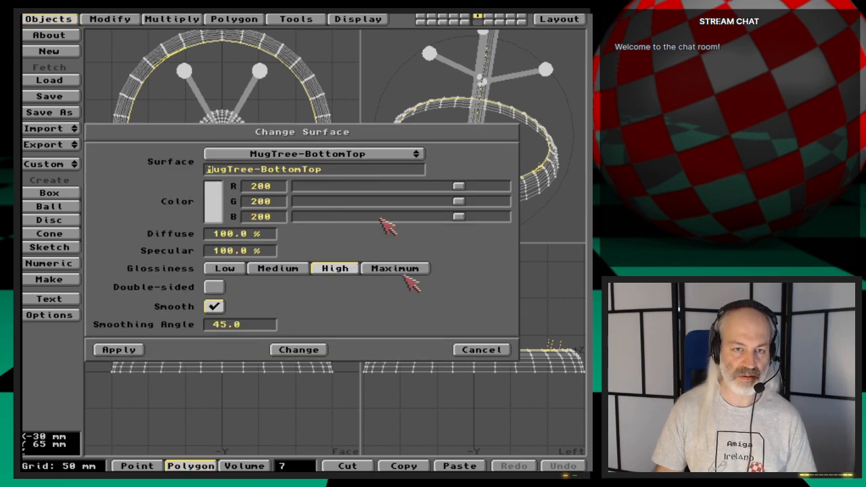
left_click(480, 349)
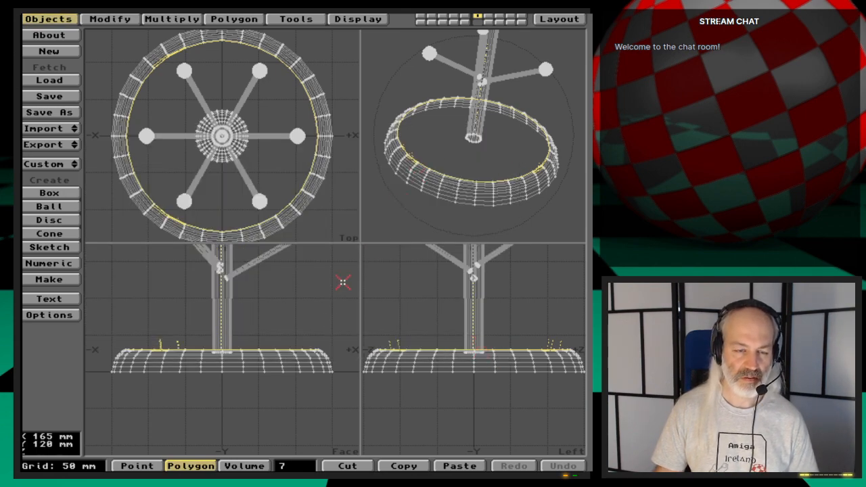
- Start a new Modeler project clearing the data only, and import the mug tree object from Layout into layer 1
left_click(62, 50)
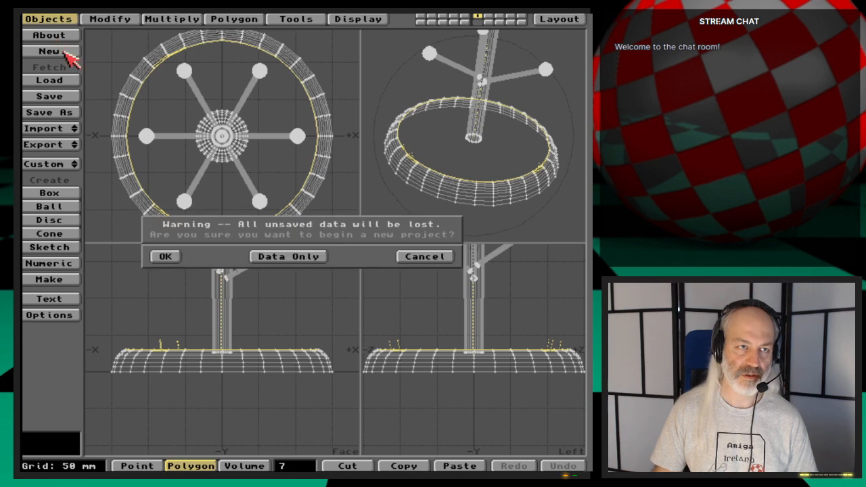
left_click(308, 259)
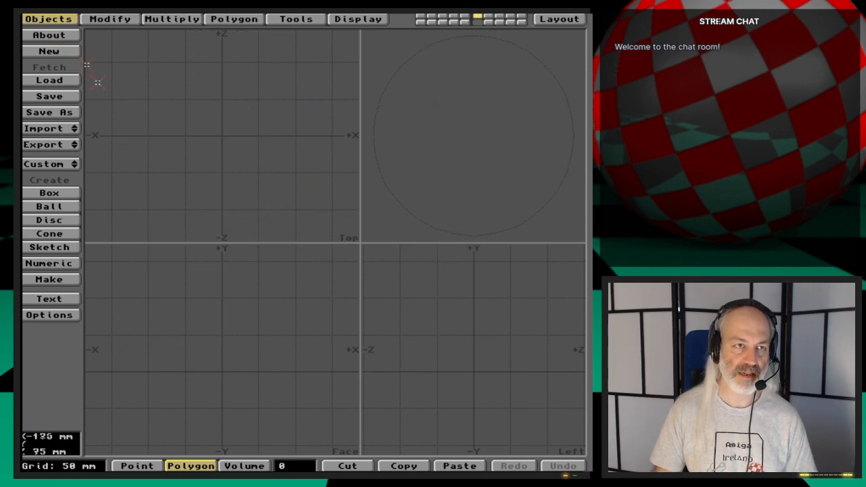
key("1")
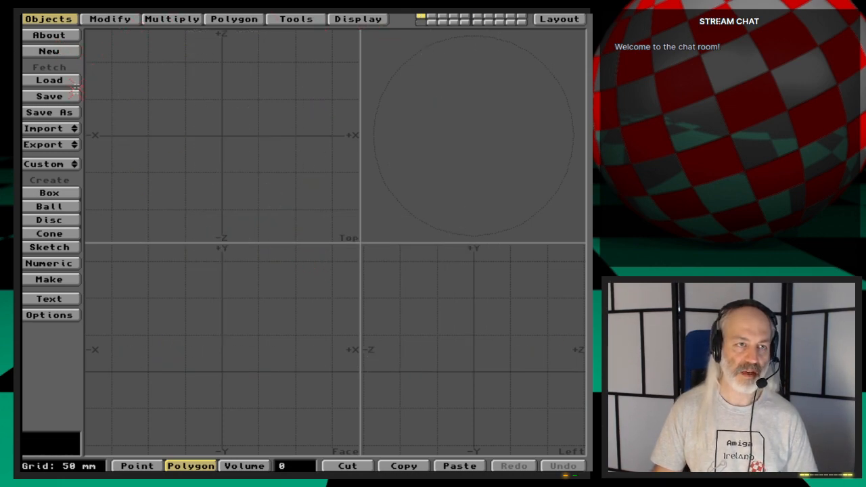
left_click(68, 129)
left_click(68, 129)
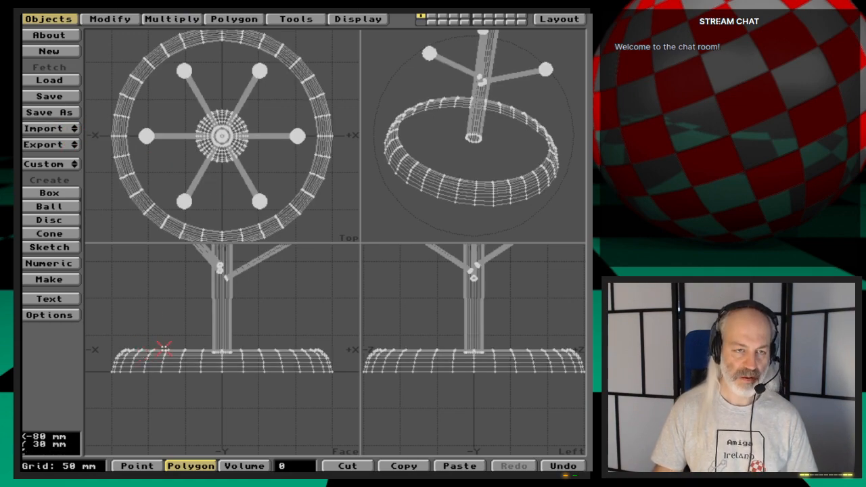
- Select all polygons that use the MugTree-BottomTop and MugTree-Bottom surfaces through the polygon statistics
key("w")
left_click_drag(314, 310, 364, 327)
left_click(202, 291)
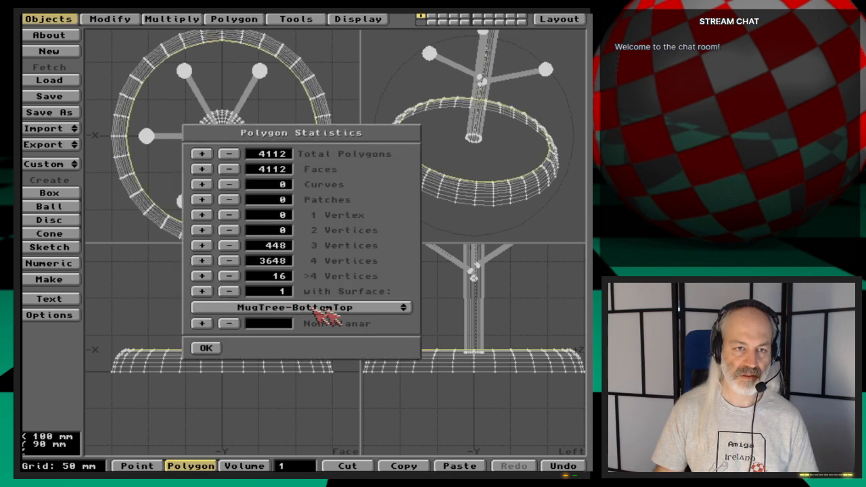
left_click_drag(311, 308, 385, 302)
left_click(205, 291)
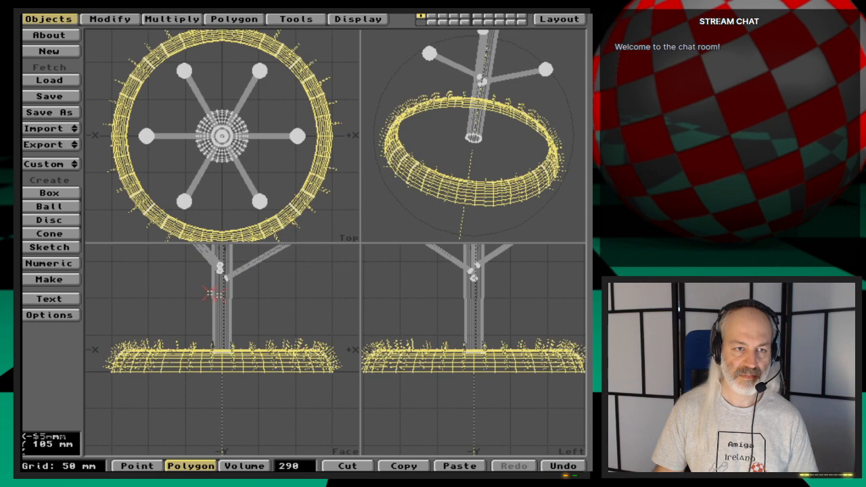
- Assign the MugTree-Bottom surface to all the selected base polygons
key("q")
left_click_drag(332, 155, 393, 170)
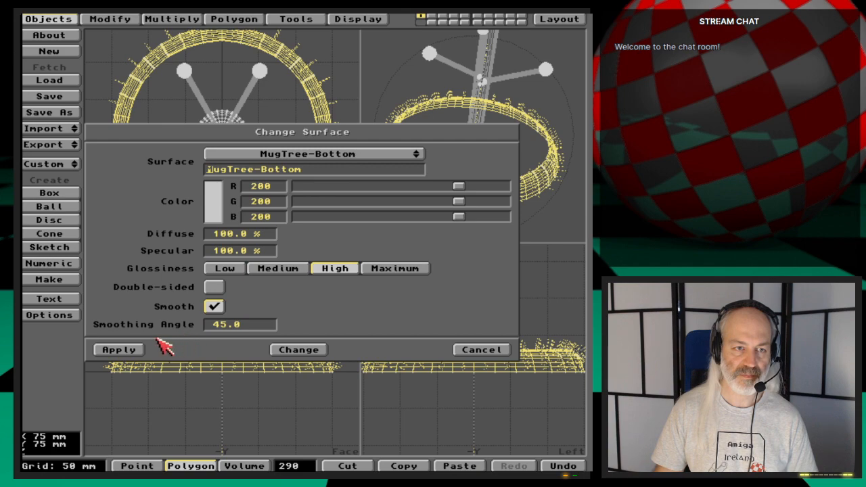
left_click(137, 349)
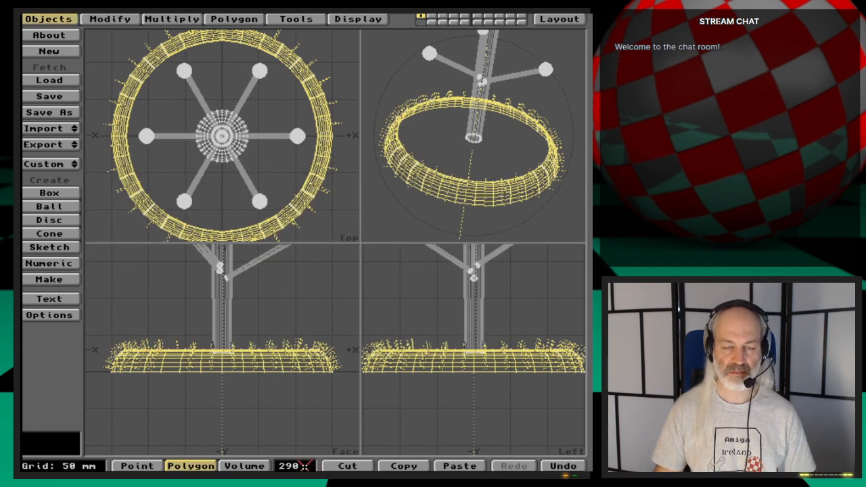
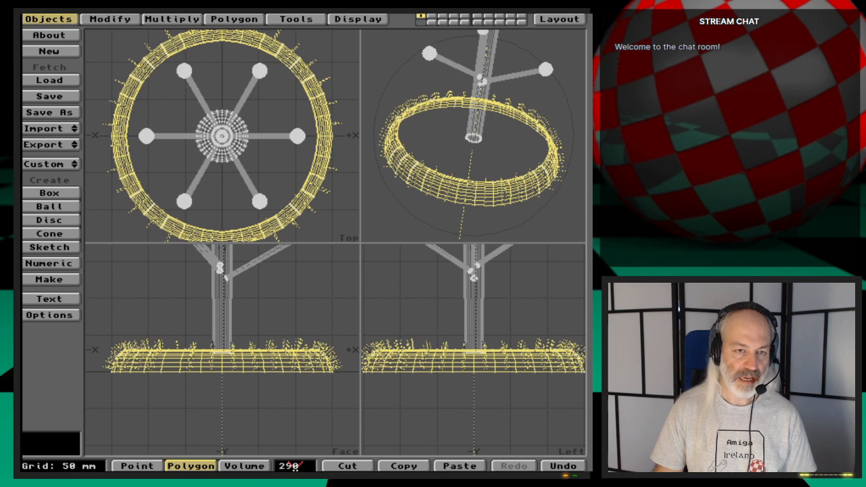
- Deselect the base polygons, export the object to Layout to replace MugTree, and render the current frame
left_click(291, 466)
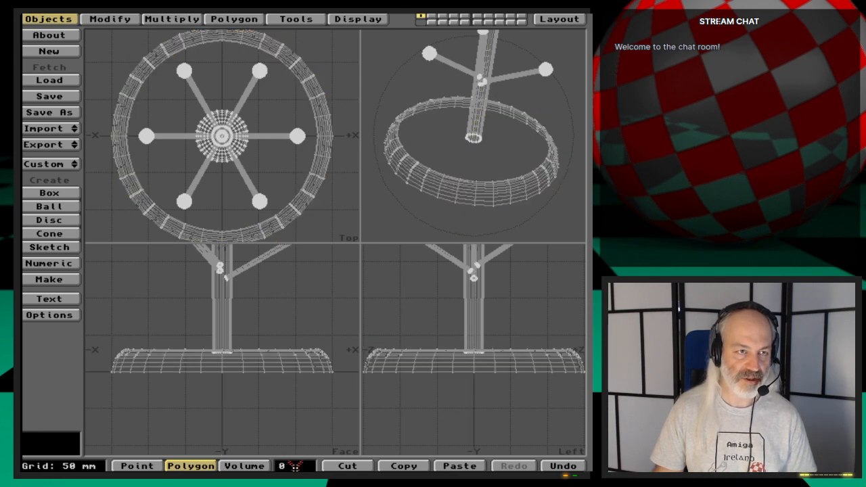
left_click_drag(50, 143, 54, 143)
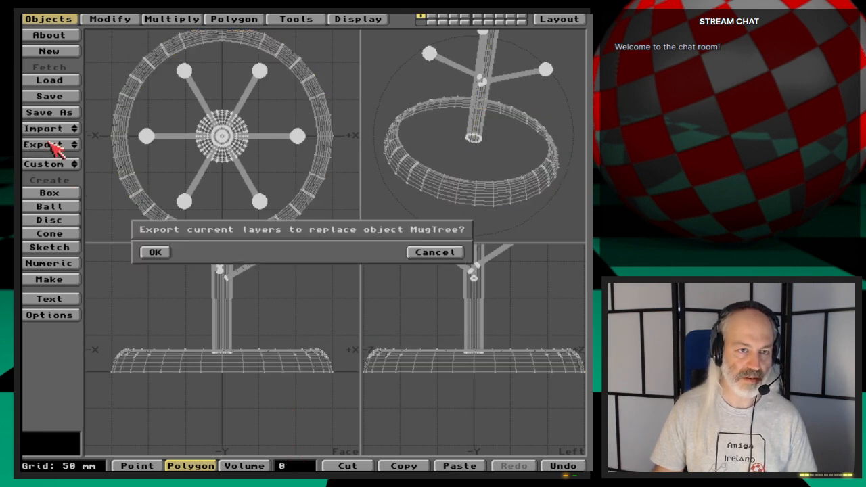
left_click(151, 251)
left_click(559, 19)
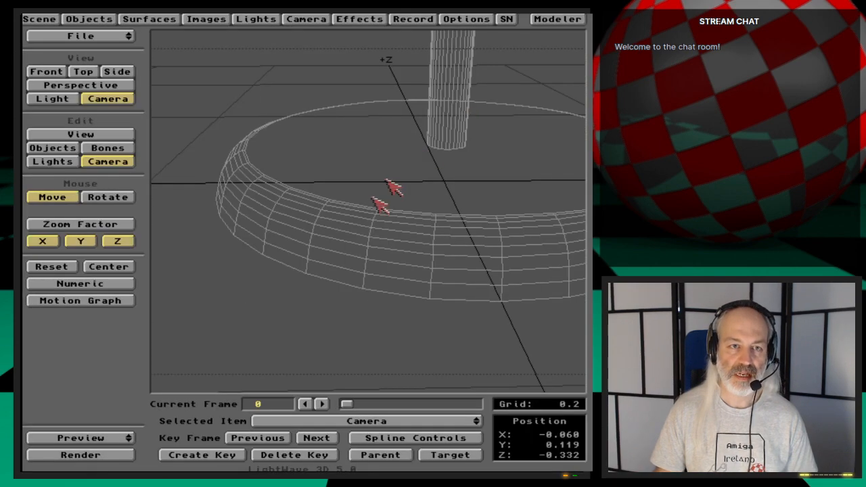
key("F9")
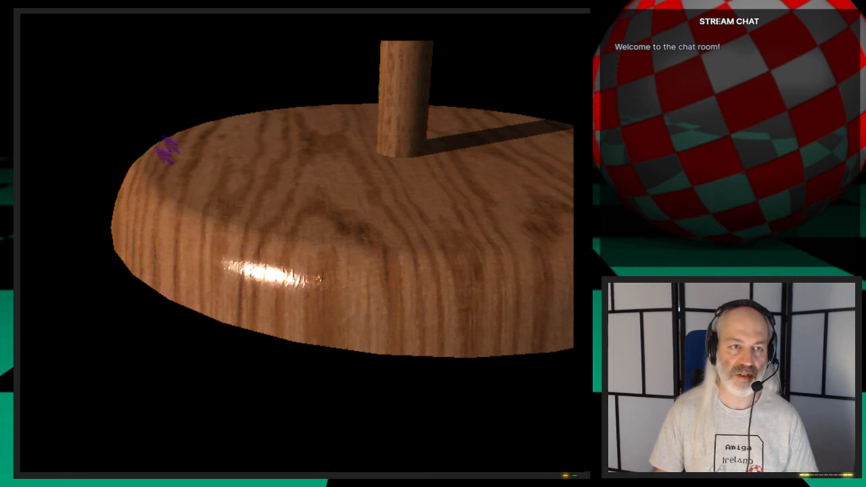
key("Escape")
key("Escape")
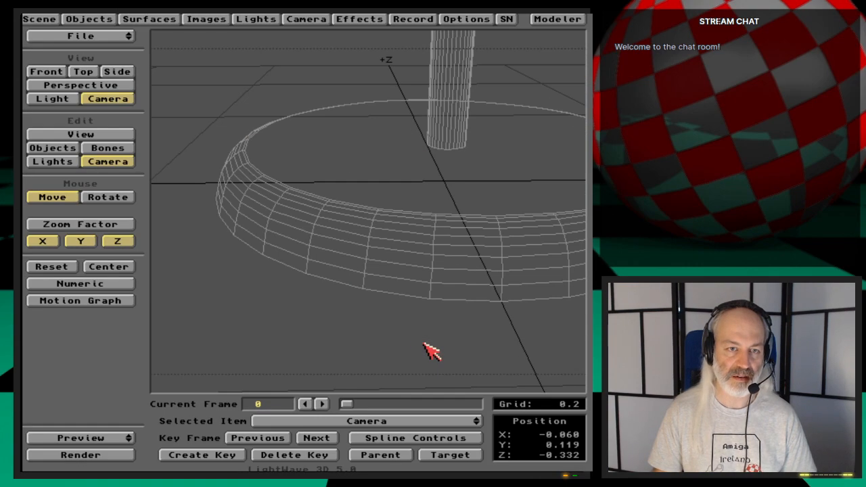
- In Modeler, select only the base's flat top polygon, then cut and paste it back to separate it from the rim
left_click(557, 18)
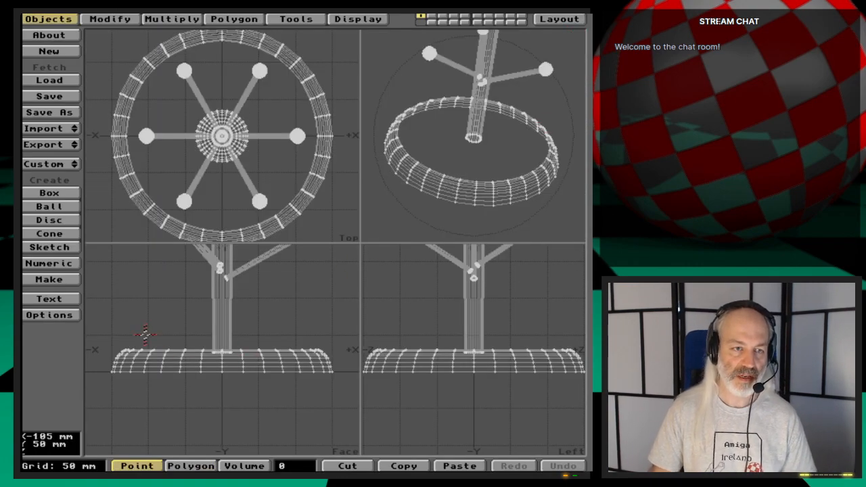
key("space")
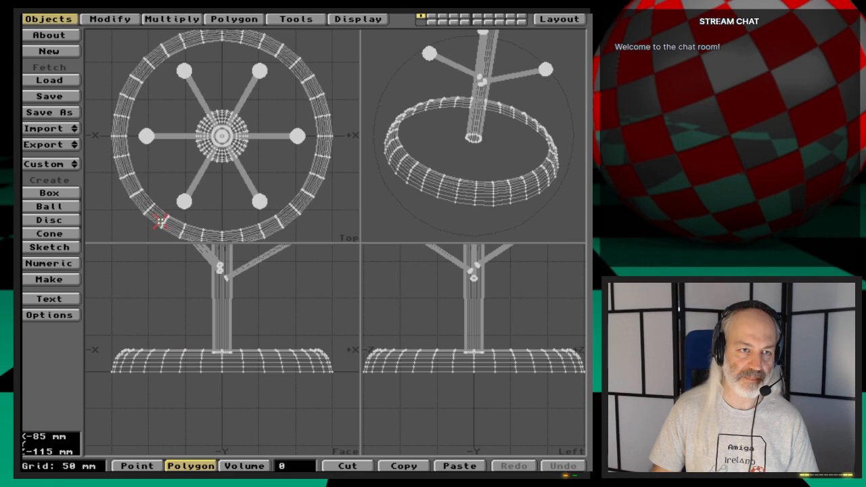
left_click(157, 205)
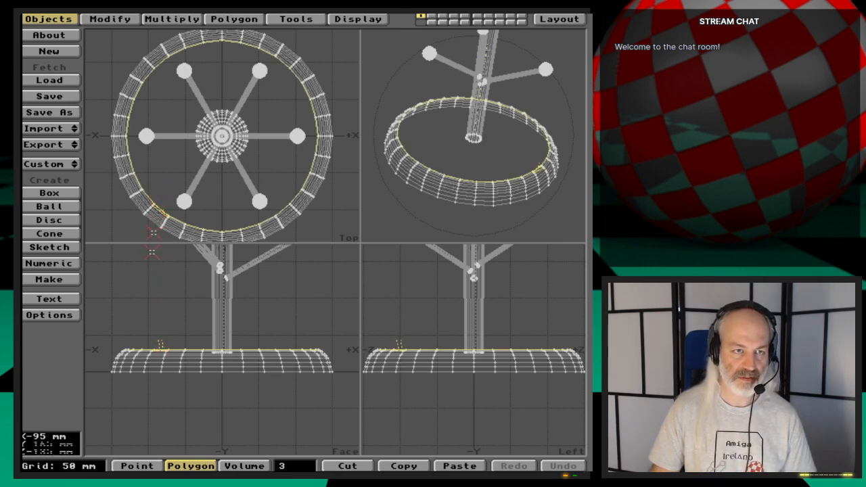
key("period")
key("period")
key("period")
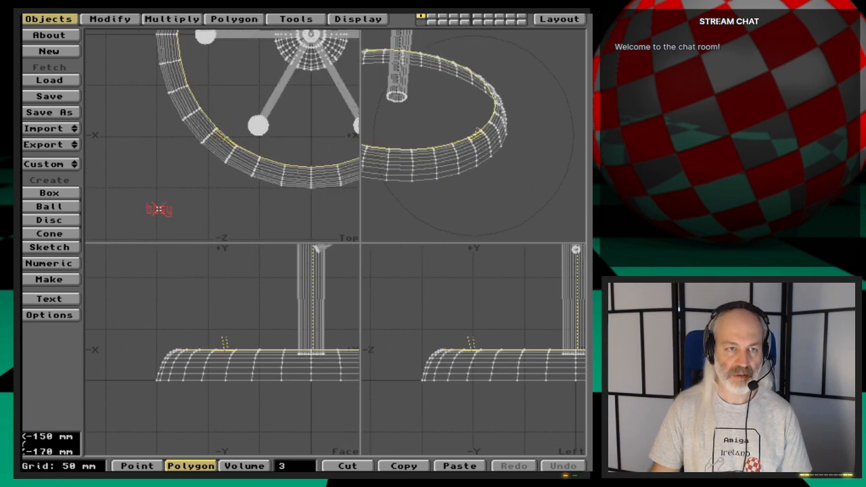
left_click(231, 138)
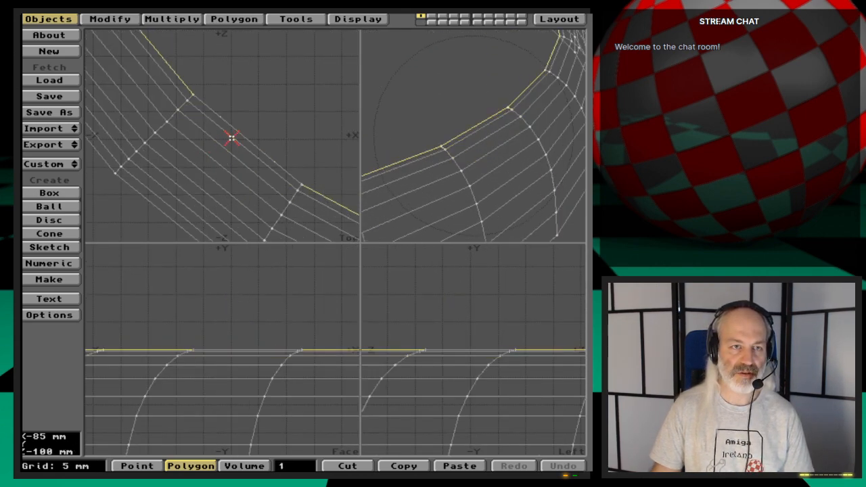
key("shift+a")
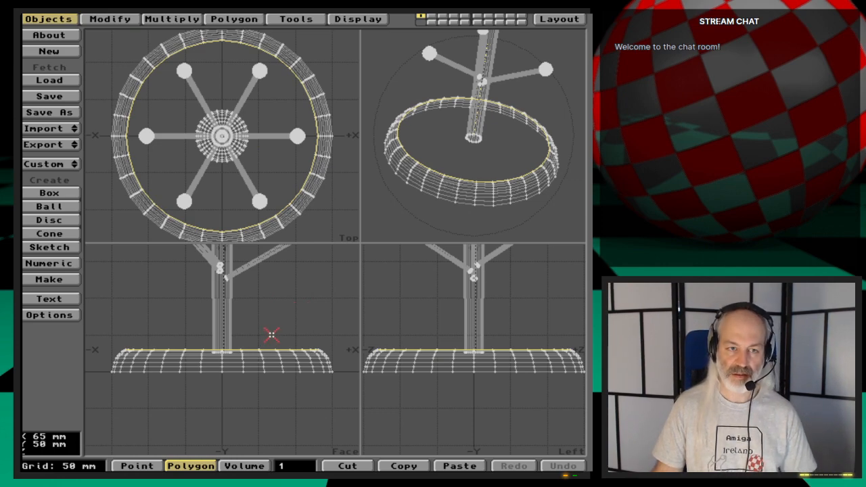
key("Delete")
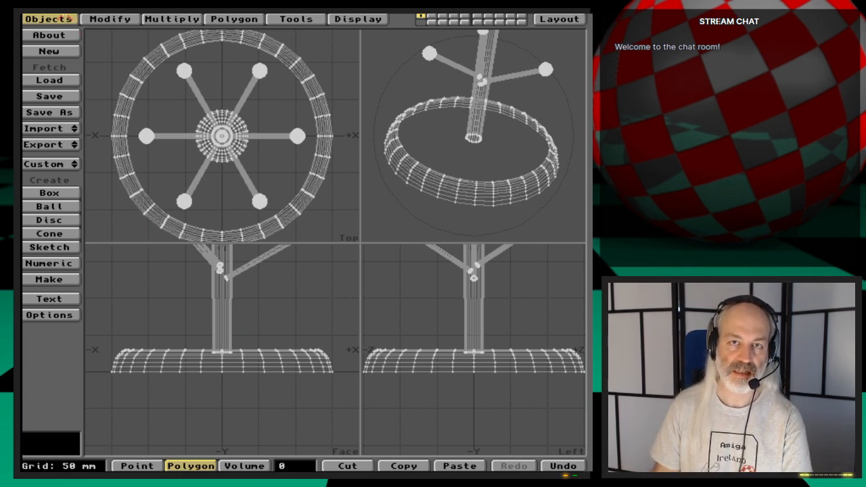
- Export the object with the separated top to replace MugTree in Layout and render the current frame
left_click(73, 144)
left_click(70, 146)
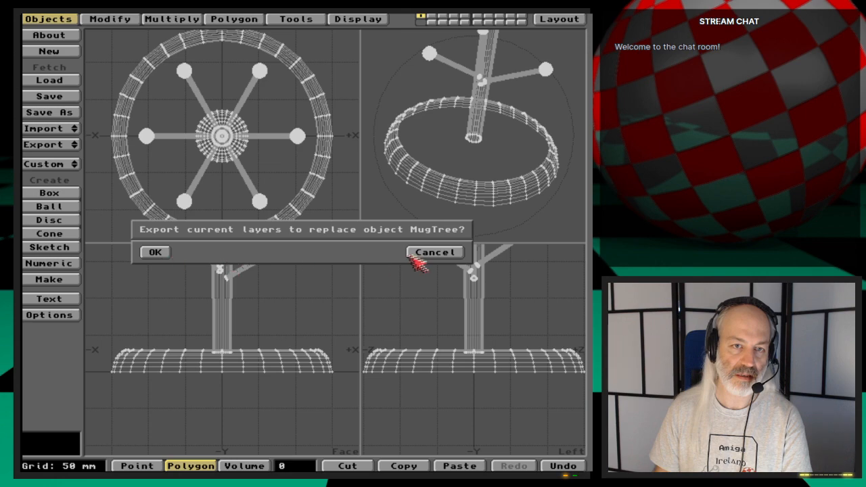
left_click(435, 255)
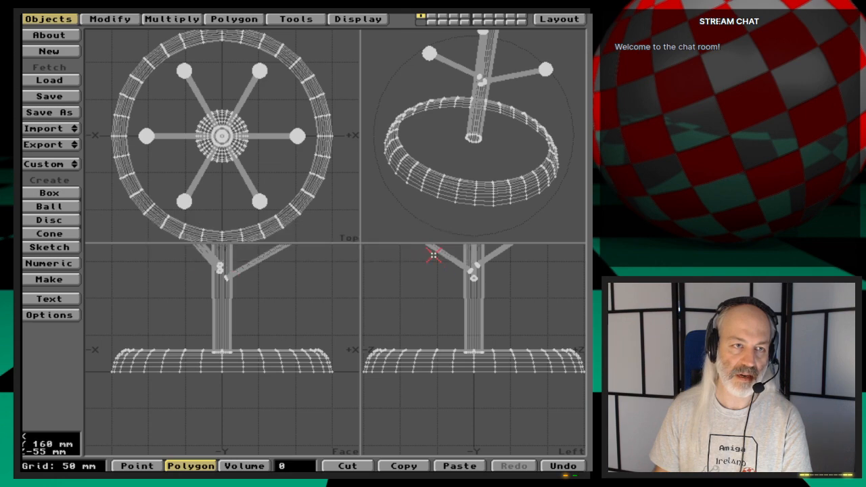
left_click(68, 144)
left_click(66, 147)
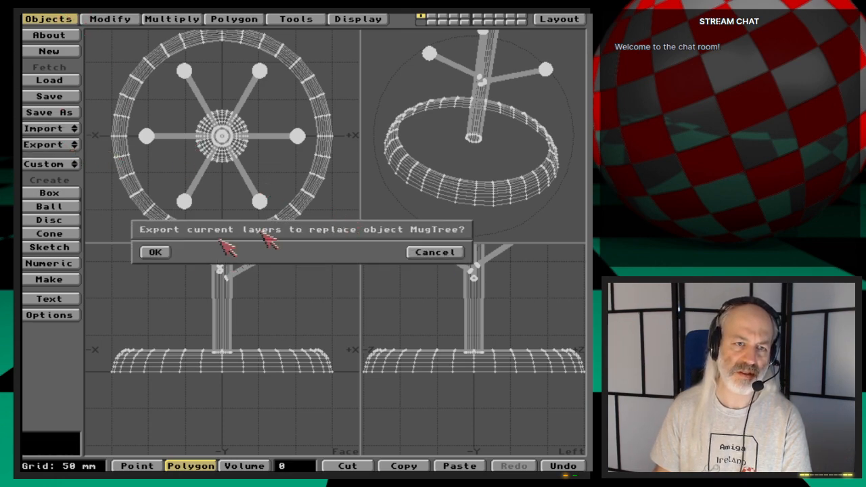
left_click(155, 253)
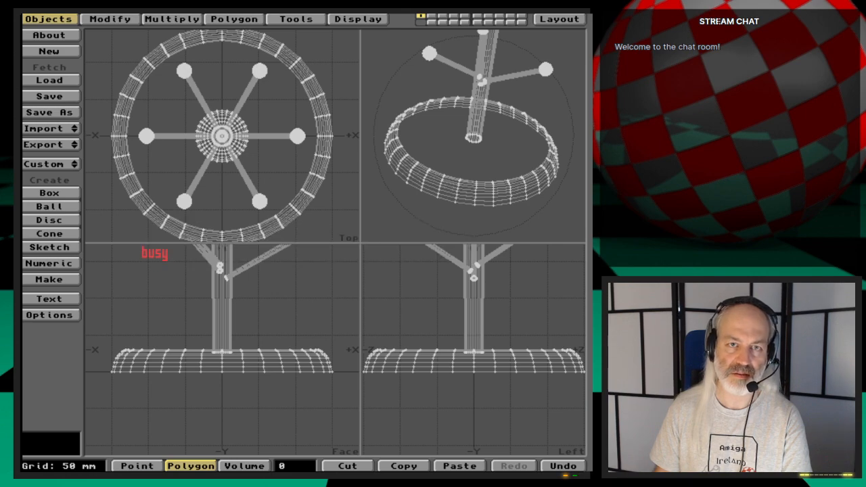
left_click(581, 17)
key("F9")
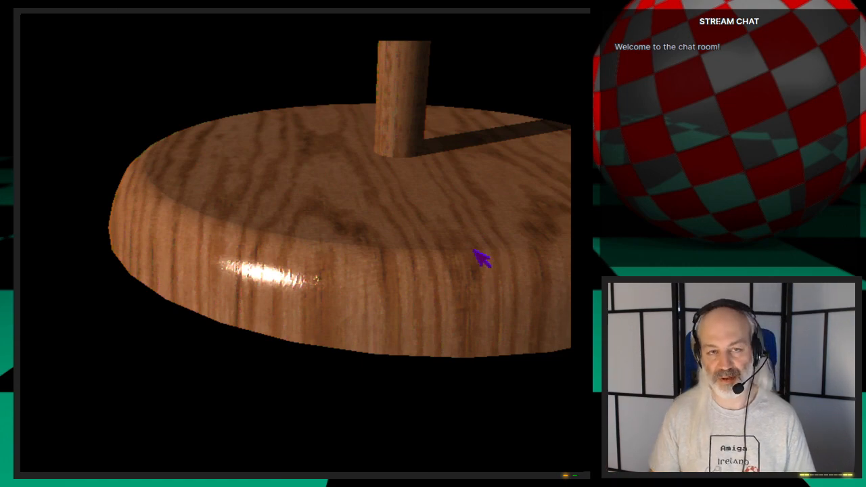
key("Escape")
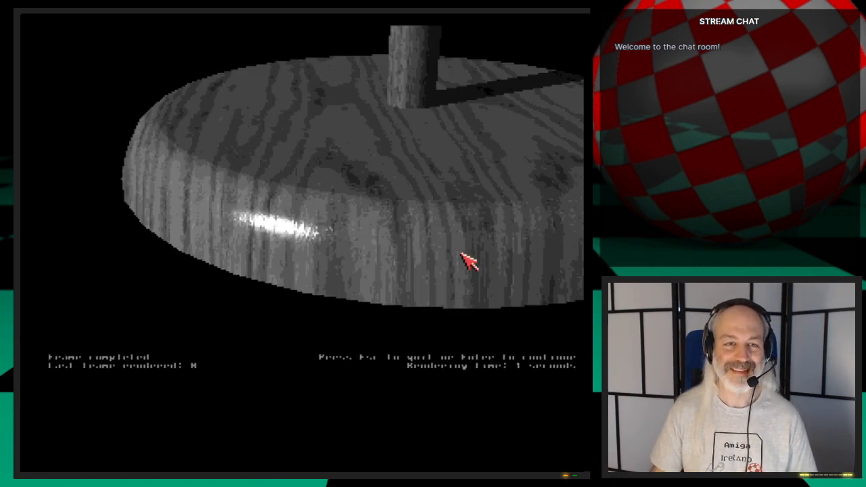
key("Escape")
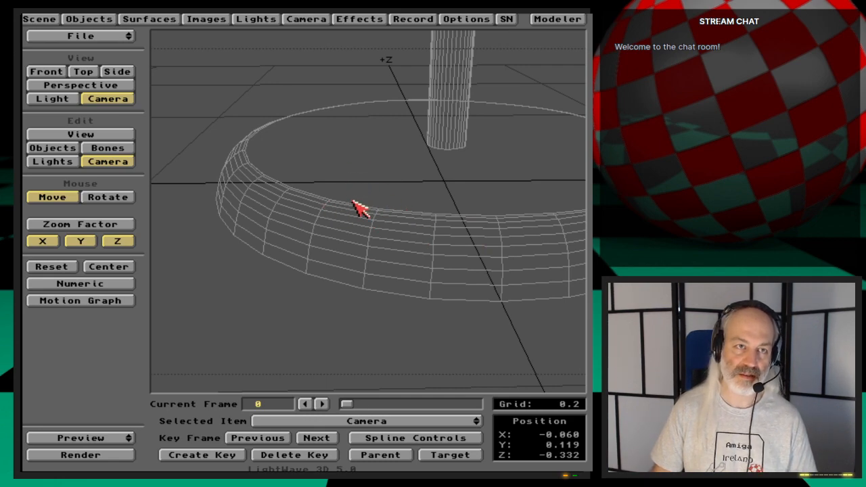
- Return to Modeler and merge the duplicate points of the mug tree
left_click(565, 20)
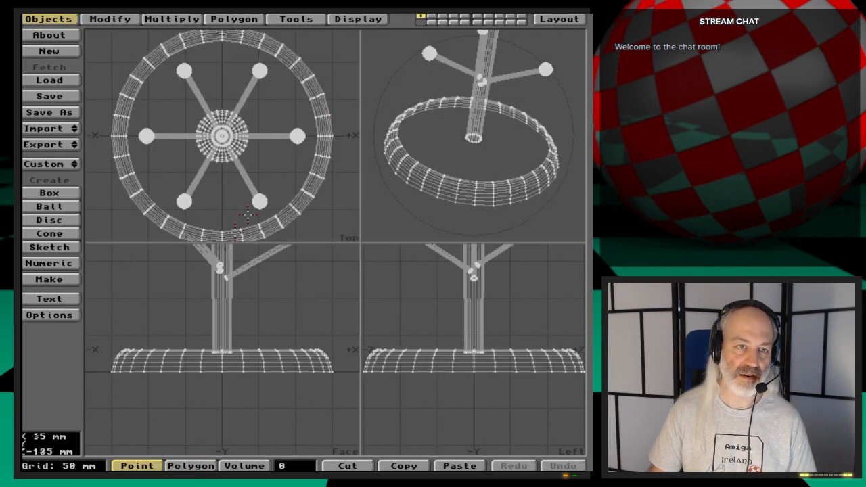
key("space")
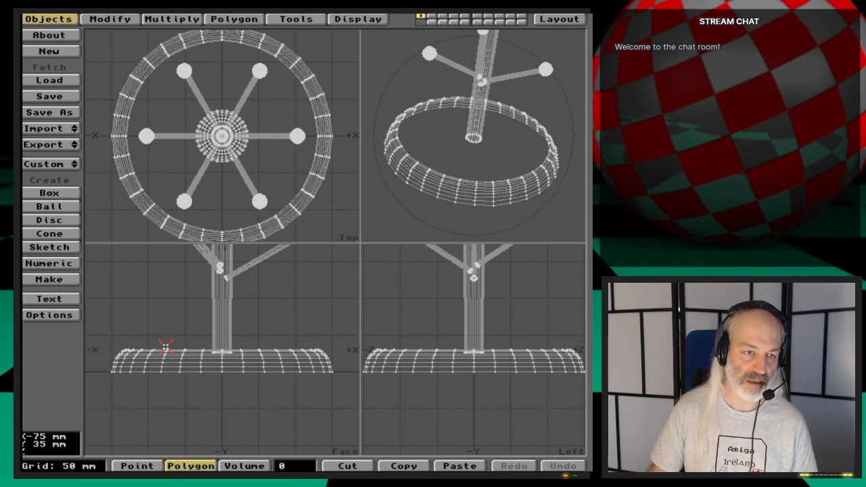
key("m")
key("Return")
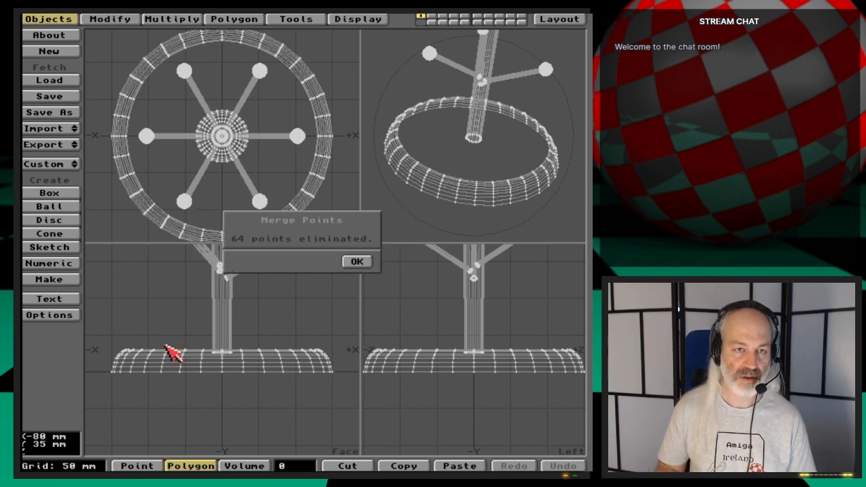
key("Return")
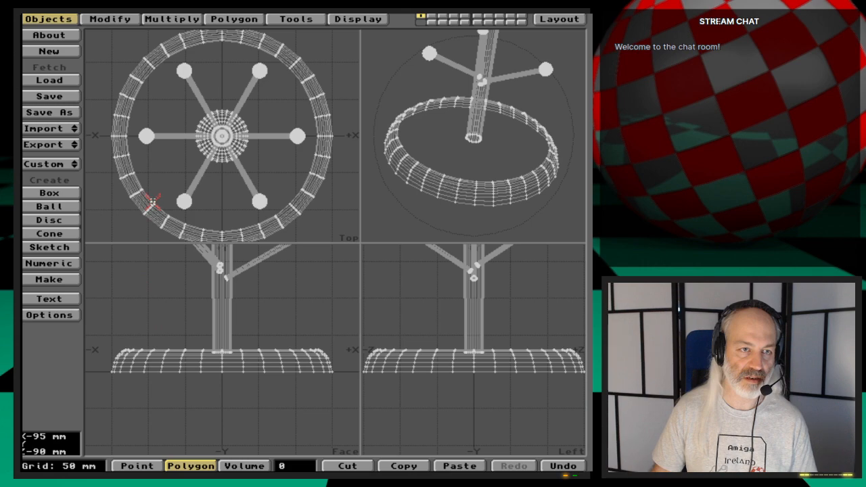
- Select only the flat top polygon of the base and assign it the MugTree-BottomTop surface
left_click(152, 201)
left_click(151, 201)
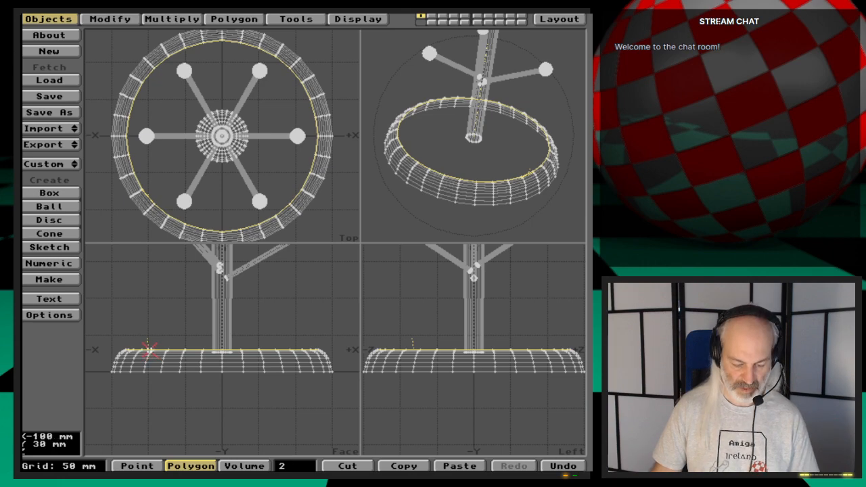
key("g")
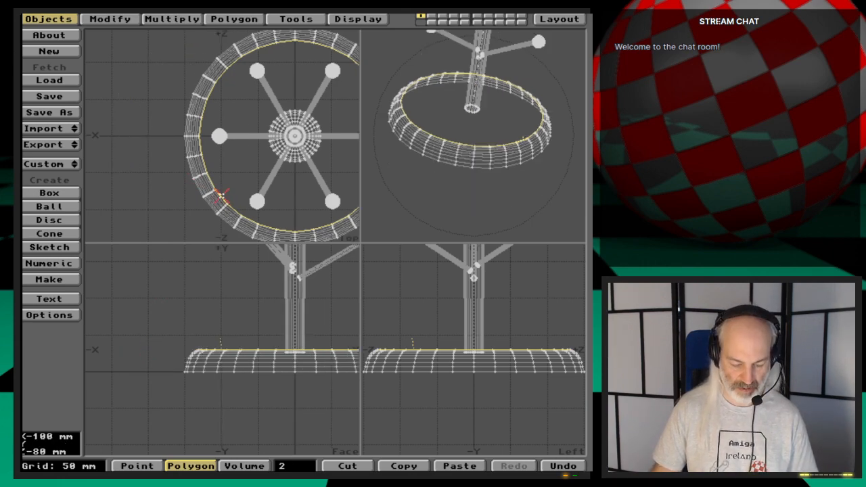
key("period")
key("period")
key("period")
key("period")
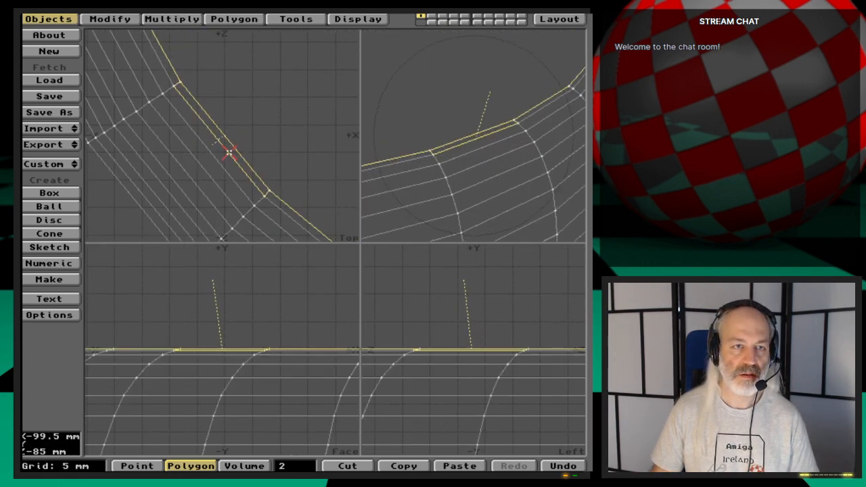
left_click(228, 153)
key("q")
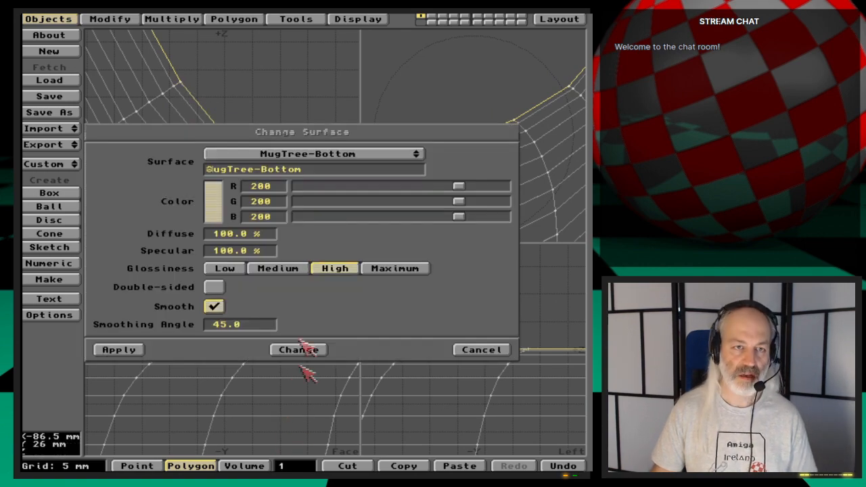
left_click_drag(358, 155, 403, 166)
left_click(126, 350)
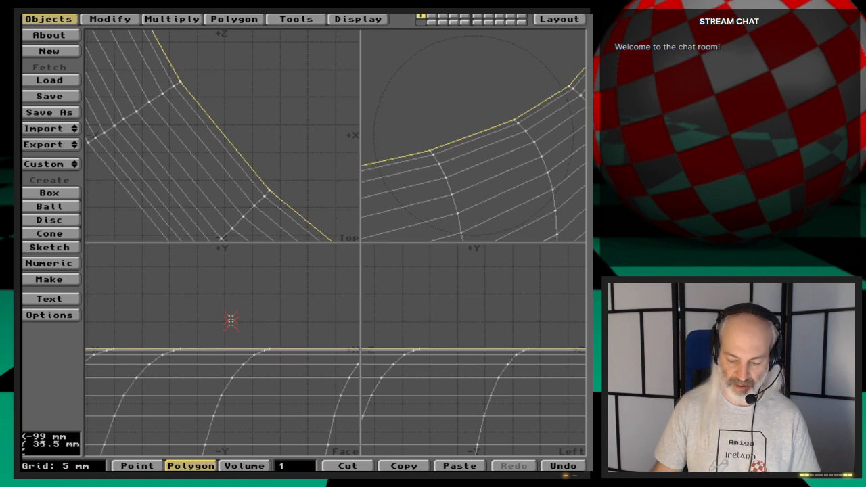
- Deselect the top polygon, export the object to replace MugTree, and switch to Layout
key("a")
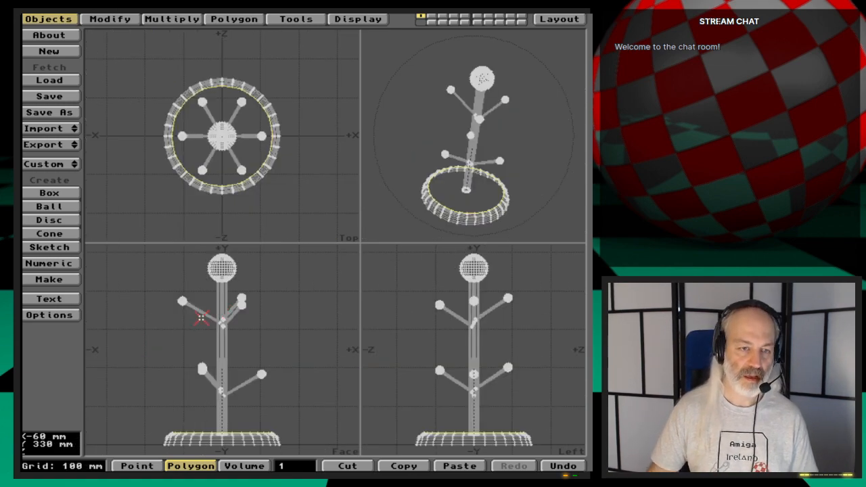
key("/")
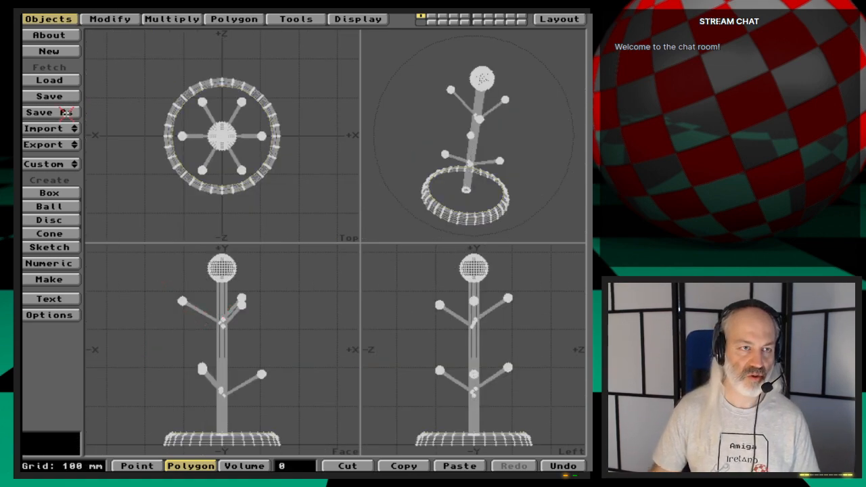
left_click(64, 144)
left_click(64, 147)
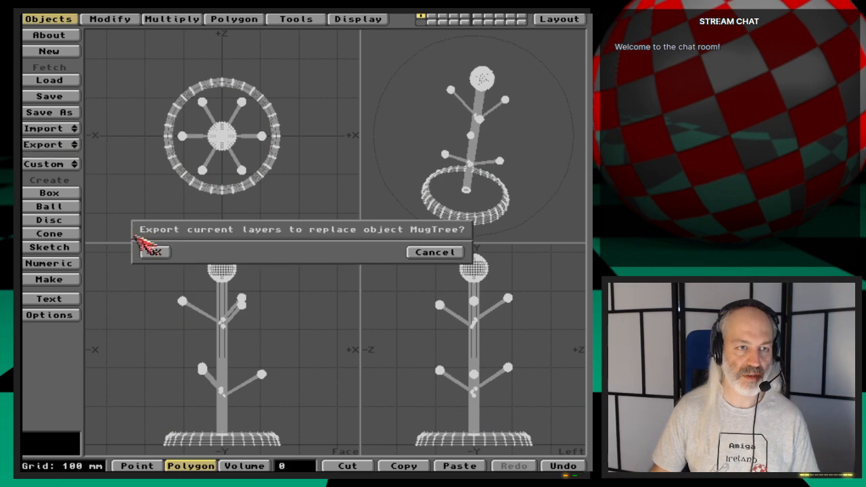
left_click(145, 249)
left_click(575, 19)
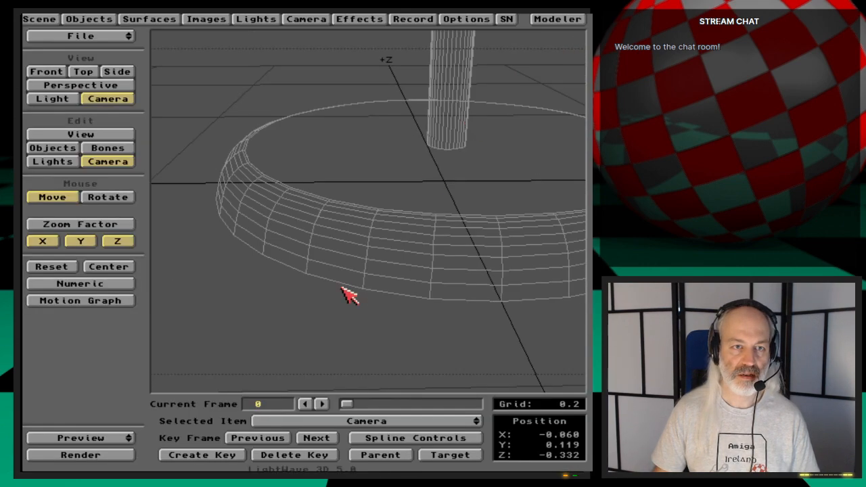
- Check the surface settings of MugTree-BottomTop, including its smoothing option
left_click(168, 23)
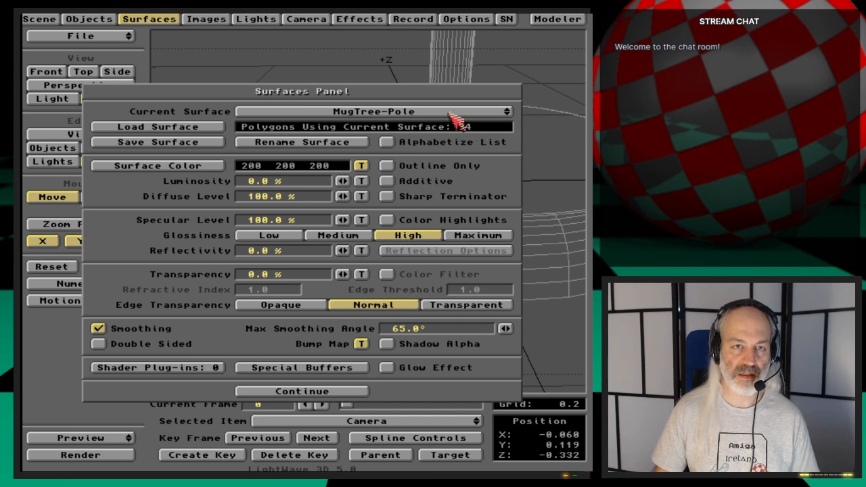
left_click_drag(460, 113, 488, 82)
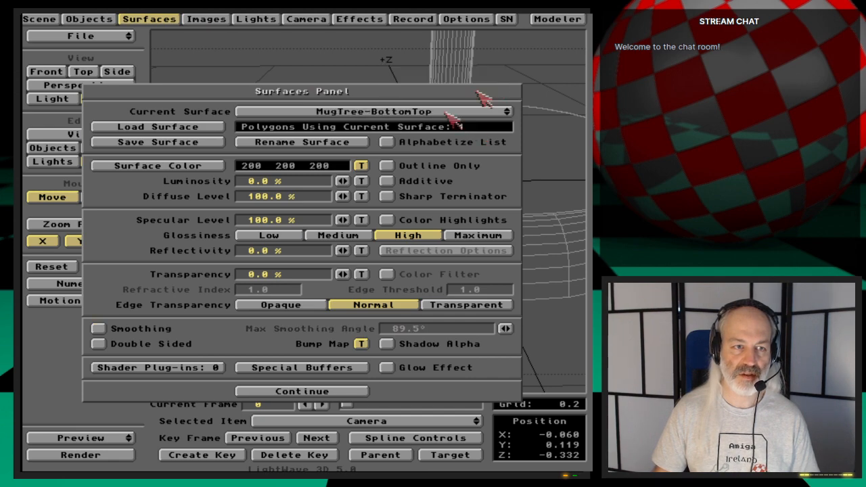
left_click(159, 18)
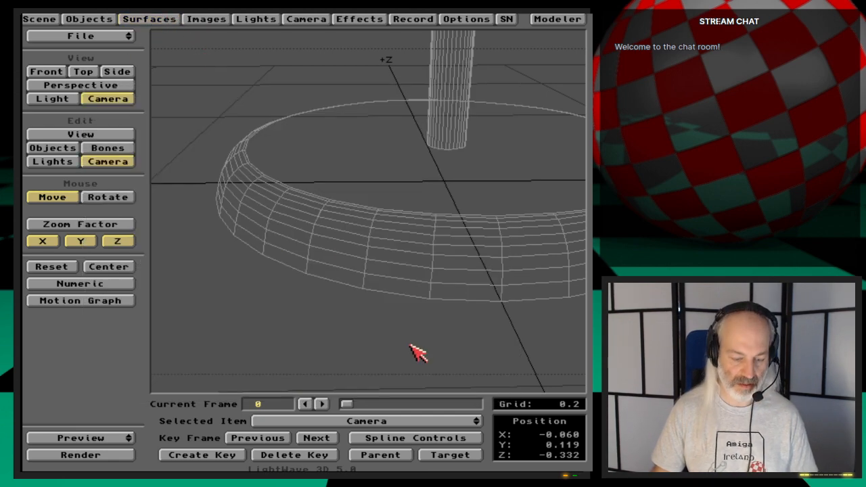
- Render the close-up of the base and save all objects in the scene
key("F9")
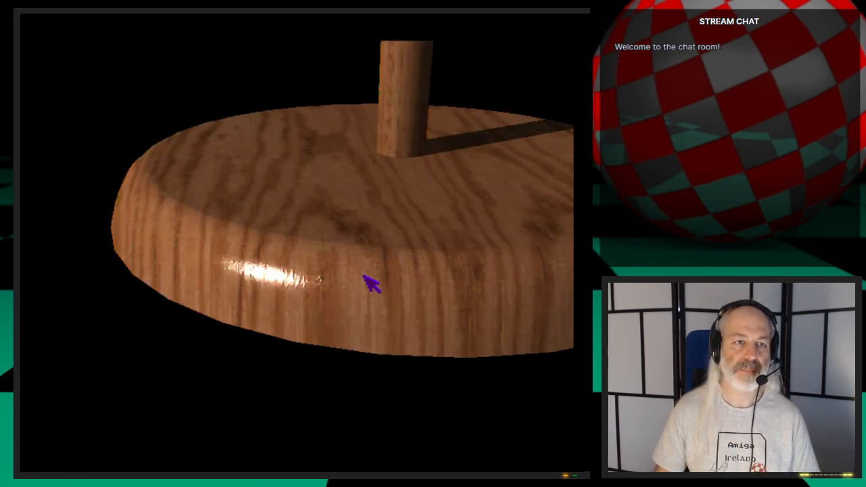
key("Escape")
left_click(101, 20)
left_click(306, 130)
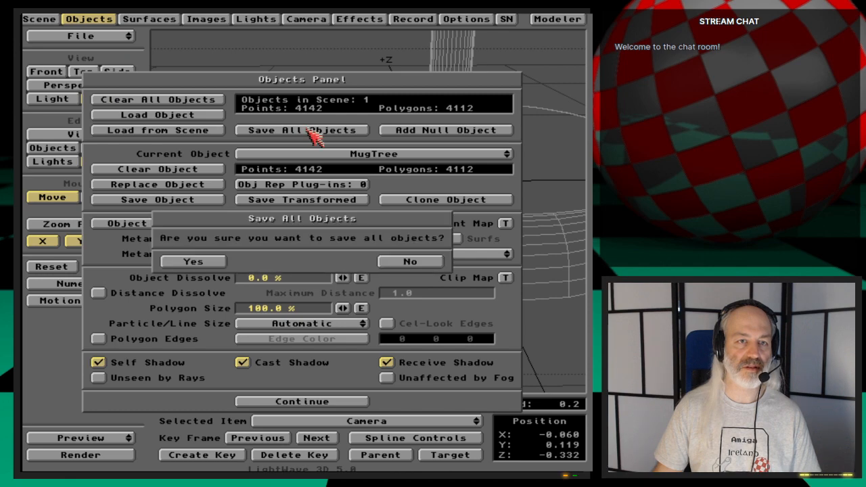
left_click(195, 261)
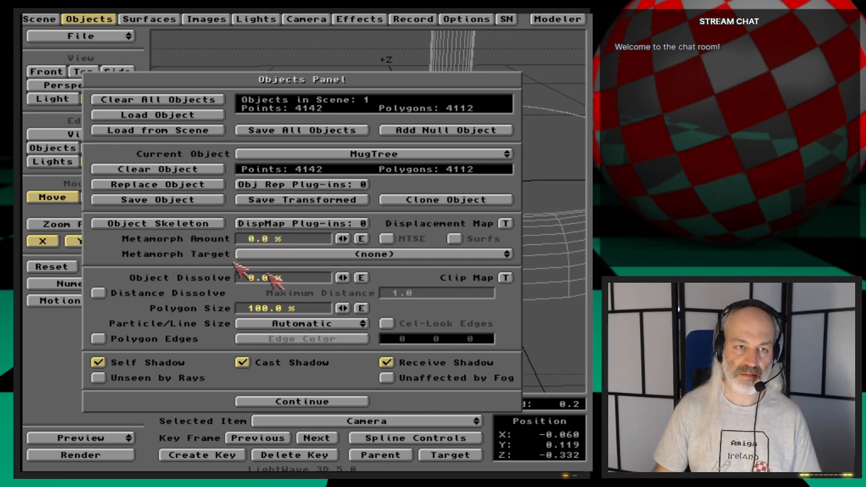
left_click(105, 19)
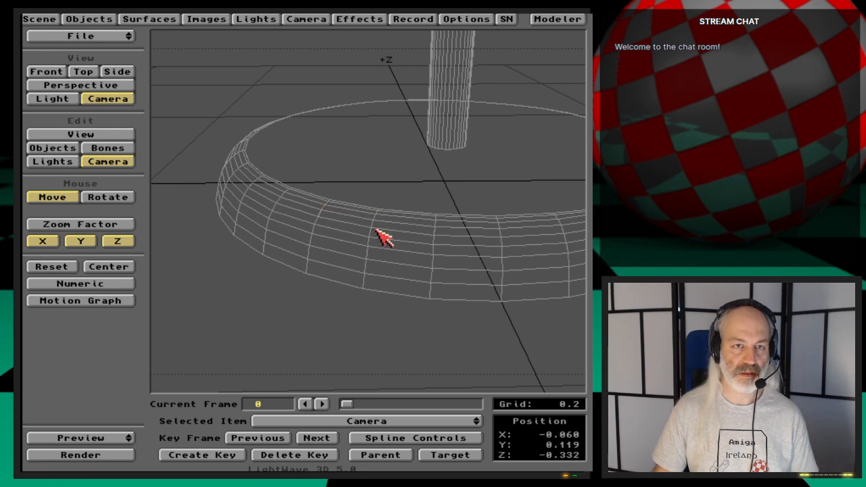
- Pull the camera back to about X -0.016, Y 0.589, Z -0.862 to frame the whole mug tree, and test the render
mouse_move(375, 230)
left_mouse_down()
mouse_move(440, 248)
mouse_move(376, 237)
left_mouse_up()
right_click_drag(377, 238, 376, 171)
left_click_drag(376, 171, 380, 238)
right_click_drag(377, 253, 378, 248)
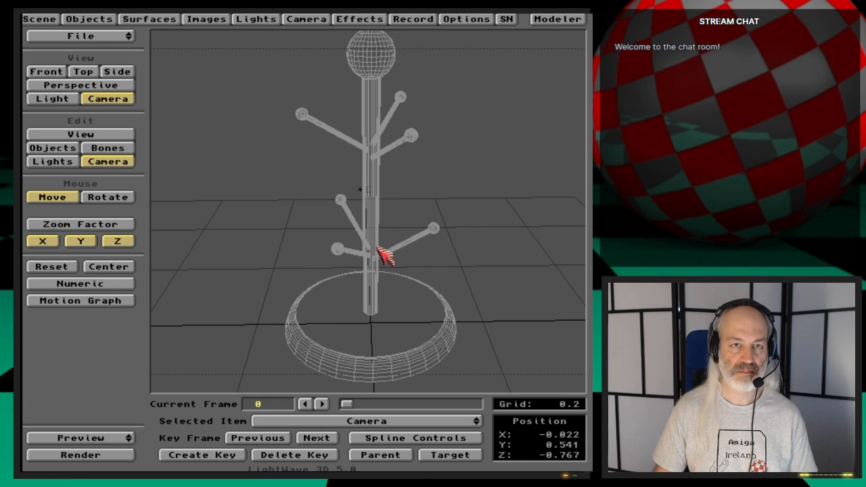
left_click_drag(377, 246, 377, 248)
right_click_drag(377, 248, 377, 239)
left_click_drag(377, 242, 378, 255)
right_click_drag(378, 246, 376, 249)
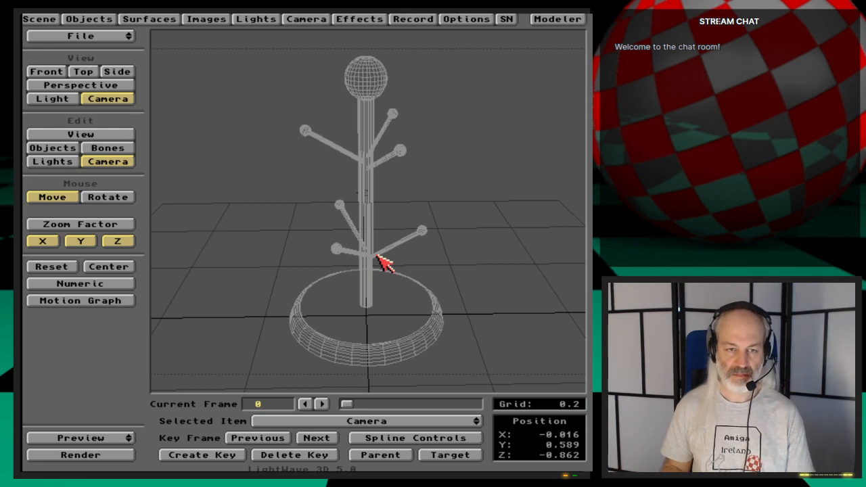
key("F9")
left_click(384, 264)
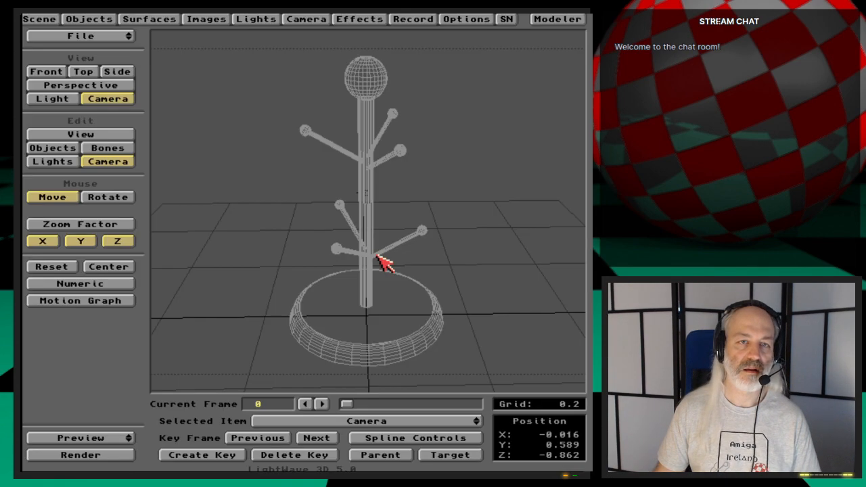
- Add a second distant light to the scene
left_click(266, 20)
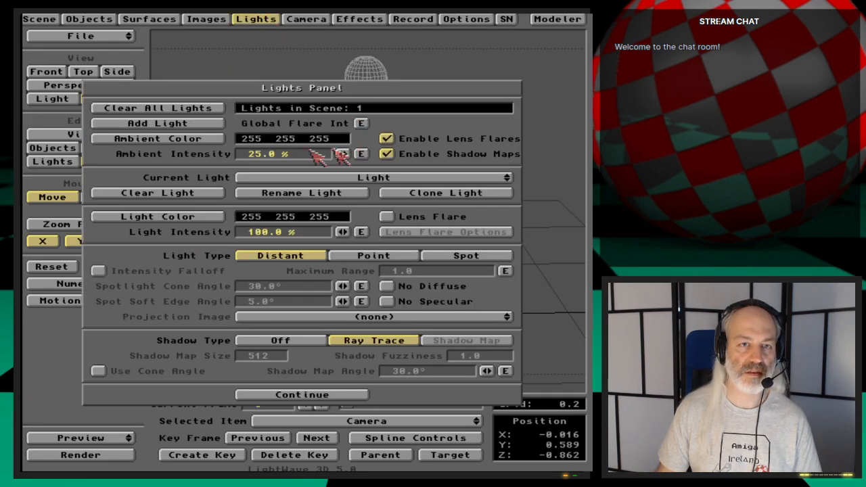
left_click(174, 126)
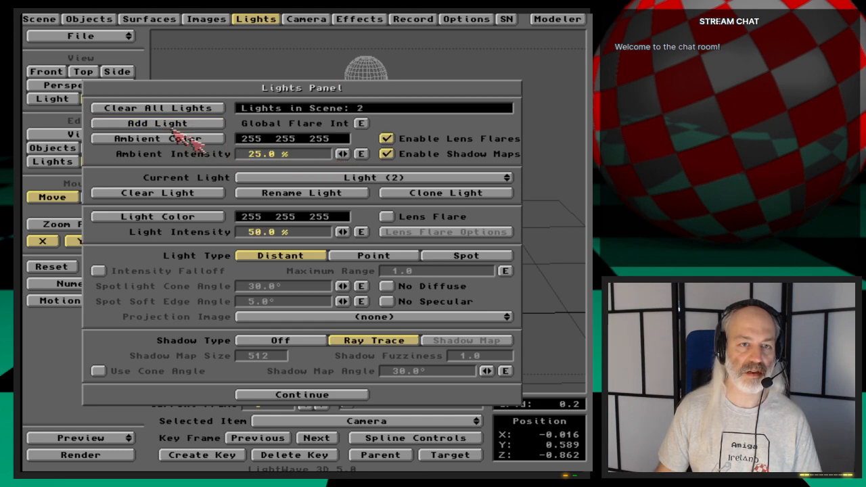
left_click(278, 19)
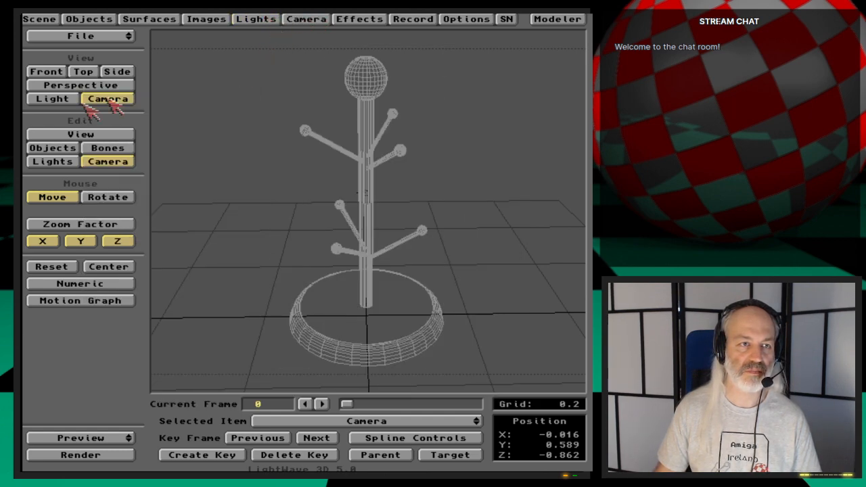
- Place the second light in front and to the +X side of the tree, heading about -50.4°, keyframe it at frame 0 and render
left_click(52, 161)
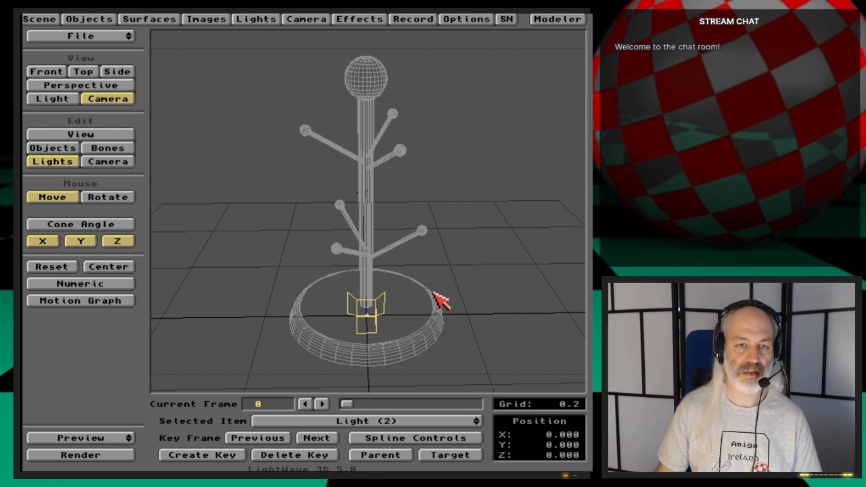
left_click_drag(434, 293, 576, 317)
key("y")
left_click_drag(433, 275, 362, 275)
key("Return")
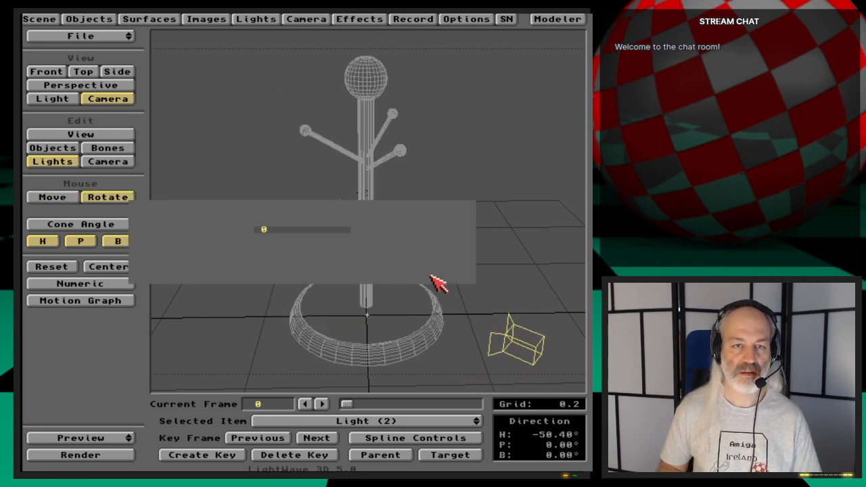
key("Return")
key("F9")
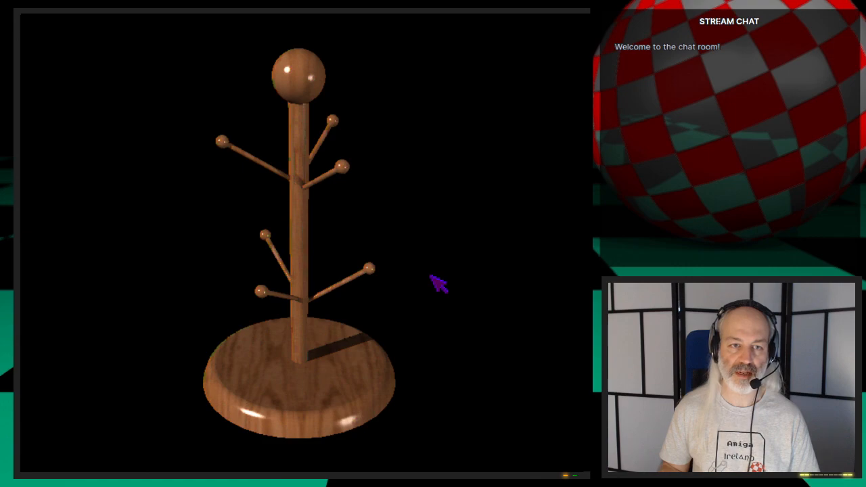
key("Escape")
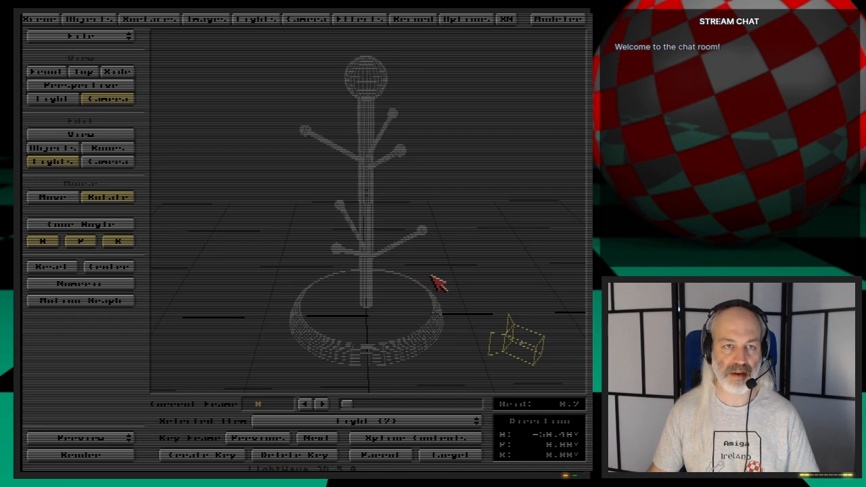
- Load the AmigaMug_st4 object from 3D:webcast/Ep.46/Objects into the scene
left_click(91, 18)
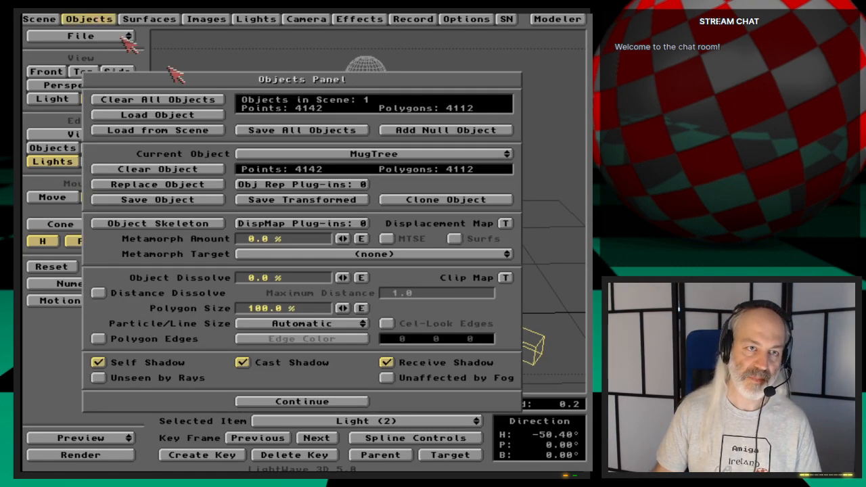
left_click(195, 115)
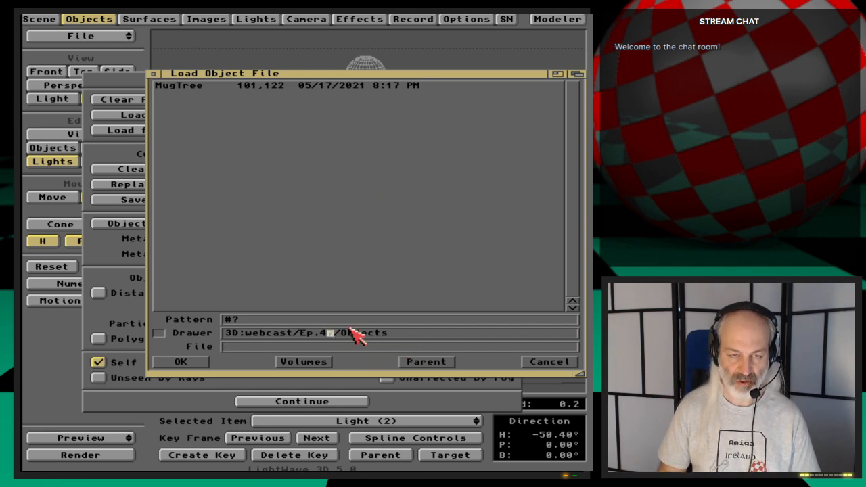
type("6")
key("Return")
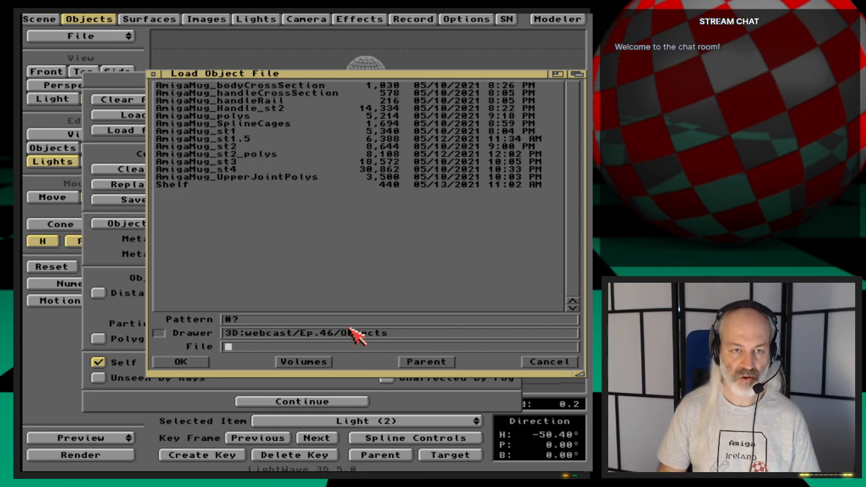
left_click(217, 170)
left_click(216, 170)
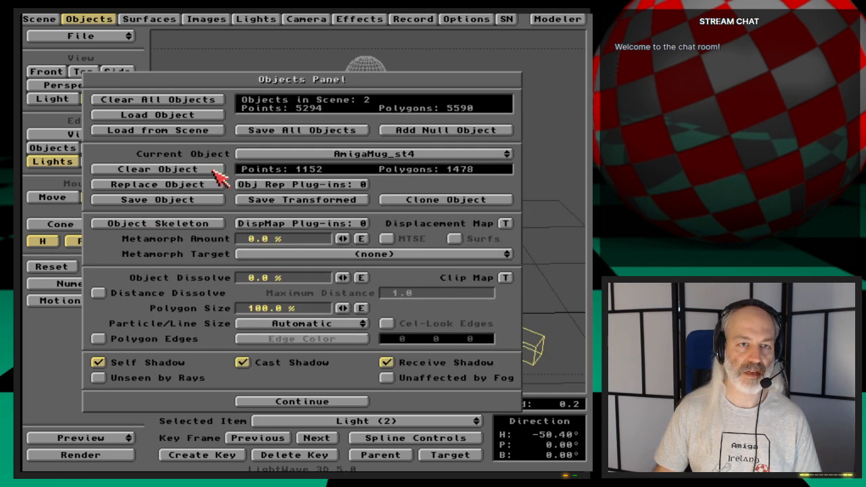
left_click(105, 20)
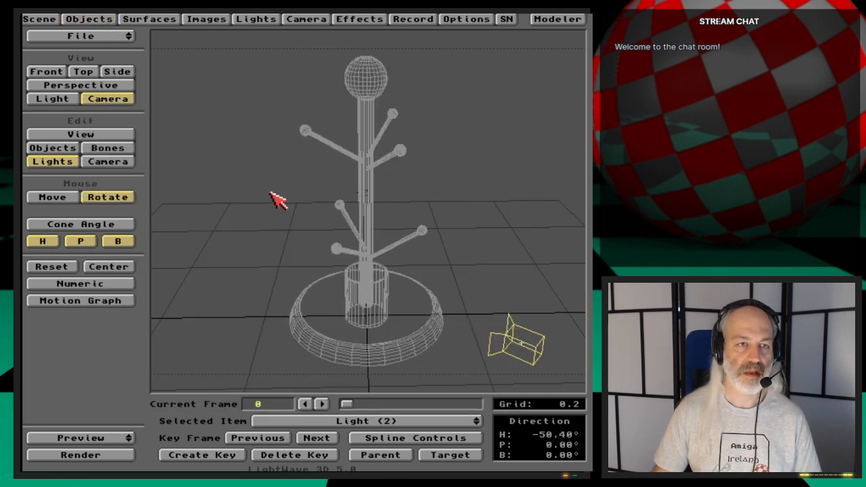
- In the top view, move the mug away from the trunk to about X 0.048, Z -0.056
key("2")
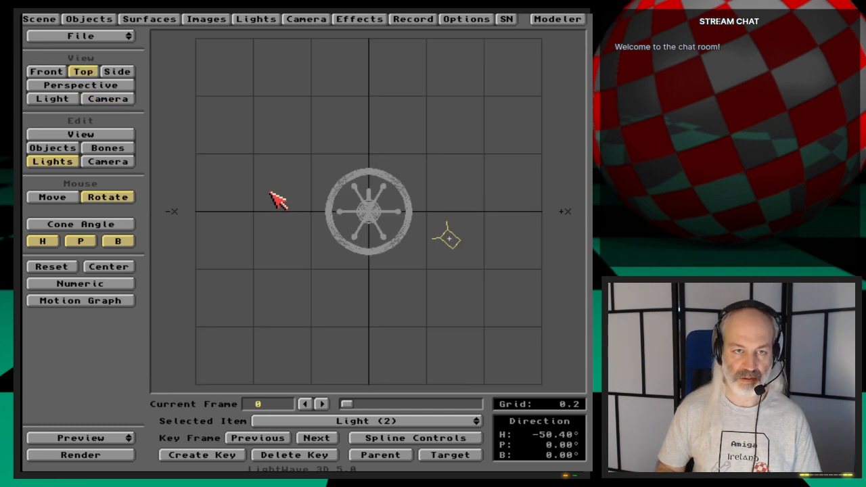
key("period")
key("period")
key("period")
key("period")
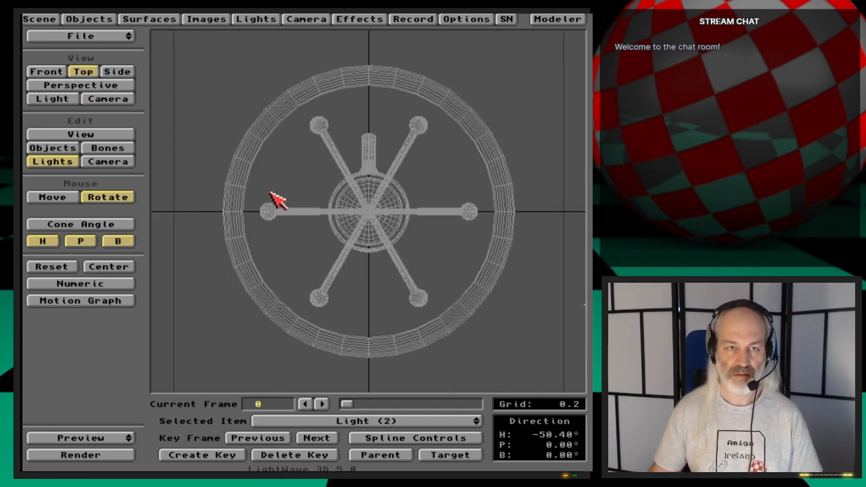
left_click(54, 148)
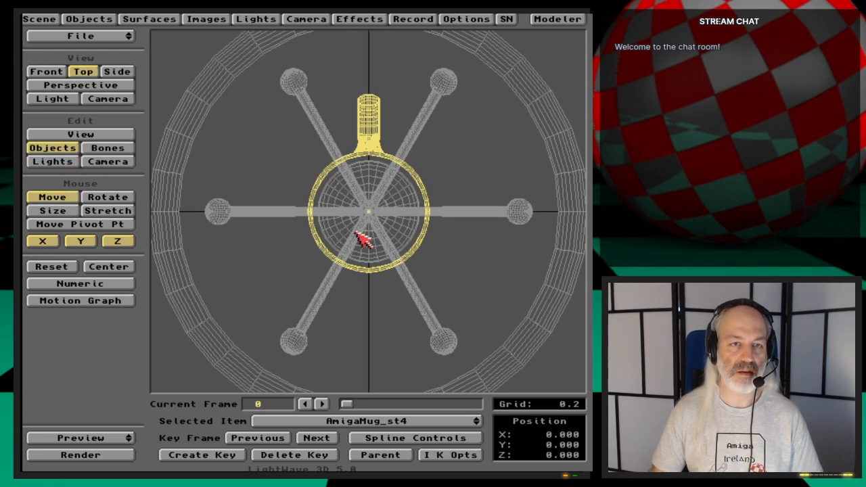
left_click_drag(376, 252, 446, 333)
- Centre the front view on the mug and raise it to about X 0.062, Y 0.094 near a lower peg
key("1")
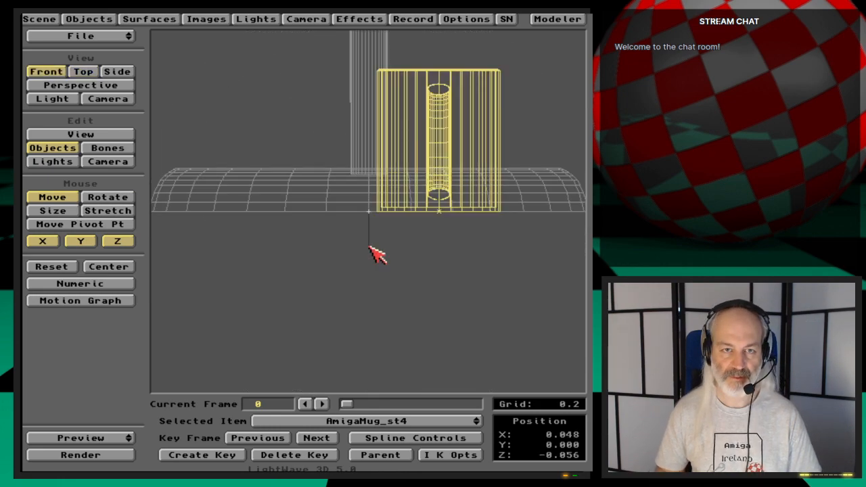
left_click(107, 269)
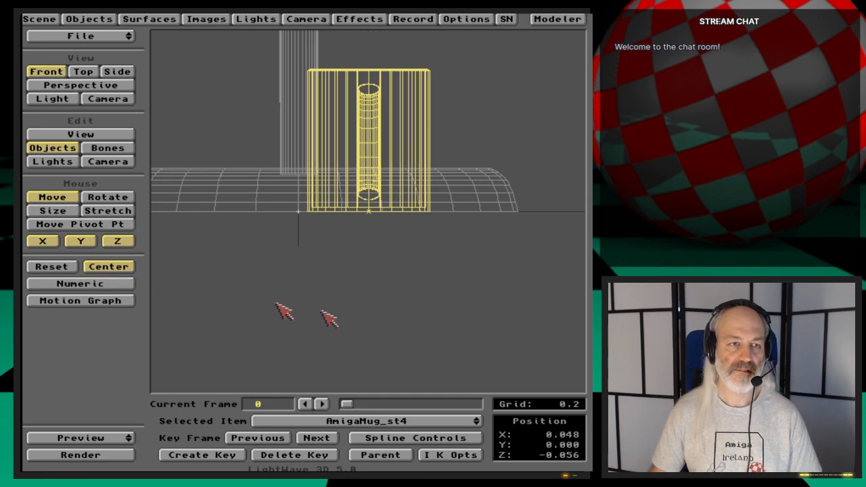
left_click_drag(354, 321, 351, 316)
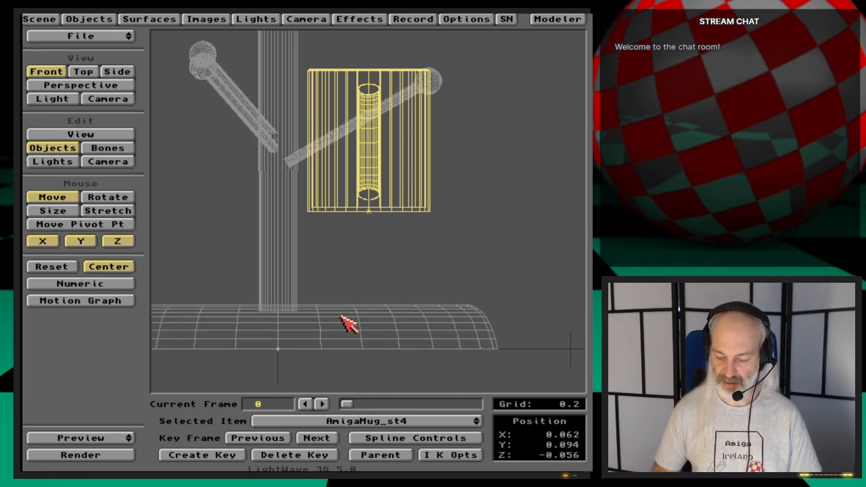
- Restrict the mug's rotation to pitch and tilt it so the handle points upward toward the trunk
key("3")
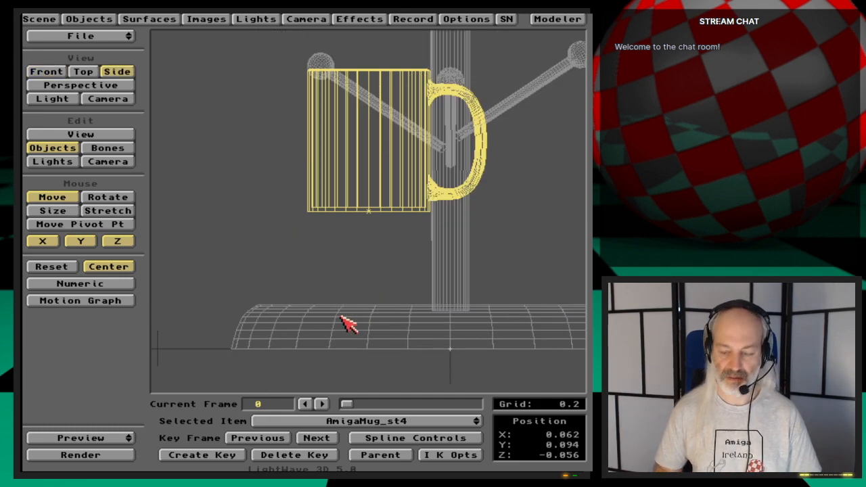
key("4")
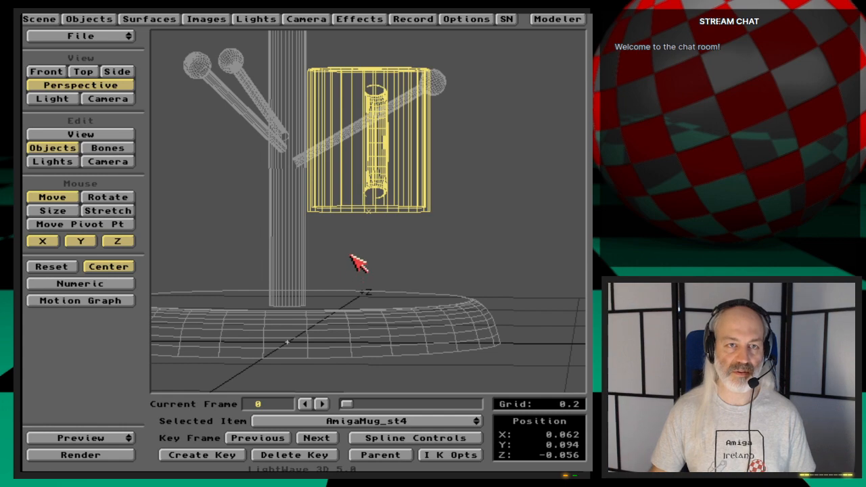
key("v")
left_click_drag(351, 255, 353, 260)
key("o")
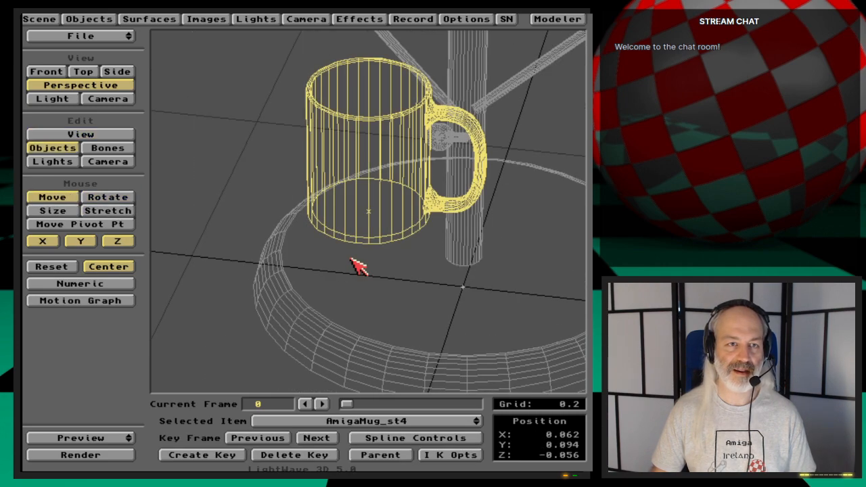
key("y")
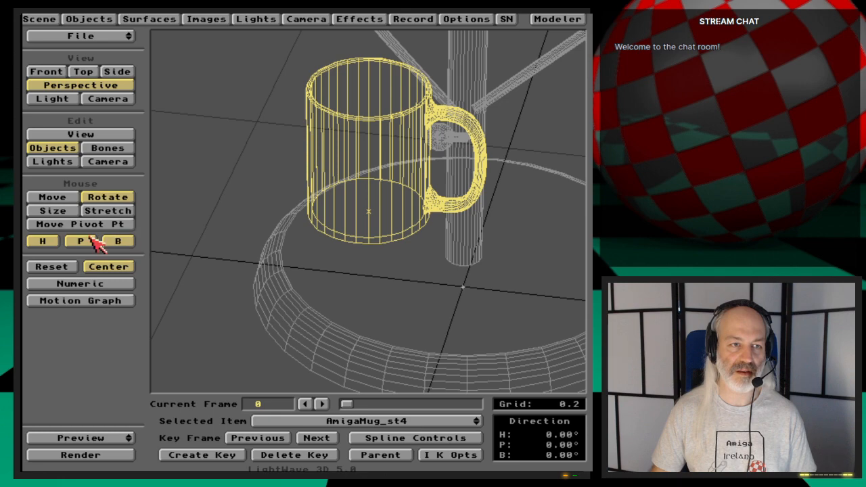
left_click(53, 243)
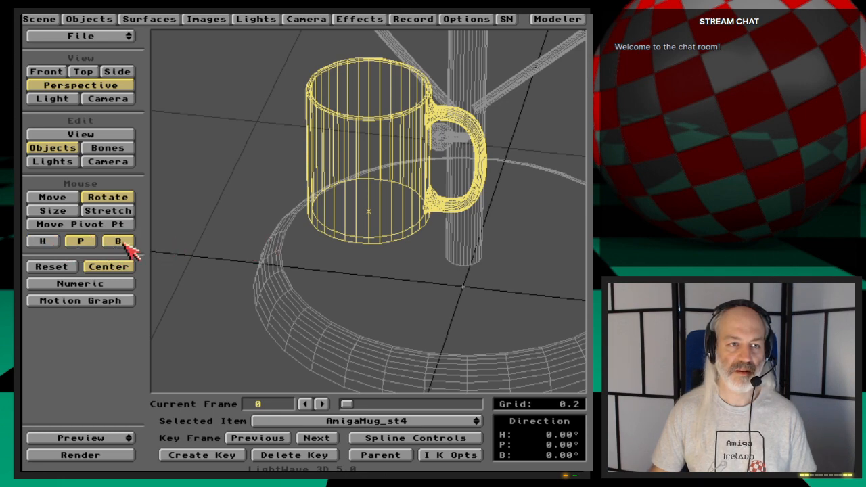
left_click(123, 244)
left_click_drag(305, 258, 305, 153)
left_click_drag(271, 297, 264, 260)
- Move the tilted mug in toward the trunk and lower it to about X 0.064, Y 0.062, Z 0.005
left_click(58, 197)
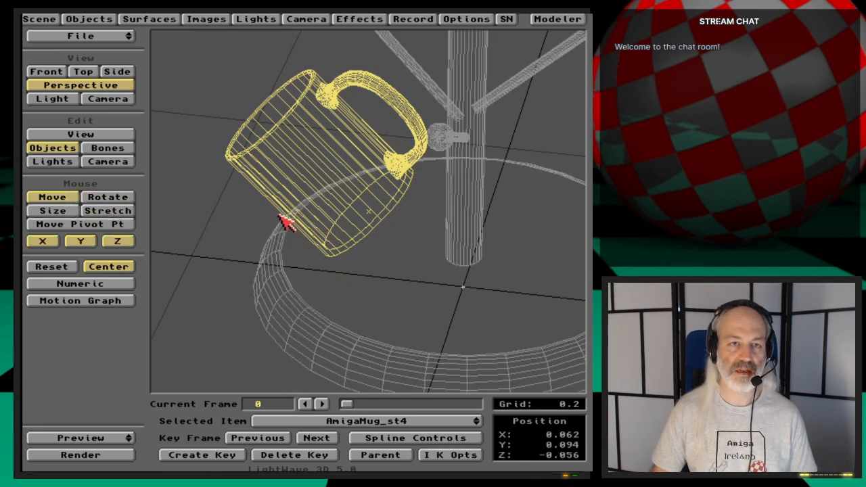
left_click_drag(286, 224, 286, 203)
key("1")
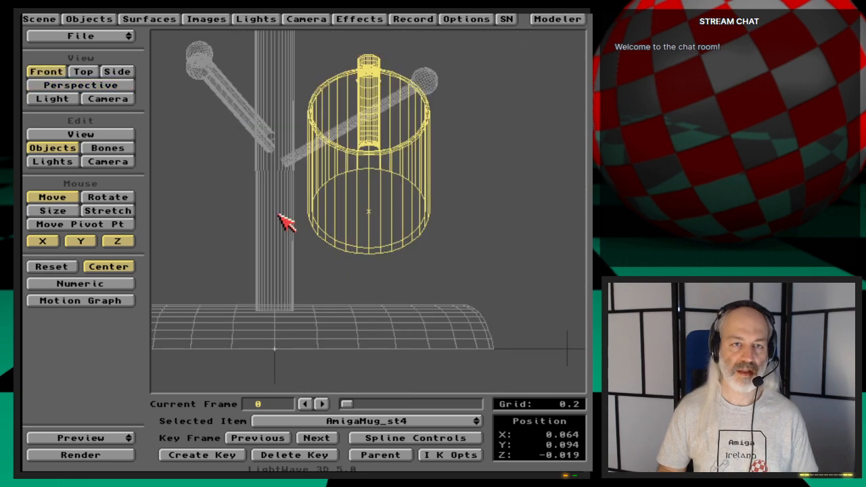
key("3")
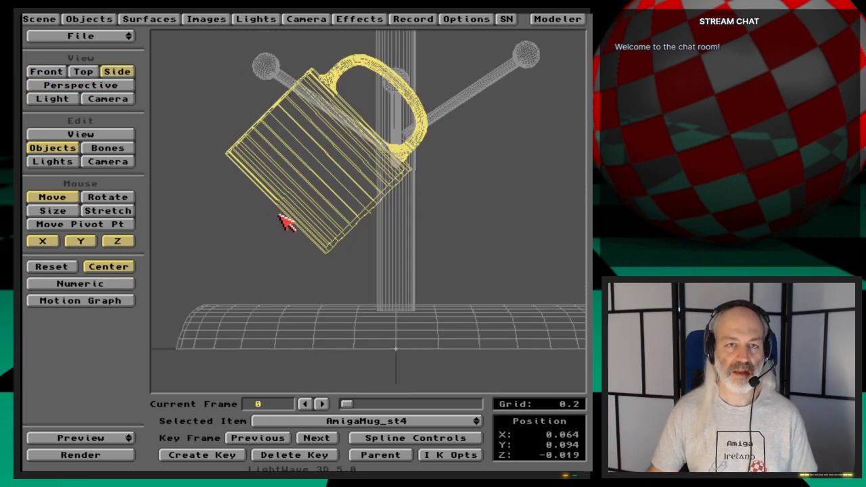
mouse_move(296, 214)
left_mouse_down()
mouse_move(307, 227)
mouse_move(287, 205)
mouse_move(296, 213)
left_mouse_up()
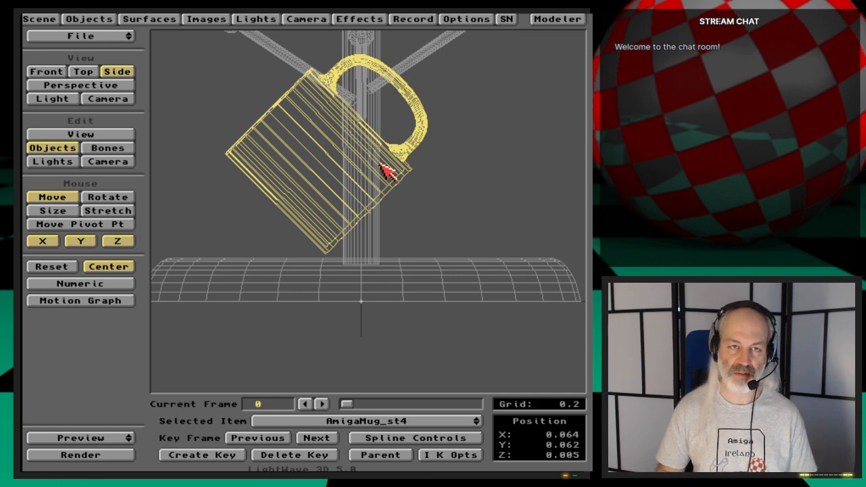
- Shift the mug to about X 0.056, Y 0.068 so its handle hangs on the lower peg, and key it at frame 0
key("1")
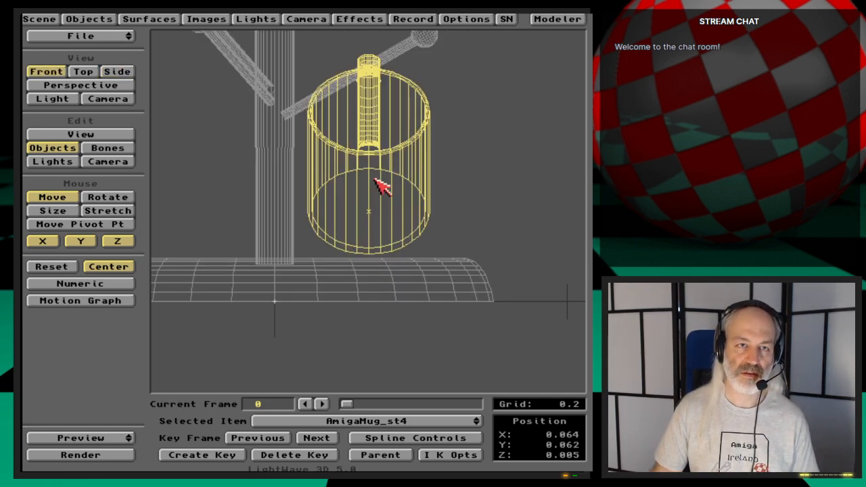
left_click_drag(377, 190, 376, 180)
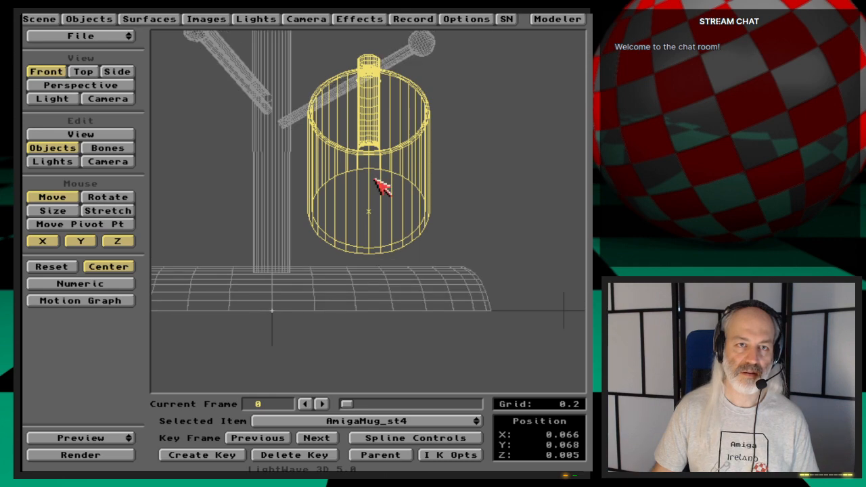
left_click(127, 267)
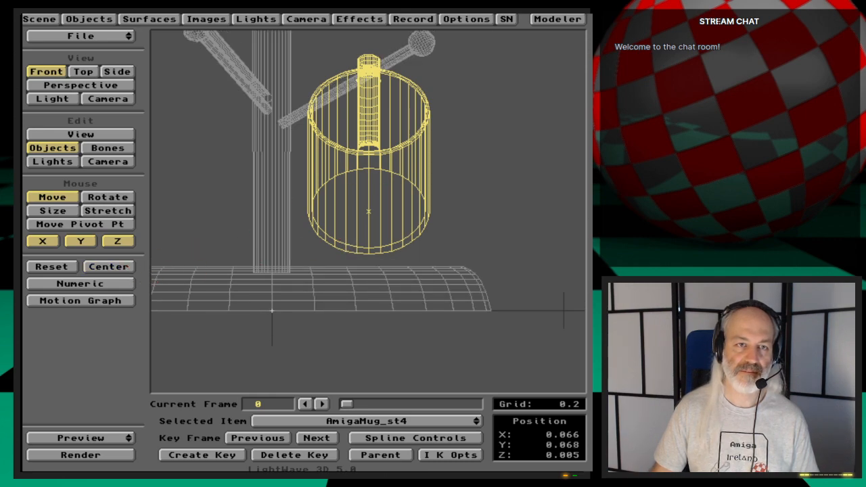
left_click_drag(363, 246, 348, 246)
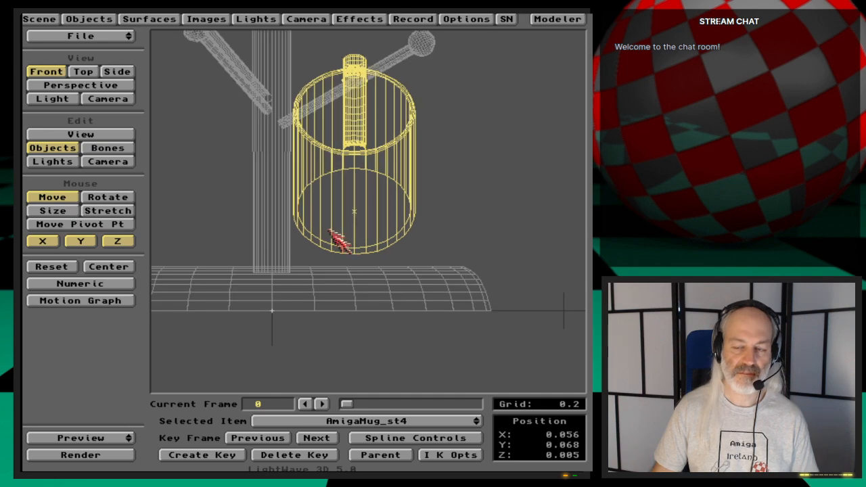
key("3")
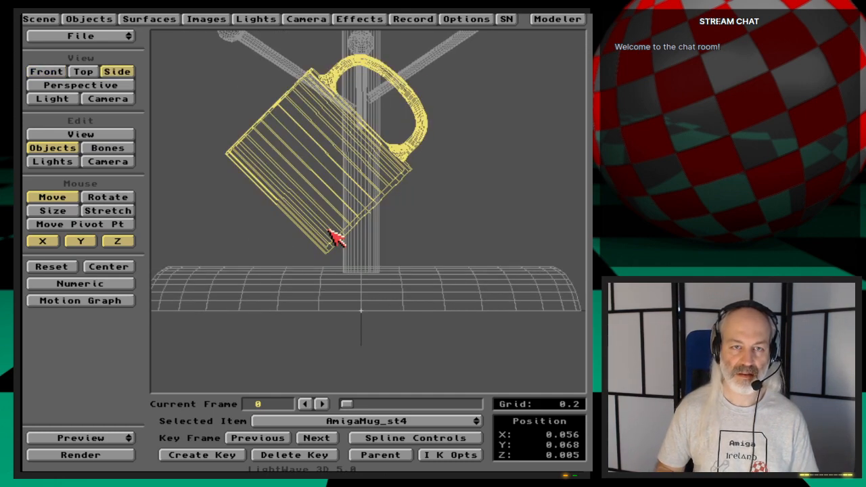
key("Return")
key("Return")
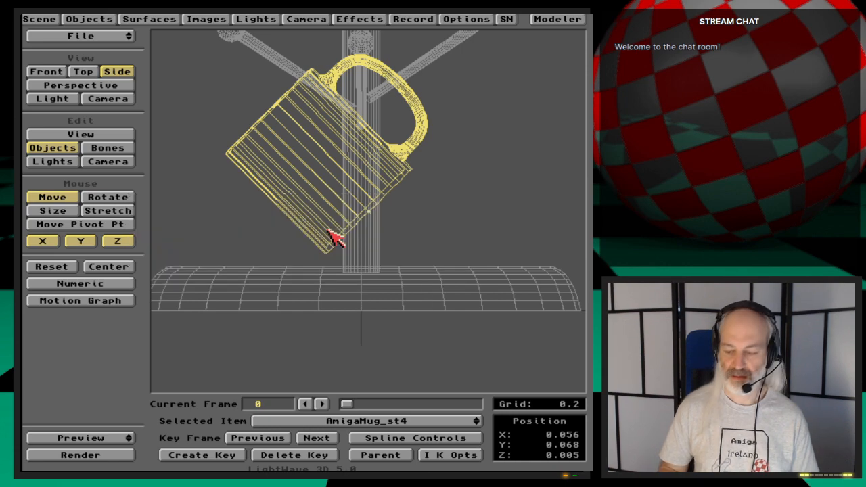
- Move and turn the camera to about X -0.315, Y 0.293, Z -0.385 to frame the hanging mug and the tree's base
key("6")
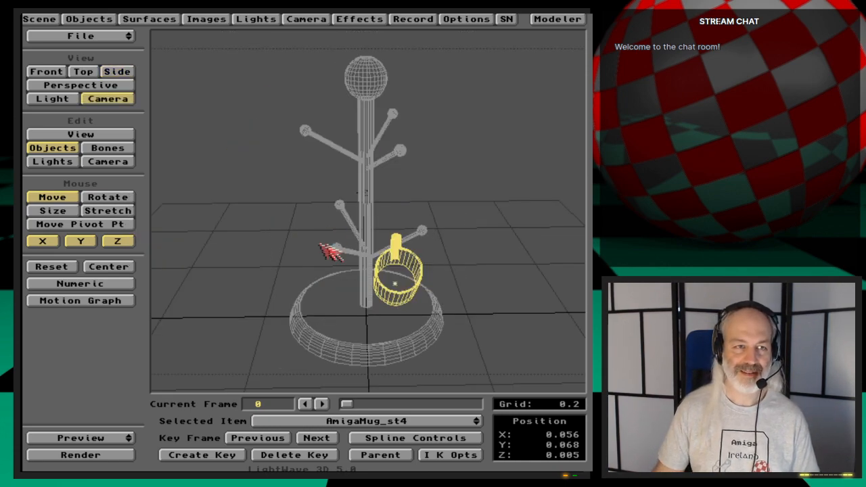
left_click(115, 162)
left_click_drag(267, 331, 234, 298)
right_click_drag(267, 331, 266, 366)
key("y")
left_click_drag(266, 331, 322, 306)
key("t")
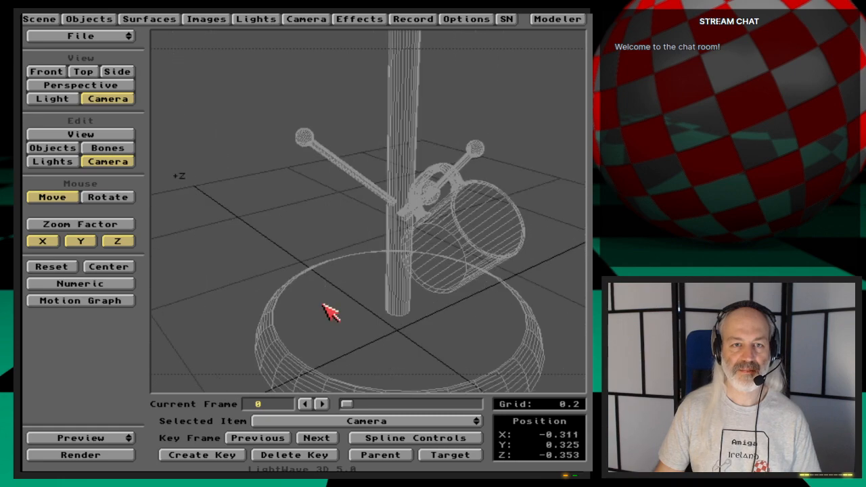
right_click_drag(323, 305, 323, 306)
left_click_drag(323, 305, 326, 306)
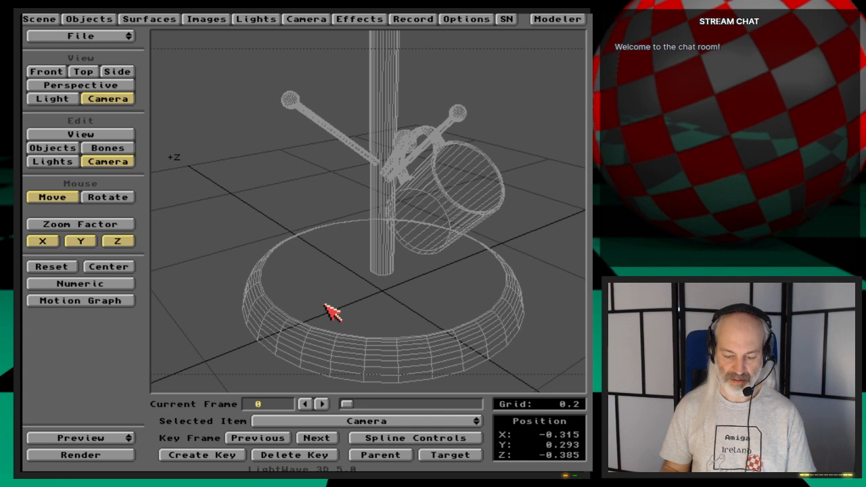
- Render the current frame and inspect the mug on the tree in the full-colour image
key("F9")
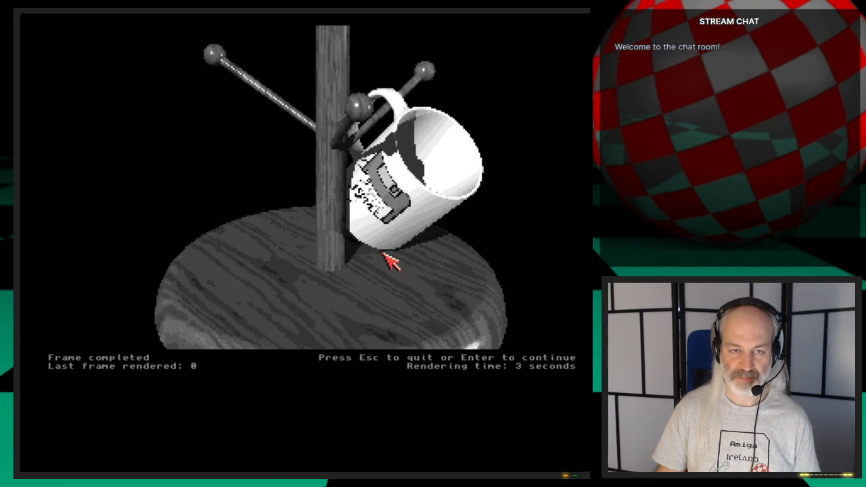
key("super+m")
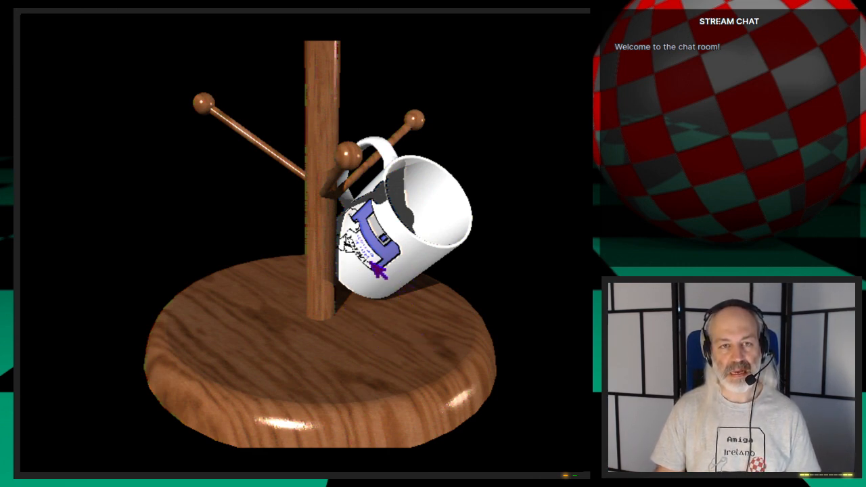
left_click(377, 269)
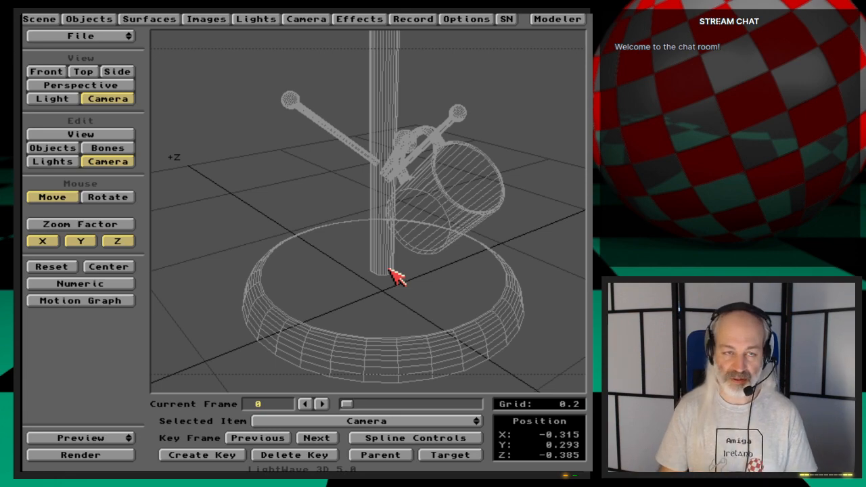
- Start saving the scene in 3D:webcast/Ep.47 and create a drawer named Scenes there
key("s")
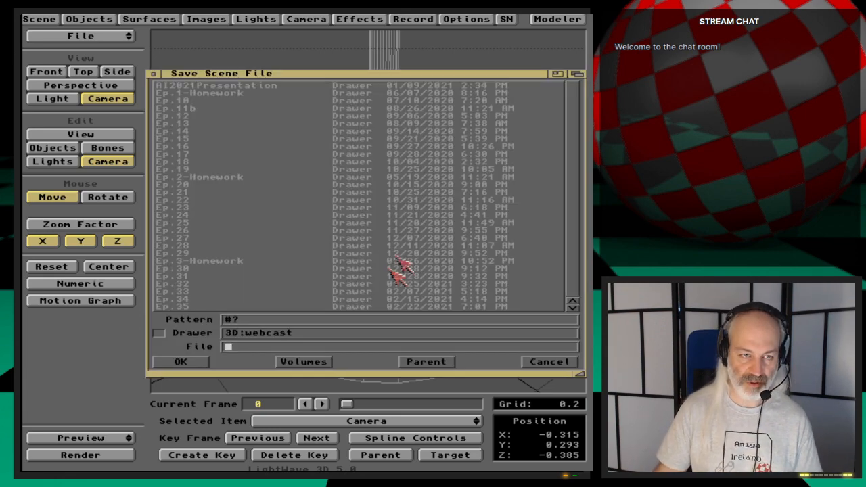
scroll(379, 265, "down", 5)
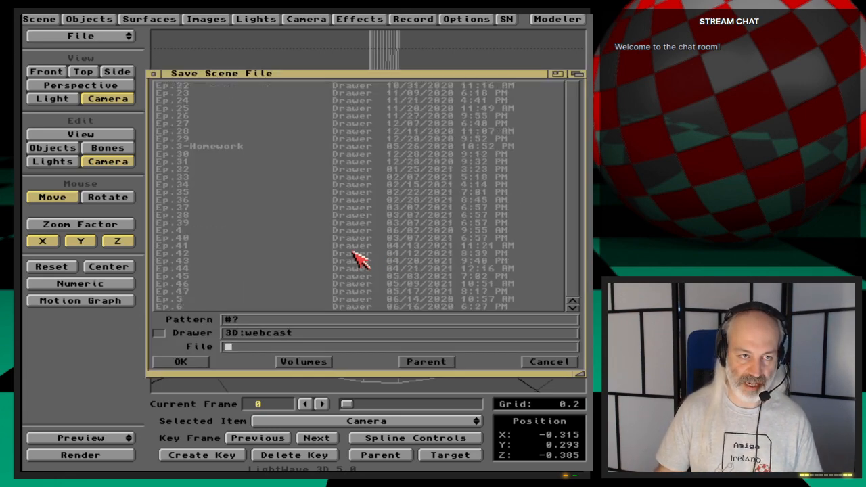
left_click(197, 292)
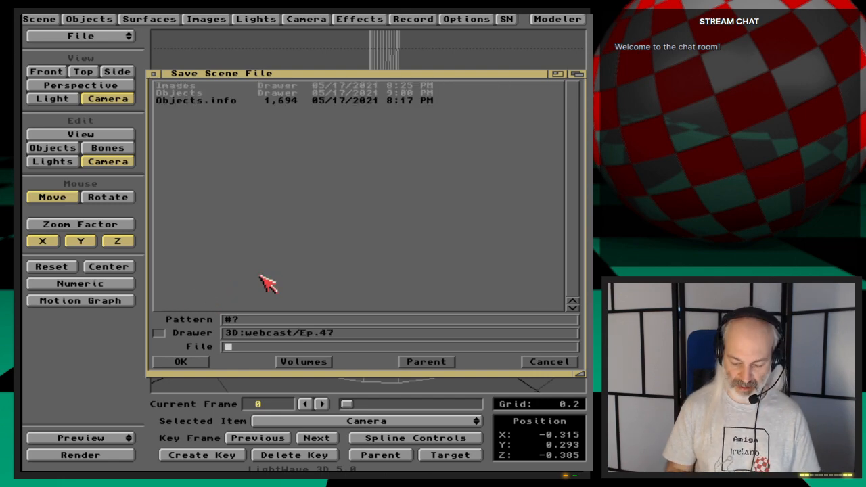
key("super+k")
key("BackSpace")
key("BackSpace")
key("BackSpace")
key("BackSpace")
key("BackSpace")
key("BackSpace")
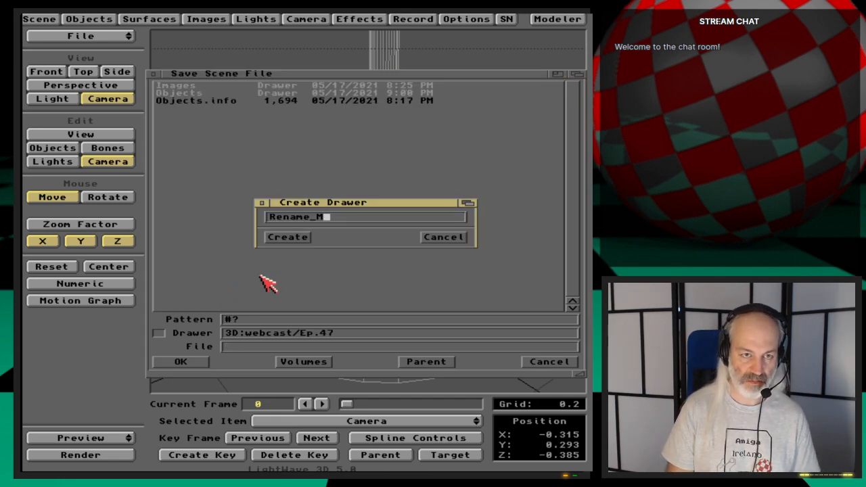
key("BackSpace")
key("BackSpace")
key("BackSpace")
type("Scene")
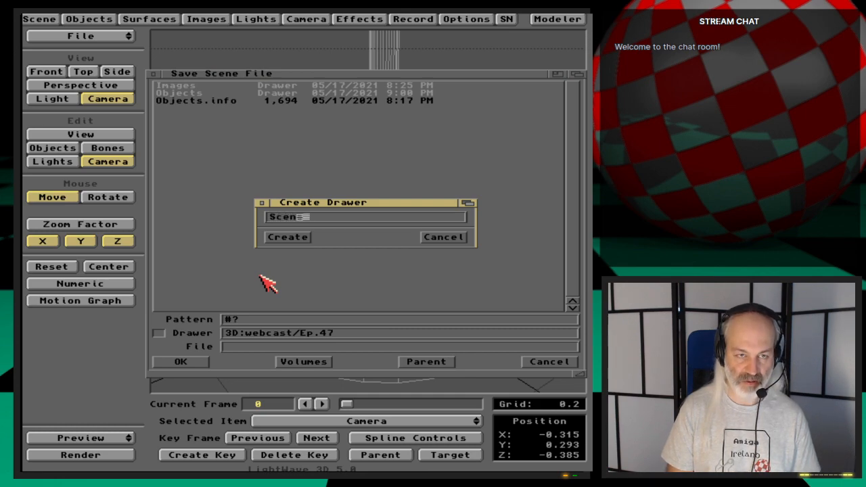
type("s")
key("Return")
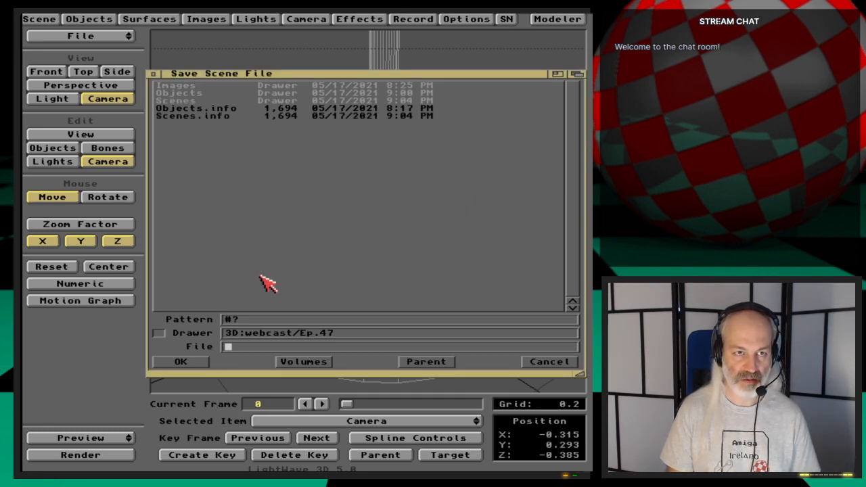
- Save the scene as MugTree in the Ep.47/Scenes drawer
key("Down")
key("Down")
key("Down")
key("Return")
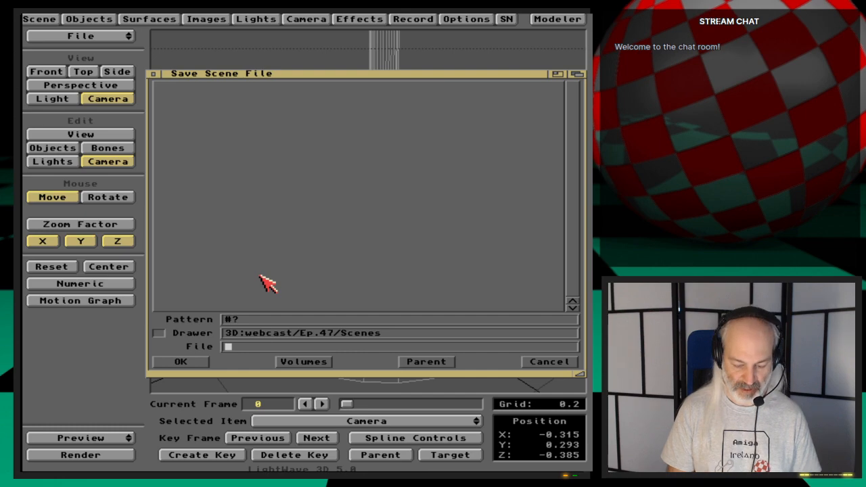
type("MugTree")
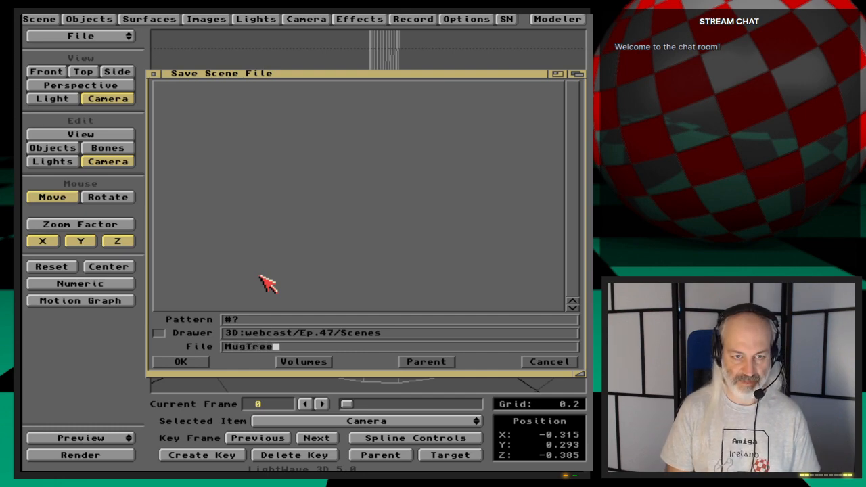
key("Return")
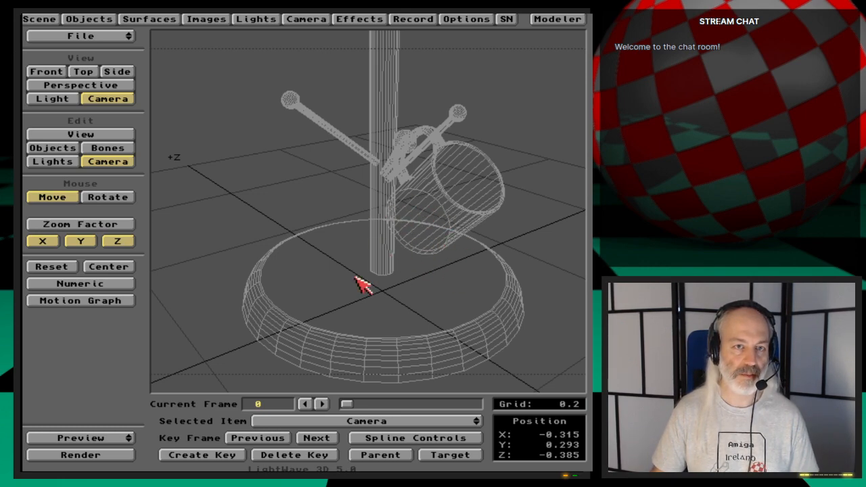
- Save all objects in the scene
left_click(89, 19)
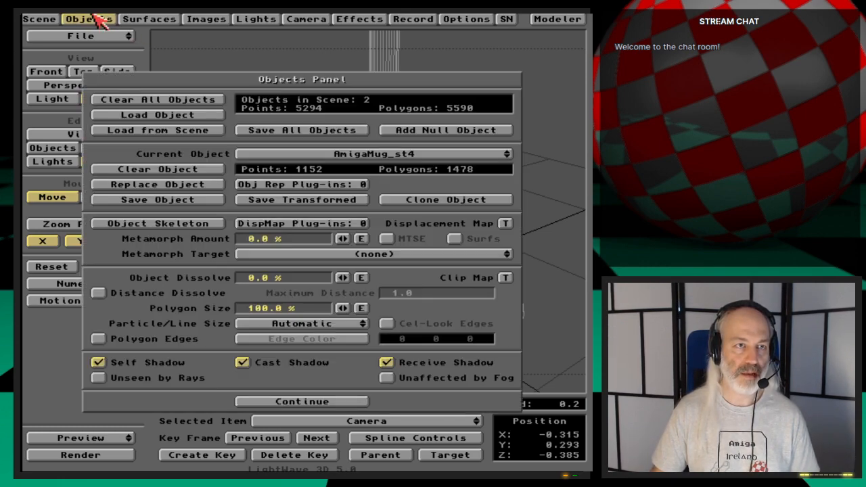
left_click(317, 129)
left_click(196, 261)
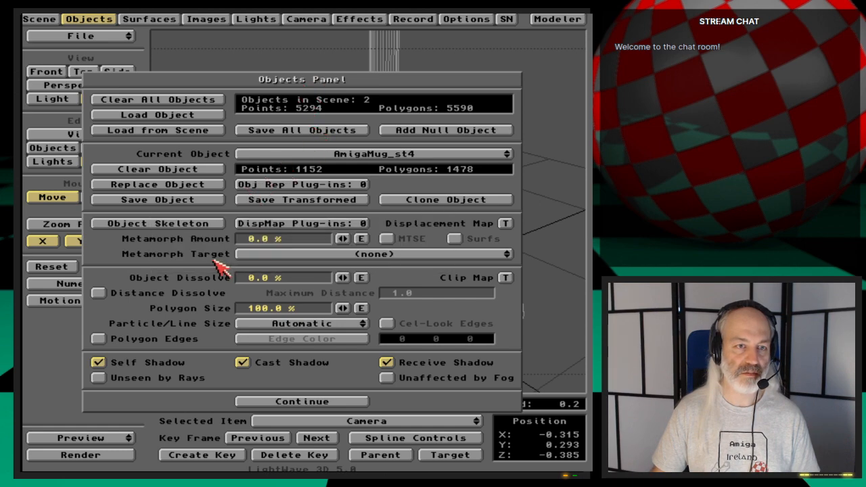
left_click(103, 19)
- Quit LightWave Layout and confirm the exit
left_click_drag(114, 39, 128, 68)
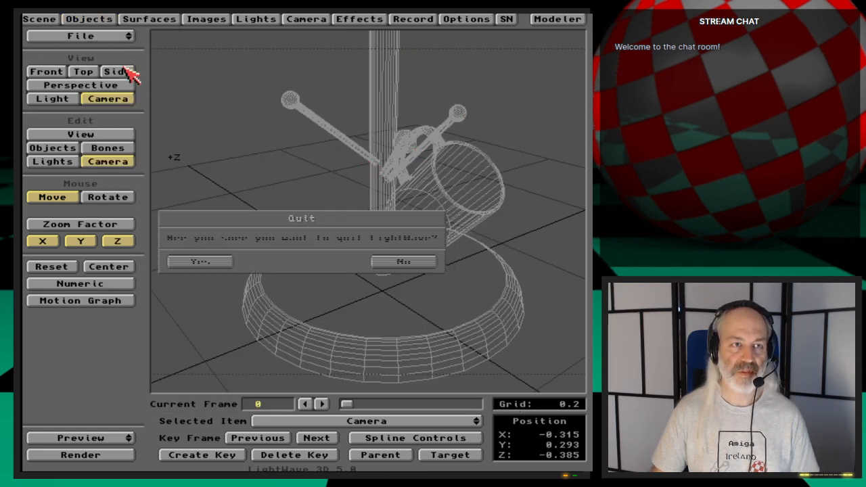
left_click(224, 261)
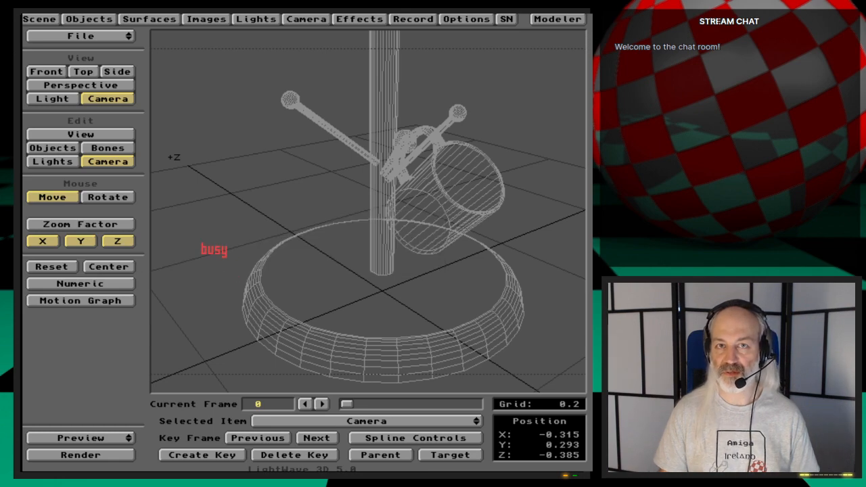